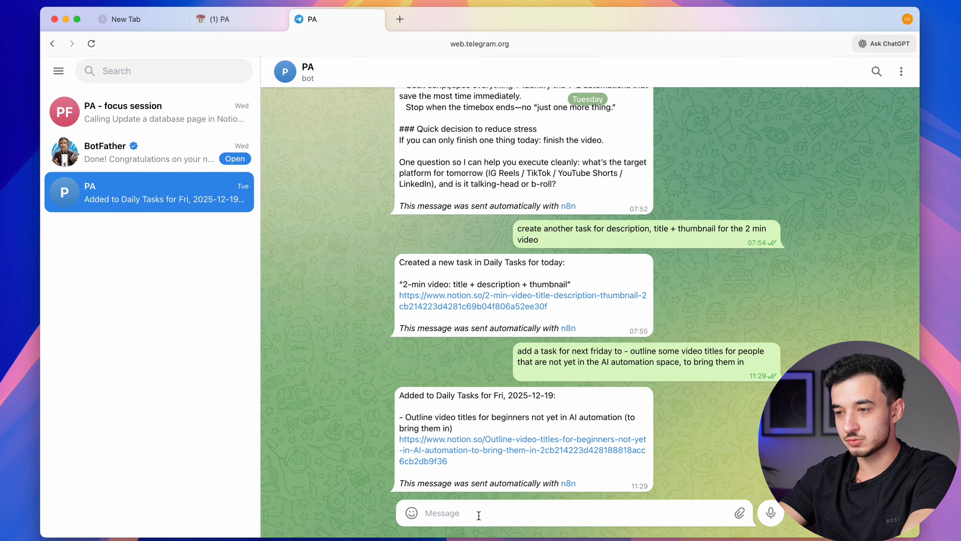
Ask the PA bot 'what are my tasks for today?' and highlight the video and completed tasks in its reply
type("what are my t")
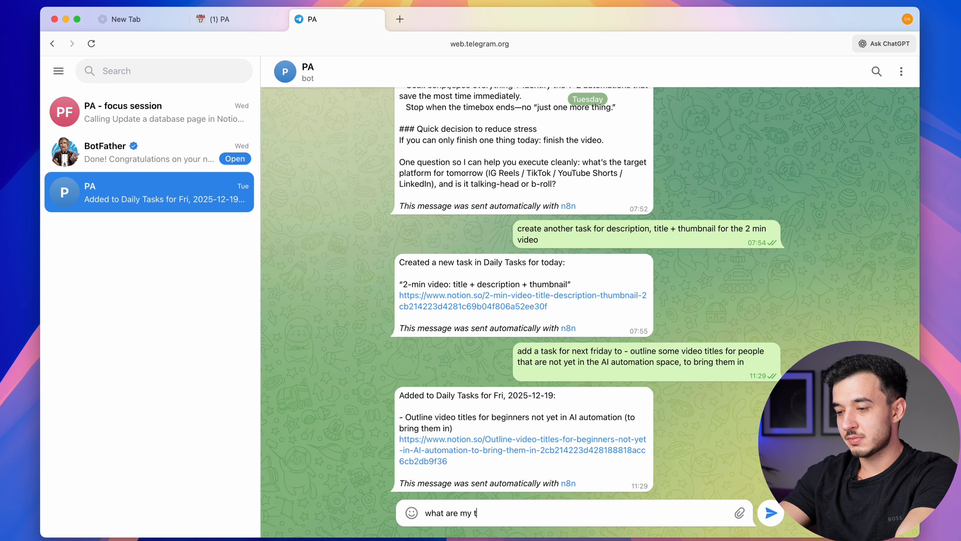
type("asks for today")
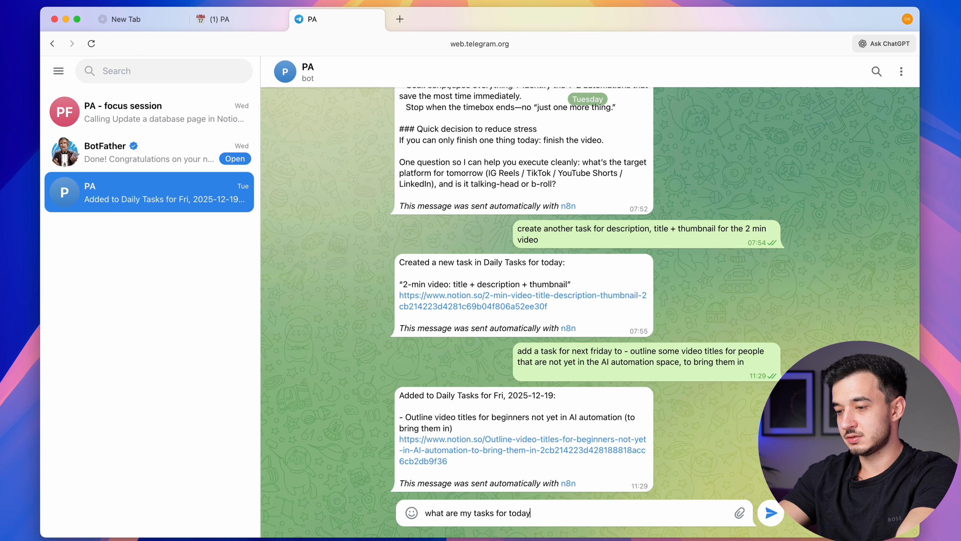
type("?")
key("Return")
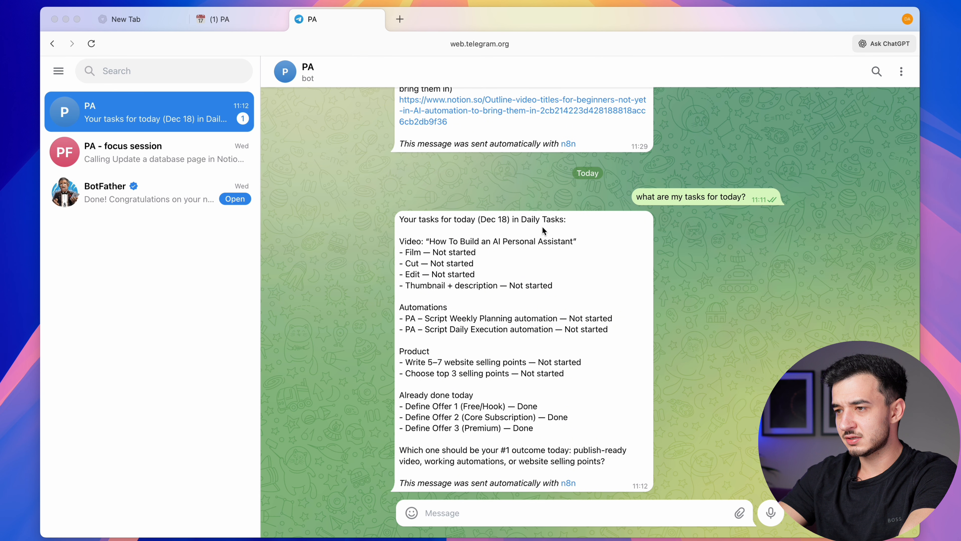
triple_click(444, 241)
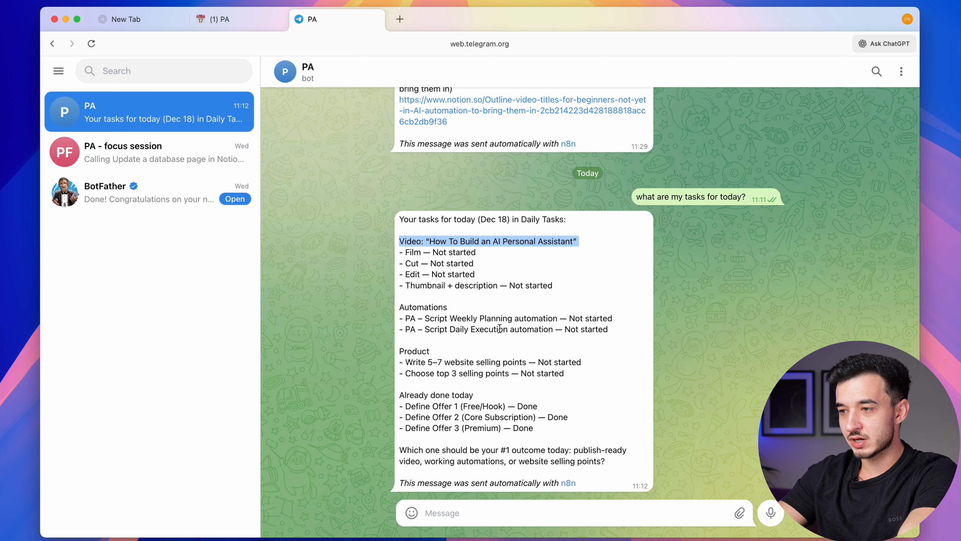
left_click_drag(545, 438, 400, 378)
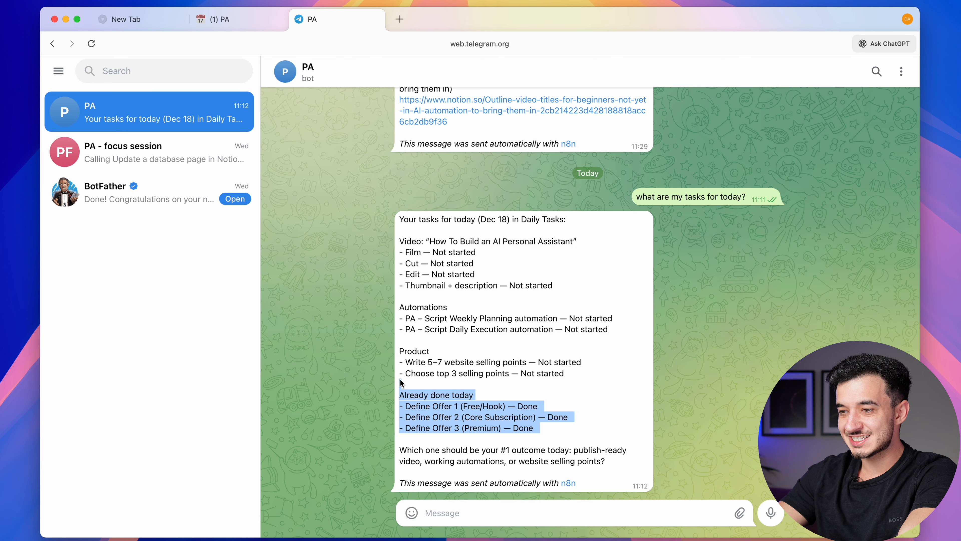
left_click_drag(493, 384, 536, 421)
Have the bot add a task to edit today's video, then open its 'Edit video (from filming today)' Notion page
left_click(480, 513)
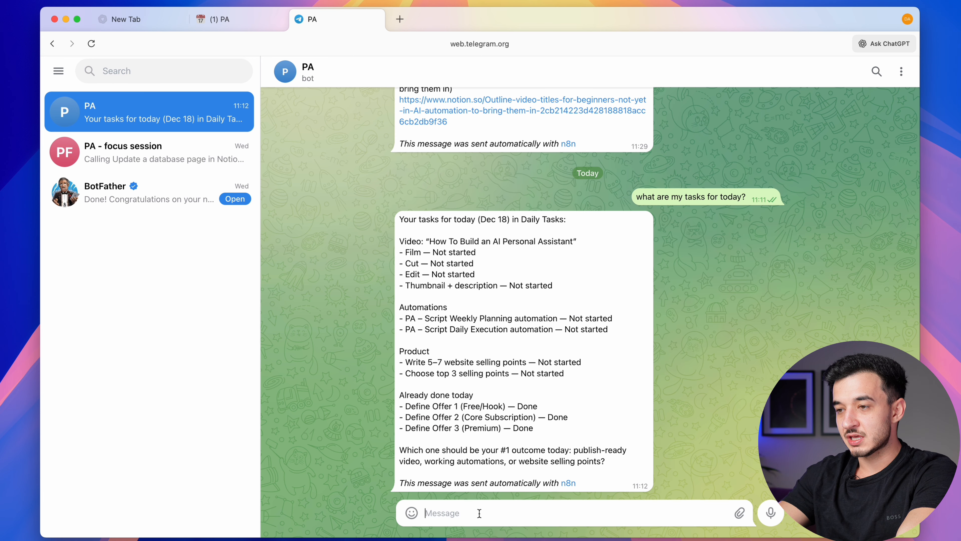
type("add a task for today to edit the video I'm filming now")
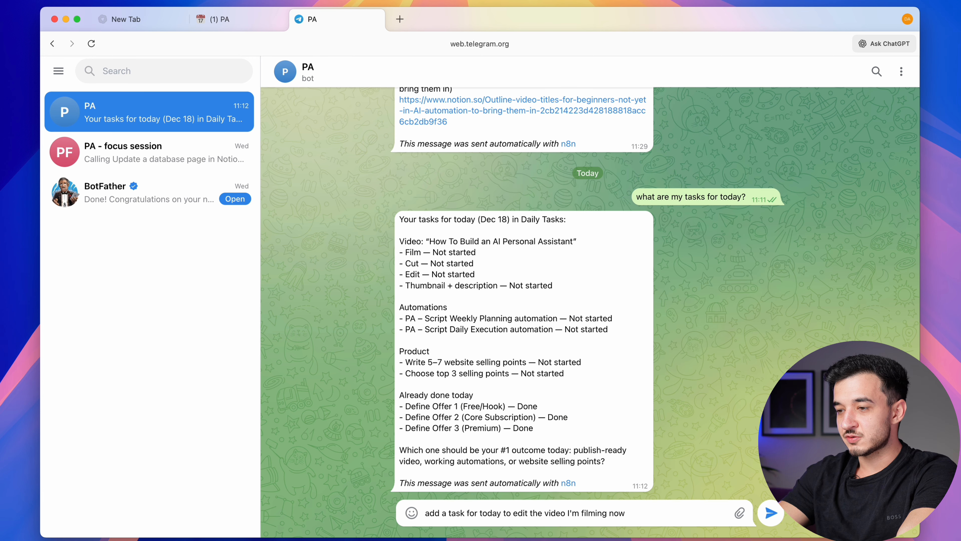
key("Return")
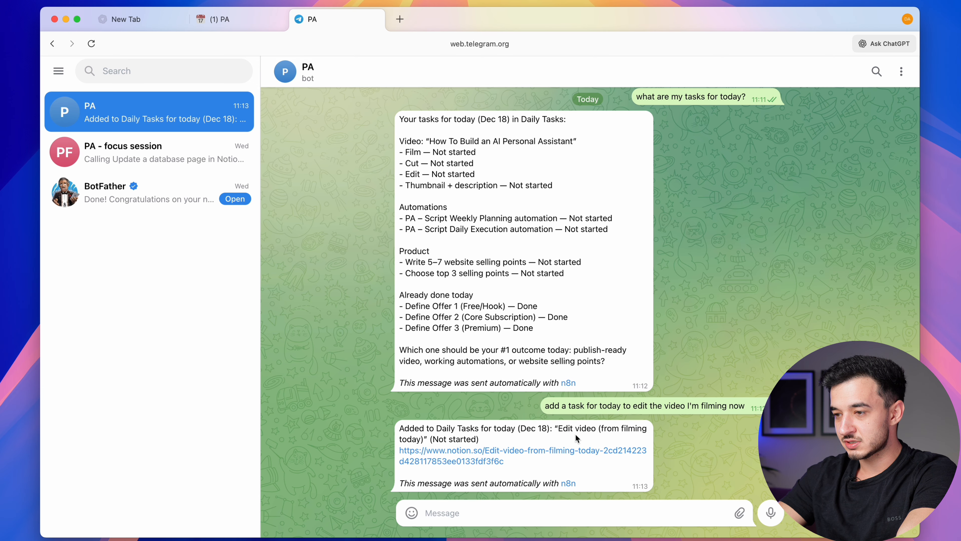
left_click(524, 454)
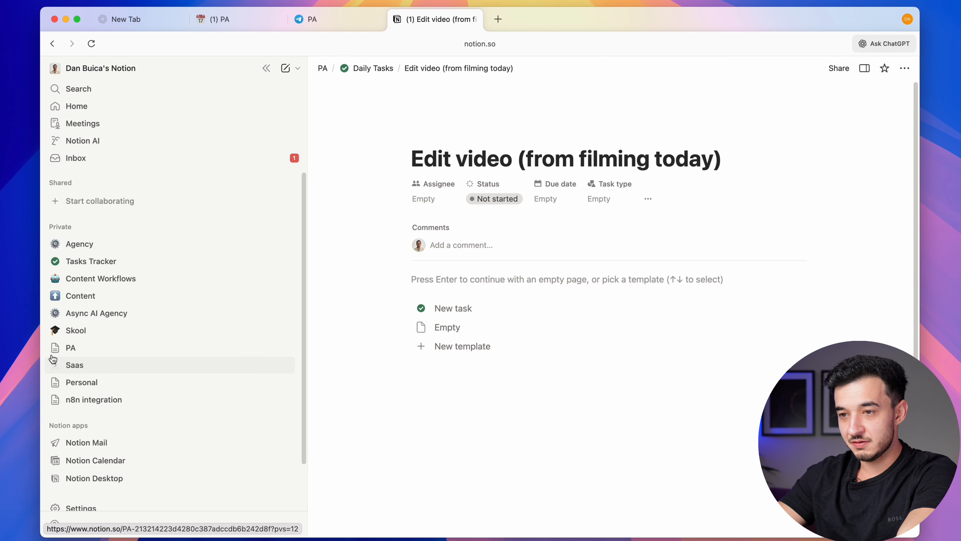
Open the Daily Tasks board under PA and find 'Edit video (from filming today)' under Today, Not started
left_click(85, 347)
scroll(82, 355, "down", 4)
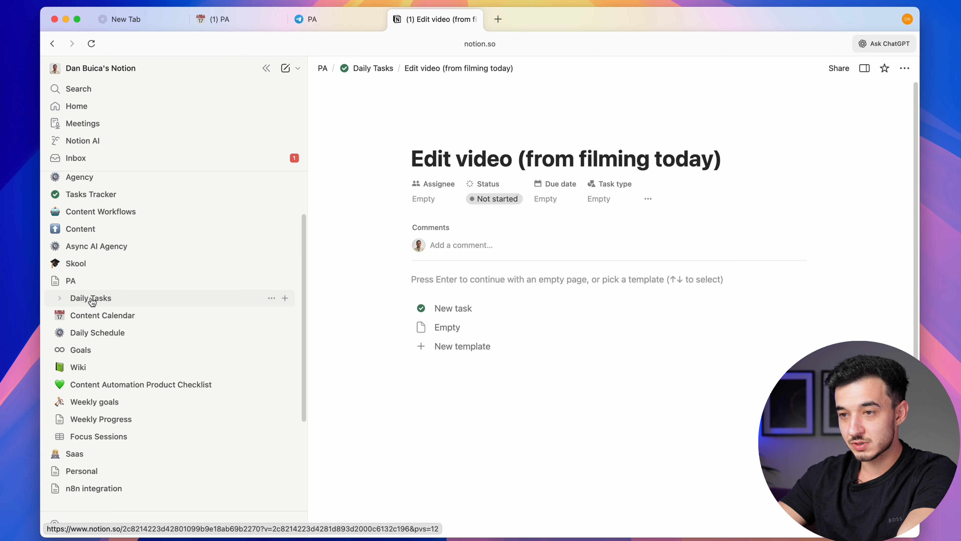
left_click(93, 299)
scroll(573, 340, "right", 8)
scroll(573, 341, "down", 5)
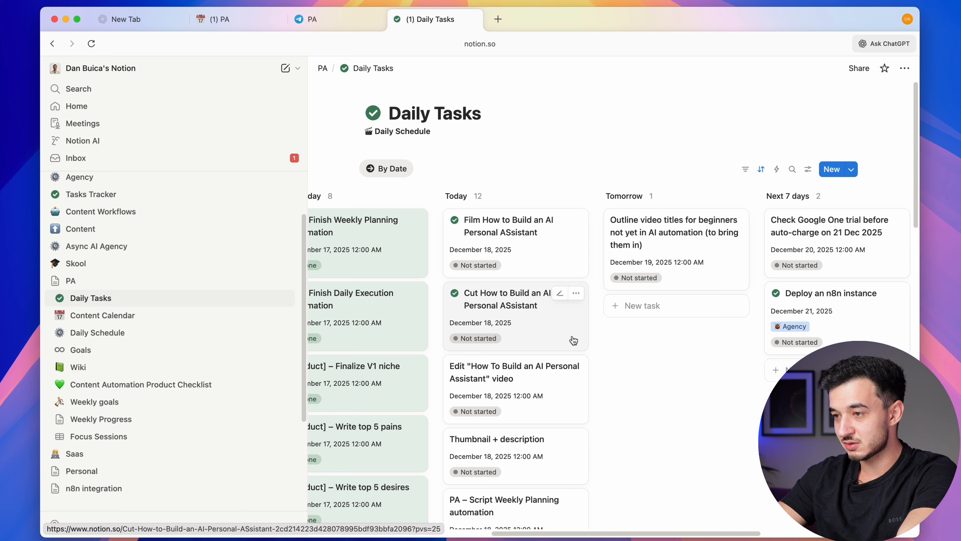
scroll(574, 341, "up", 2)
scroll(573, 341, "down", 10)
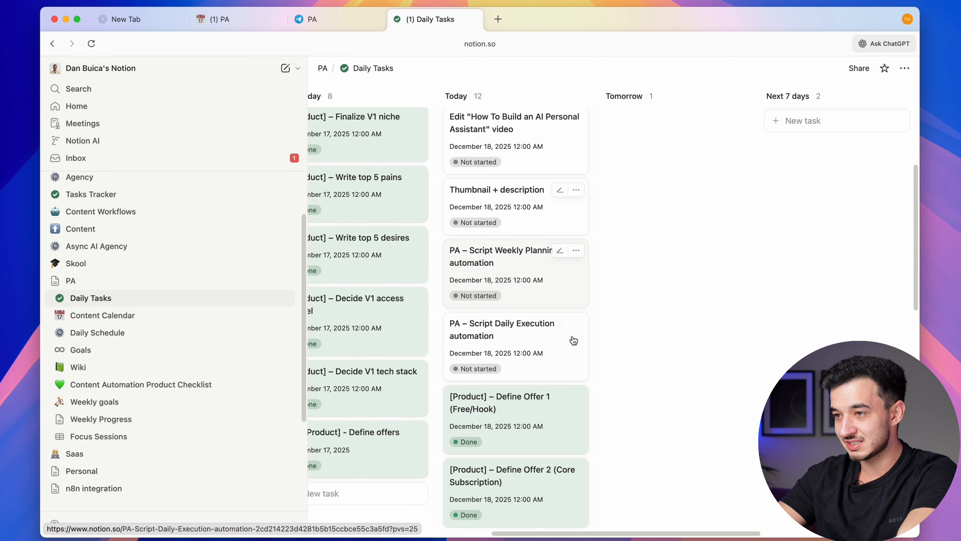
scroll(573, 340, "down", 5)
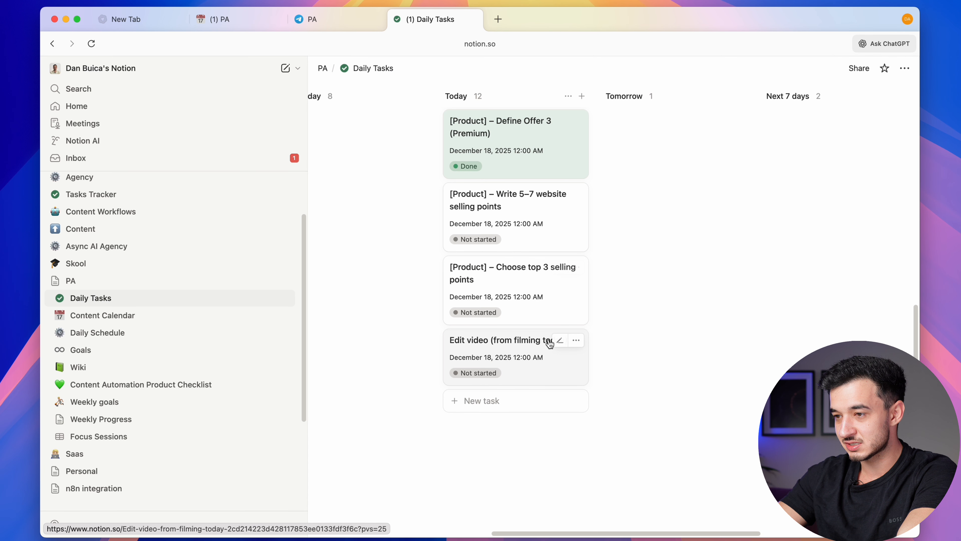
Ask the bot 'can you check my calendar for today?'
left_click(311, 19)
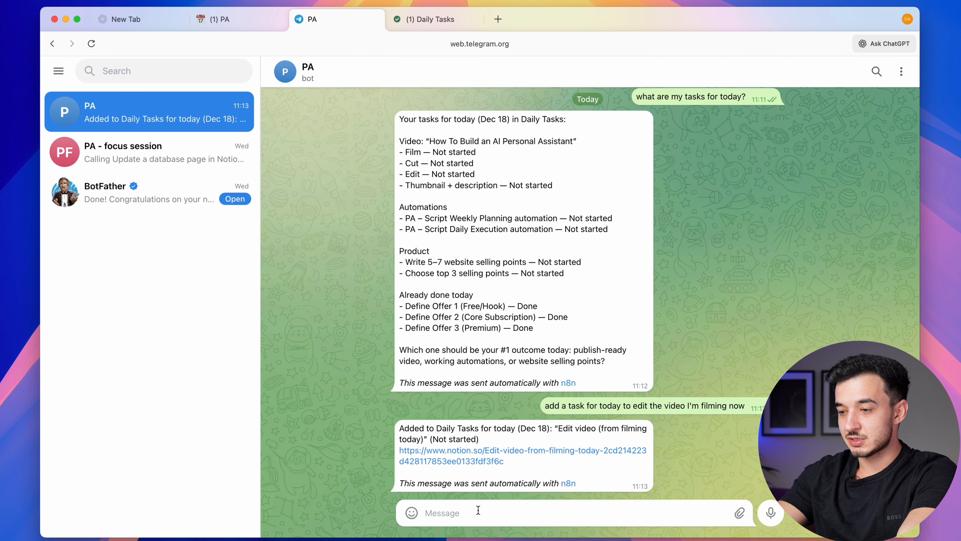
type("can you che")
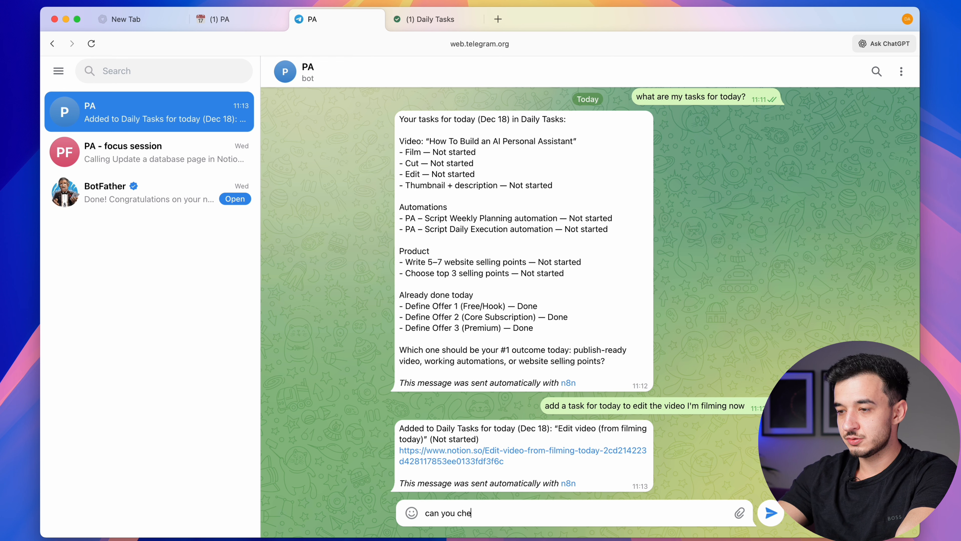
type("ck my calendar for today?")
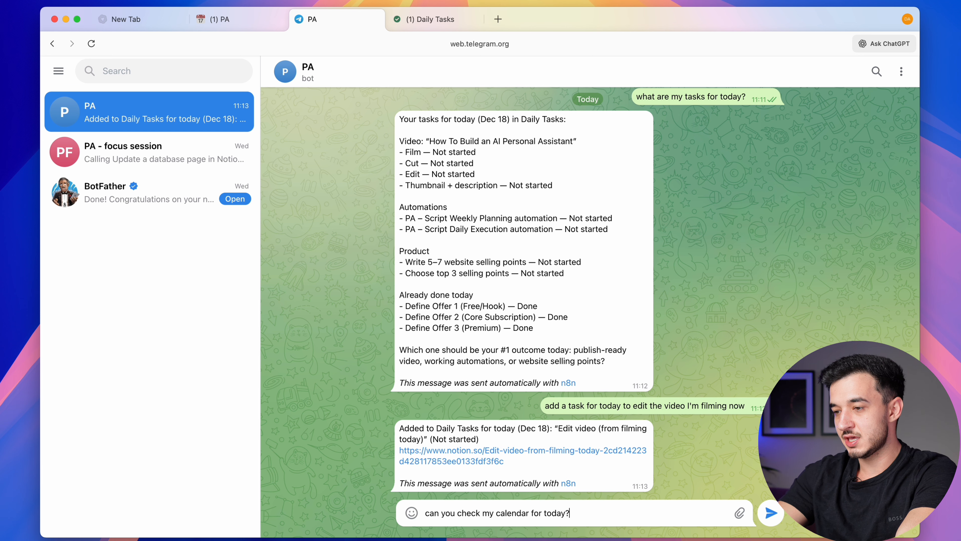
key("Return")
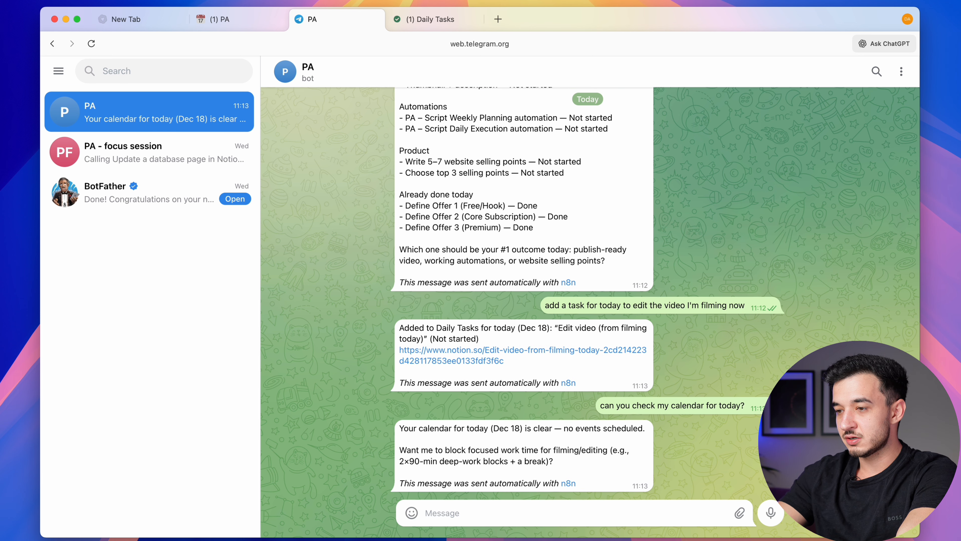
Have the bot add focus work time from 1pm to 3pm today and open the new event
type("add")
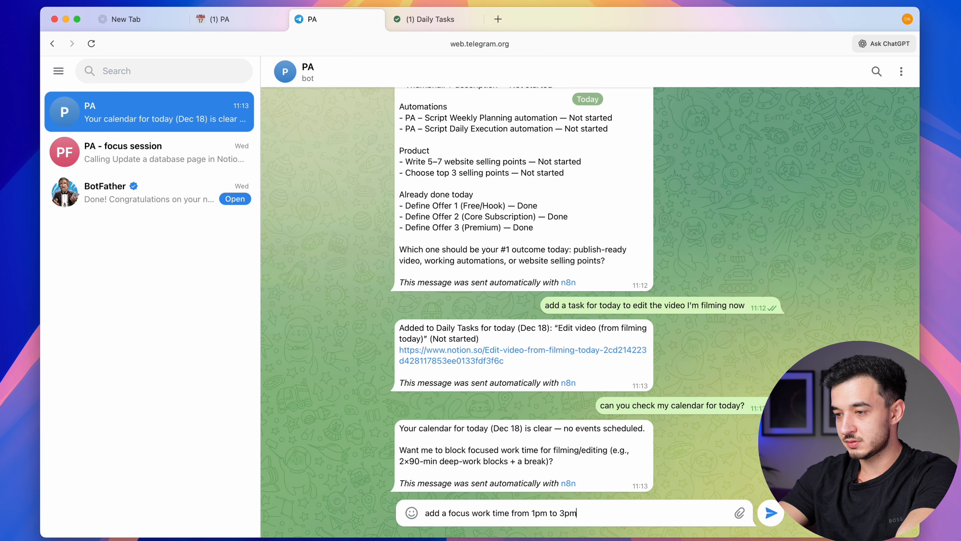
type("a focus work time from 1pm to 3pm")
key("Return")
left_click(563, 463)
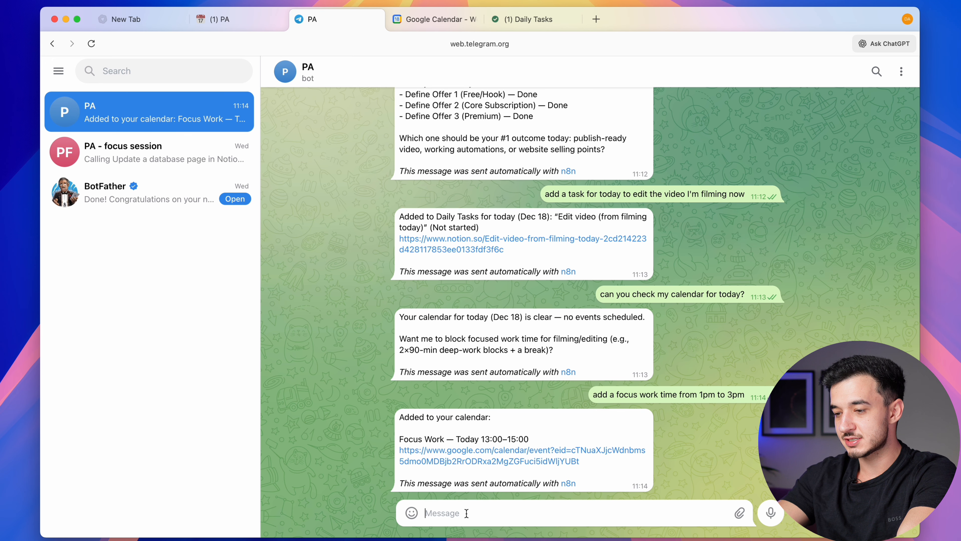
Have the bot put 'How to get into automation' on the Jan 3 Content Calendar and open it in Notion
type("Ad")
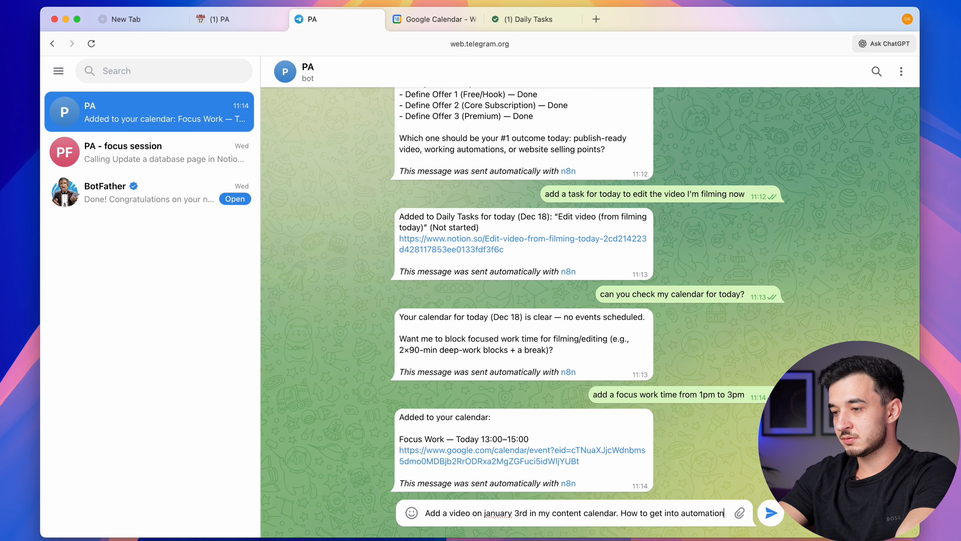
key("Return")
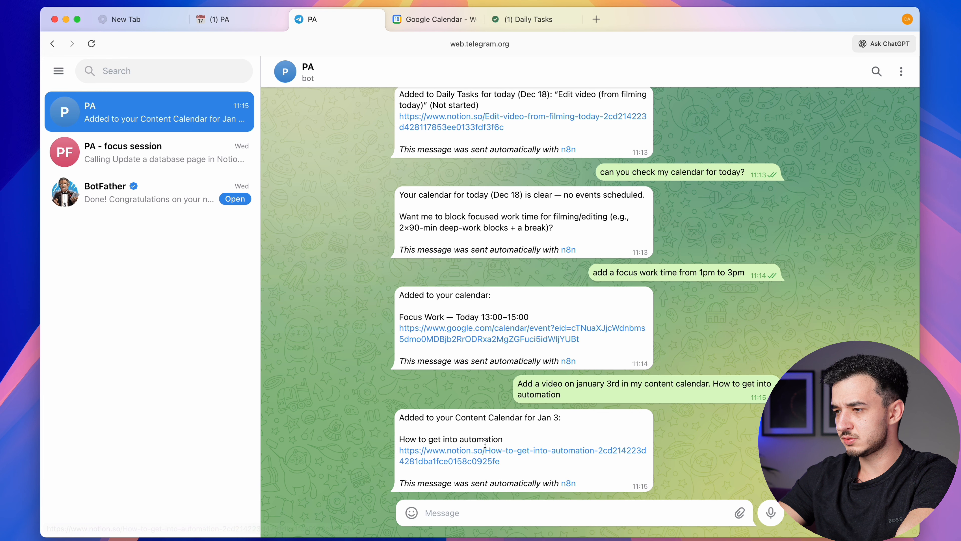
left_click(482, 454)
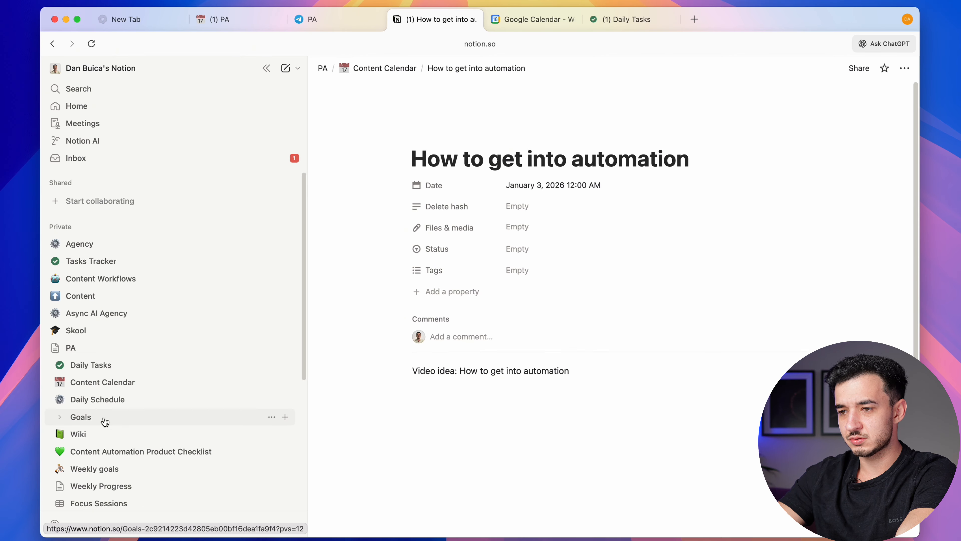
Preview 'How to get into automation' on Jan 3 in Notion's Content Calendar, then go back to Telegram
scroll(107, 423, "down", 3)
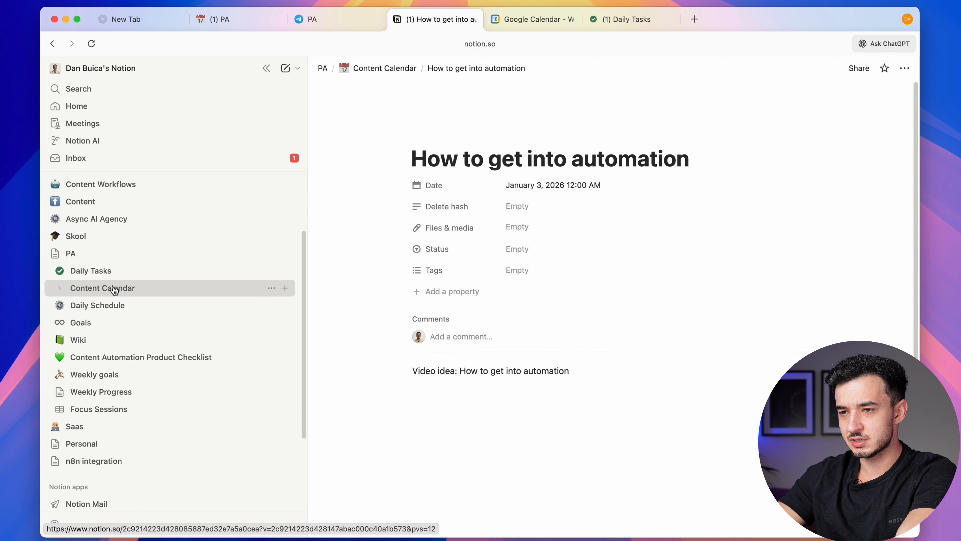
left_click(109, 287)
scroll(520, 390, "down", 10)
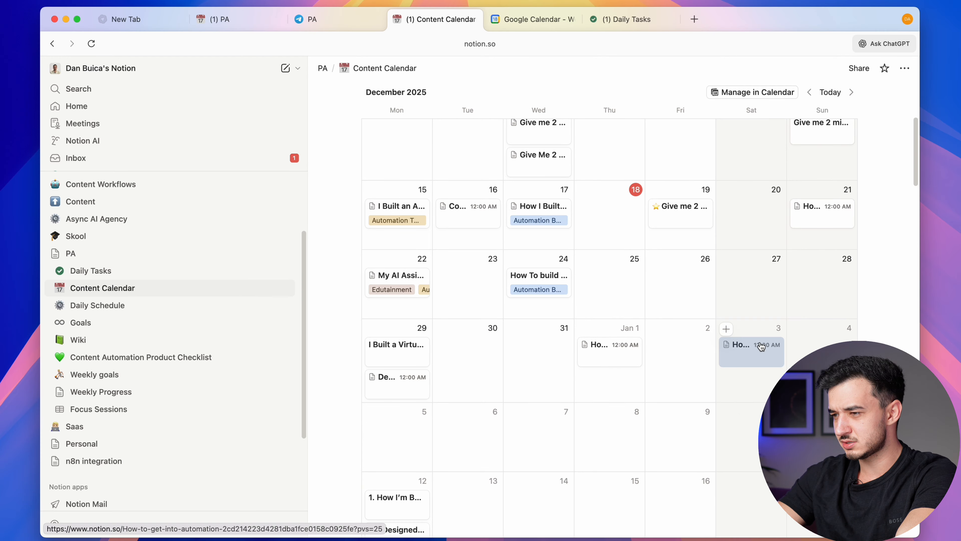
left_click(741, 345)
left_click(782, 252)
key("ctrl+shift+Tab")
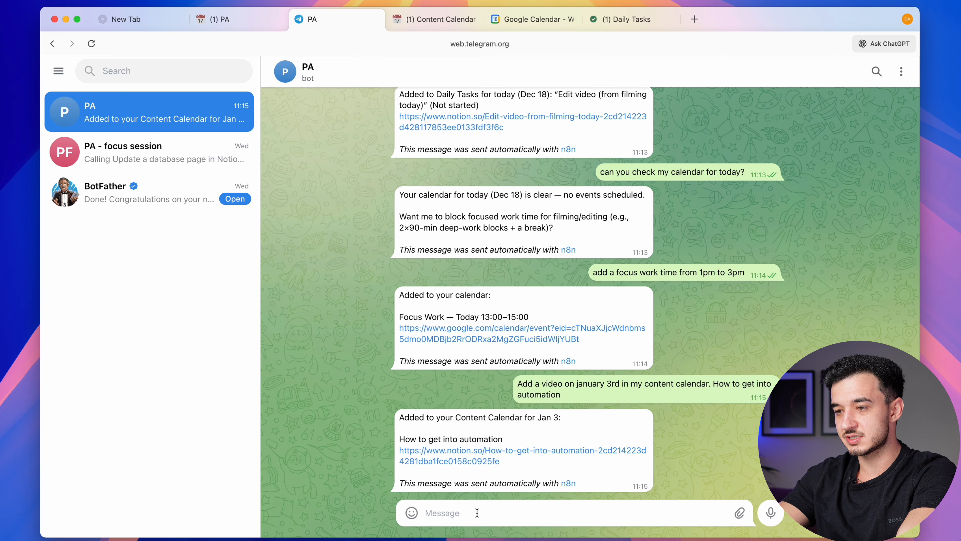
Send the bot the pasted request to save Make.com notes plus a short guide, then open the saved page
type("Save some notes in my notion about Make.com - and a short guide on how to use it.")
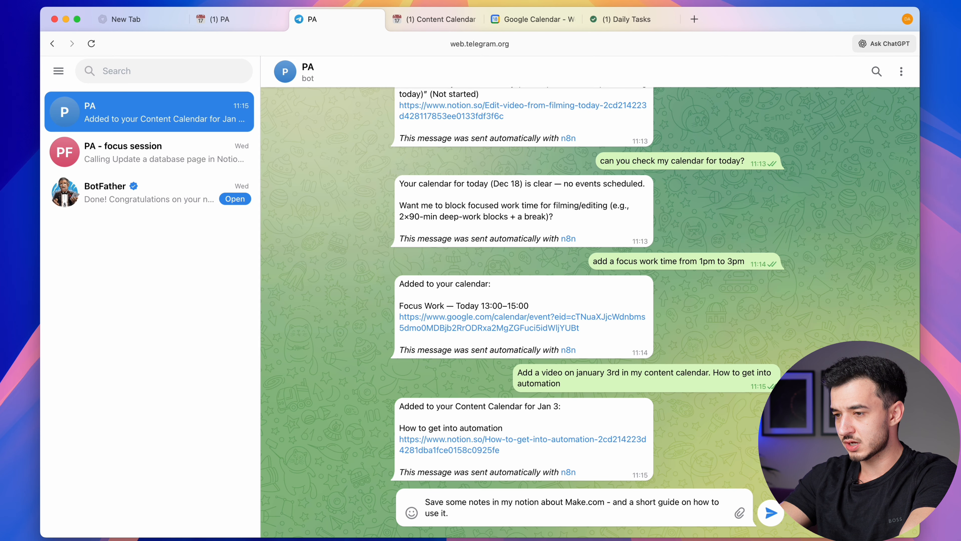
key("Return")
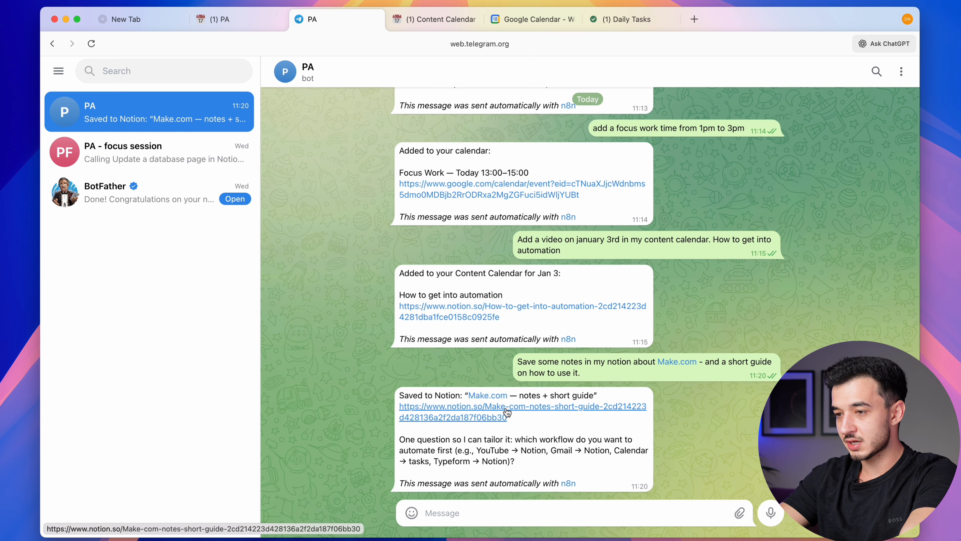
left_click(555, 416)
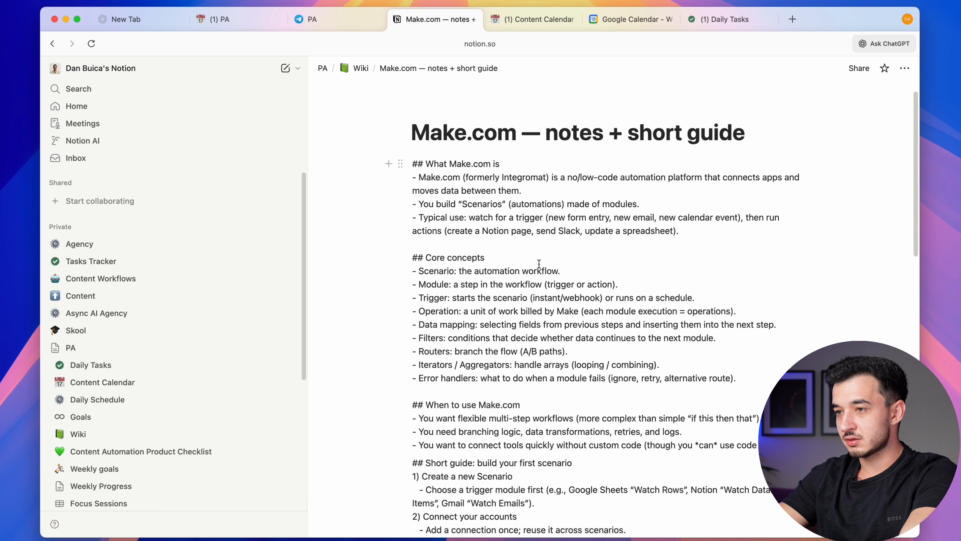
Expand Wiki in the Notion sidebar to see the Make.com notes page, then return to the PA bot chat
scroll(539, 263, "down", 10)
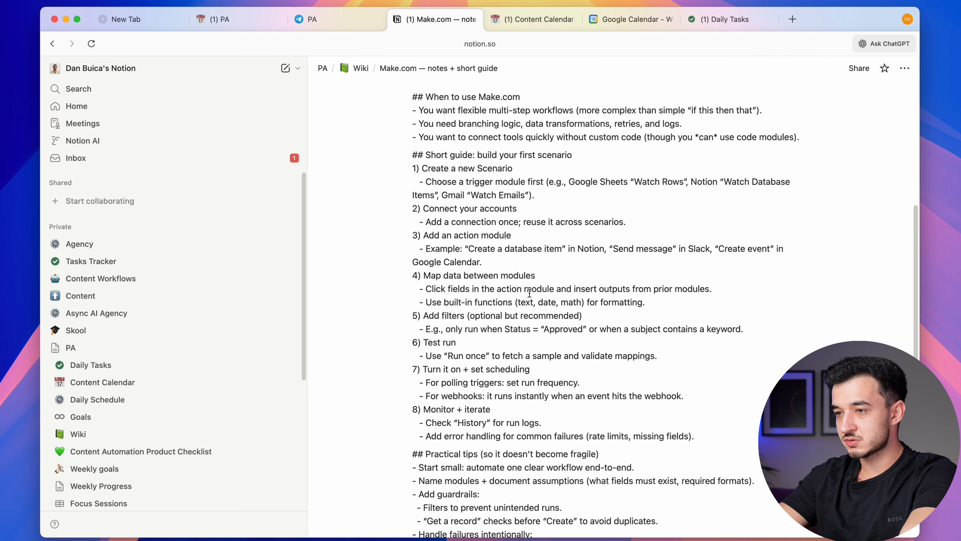
scroll(529, 292, "down", 15)
scroll(529, 292, "up", 20)
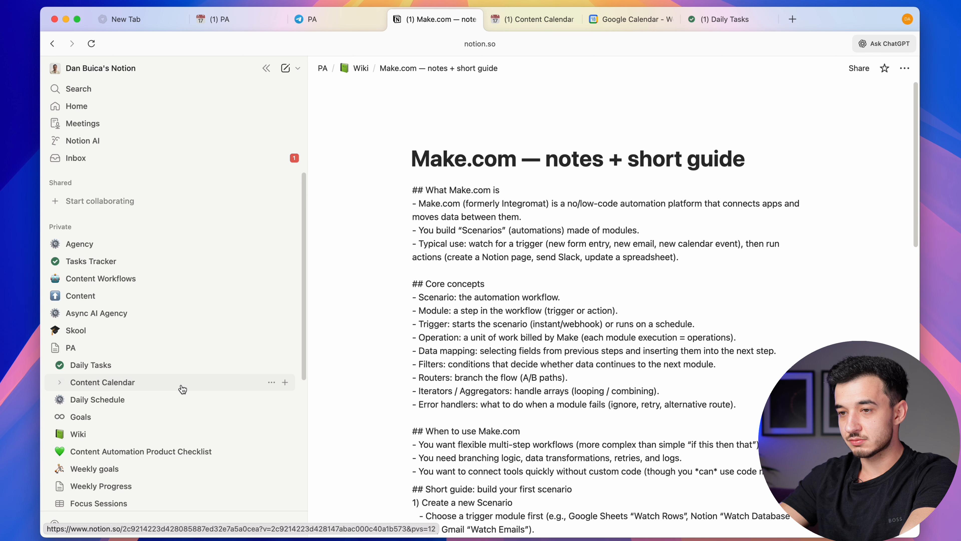
scroll(183, 389, "down", 5)
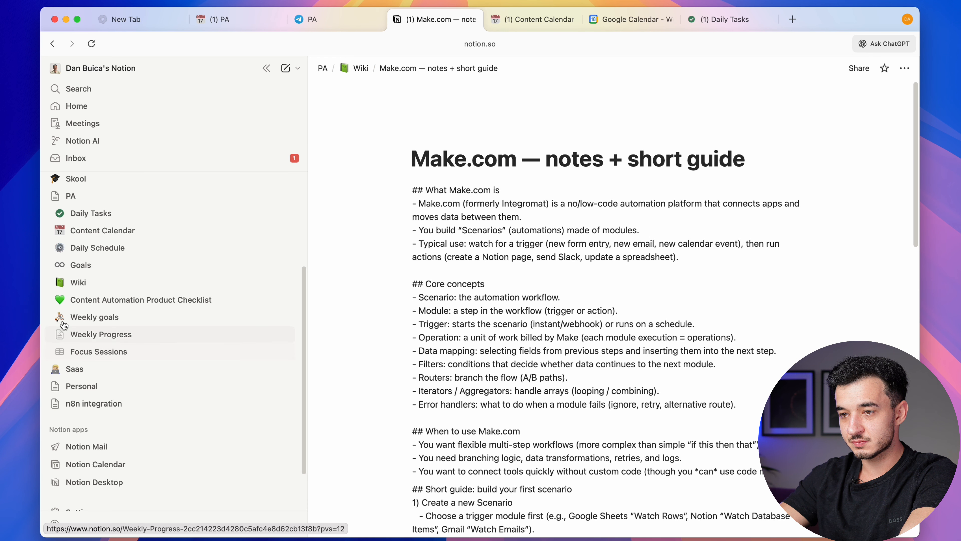
left_click(60, 282)
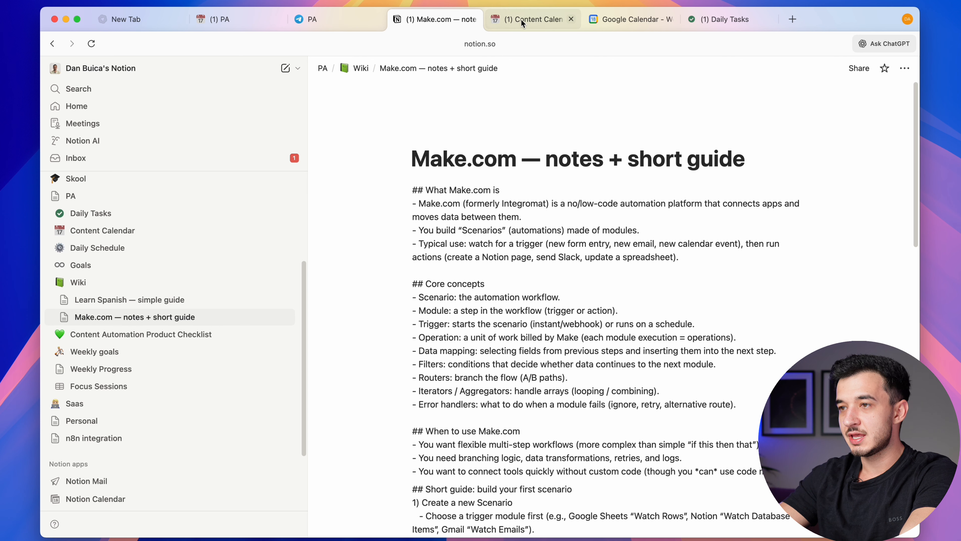
left_click(318, 19)
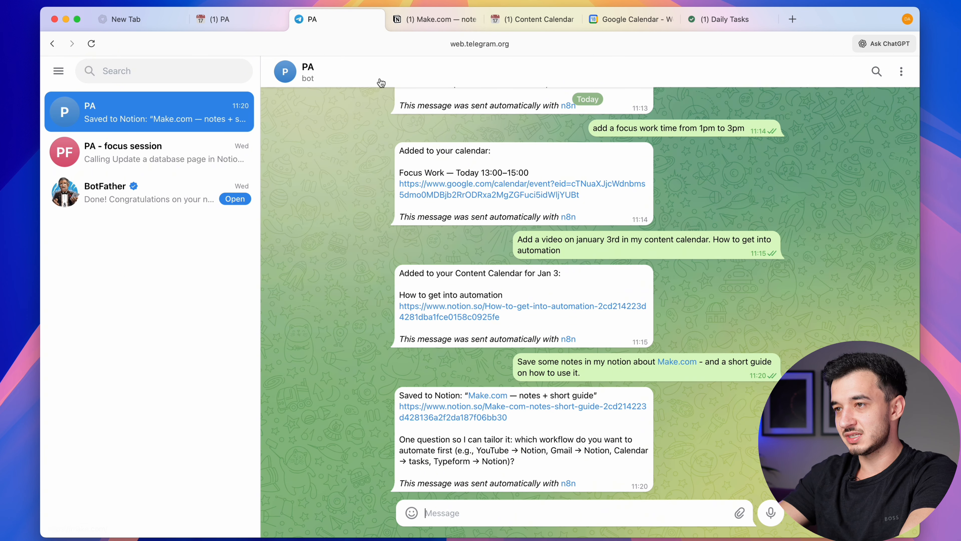
Go to n8n.io in the empty new tab, browse the homepage, and open the cloud sign-in
left_click(143, 22)
left_click(324, 47)
type("n8n.io")
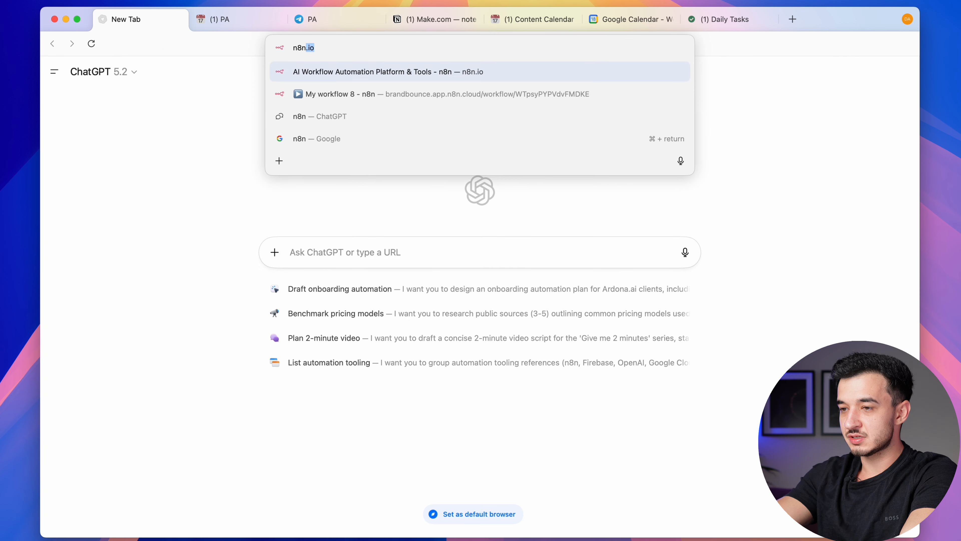
key("Return")
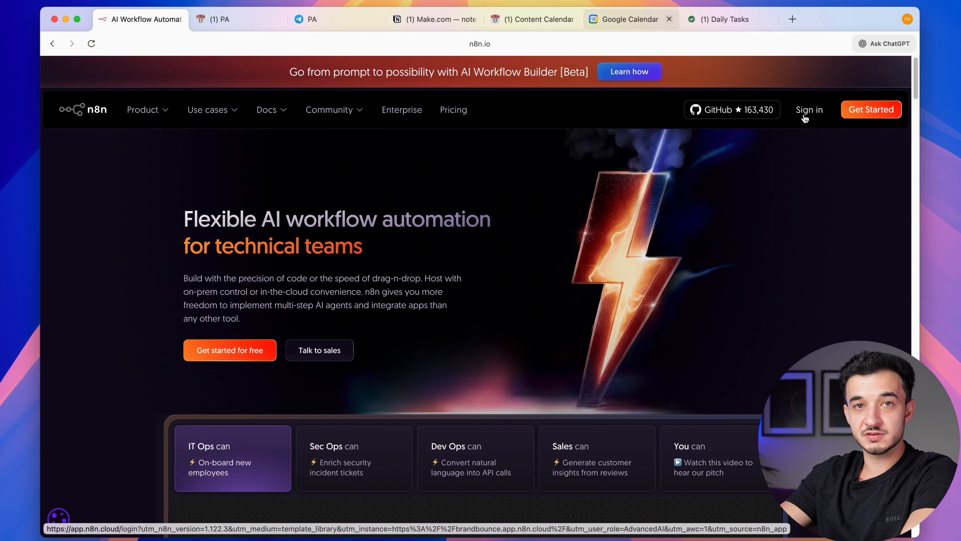
scroll(595, 335, "down", 15)
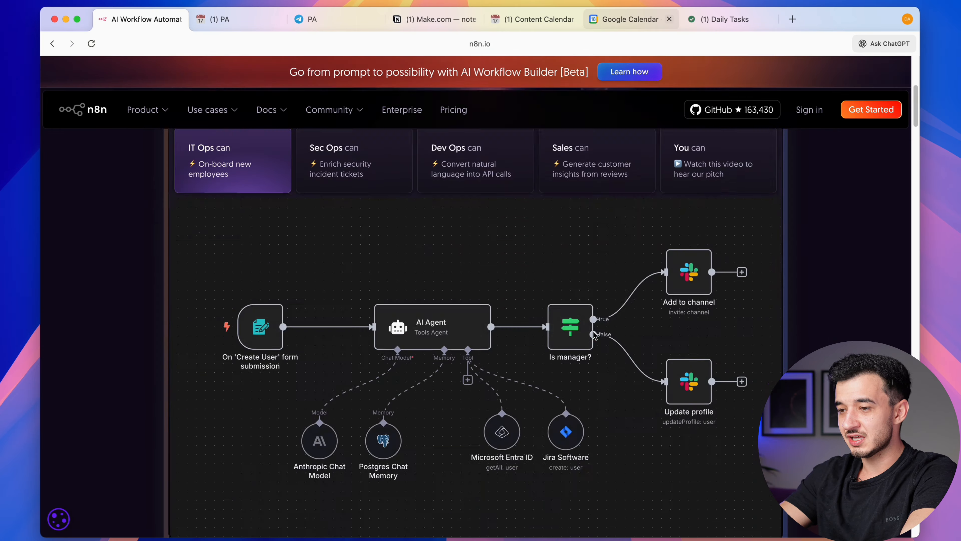
scroll(595, 336, "up", 15)
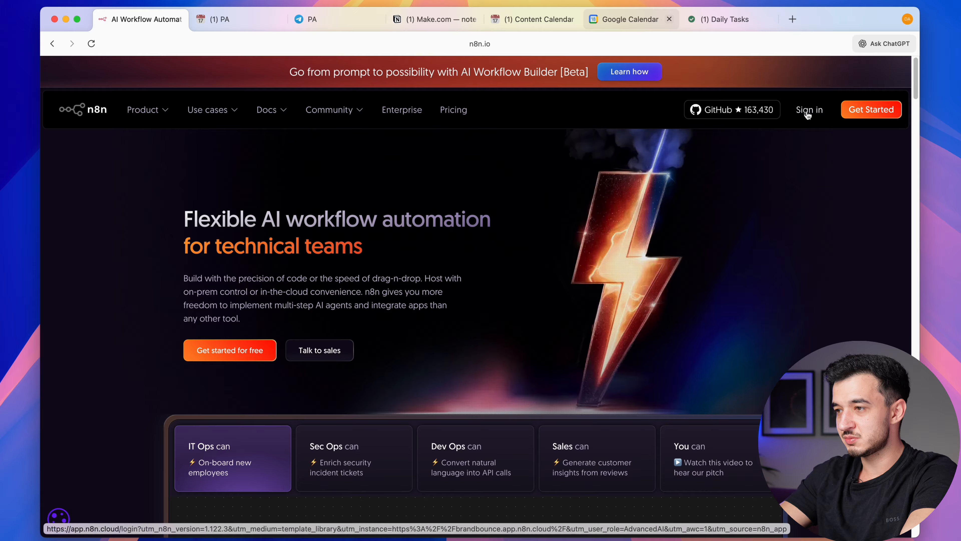
left_click(808, 112)
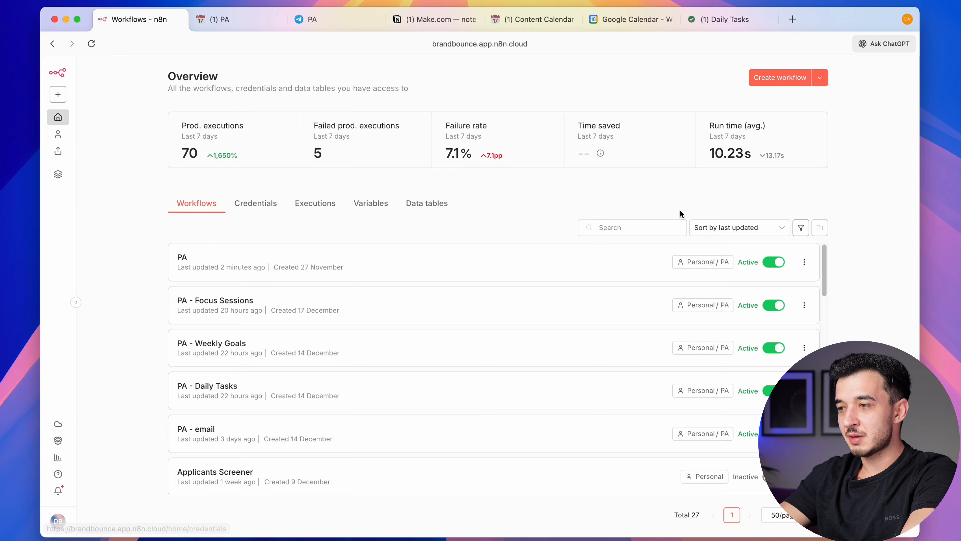
Under Personal, create the folder PA 2, open it, and start a new workflow there
left_click(58, 134)
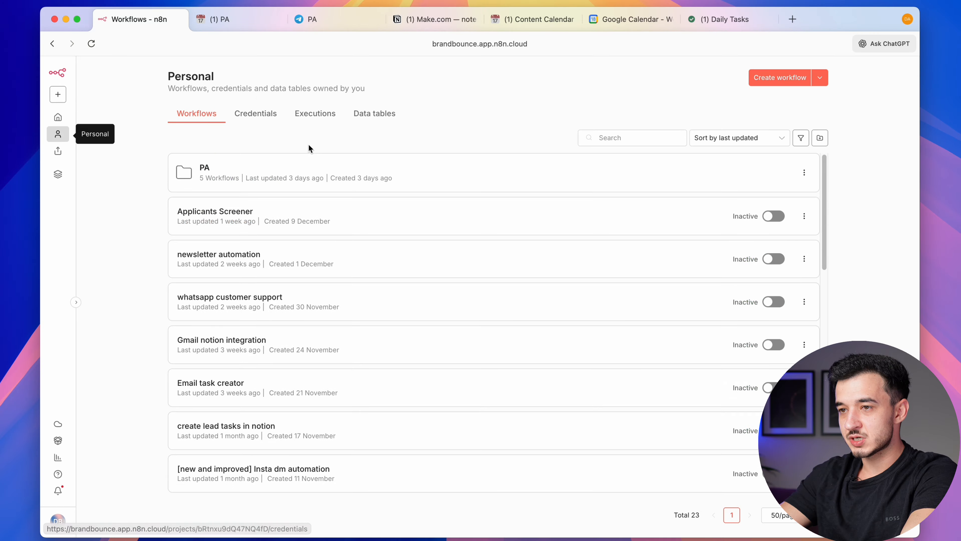
left_click(820, 78)
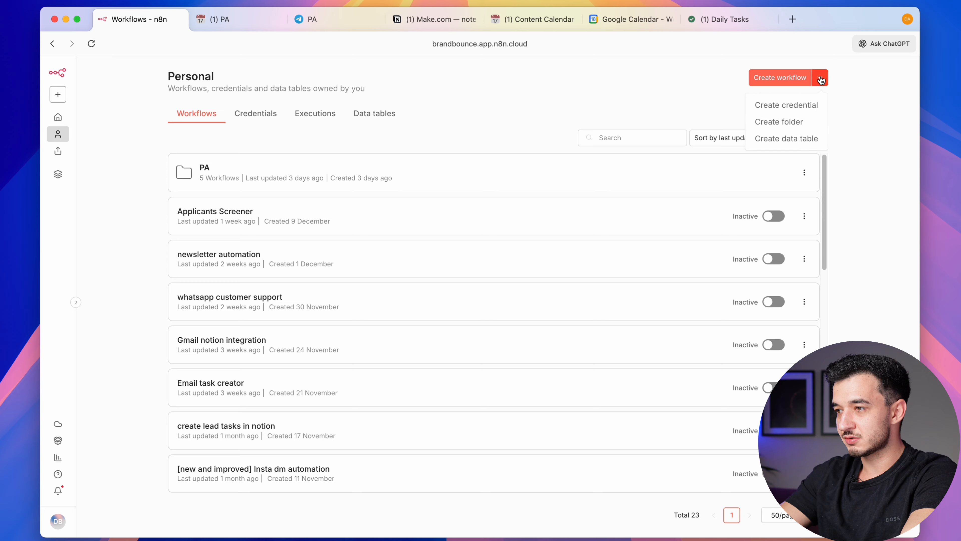
left_click(779, 122)
left_click(442, 316)
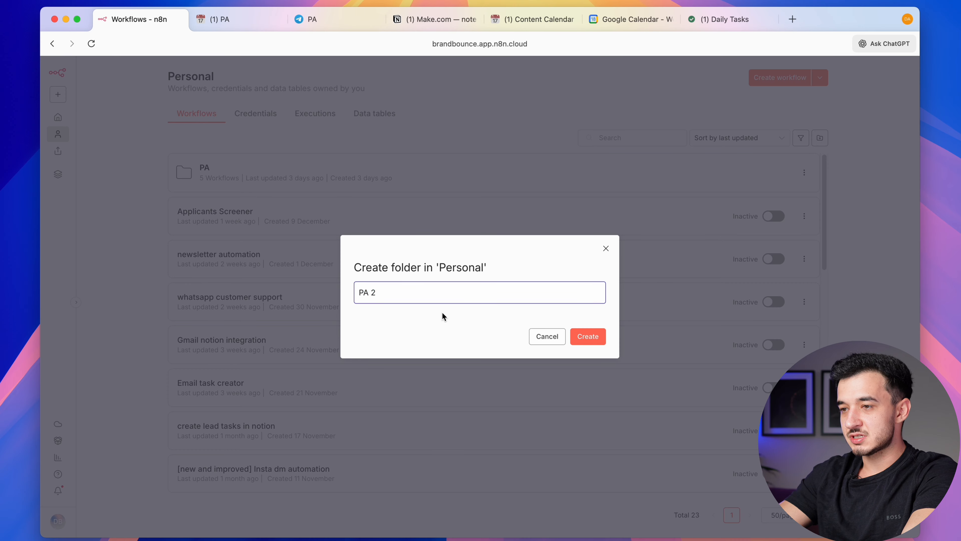
left_click(596, 337)
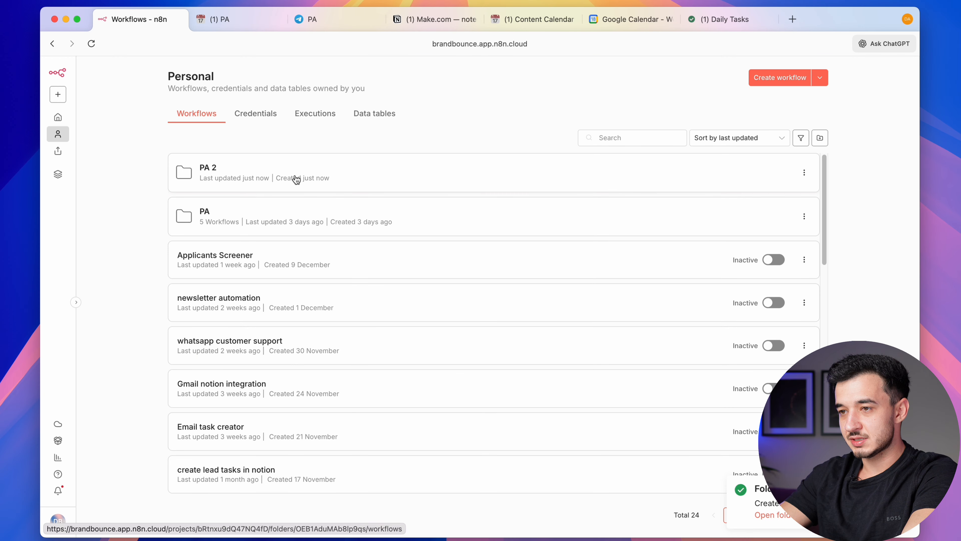
left_click(275, 186)
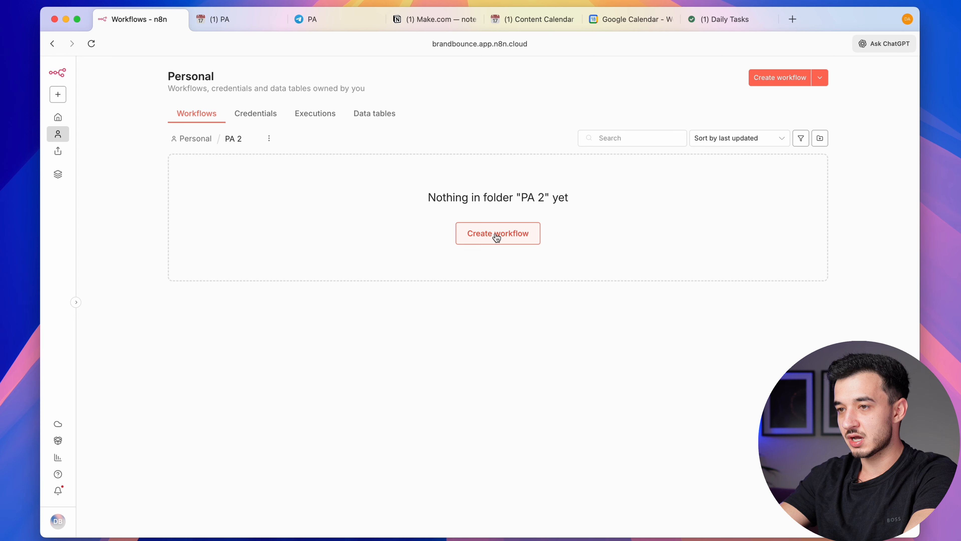
left_click(510, 235)
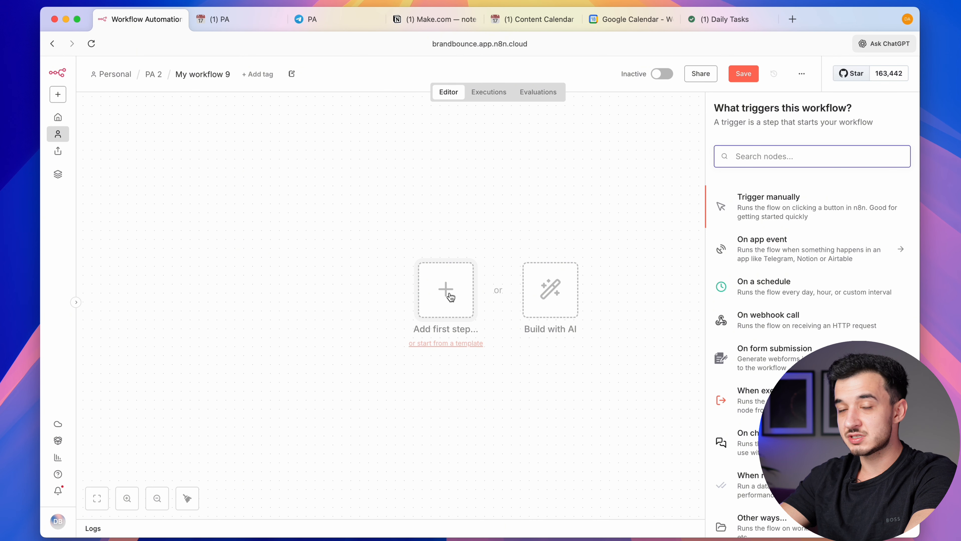
Add a chat message trigger as the first node and open the test chat panel
type("chat")
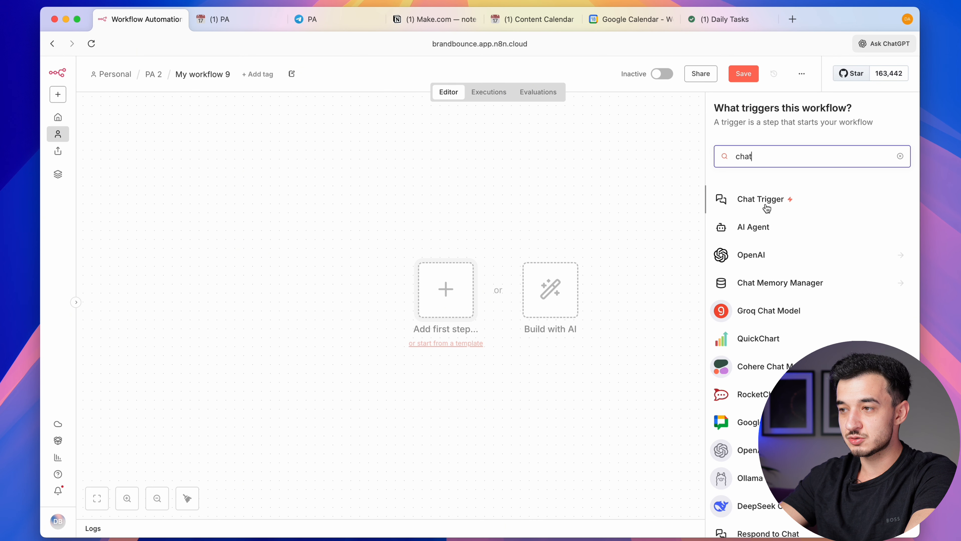
left_click(766, 207)
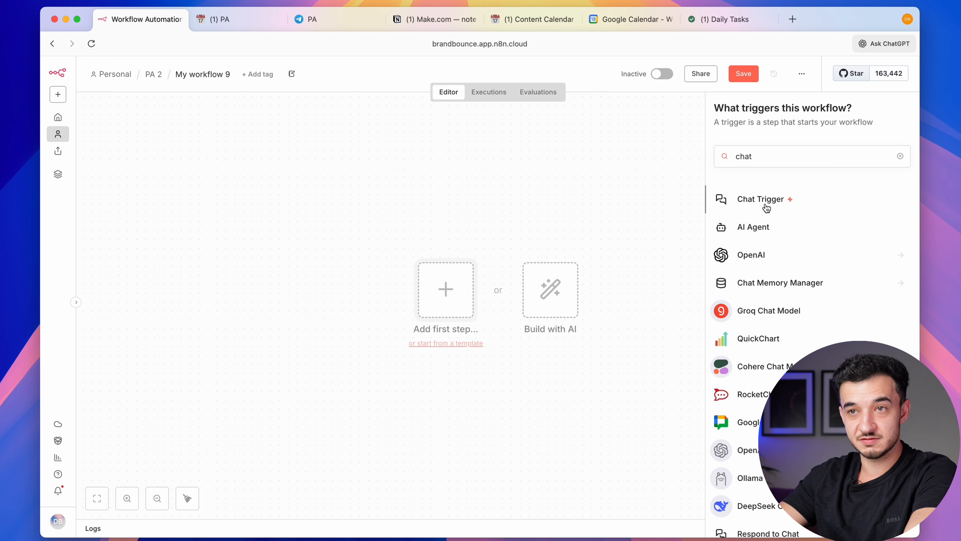
key("Escape")
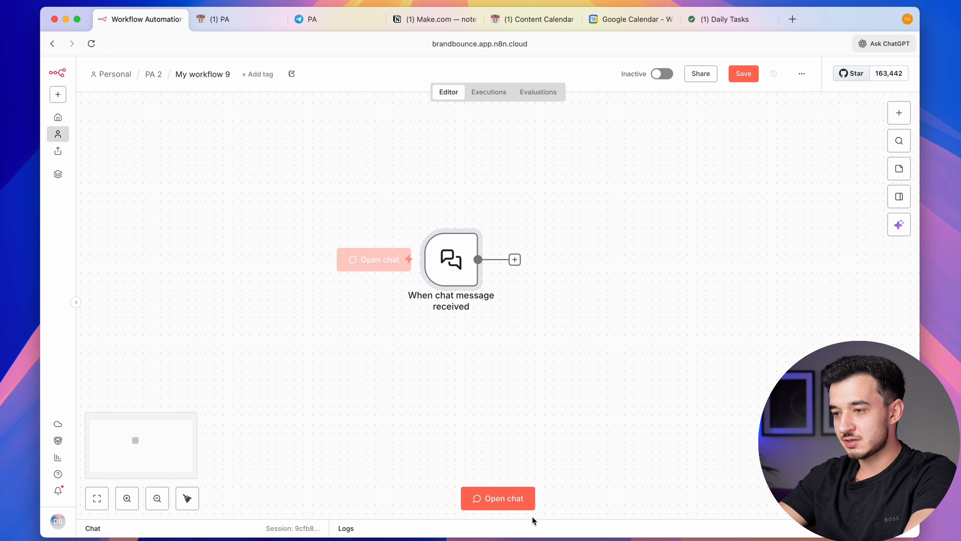
left_click(504, 499)
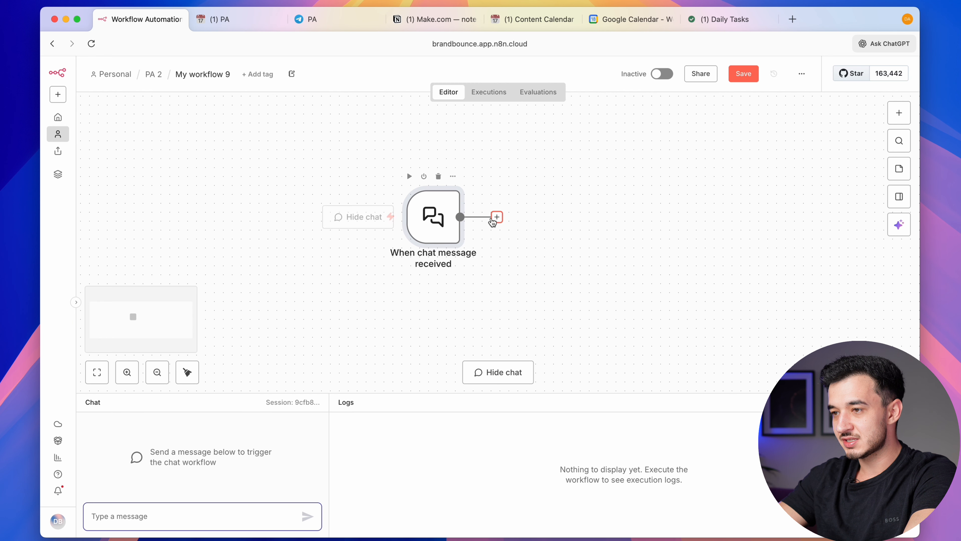
Connect an AI Agent node after the chat trigger
left_click(501, 212)
type("AI Agent")
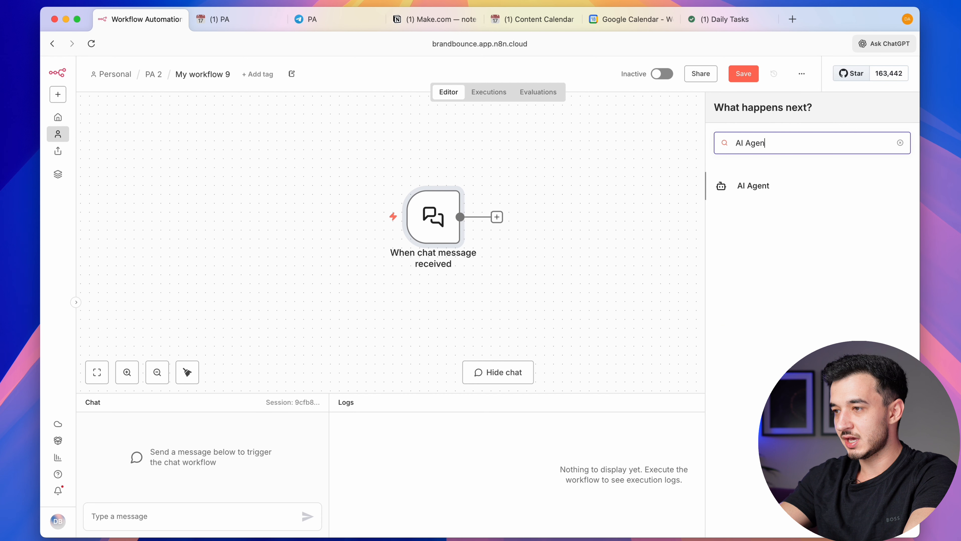
key("Return")
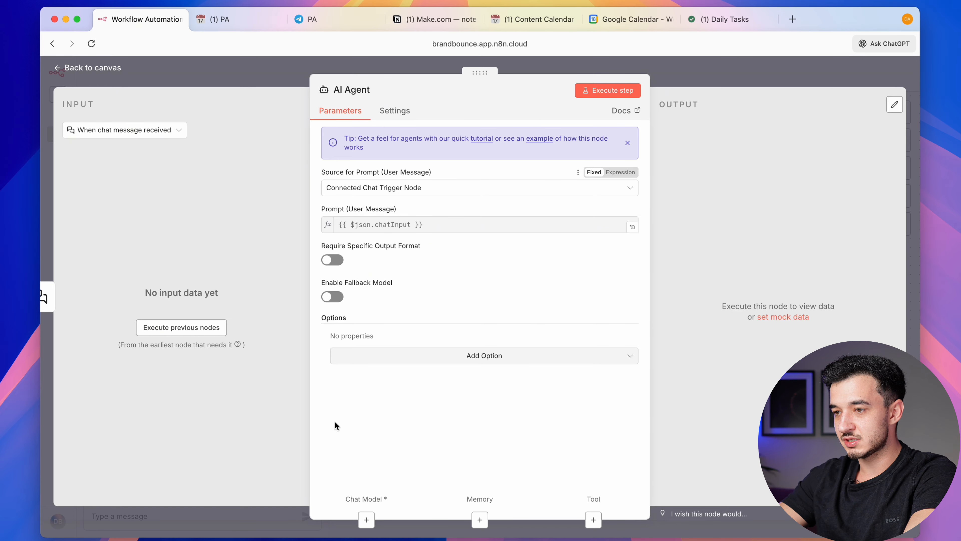
Attach an OpenAI Chat Model using gpt-4.1-mini to the AI Agent, then open a new browser tab
left_click(366, 519)
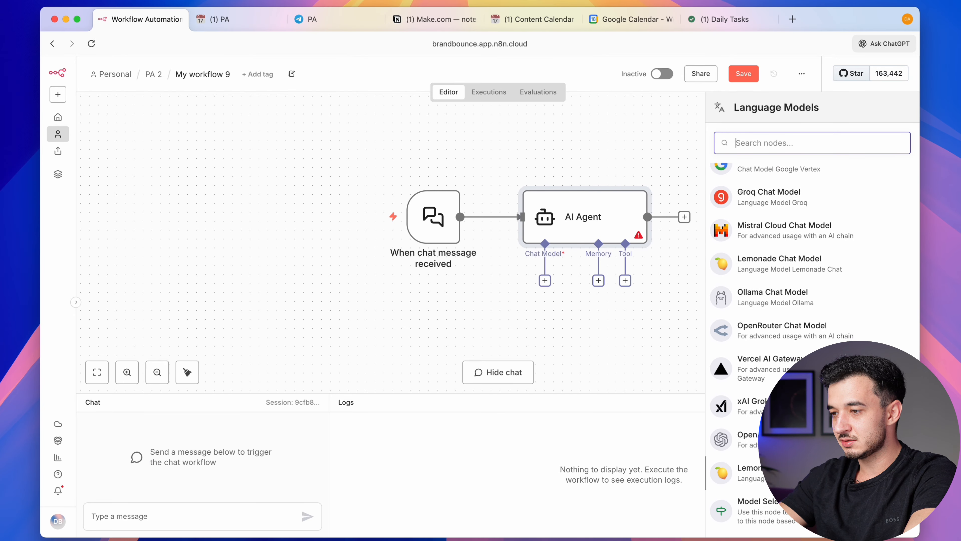
type("open")
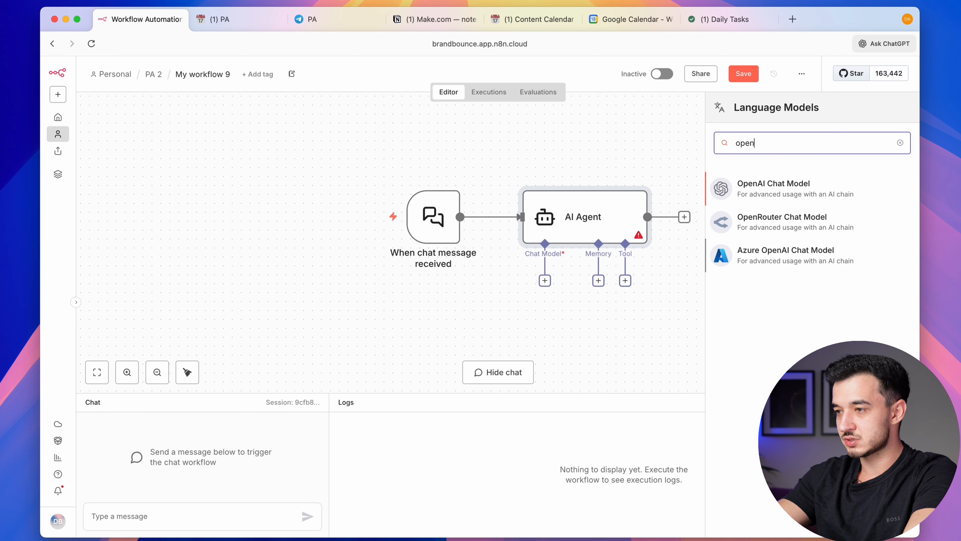
left_click(834, 188)
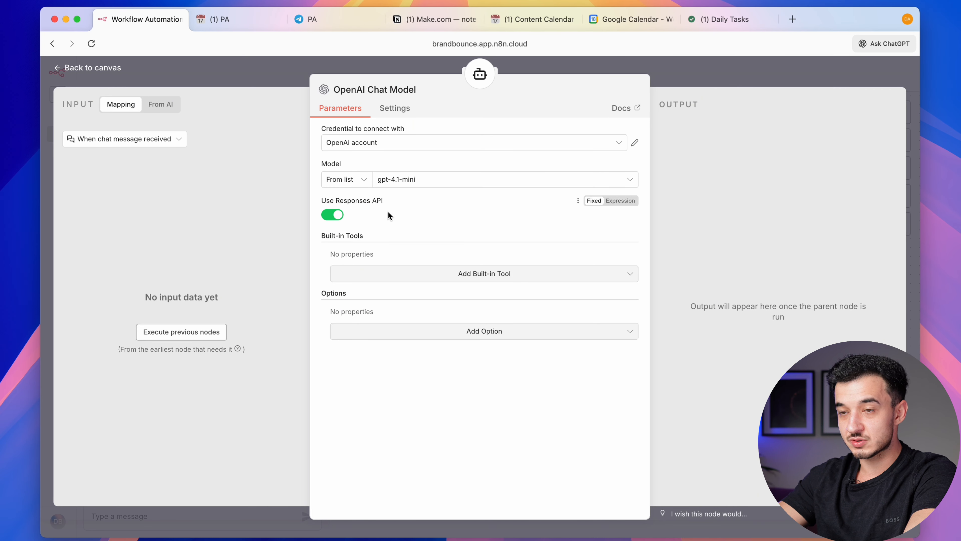
left_click(471, 277)
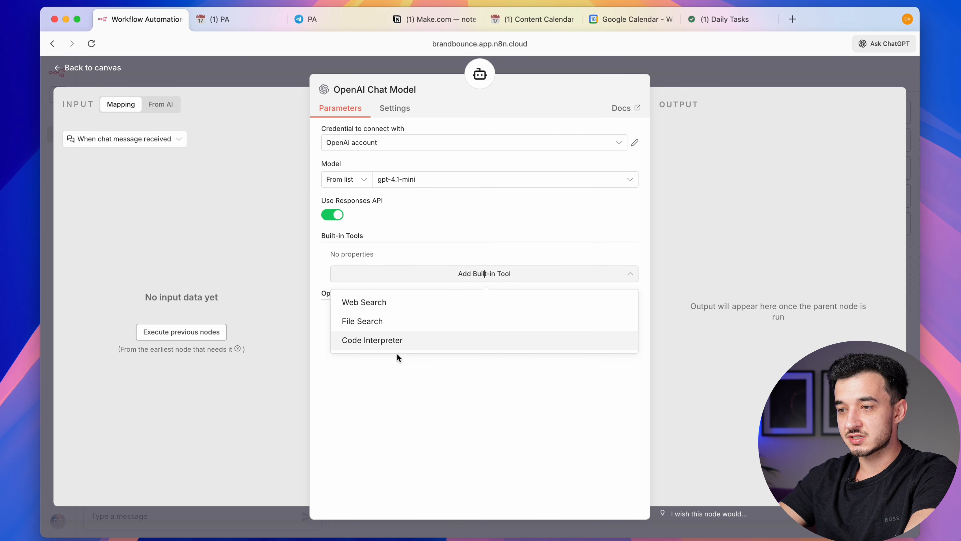
left_click(386, 406)
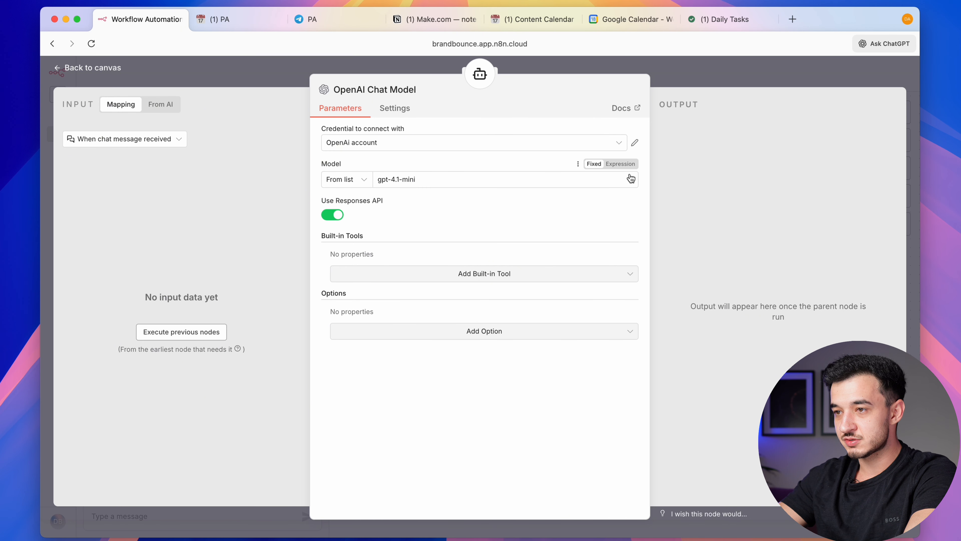
left_click(741, 74)
left_click(178, 512)
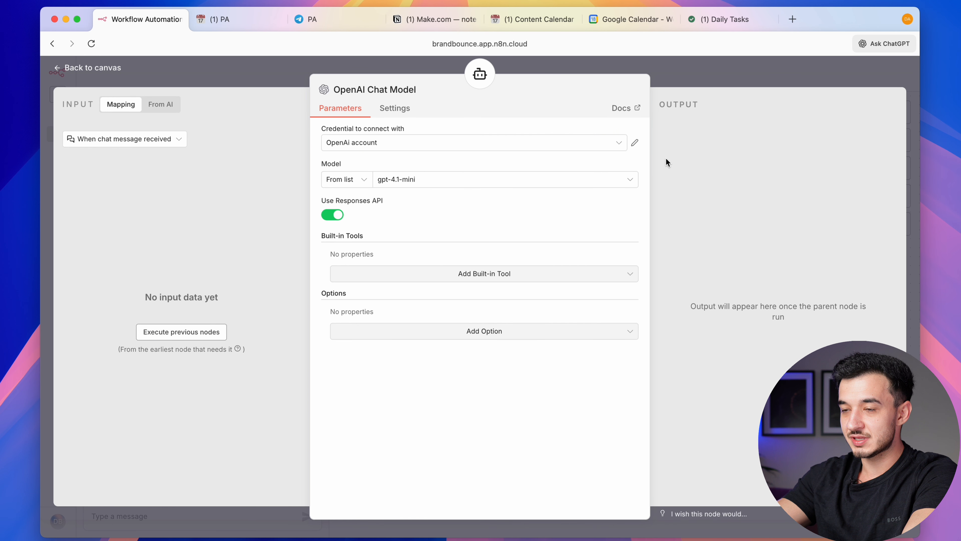
key("super+t")
Go to the OpenAI Platform and open its account settings
type("platform.openai.com/docs/models")
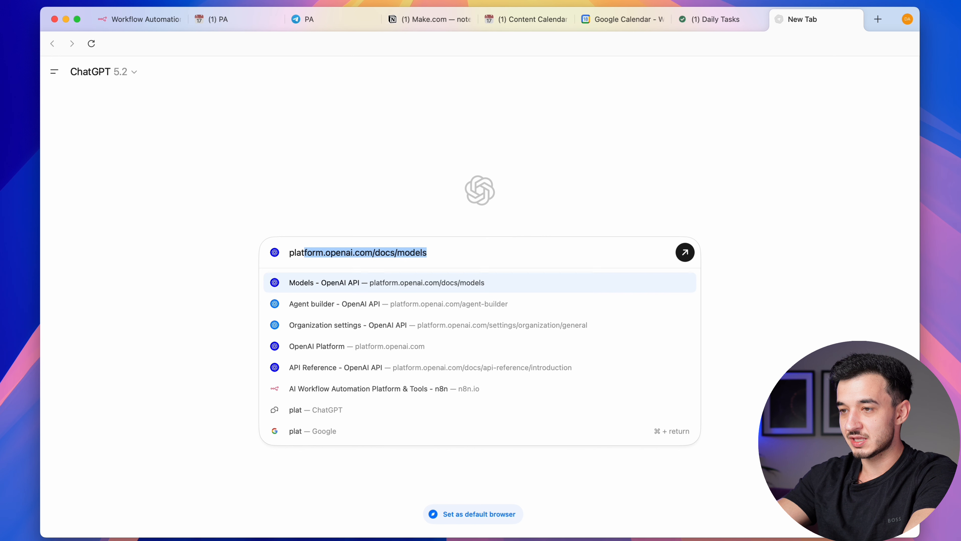
key("Return")
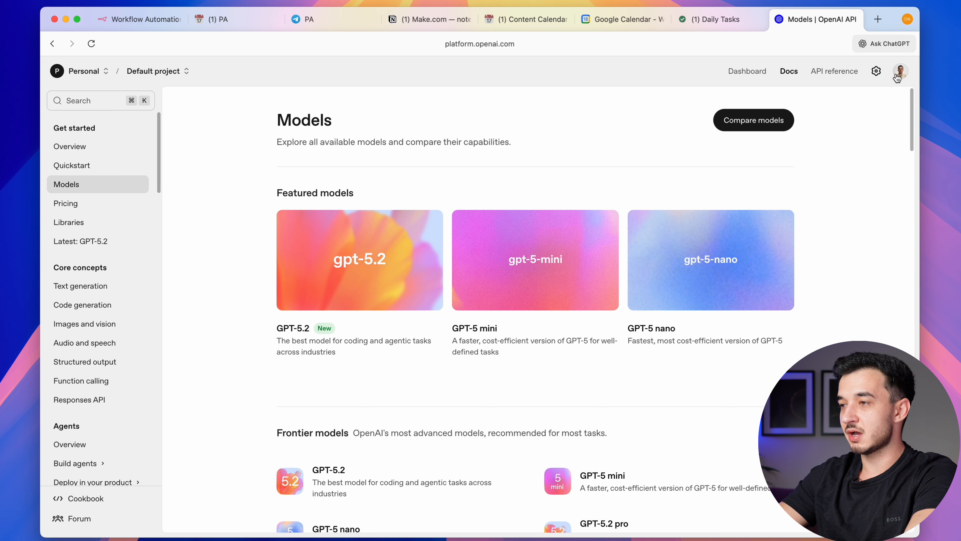
left_click(877, 72)
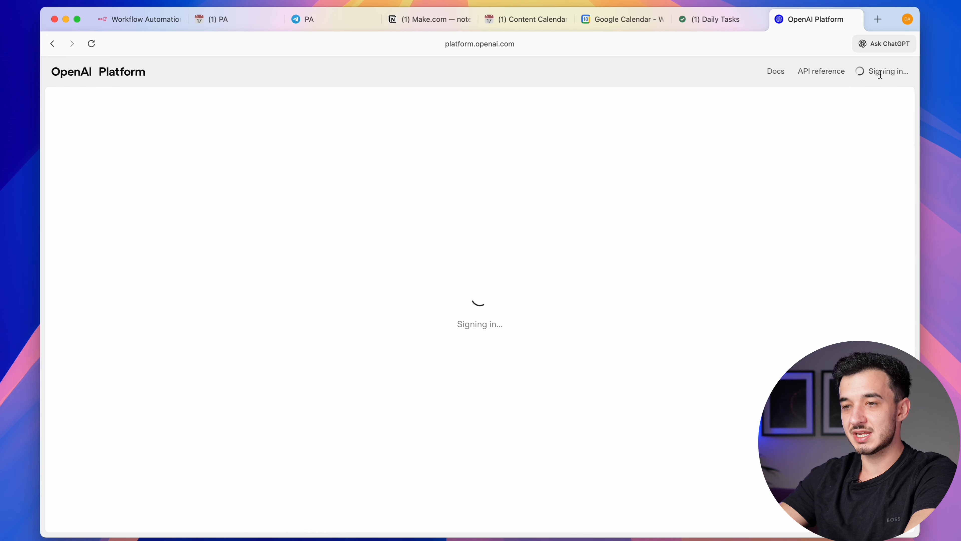
double_click(349, 372)
triple_click(372, 387)
double_click(344, 369)
left_click(343, 369)
Review the $8.98 billing credit balance without adding funds, then go to API keys
left_click(102, 261)
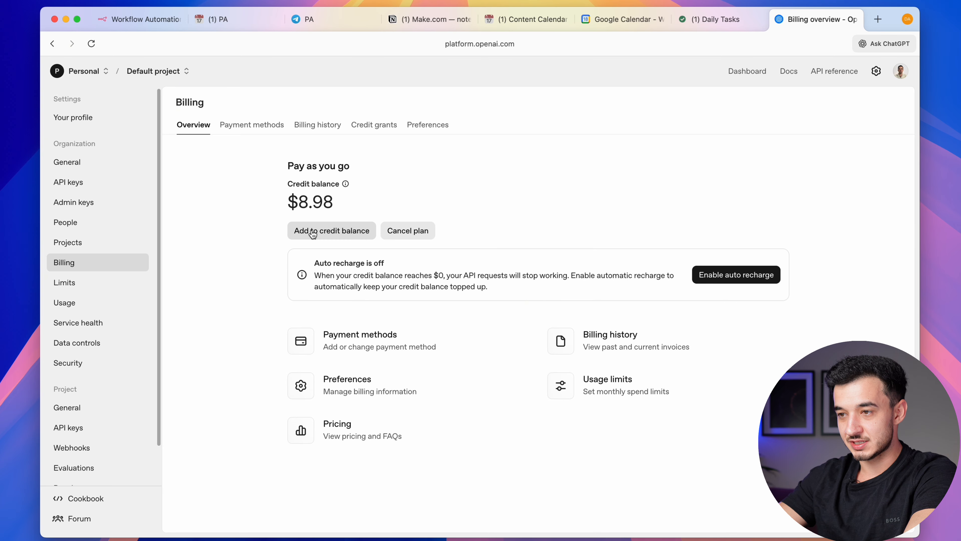
left_click(365, 236)
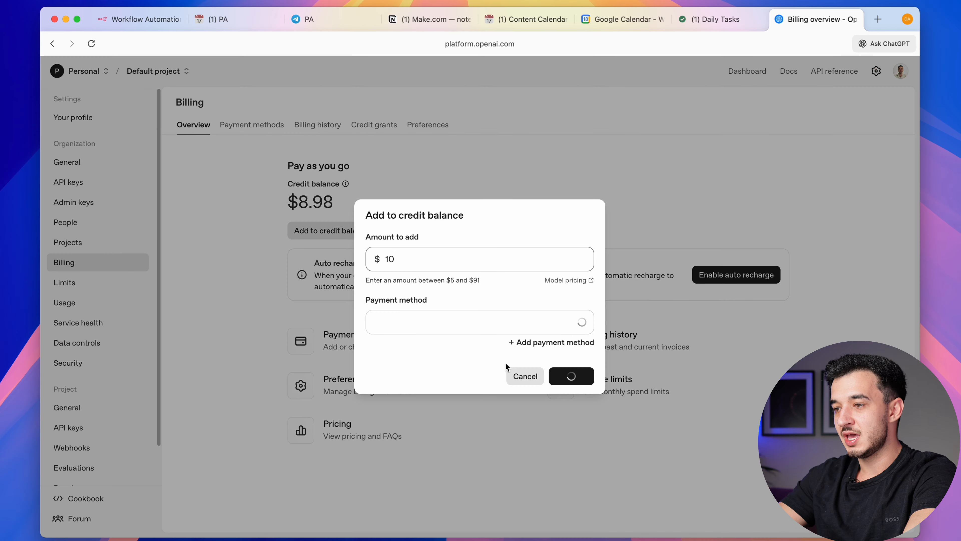
left_click(516, 375)
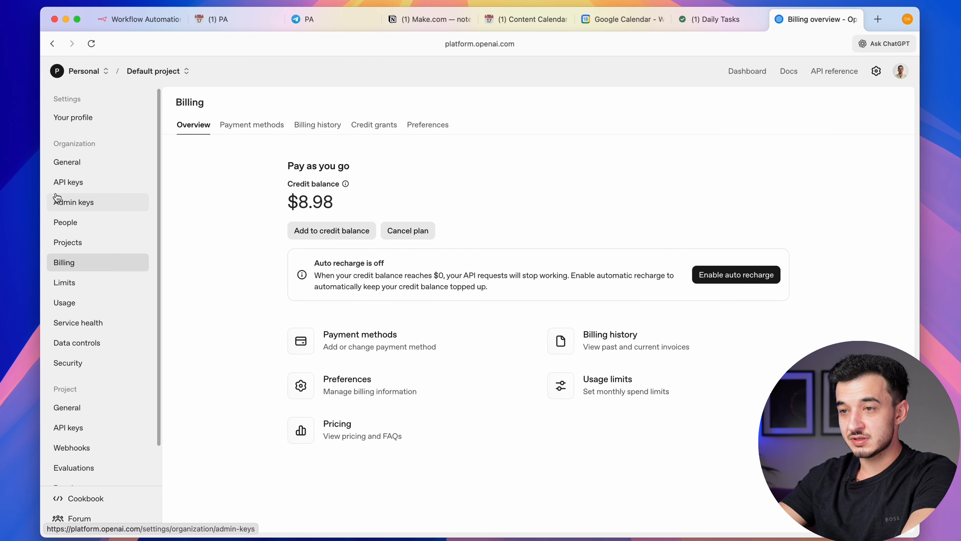
left_click(71, 183)
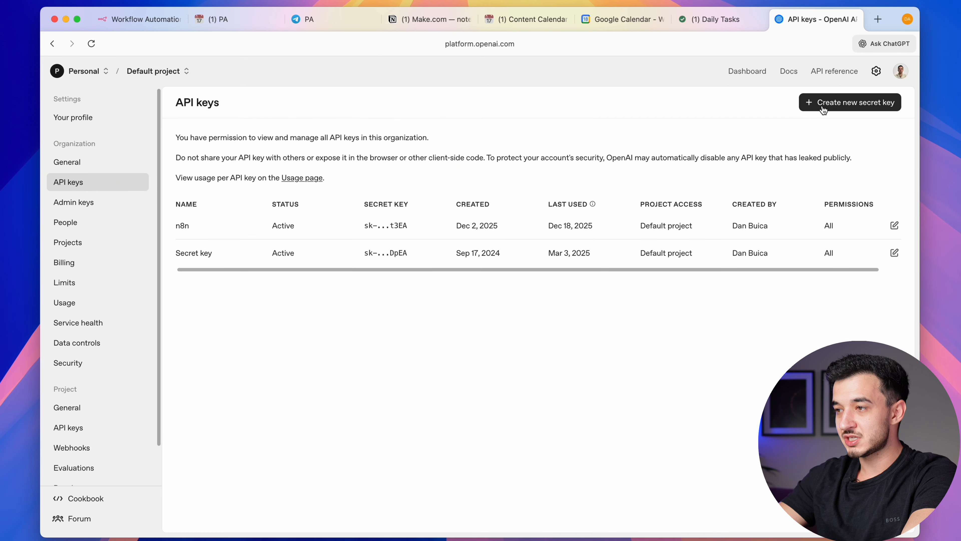
Create a secret key named 'Test' in the Default project and copy it
left_click(841, 106)
left_click(461, 285)
type("Test")
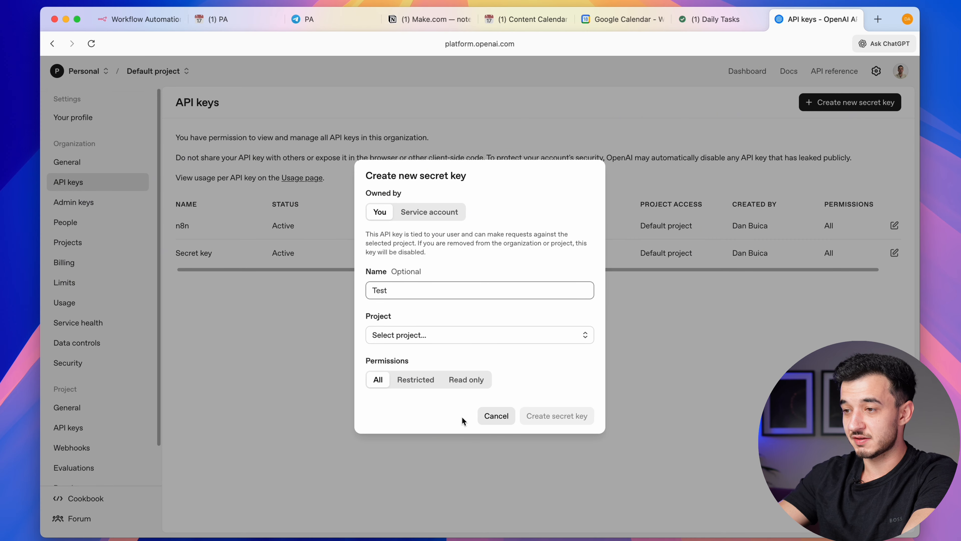
left_click(418, 339)
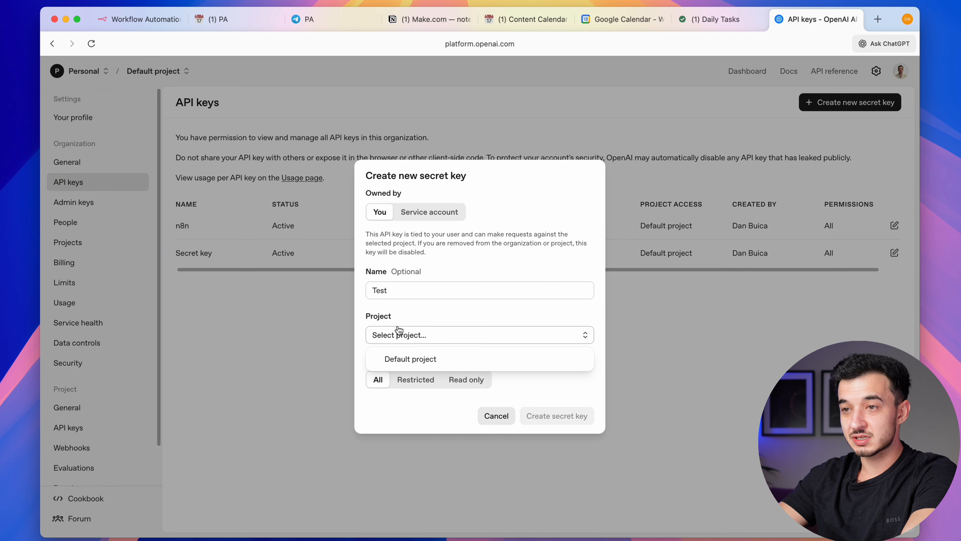
left_click(426, 360)
left_click(571, 418)
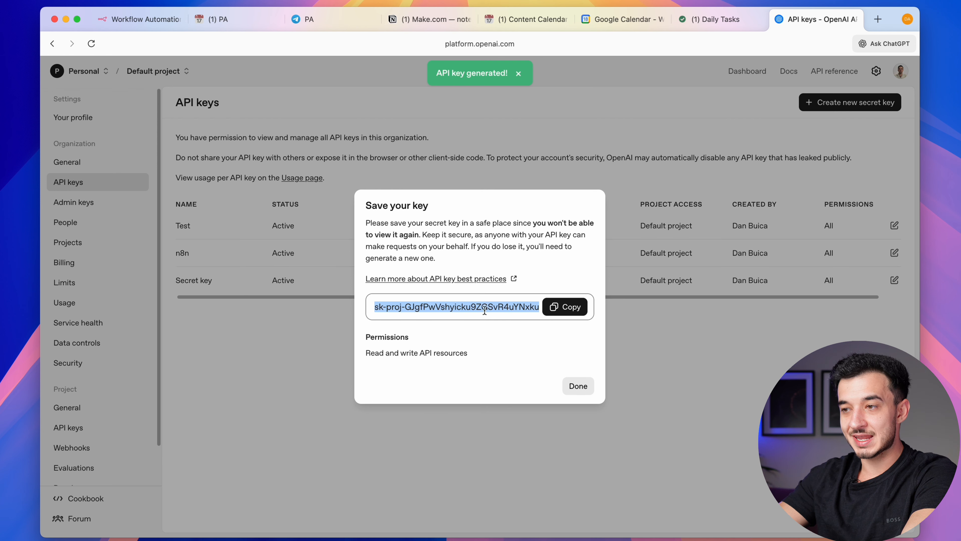
left_click(566, 308)
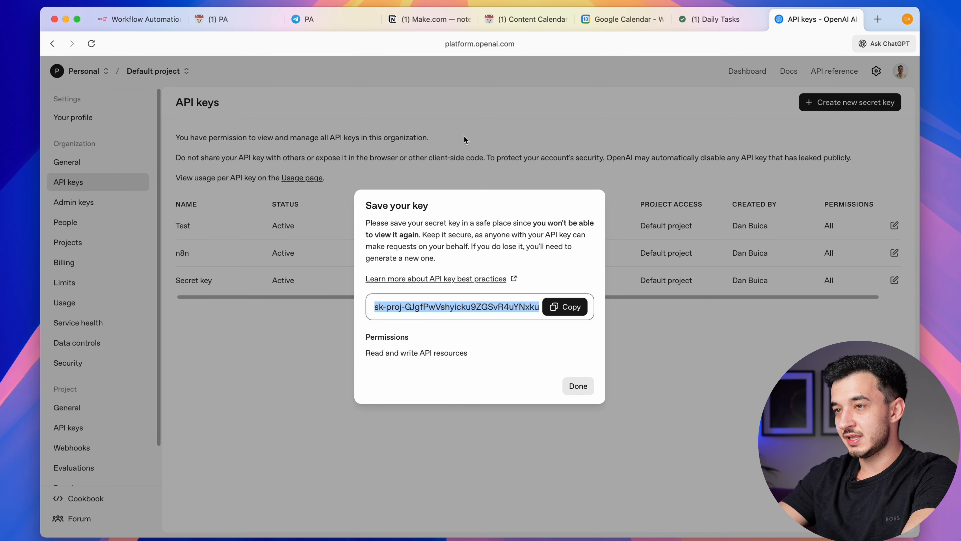
left_click(138, 19)
Paste the copied key into a new OpenAi account 2 credential and assign it to the chat model
left_click(439, 144)
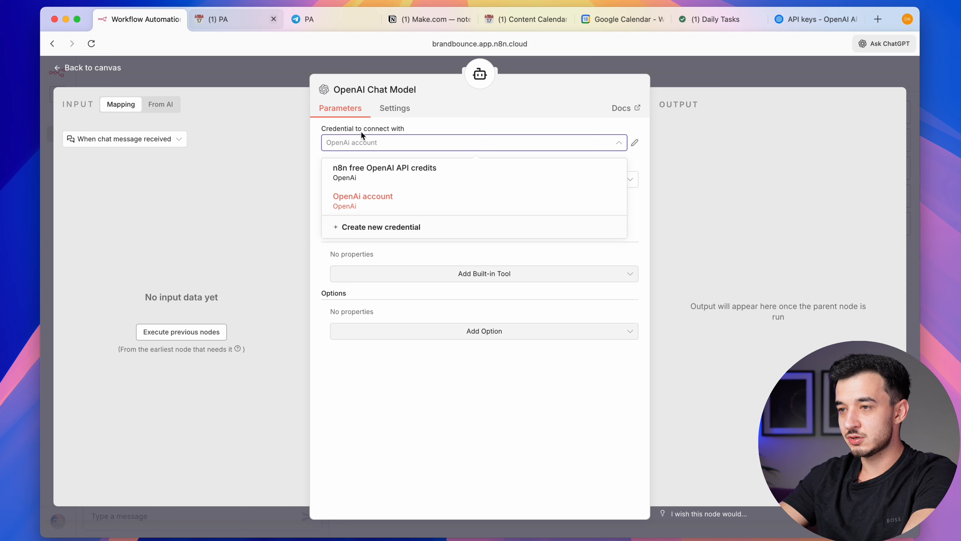
left_click(371, 230)
left_click(363, 251)
key("super+a")
key("super+v")
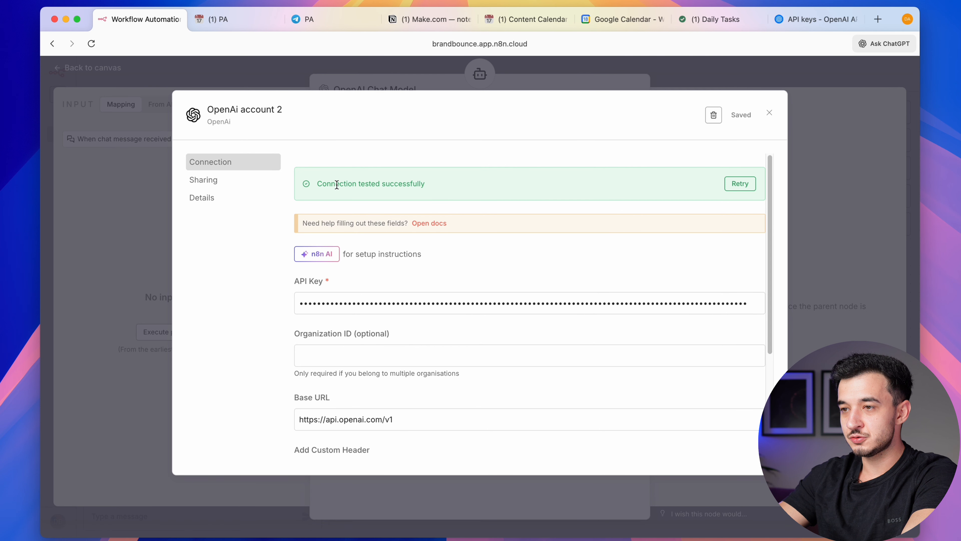
triple_click(336, 184)
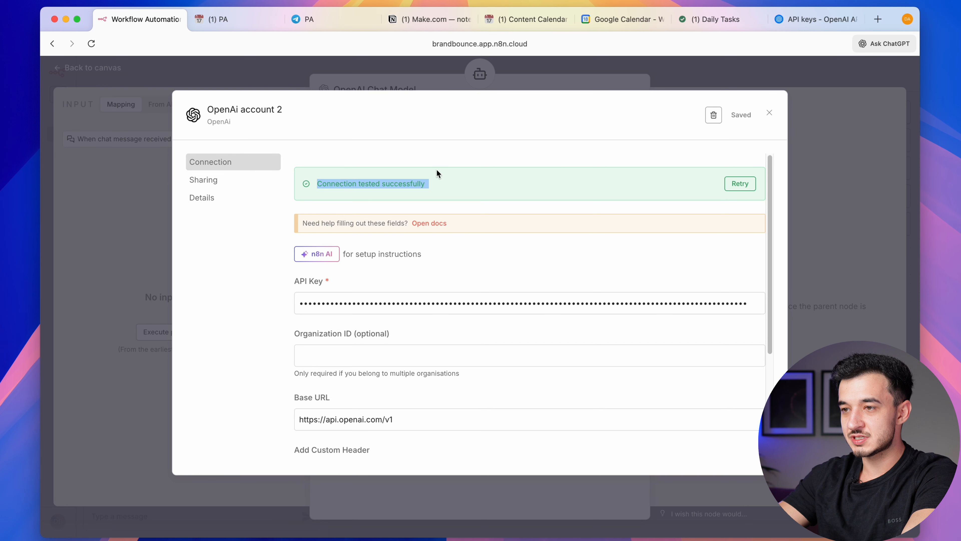
left_click(577, 73)
left_click(534, 143)
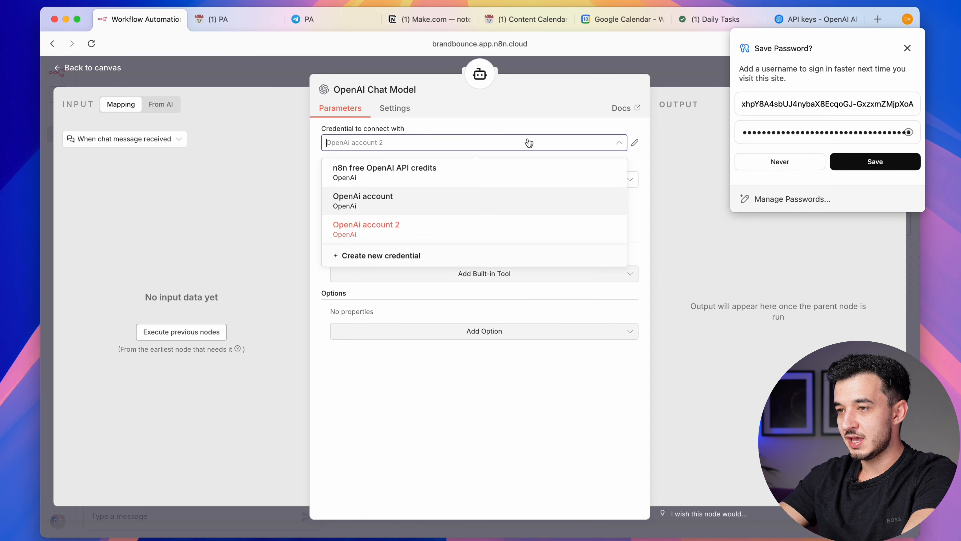
left_click(343, 73)
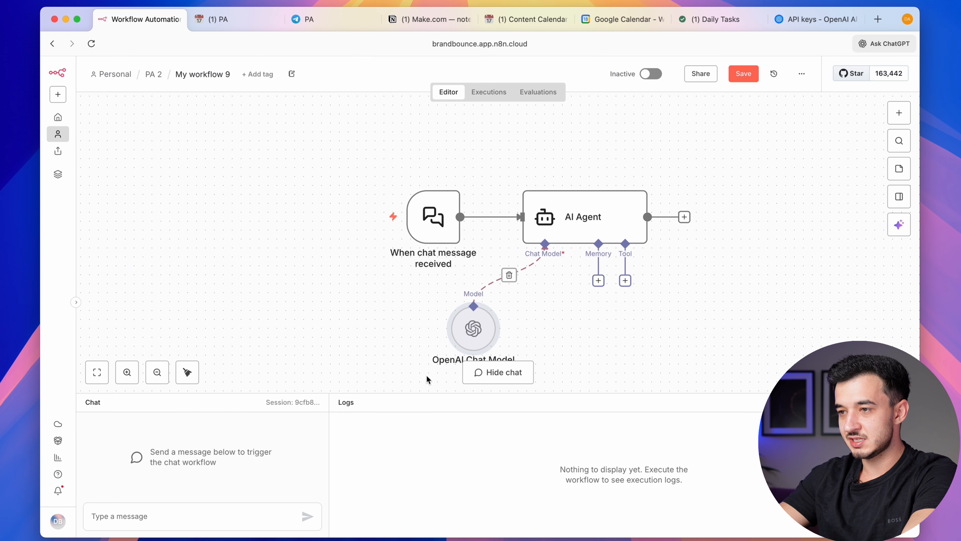
left_click(159, 508)
Send a test chat message and check the AI Agent's reply 'Hey! How can I help you today?'
type("gh")
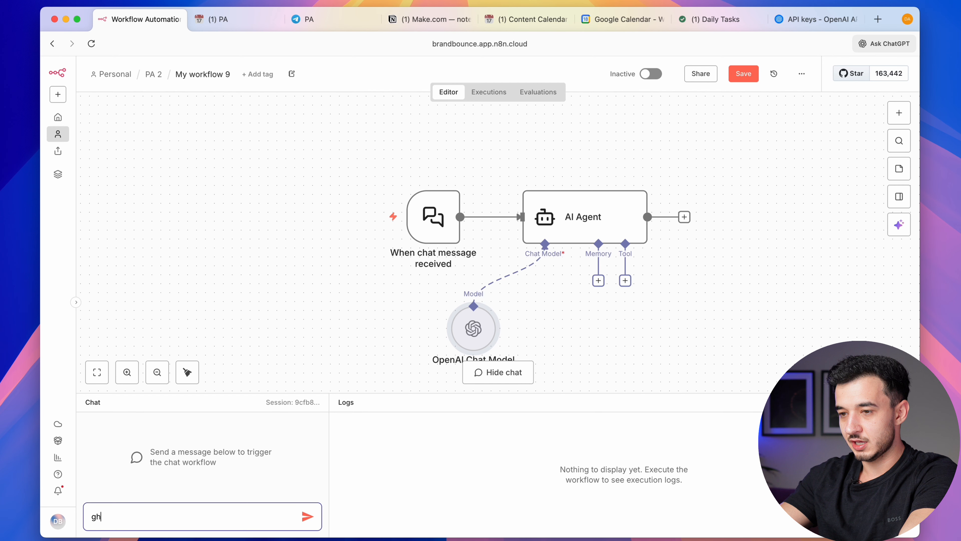
key("Return")
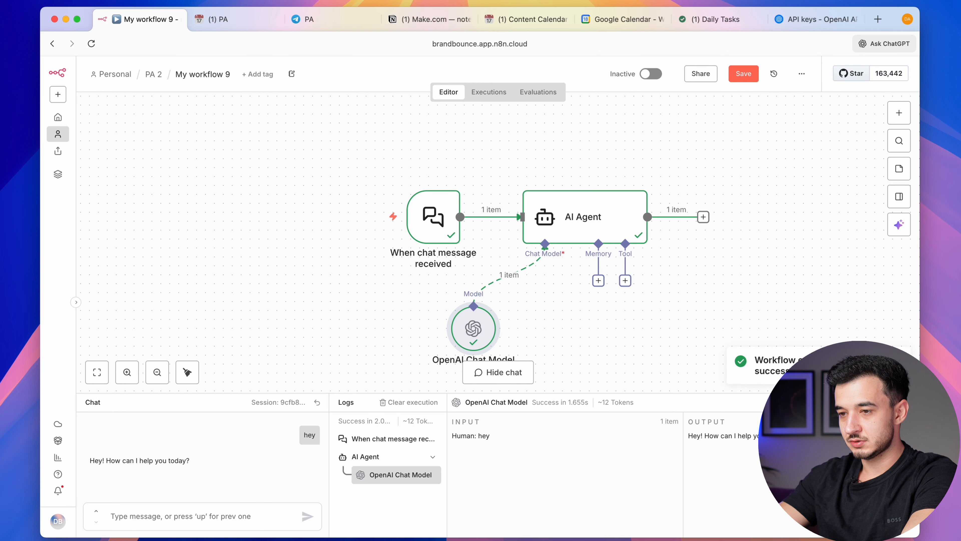
scroll(555, 314, "down", 2)
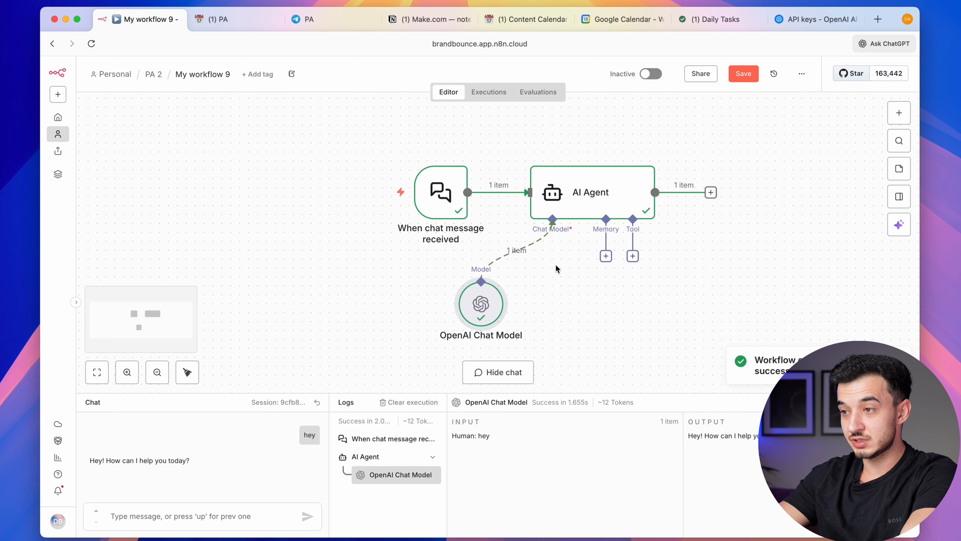
double_click(597, 193)
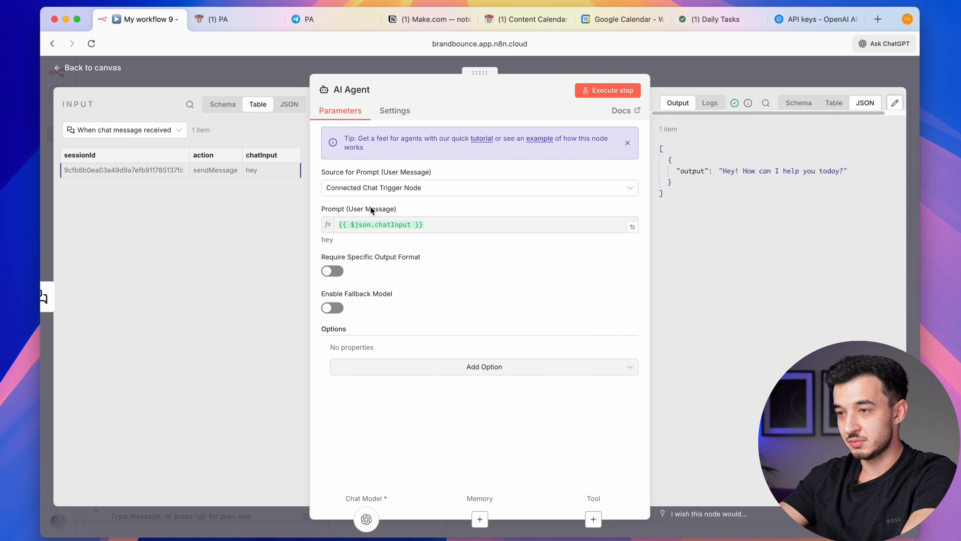
left_click(803, 74)
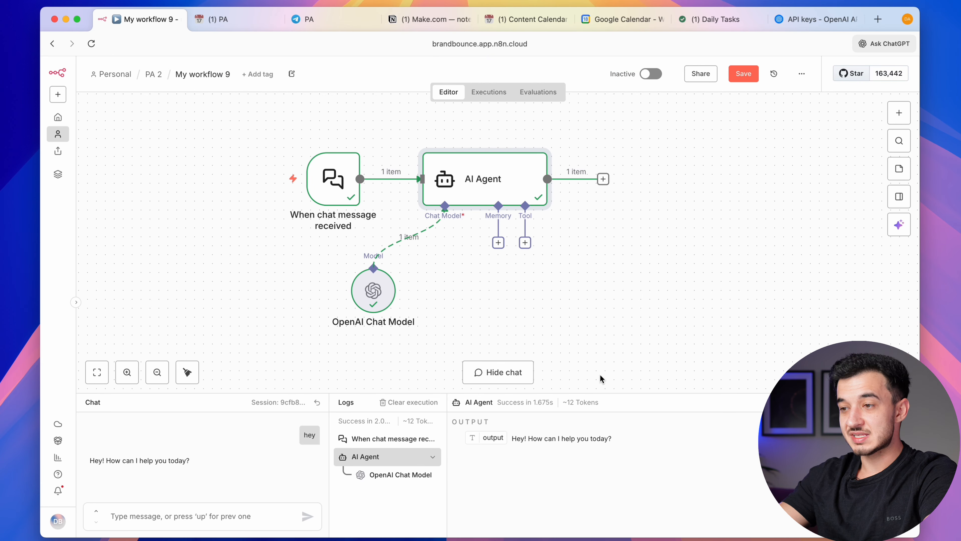
left_click(201, 25)
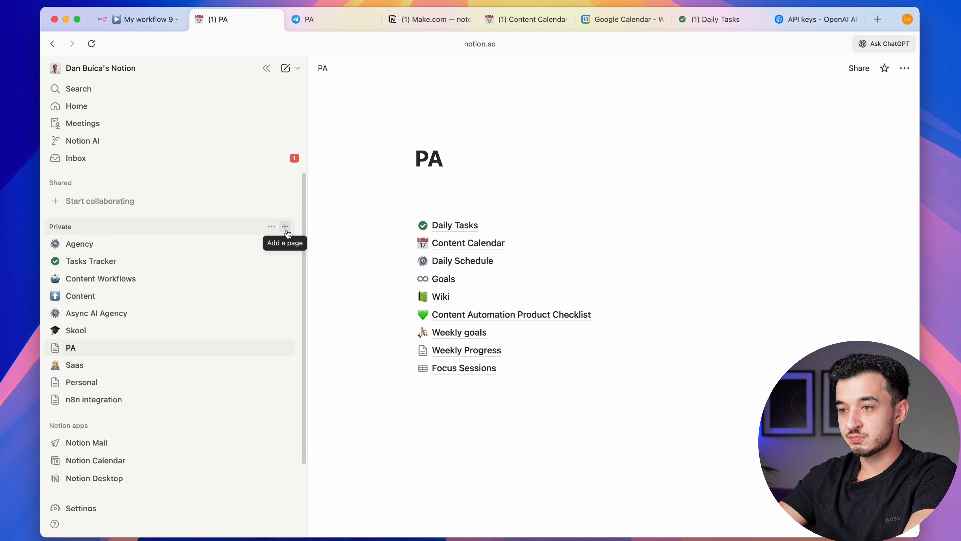
Create a new private Notion page titled 'PA 2'
left_click(285, 227)
type("P")
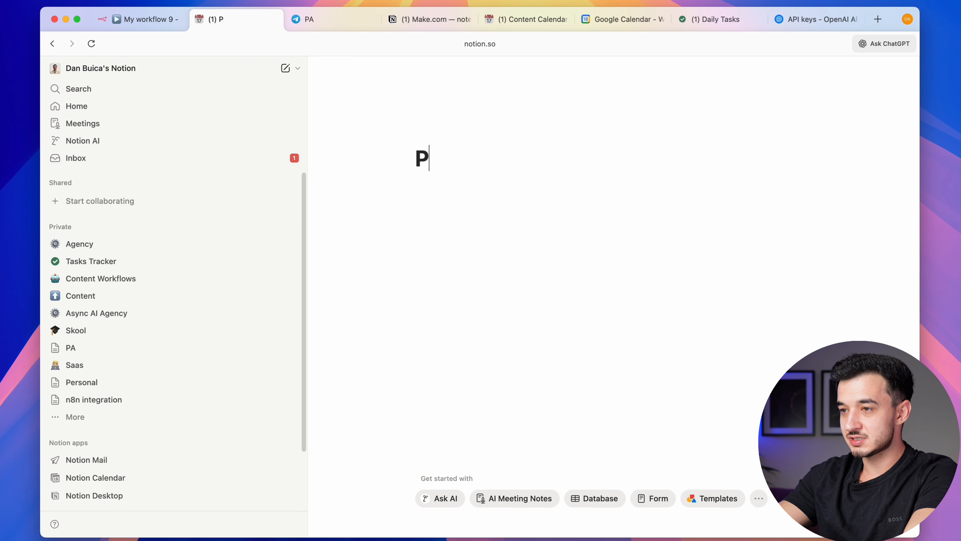
type("A 2")
scroll(65, 482, "down", 3)
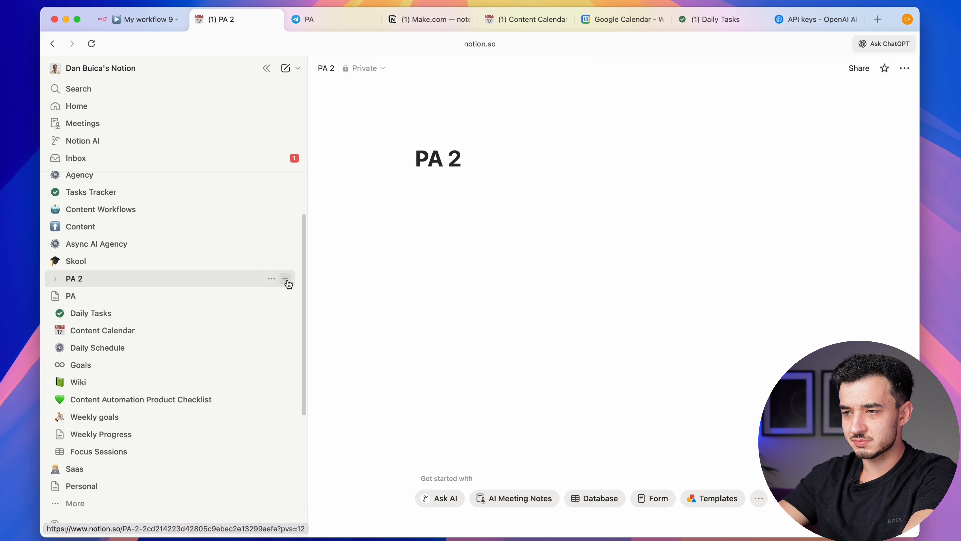
Add 'Wiki' and 'Goals' subpages inside PA 2
left_click(284, 279)
type("Wiki")
key("Escape")
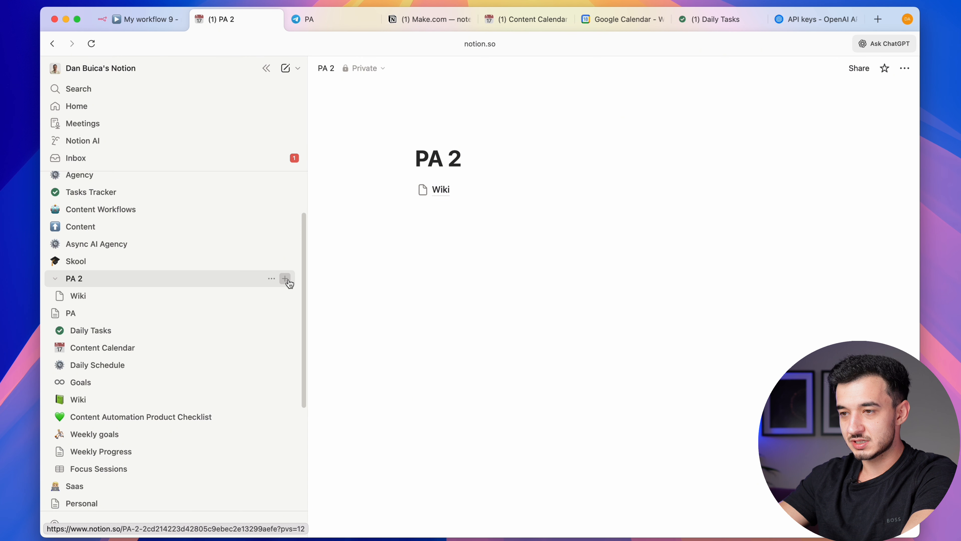
left_click(284, 279)
type("goa")
key("BackSpace")
key("BackSpace")
key("BackSpace")
type("Goals")
left_click(107, 315)
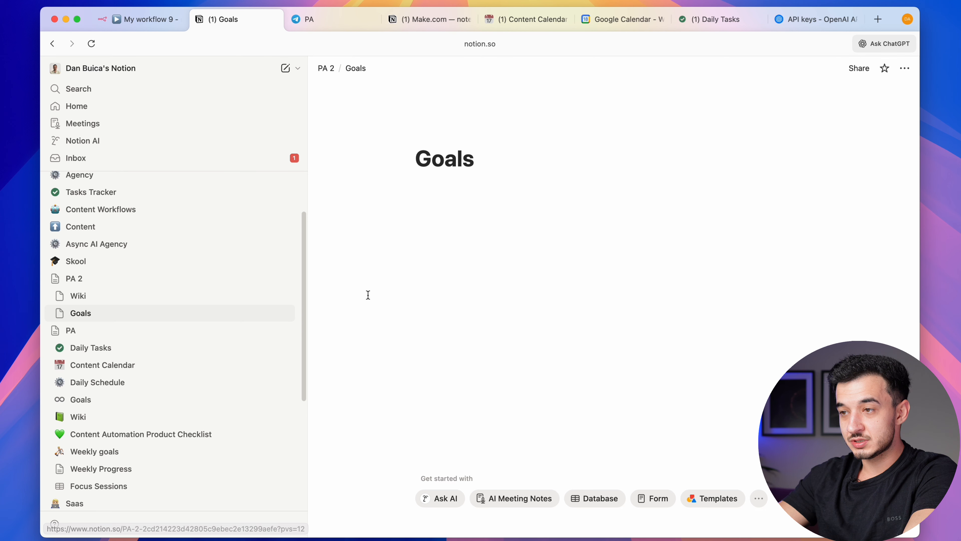
Copy the content of PA's Goals page into PA 2's empty Goals page
left_click(112, 401)
scroll(412, 267, "down", 1)
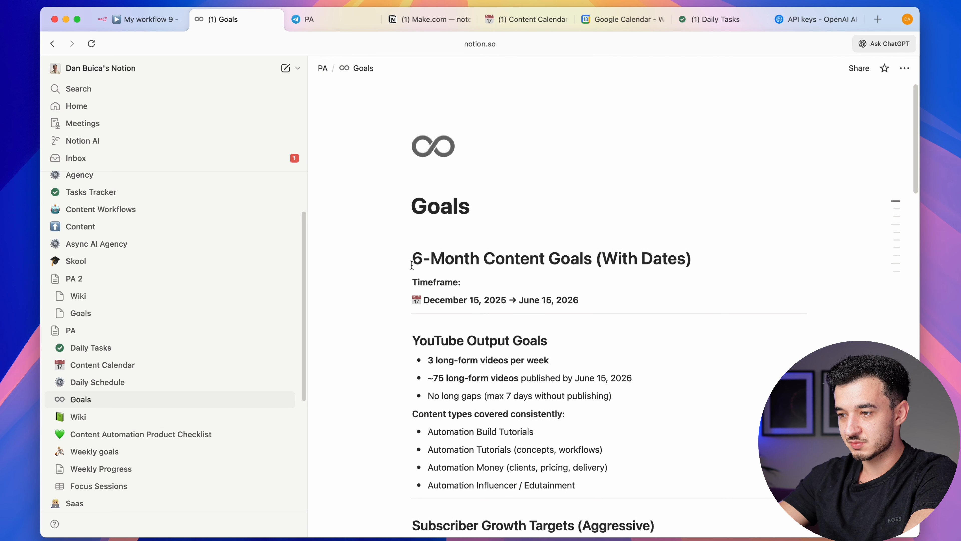
scroll(411, 263, "up", 1)
scroll(412, 266, "down", 20)
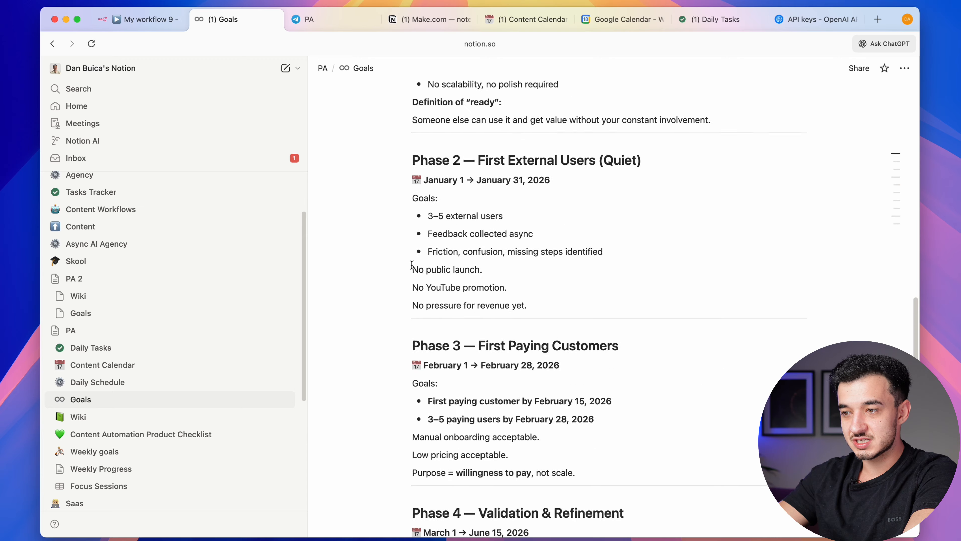
left_click(590, 378, "shift")
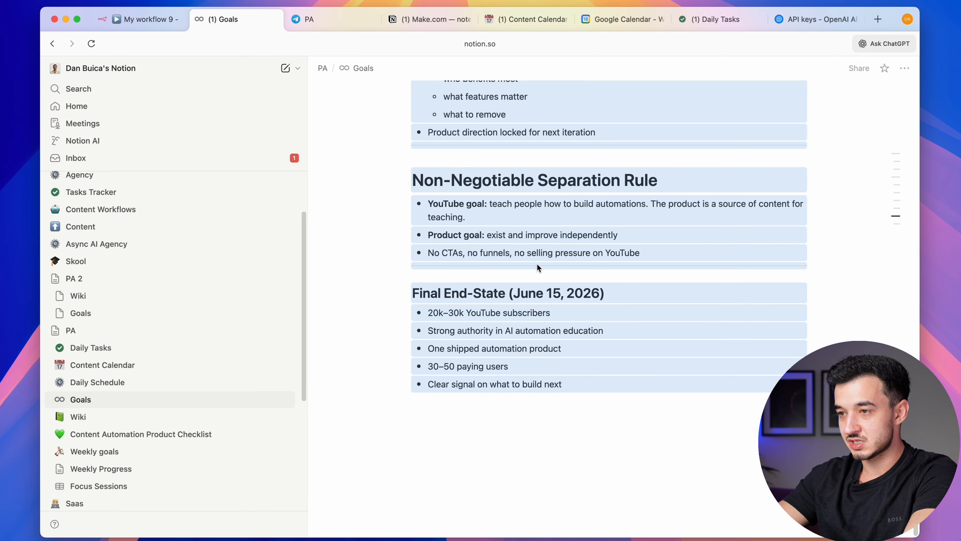
scroll(454, 267, "up", 20)
left_click(87, 312)
left_click(500, 240)
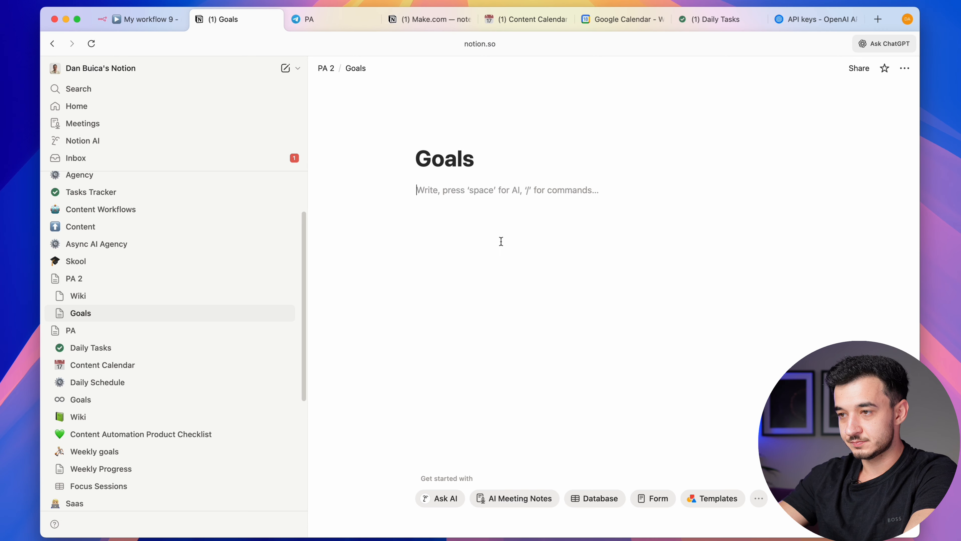
key("ctrl+v")
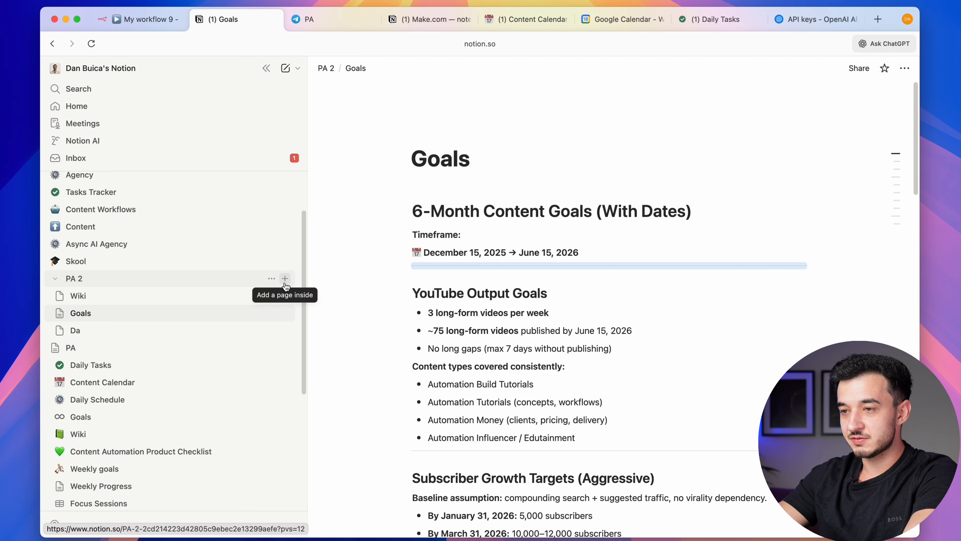
Add a 'Daily Schedule' subpage to PA 2 filled with the copied time blocks
left_click(285, 278)
type("Daily Schedule")
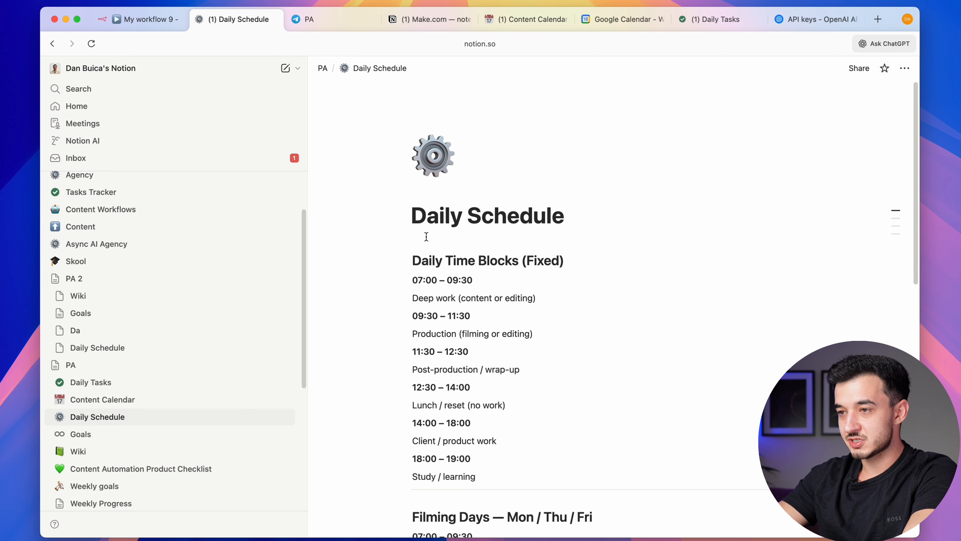
scroll(628, 335, "down", 10)
left_click(580, 386, "shift")
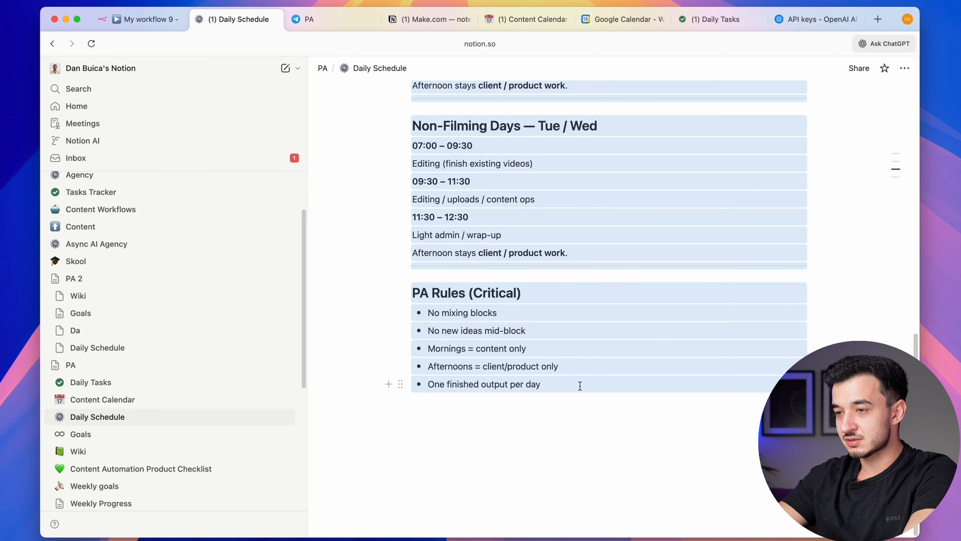
scroll(431, 365, "up", 10)
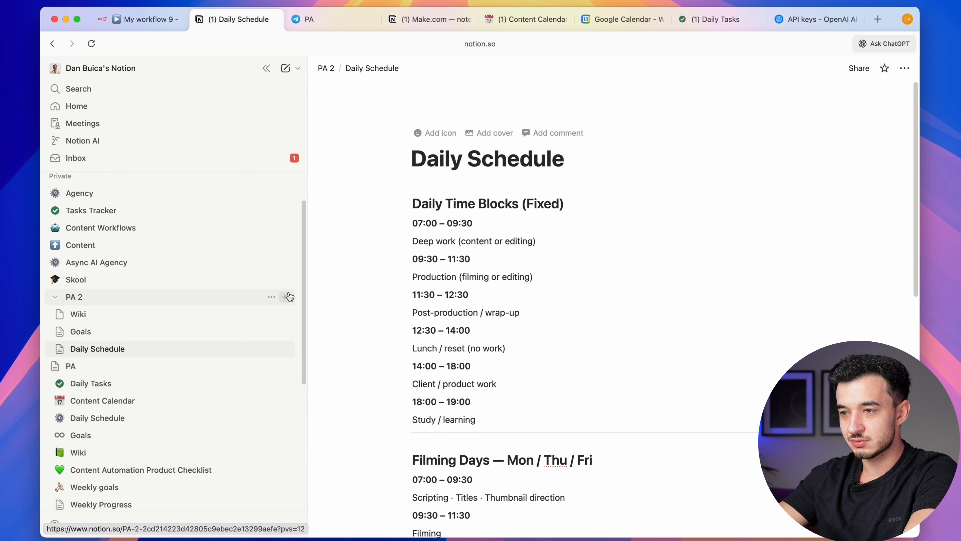
left_click(286, 297)
Create a Tasks Tracker database from the template without Task type and Effort level properties
left_click(458, 458)
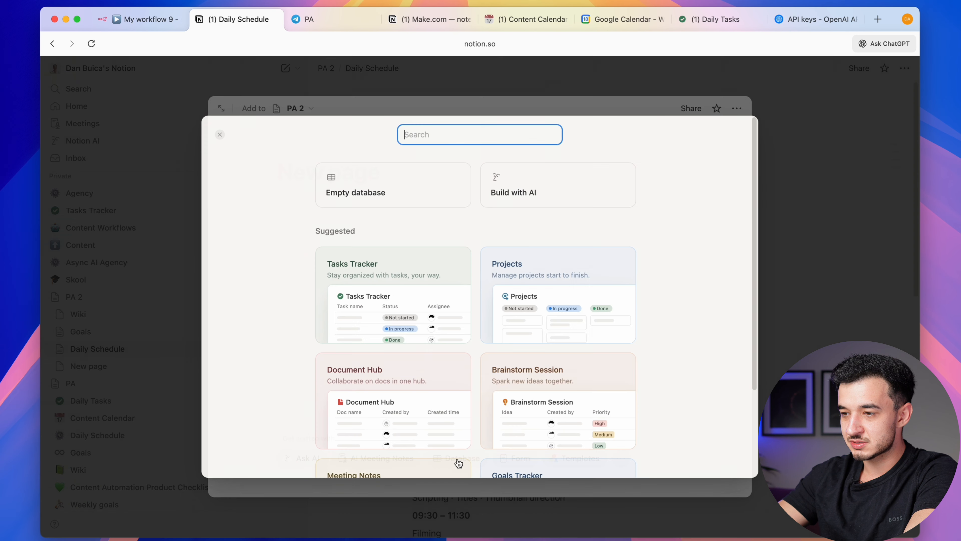
left_click(434, 273)
left_click(304, 207)
left_click(250, 229)
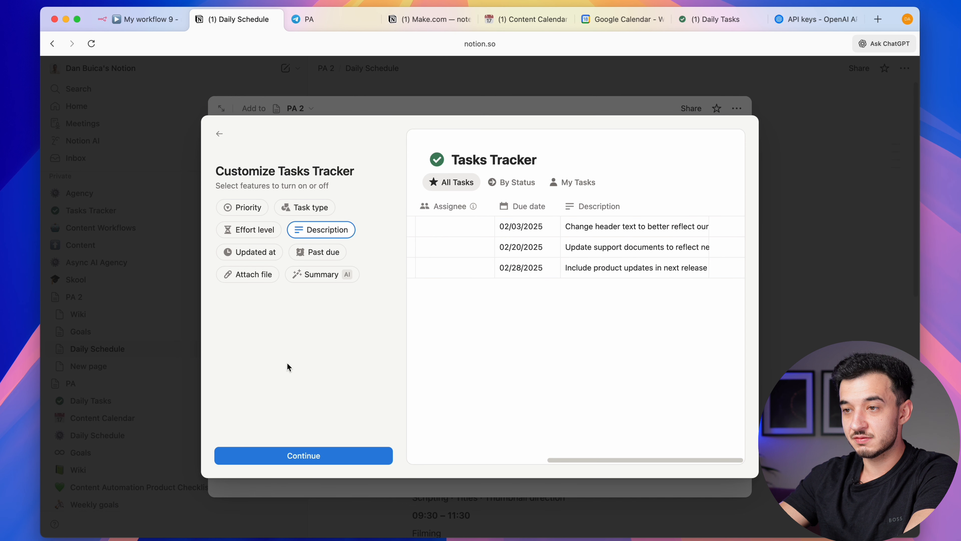
left_click(318, 464)
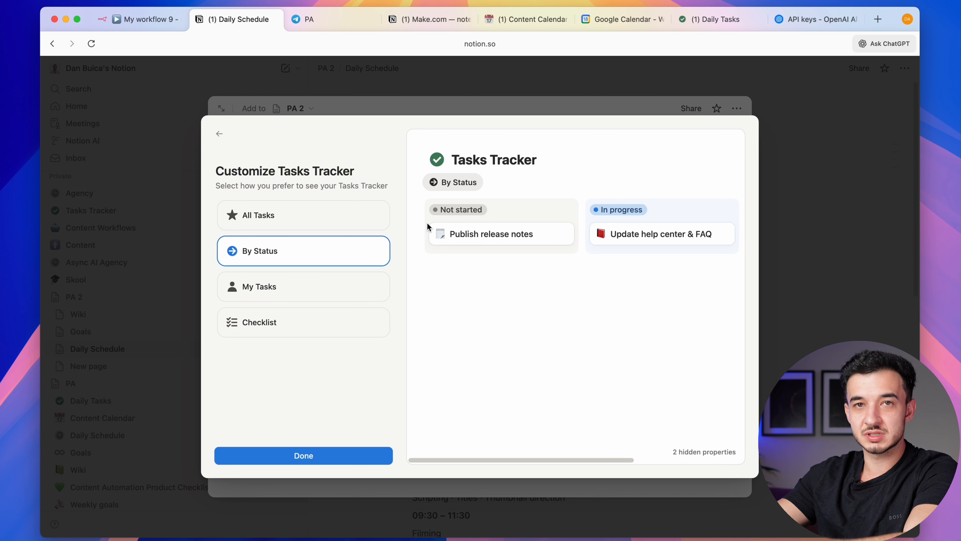
left_click(340, 456)
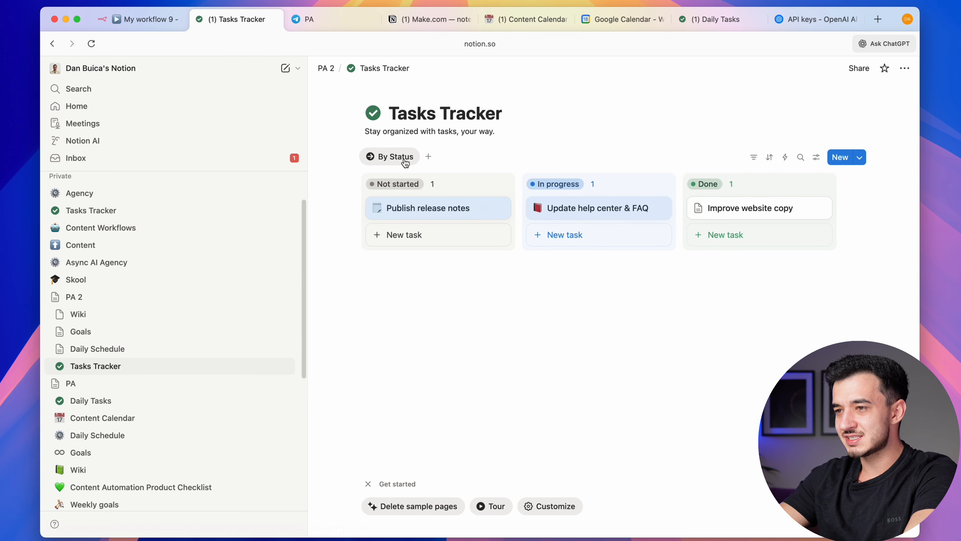
Rename the tasks' 'Due date' property to 'Date'
left_click(597, 208)
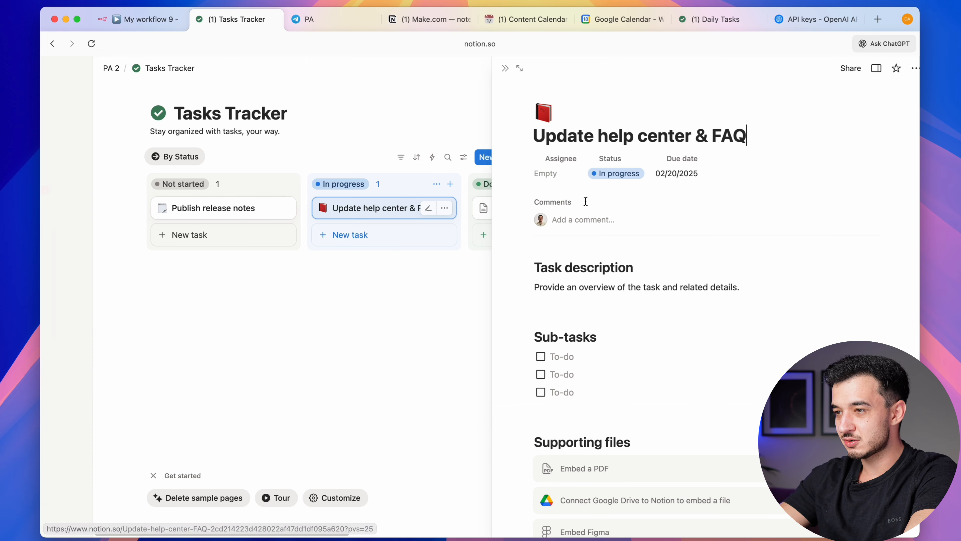
scroll(607, 331, "down", 1)
scroll(607, 331, "up", 1)
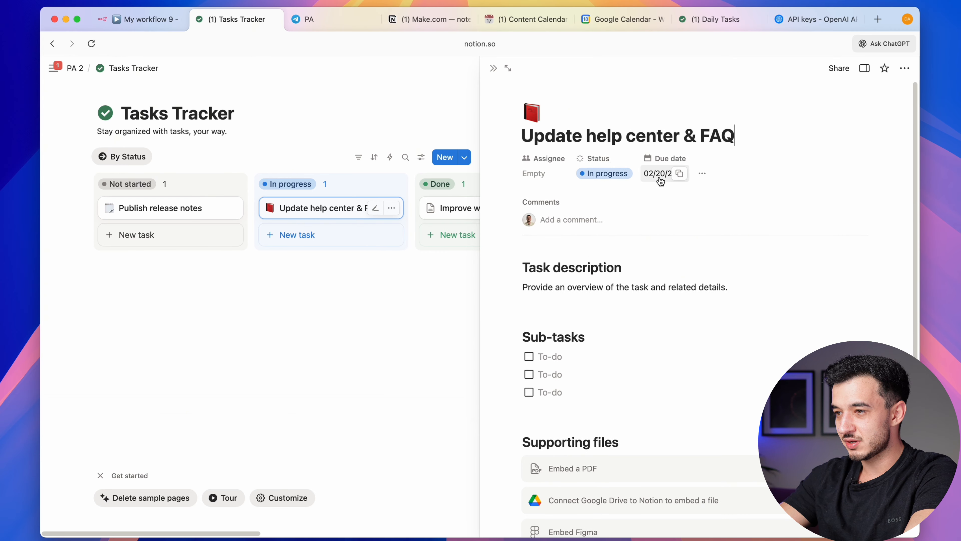
left_click(668, 158)
left_click(681, 192)
left_click(684, 180)
key("super+a")
type("Date")
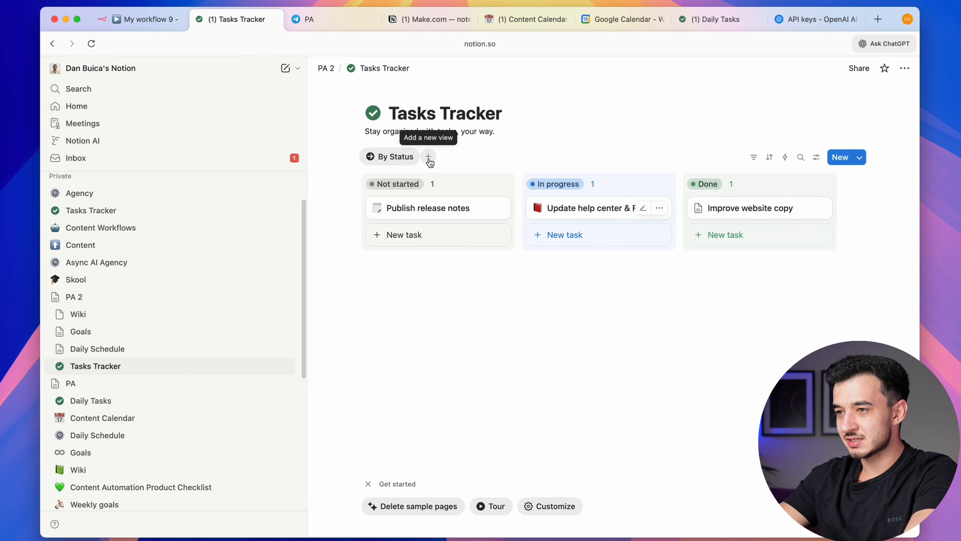
Add a Board view grouped by Date per day and move it before By Status
left_click(429, 157)
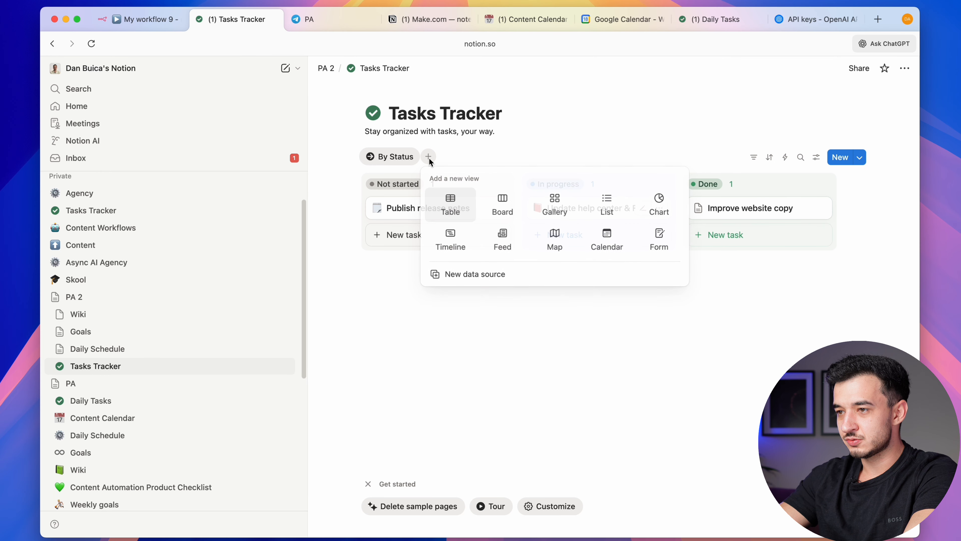
left_click(503, 212)
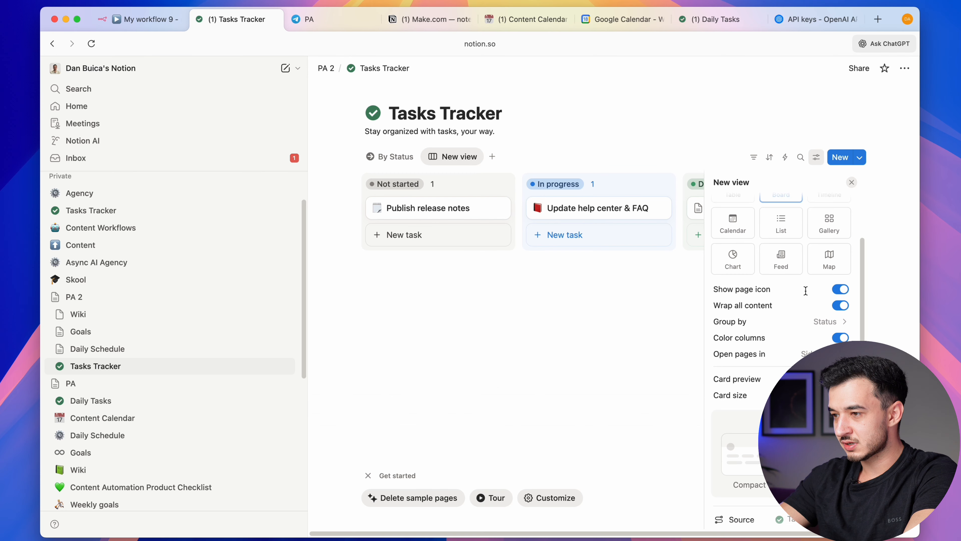
left_click(742, 368)
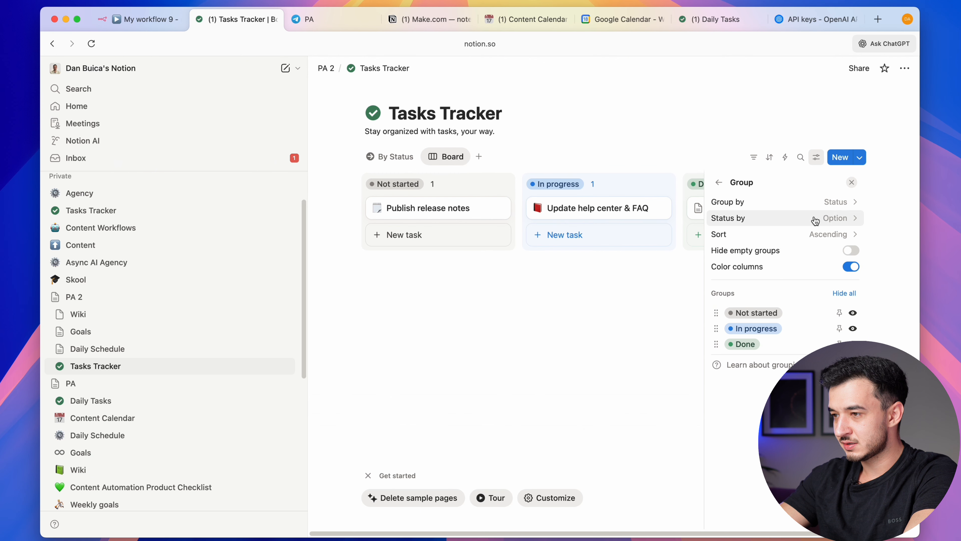
left_click(785, 200)
left_click(768, 262)
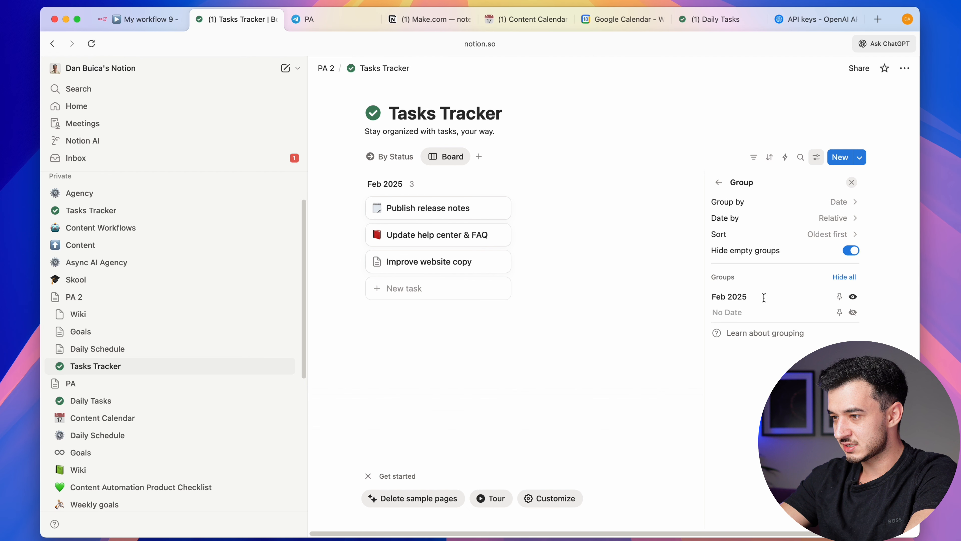
left_click(832, 218)
left_click(802, 253)
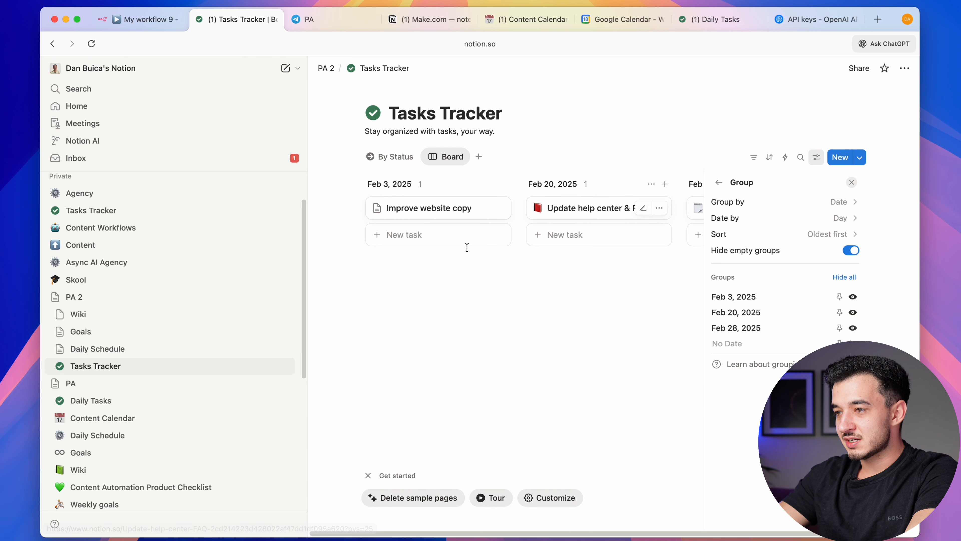
scroll(560, 243, "right", 3)
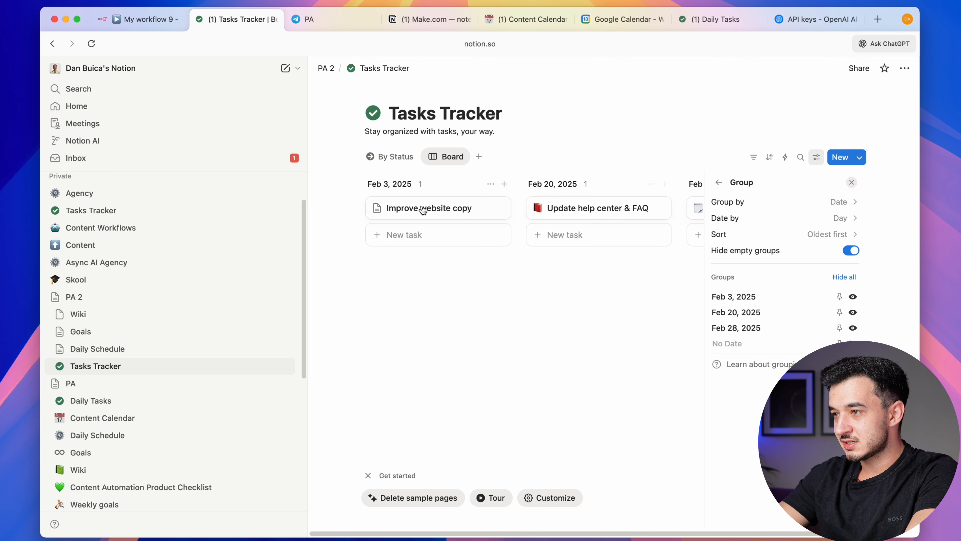
left_click(548, 345)
left_click_drag(446, 157, 383, 160)
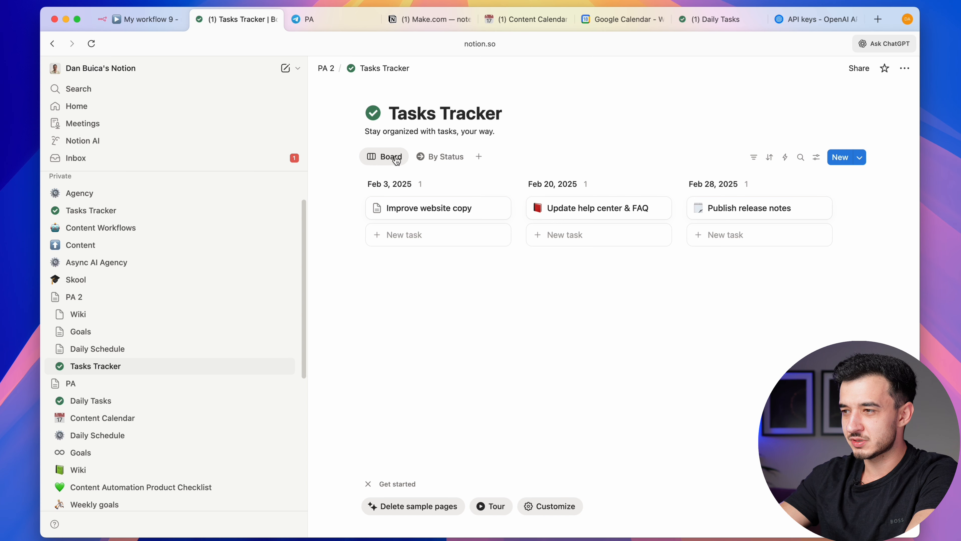
Add a 'Do smth' task dated December 18, 2025
left_click(448, 247)
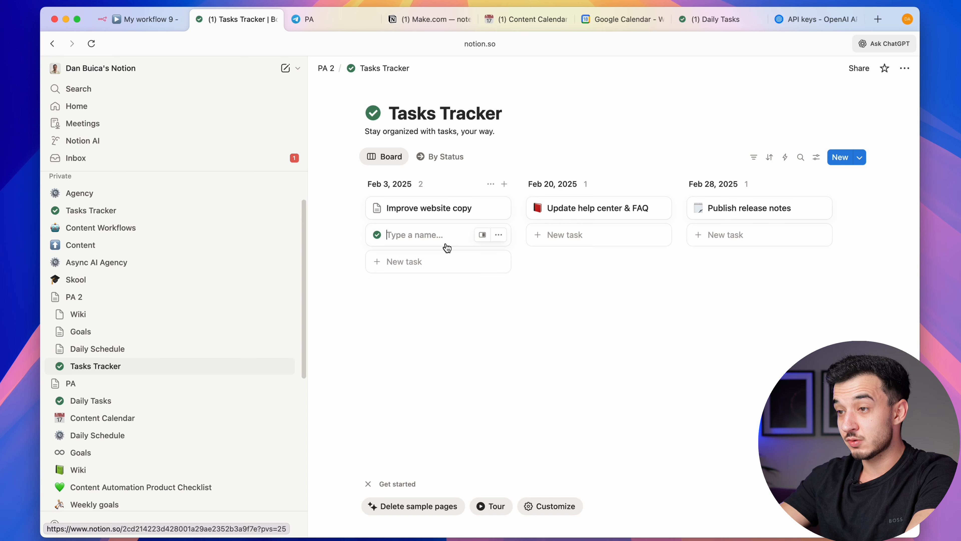
type("Do smth")
left_click(414, 236)
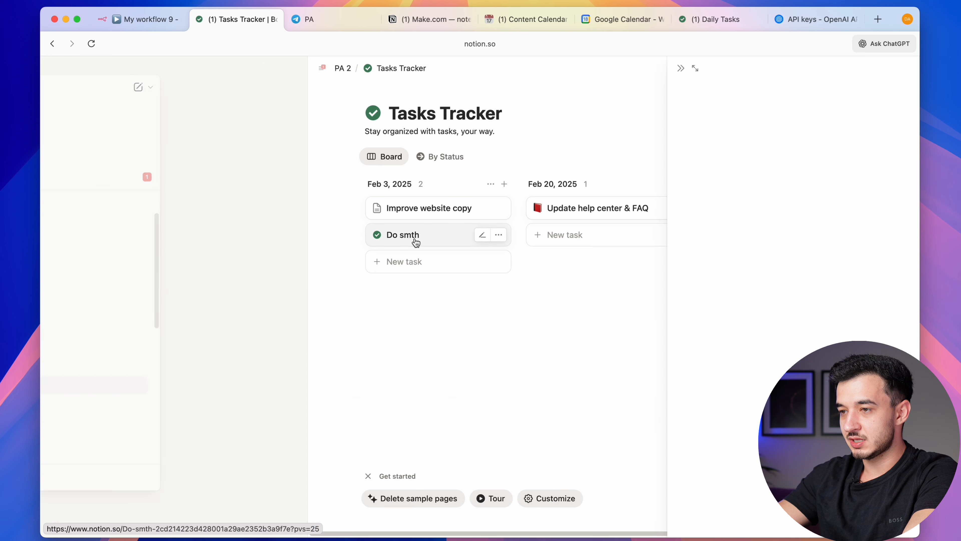
left_click(666, 172)
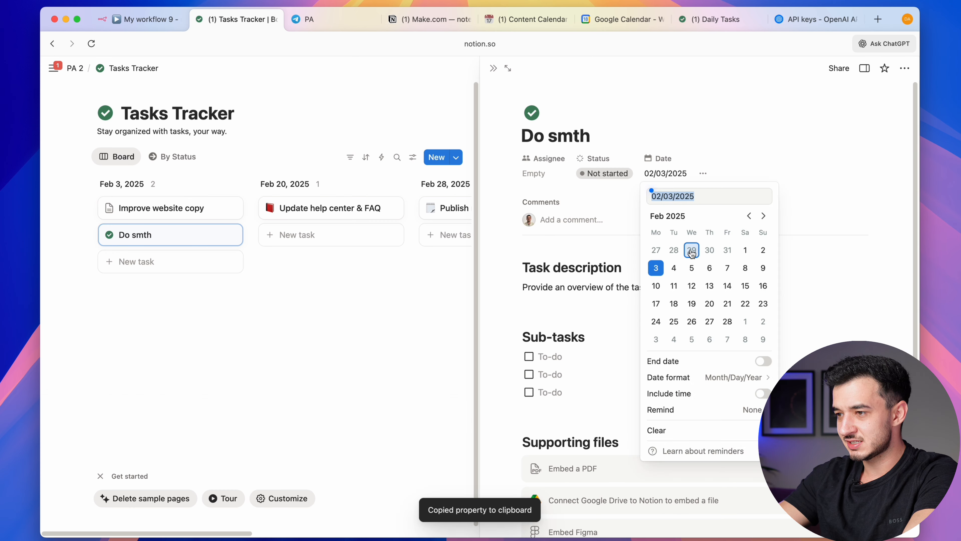
left_click(763, 218)
left_click(762, 217)
left_click(763, 217)
left_click(762, 217)
left_click(763, 217)
left_click(763, 216)
left_click(763, 216)
left_click(762, 216)
left_click(763, 217)
left_click(763, 216)
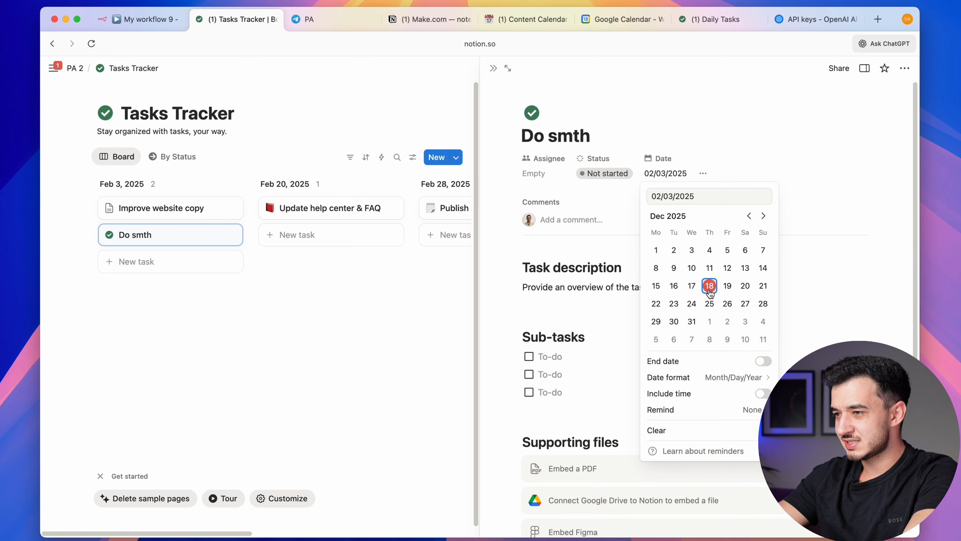
left_click(710, 286)
key("Escape")
key("Escape")
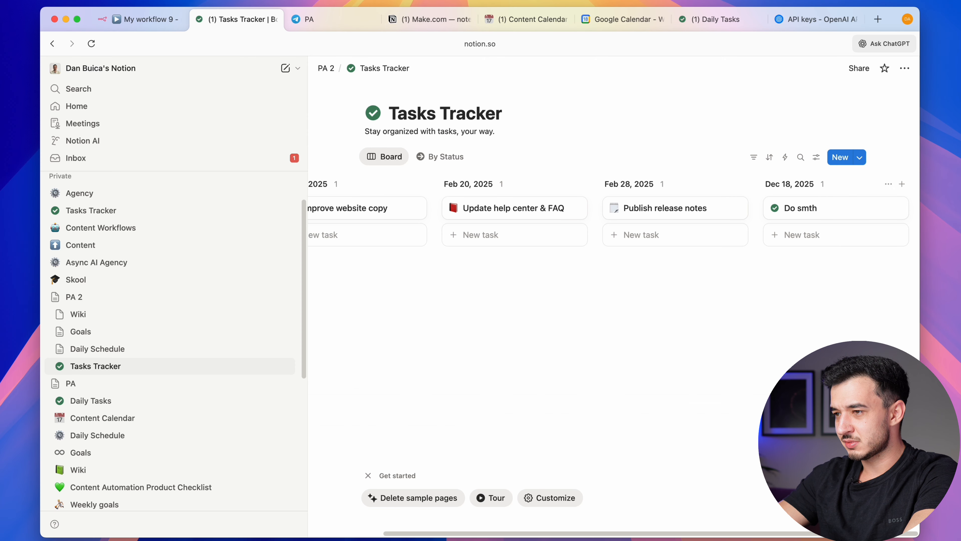
Filter the board by Date to this week and check the Do smth task's status
scroll(543, 184, "left", 3)
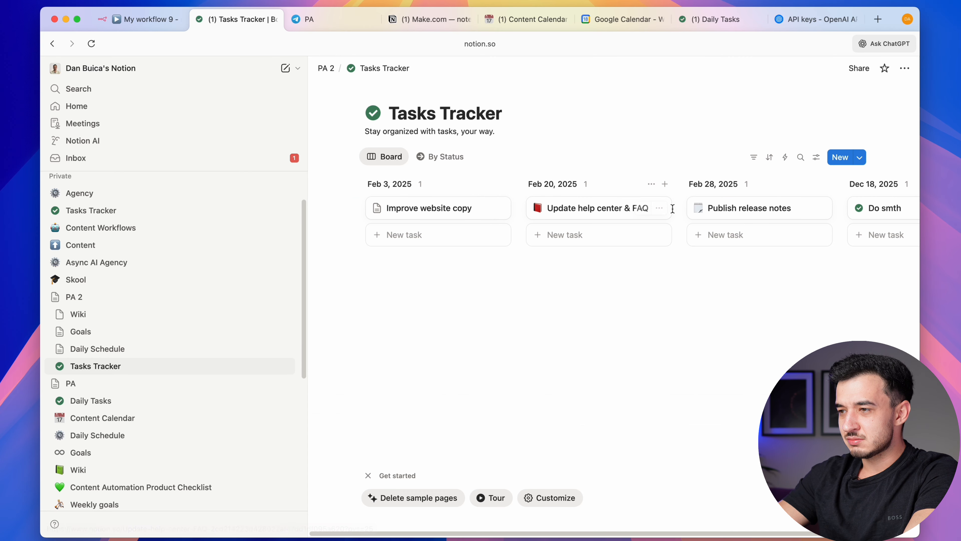
scroll(671, 208, "right", 2)
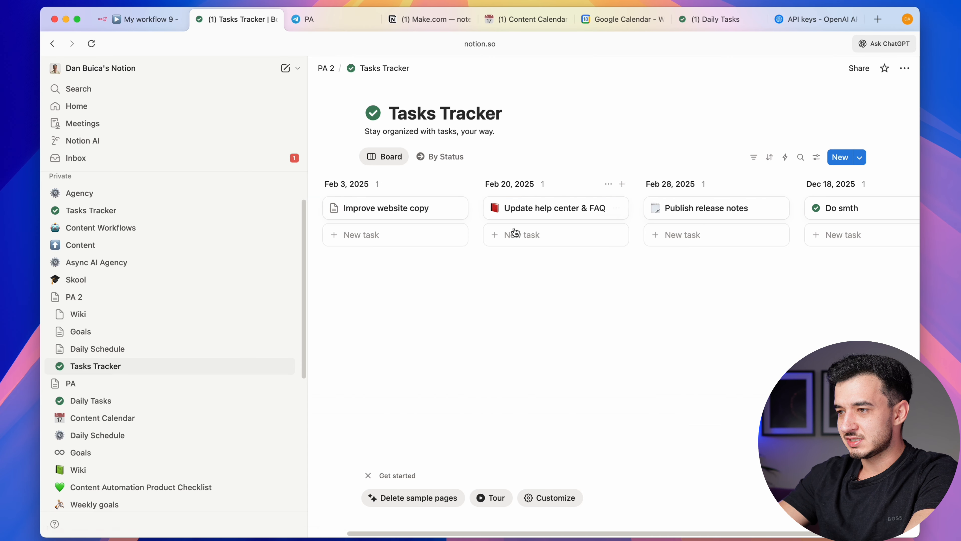
scroll(828, 264, "right", 2)
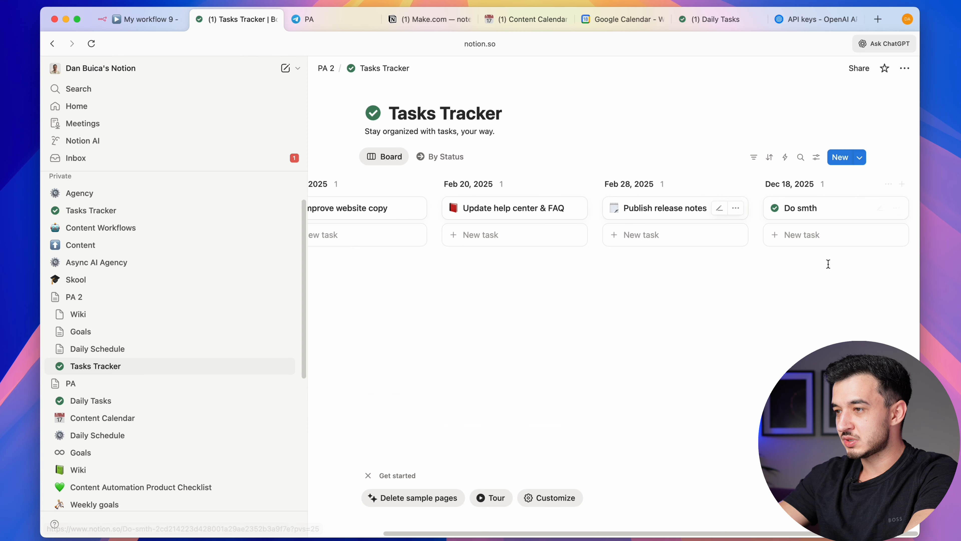
left_click(754, 157)
left_click(792, 236)
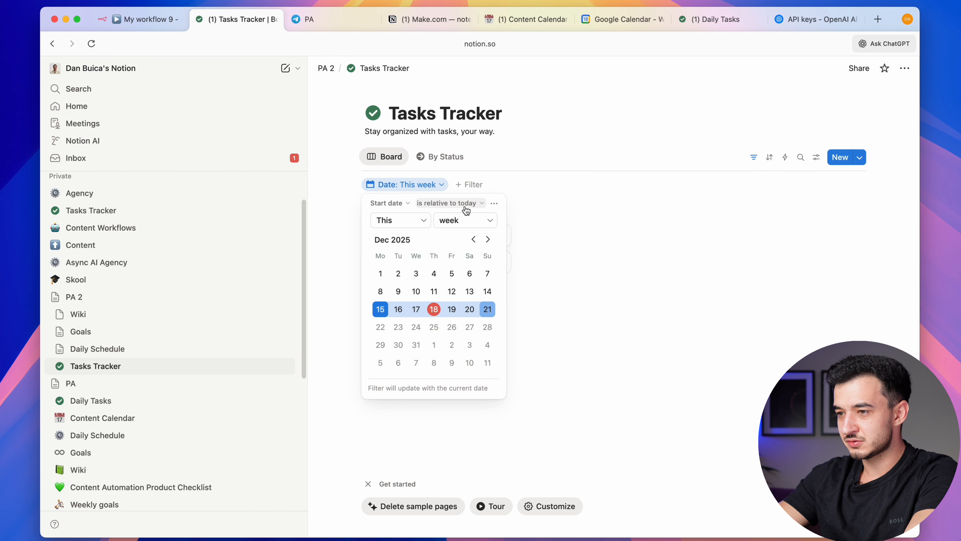
left_click(622, 301)
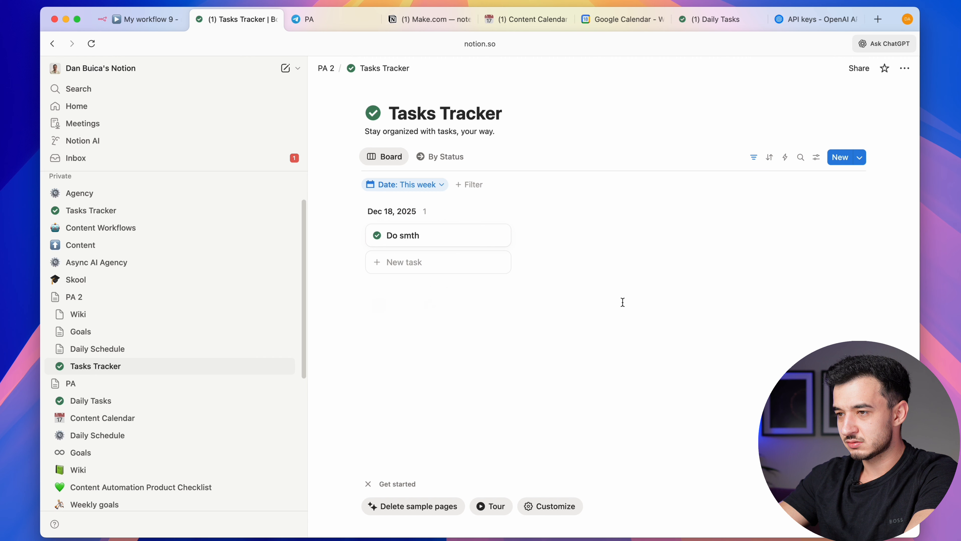
left_click(498, 237)
left_click(498, 236)
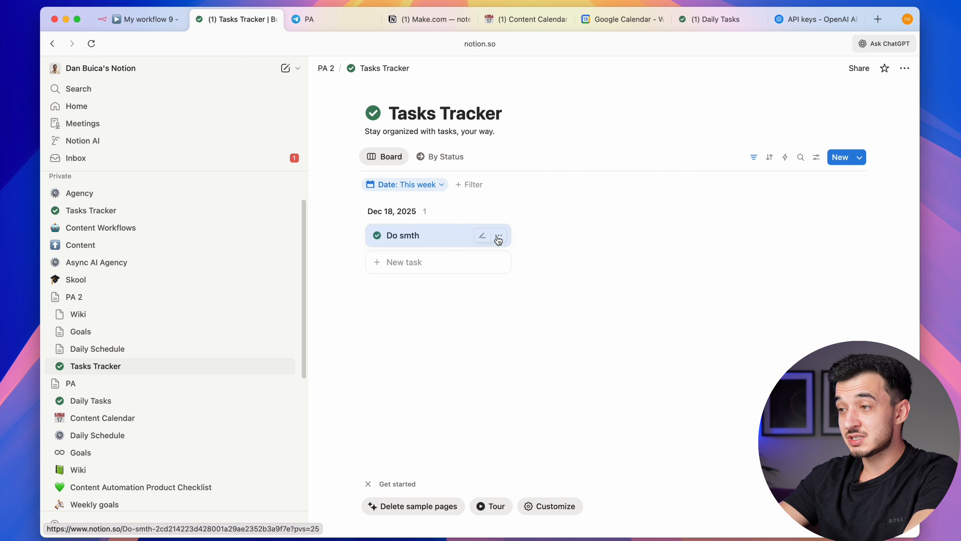
left_click(393, 236)
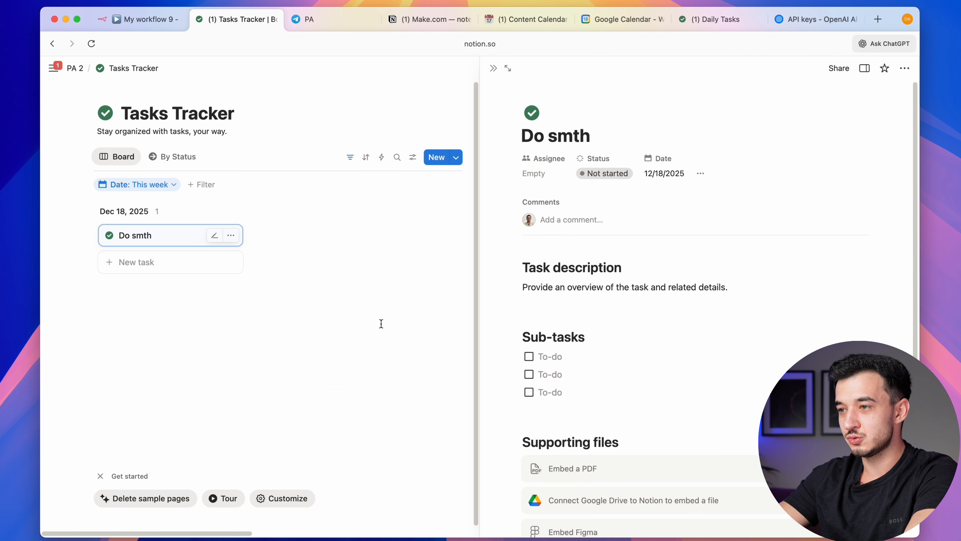
left_click(605, 176)
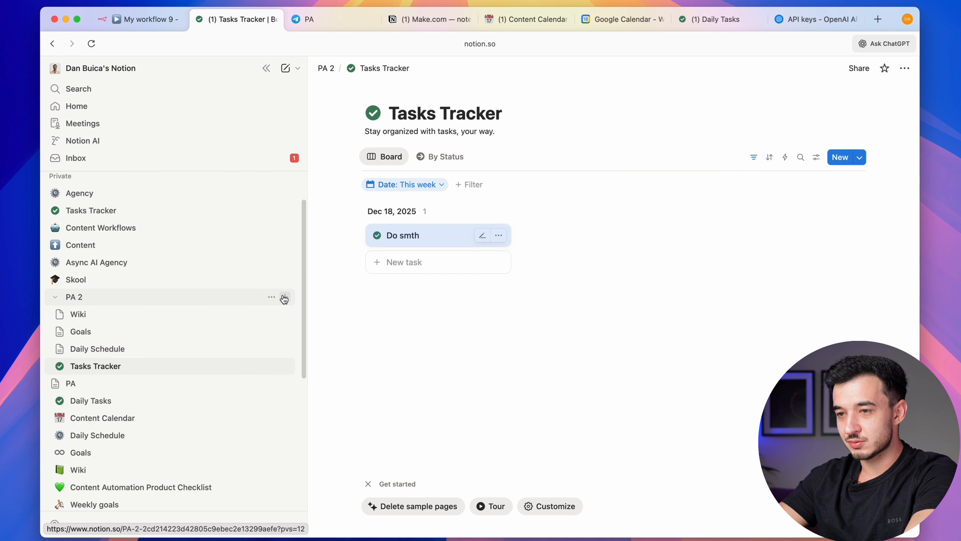
Create a database inside PA 2 from the Content Calendar template, found by searching 'calen'
left_click(286, 299)
left_click(476, 460)
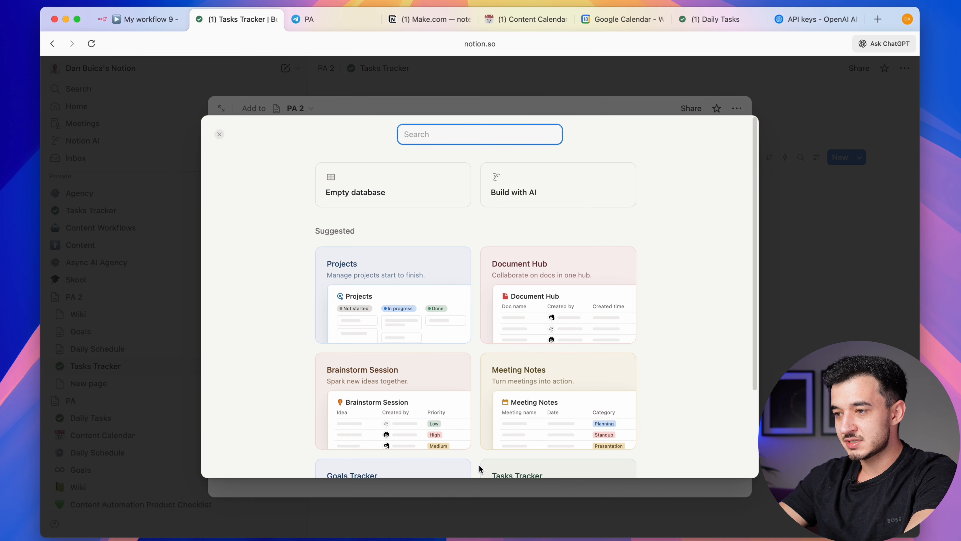
scroll(479, 468, "down", 3)
type("calen")
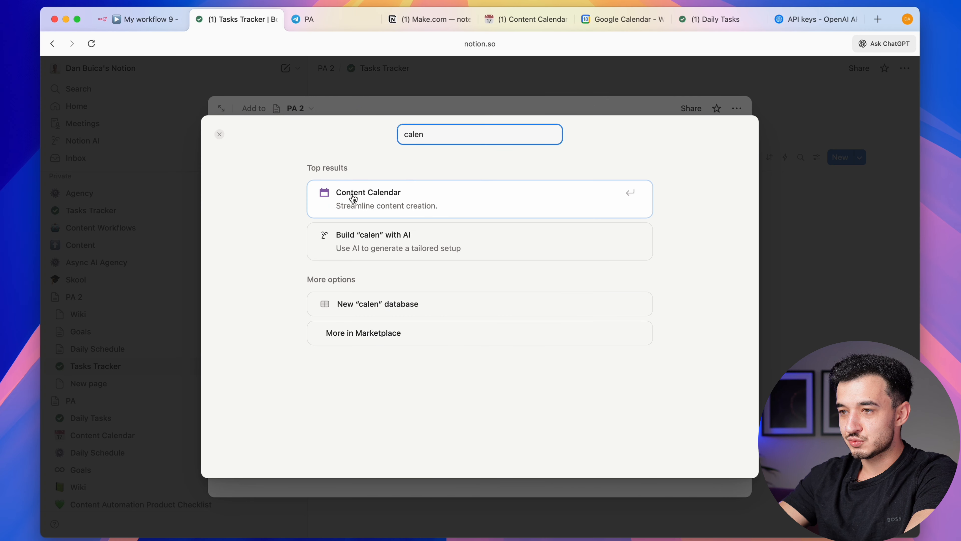
left_click(413, 203)
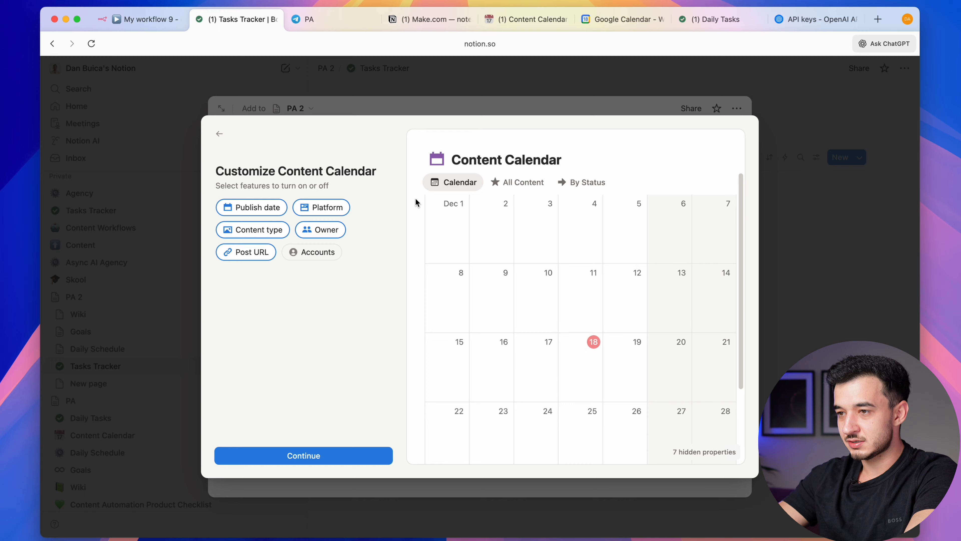
left_click(303, 455)
left_click(308, 455)
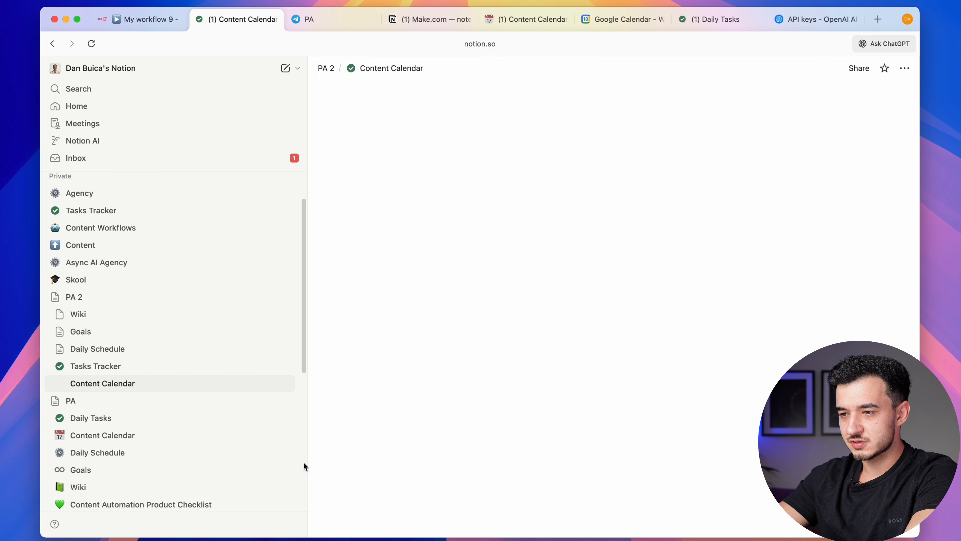
scroll(605, 326, "down", 5)
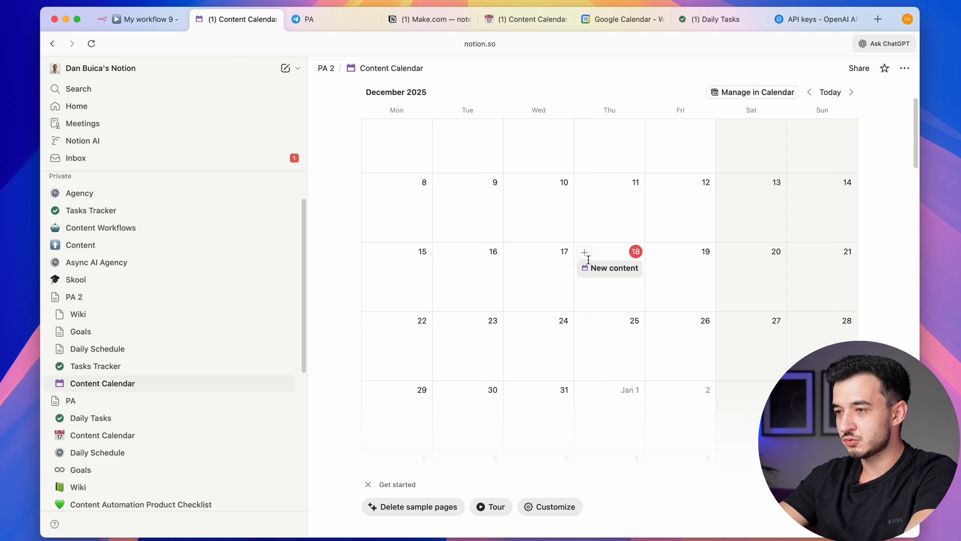
Add a Test 1 page on December 18 and delete the New content sample page
left_click(583, 252)
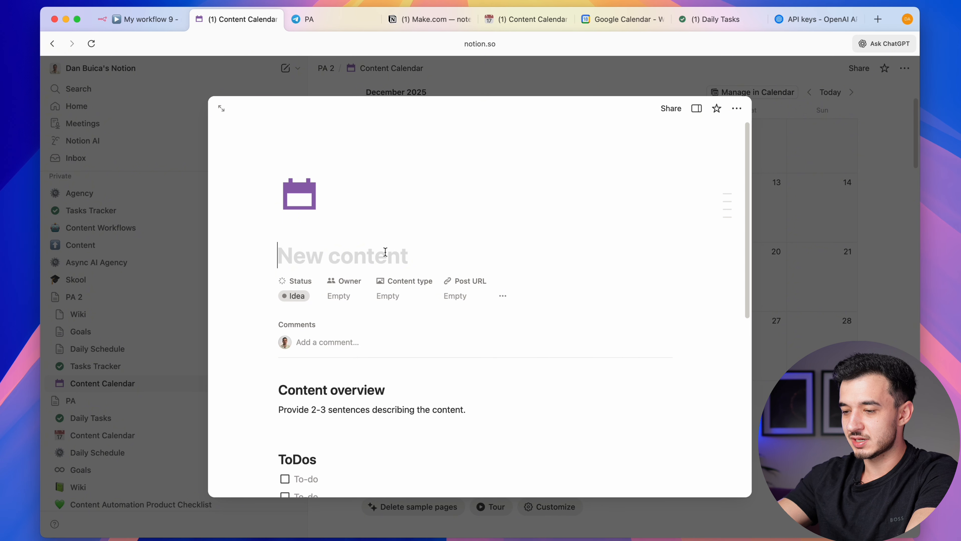
type("Test 1")
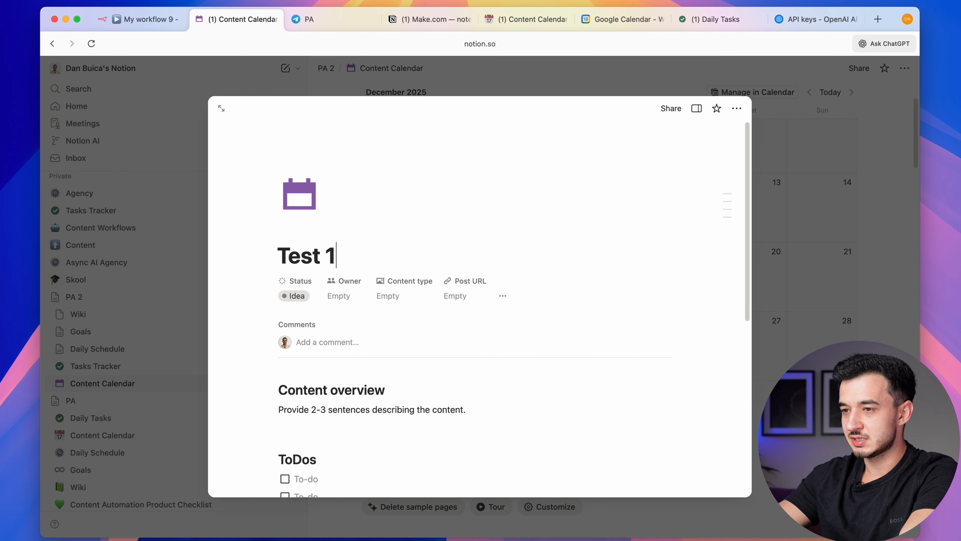
left_click(813, 234)
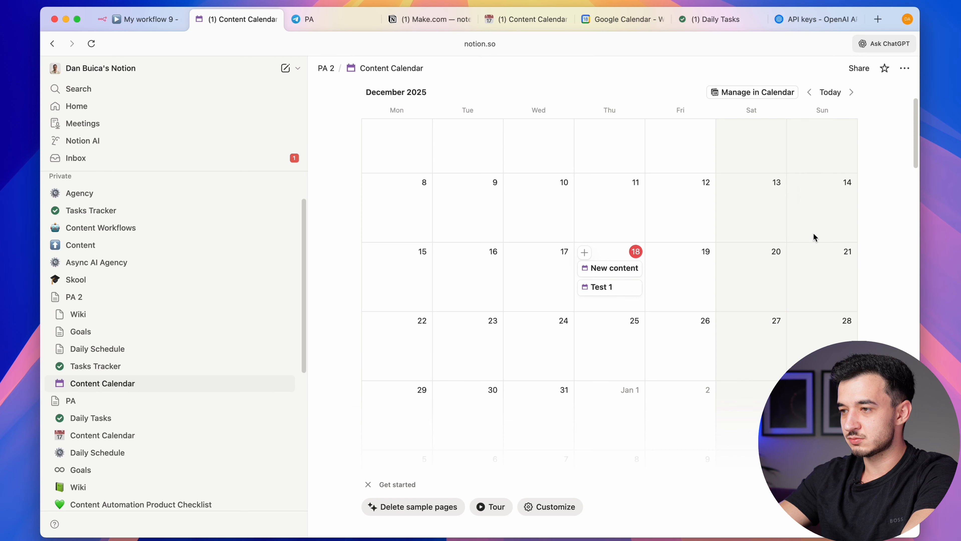
right_click(613, 268)
left_click(638, 459)
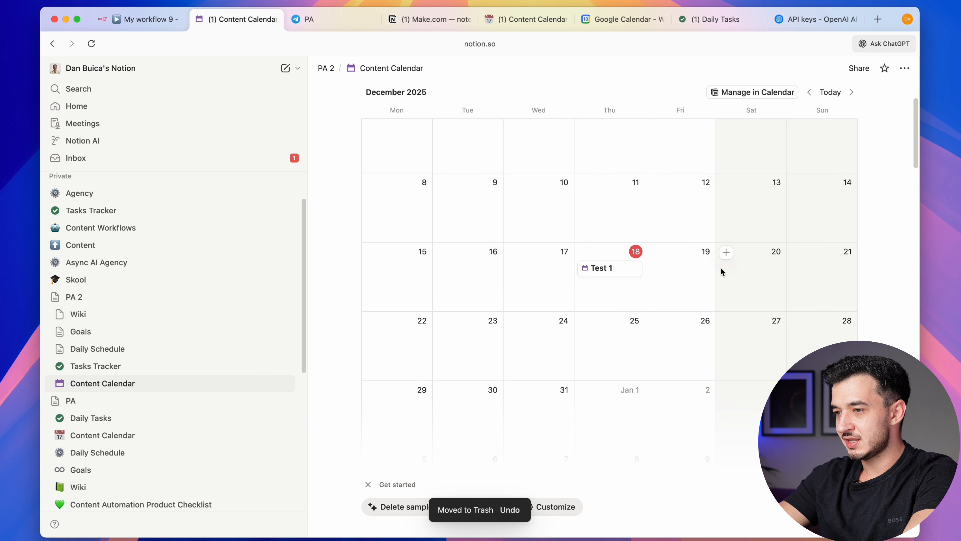
Add Test 2 on December 20 and Test 3 on December 22, then go to Tasks Tracker
left_click(726, 252)
type("Test 2")
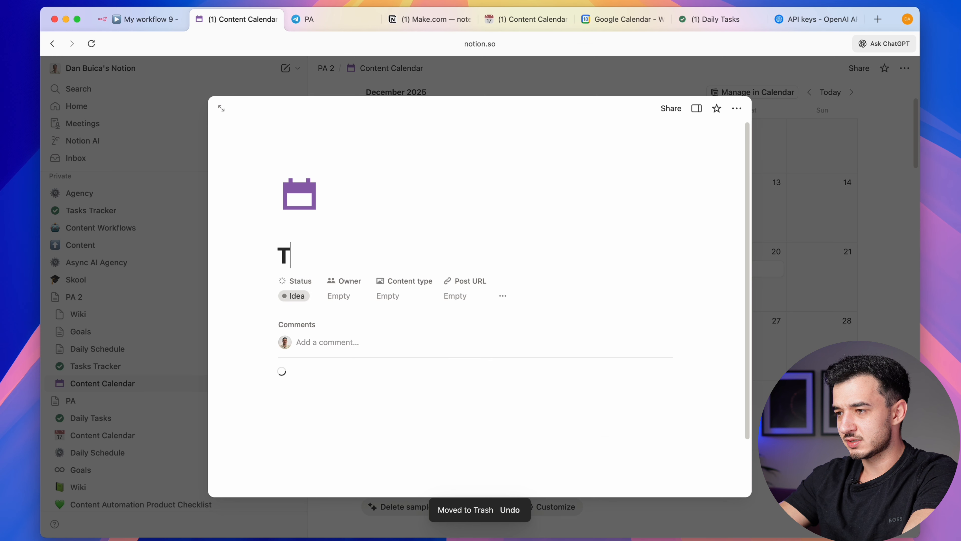
left_click(807, 262)
left_click(372, 322)
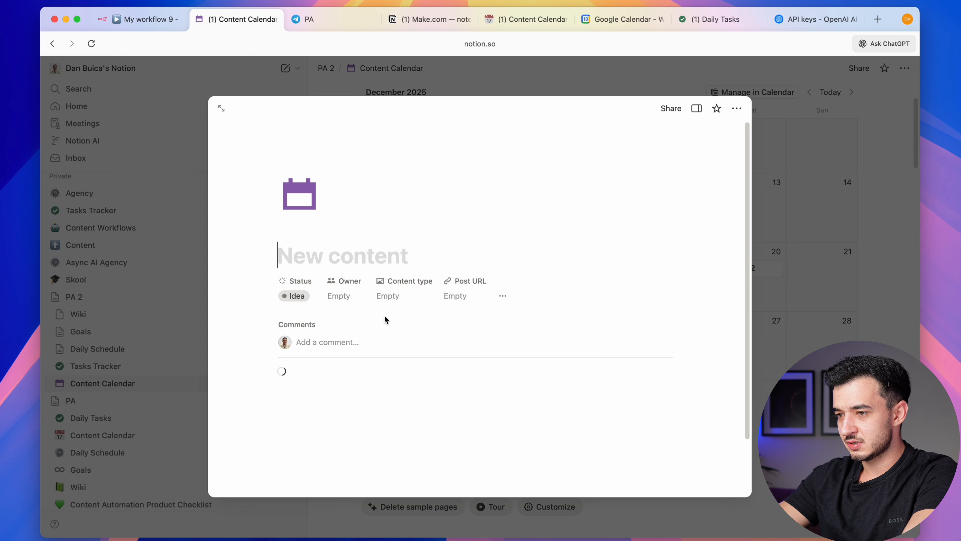
type("Test 3")
left_click(768, 290)
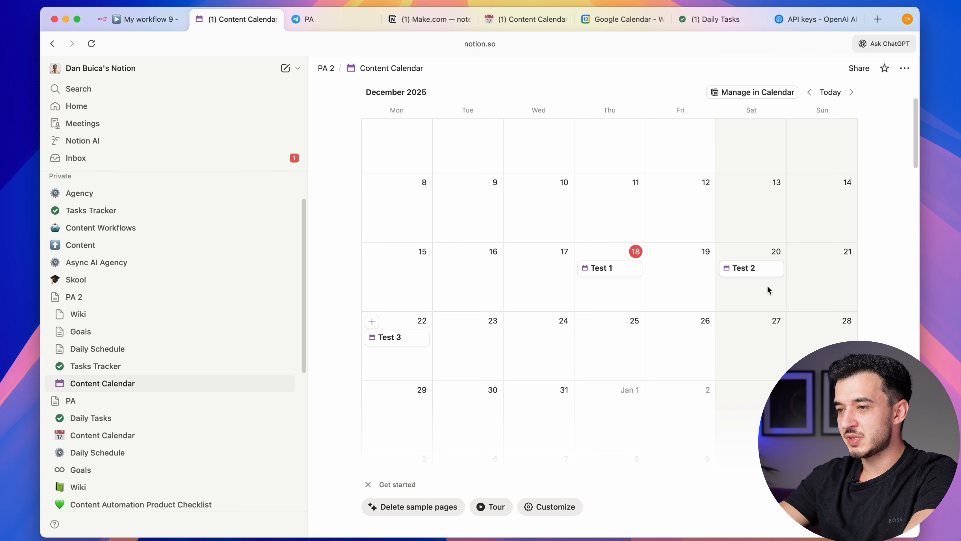
scroll(771, 250, "down", 1)
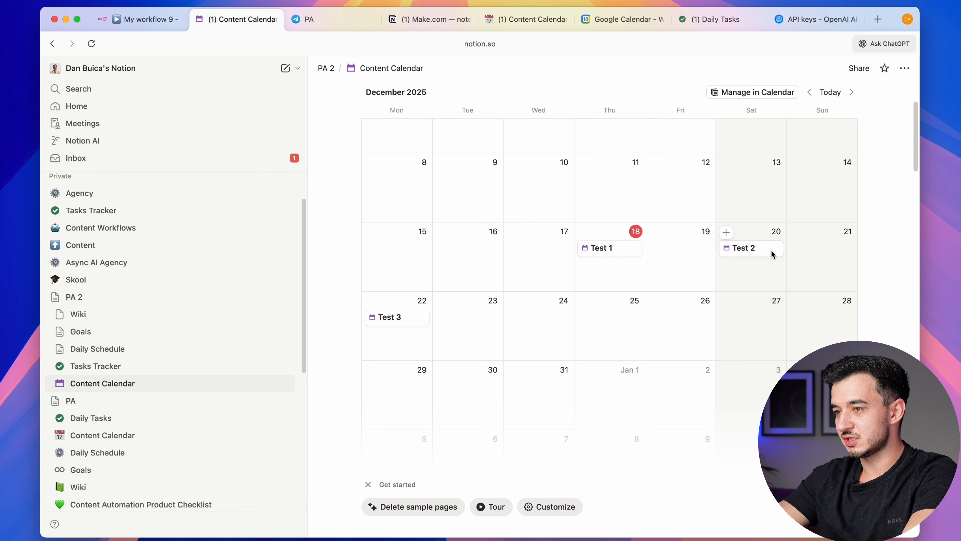
left_click(148, 373)
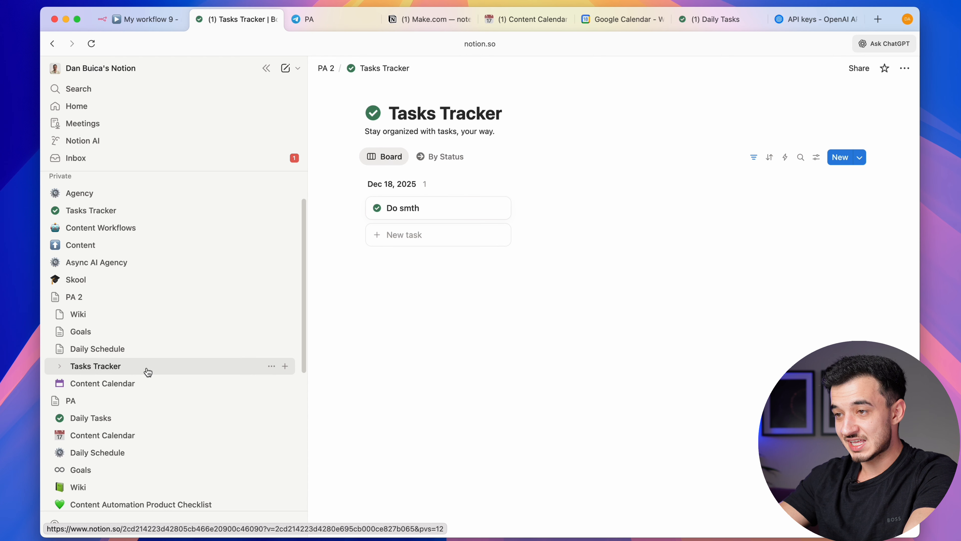
Look through the Content Calendar, Daily Schedule, Goals and Wiki pages under PA 2
left_click(135, 386)
left_click(125, 350)
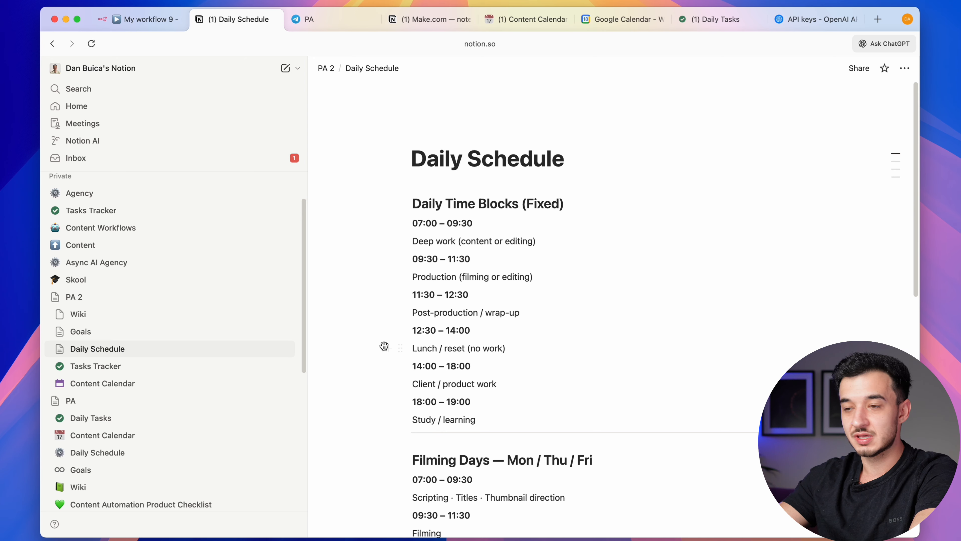
left_click(164, 333)
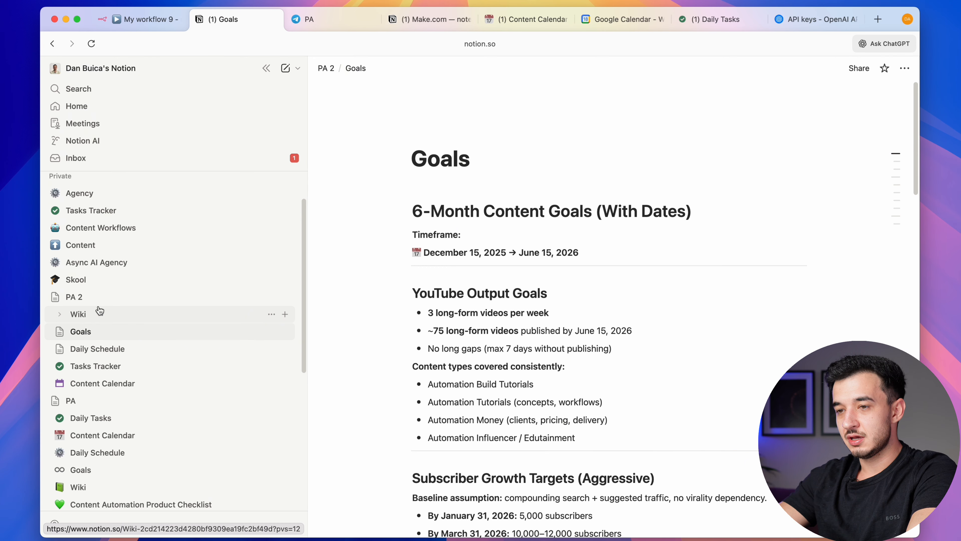
left_click(80, 314)
Drag Wiki to the bottom, Tasks Tracker to the top, and Content Calendar above Goals
left_click_drag(103, 315, 105, 393)
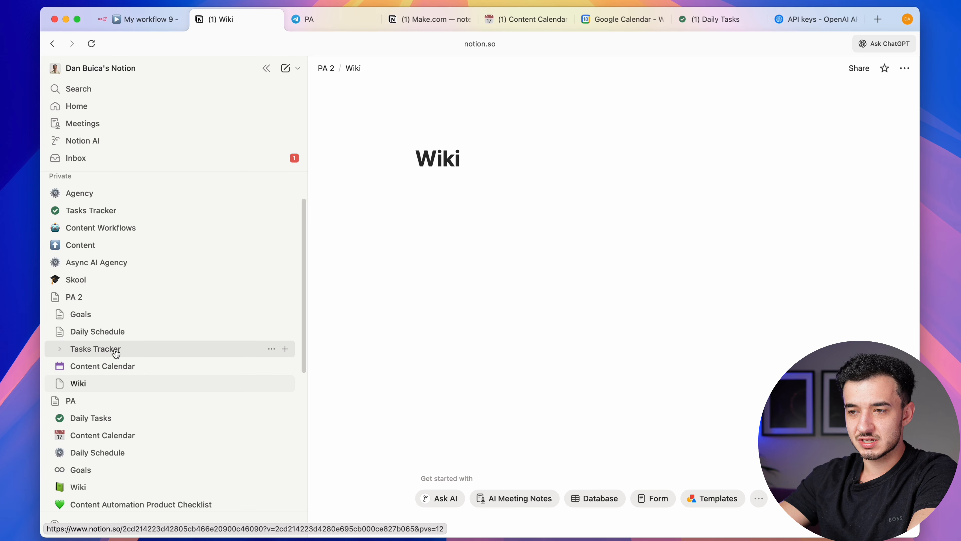
left_click_drag(112, 348, 125, 313)
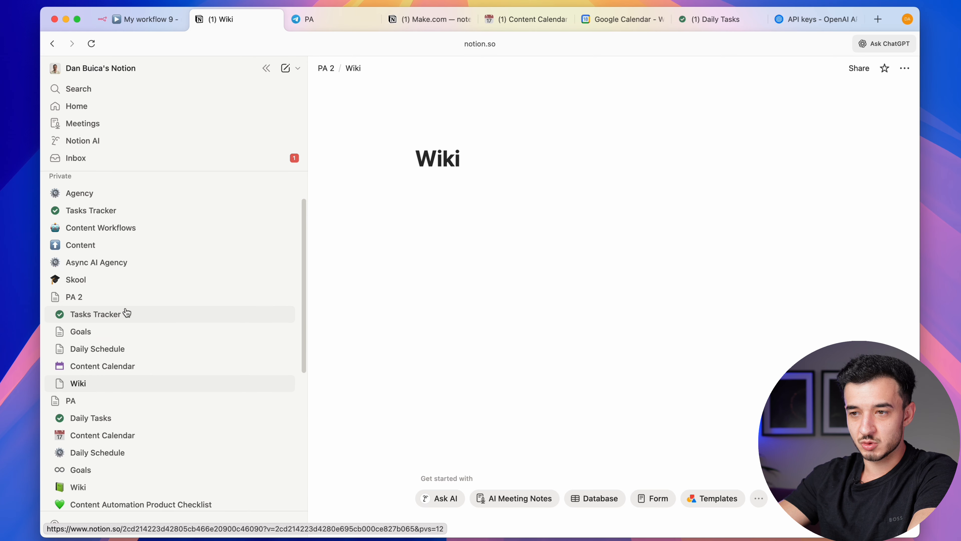
left_click_drag(106, 366, 121, 330)
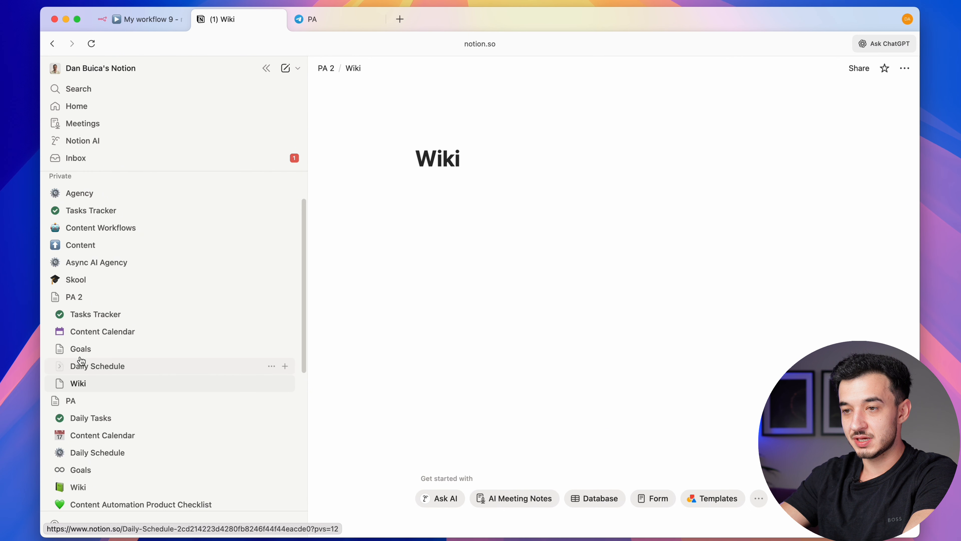
Go to notion.so/my-integrations in a new browser tab
left_click(400, 19)
type("no")
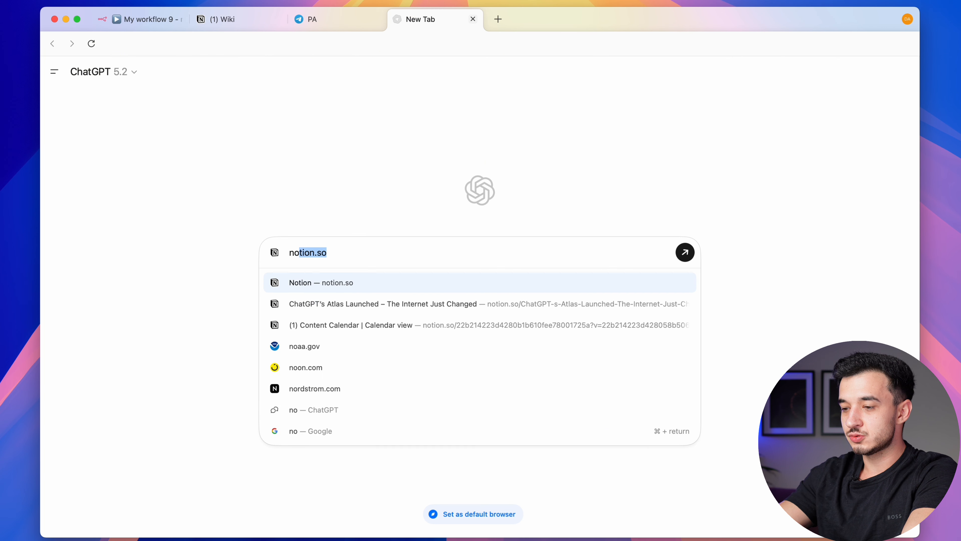
type("tion.so/m")
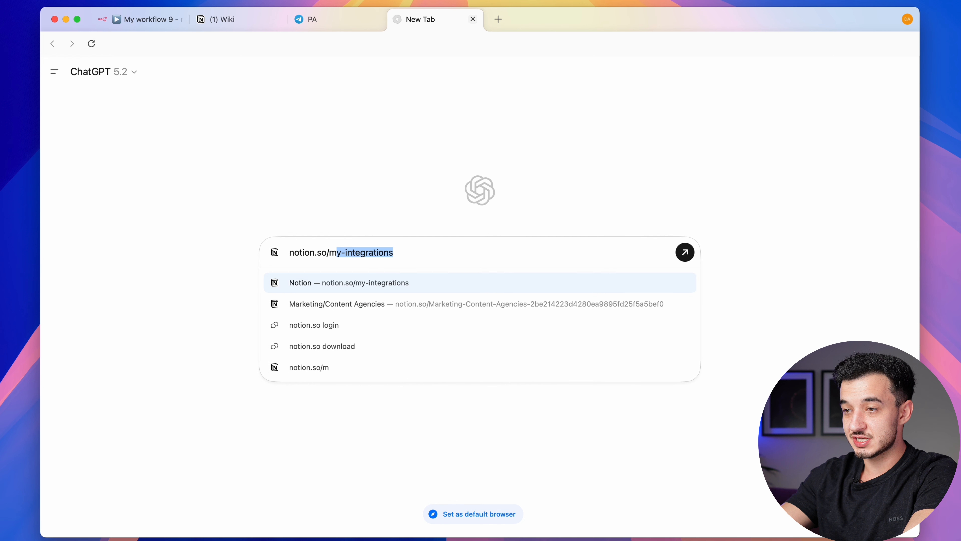
type("y")
key("Return")
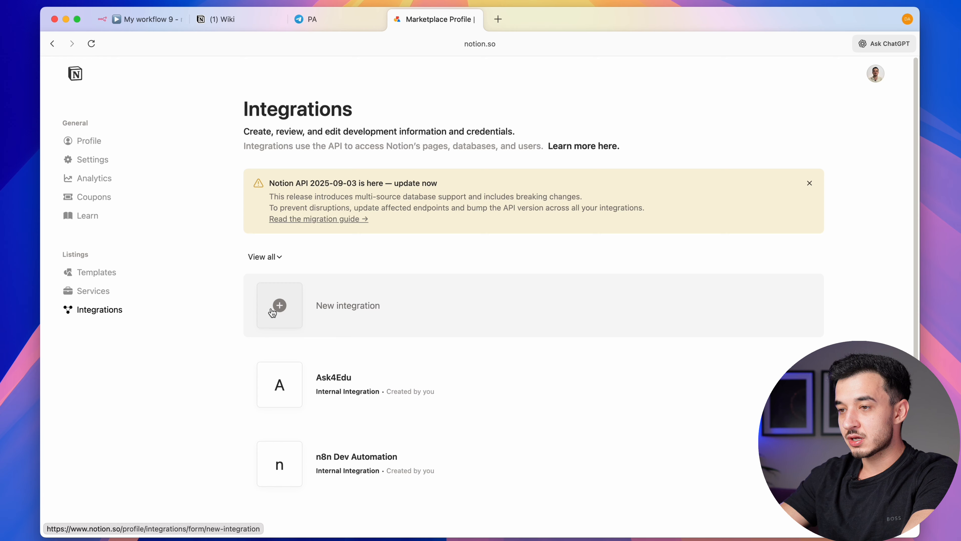
Create a new integration named Test in the personal workspace, keeping type Internal
left_click(272, 312)
type("Test")
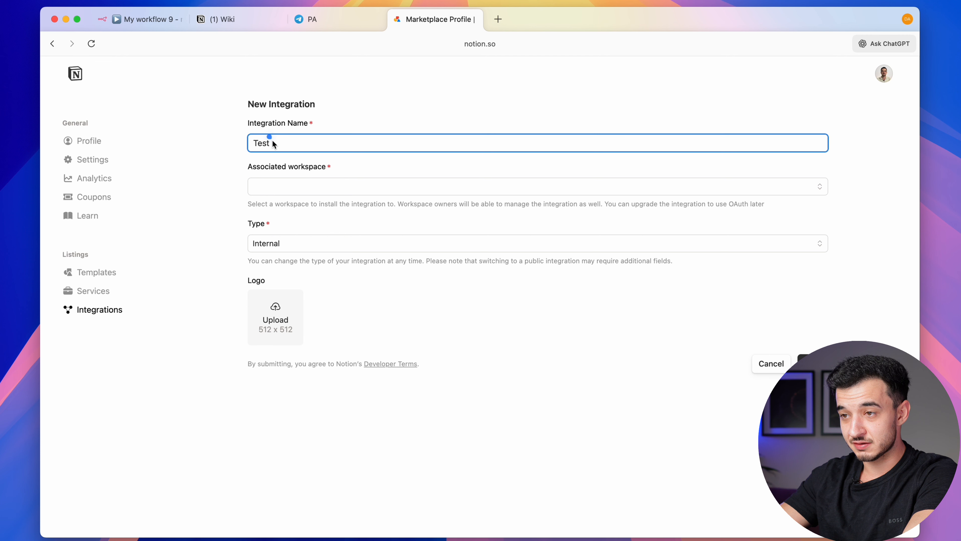
left_click(297, 187)
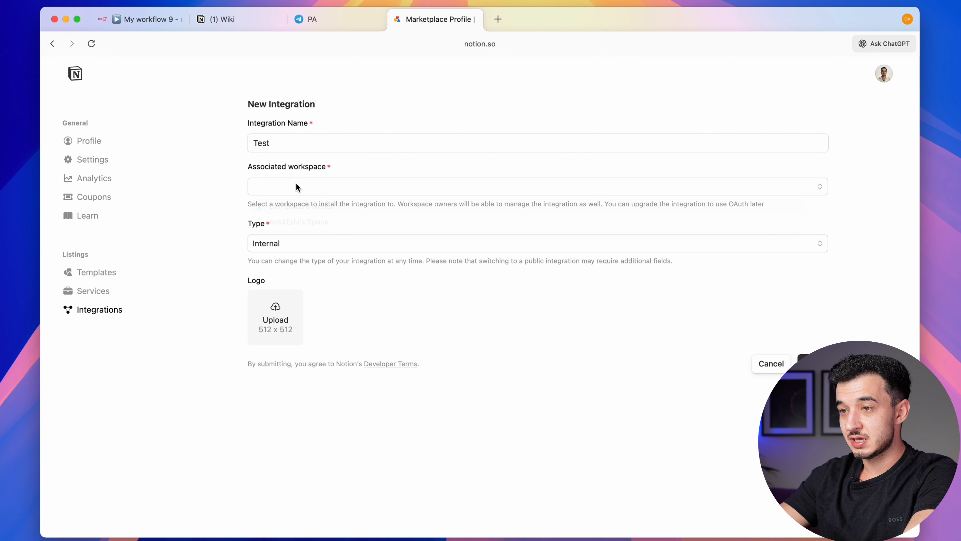
left_click(301, 207)
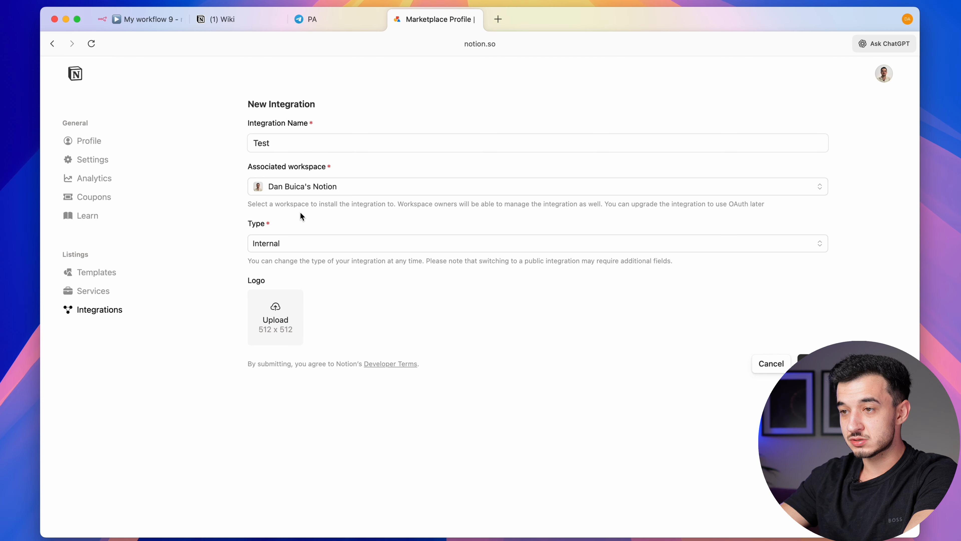
left_click(309, 250)
left_click(345, 243)
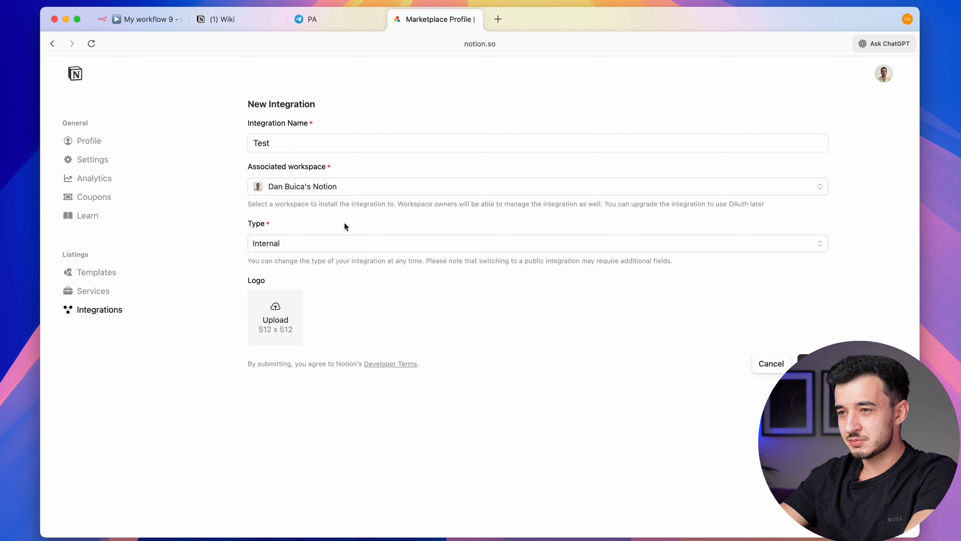
left_click(311, 241)
left_click(281, 258)
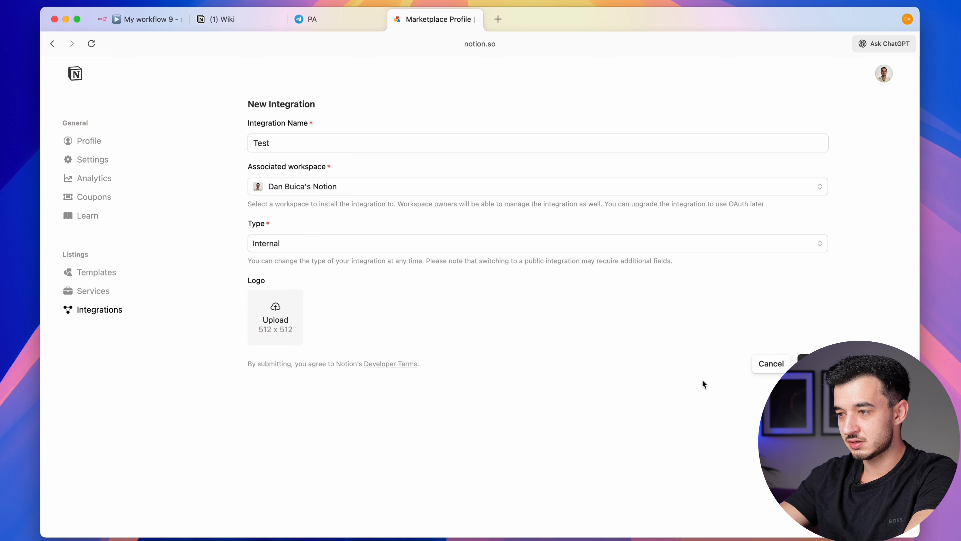
left_click(812, 363)
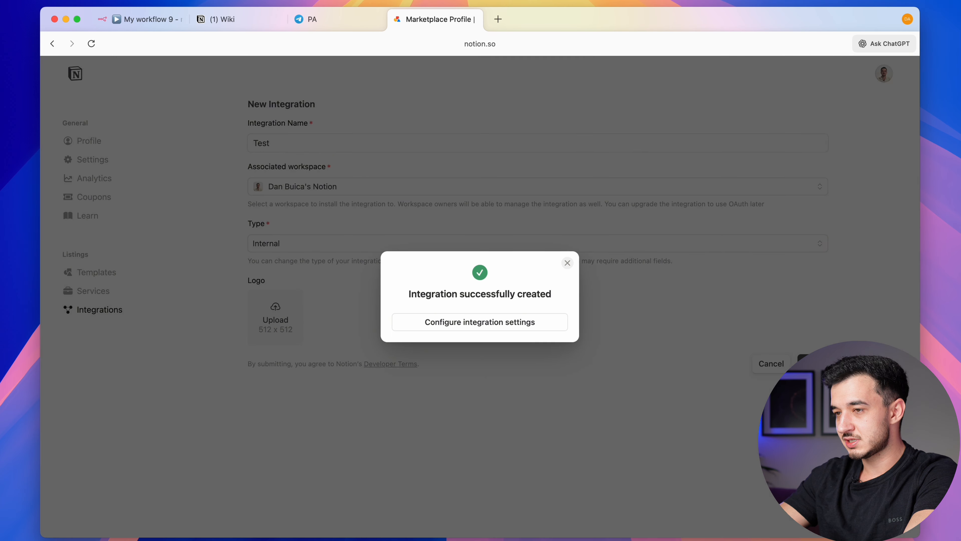
Grant the Test integration access to the PA 2 pages and save the selection
left_click(491, 326)
left_click(322, 246)
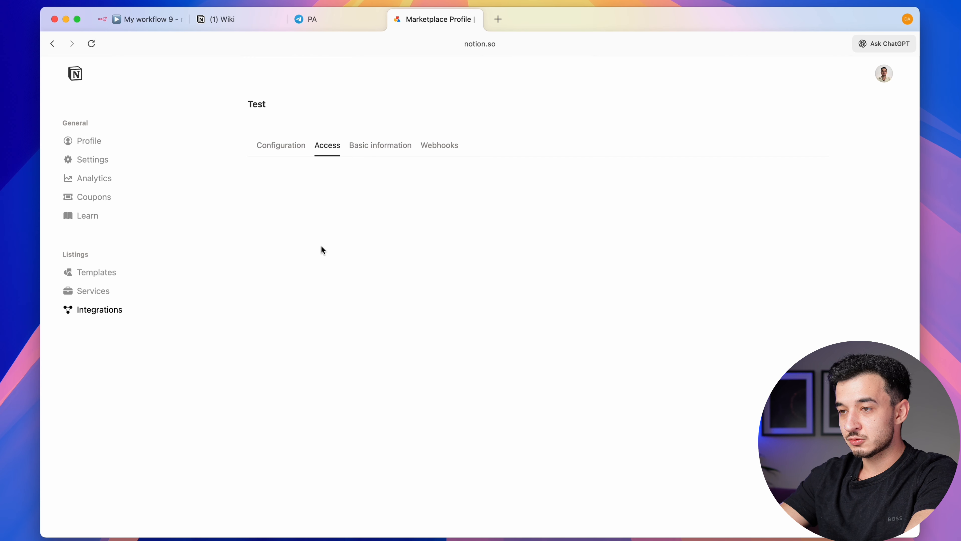
left_click(772, 206)
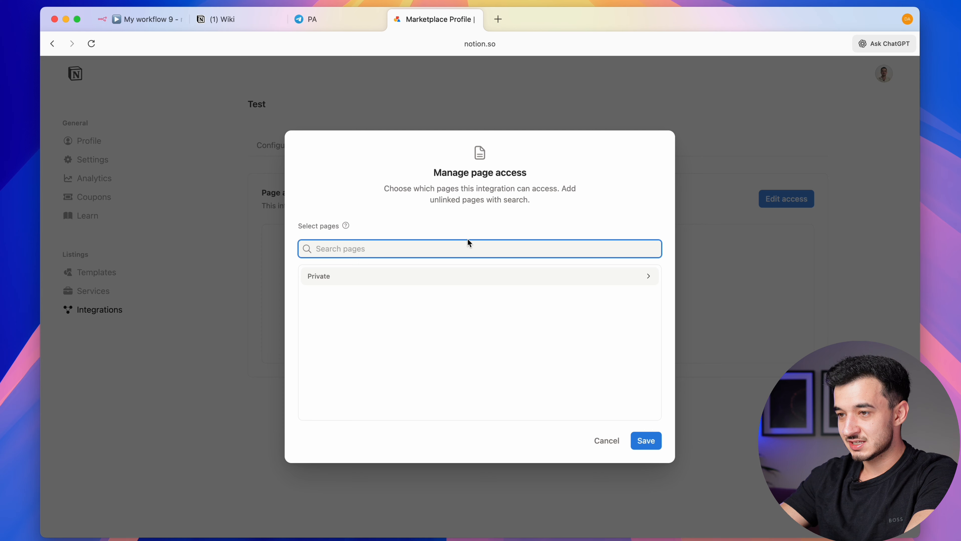
type("PA 2")
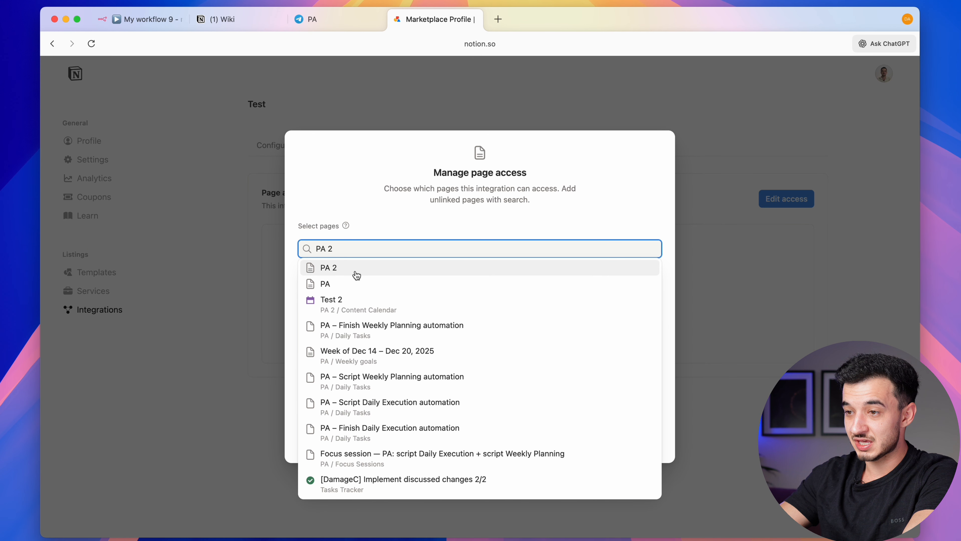
left_click(355, 270)
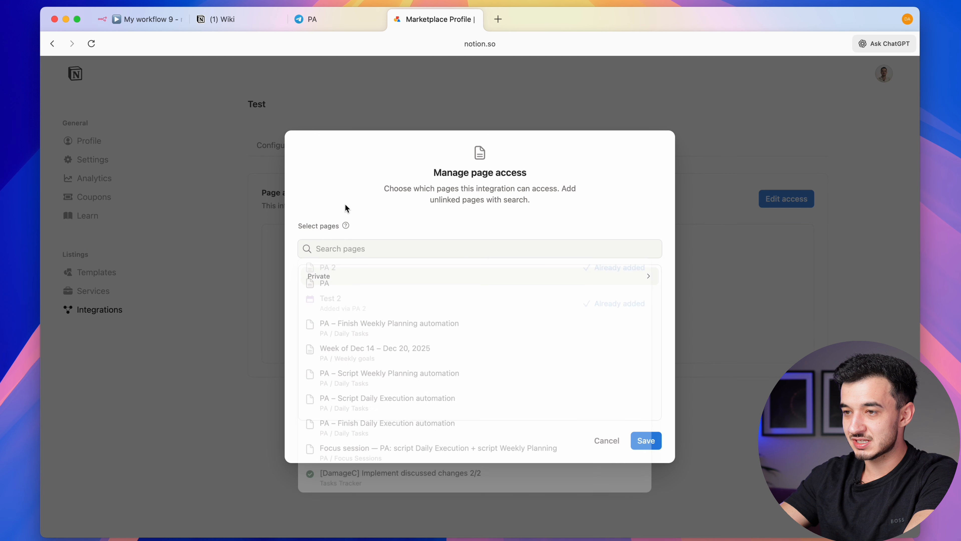
left_click(348, 276)
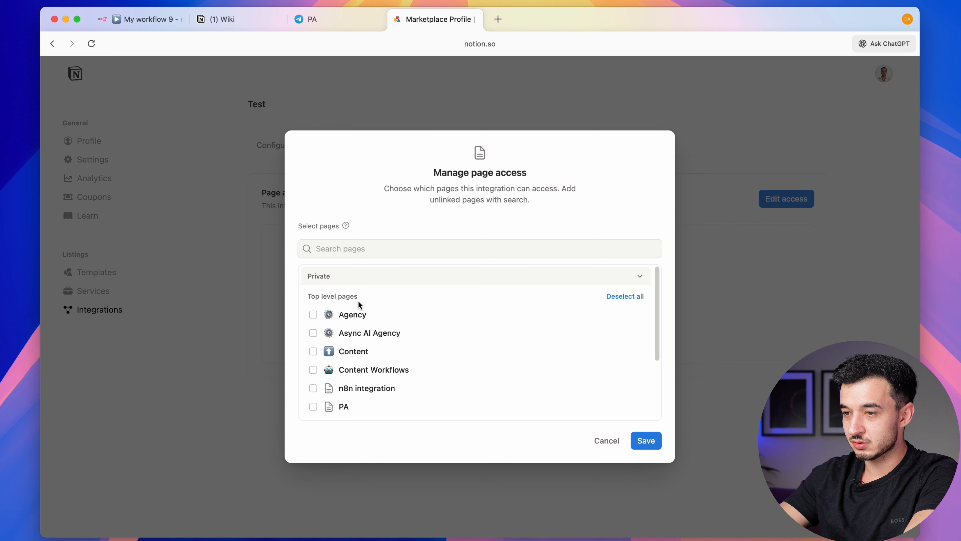
scroll(431, 341, "down", 3)
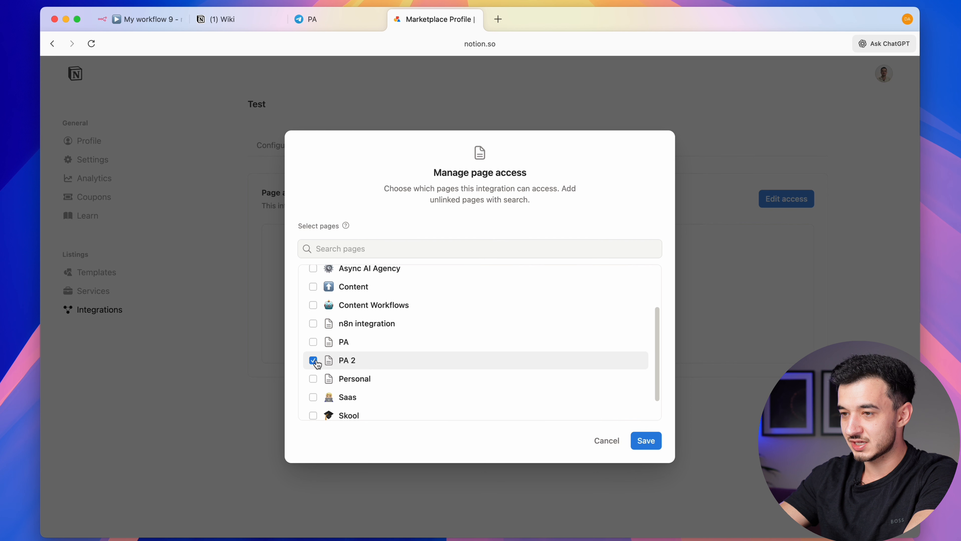
left_click(658, 440)
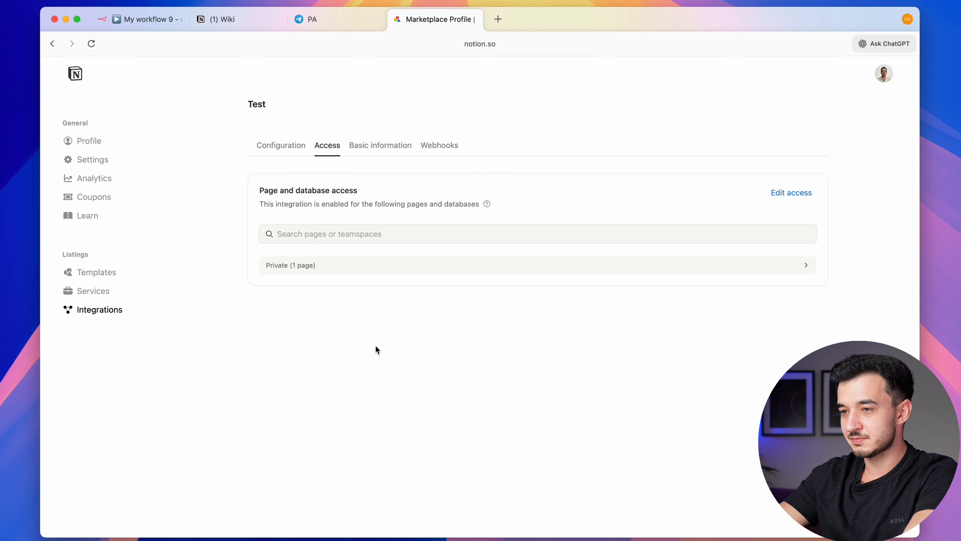
left_click(358, 266)
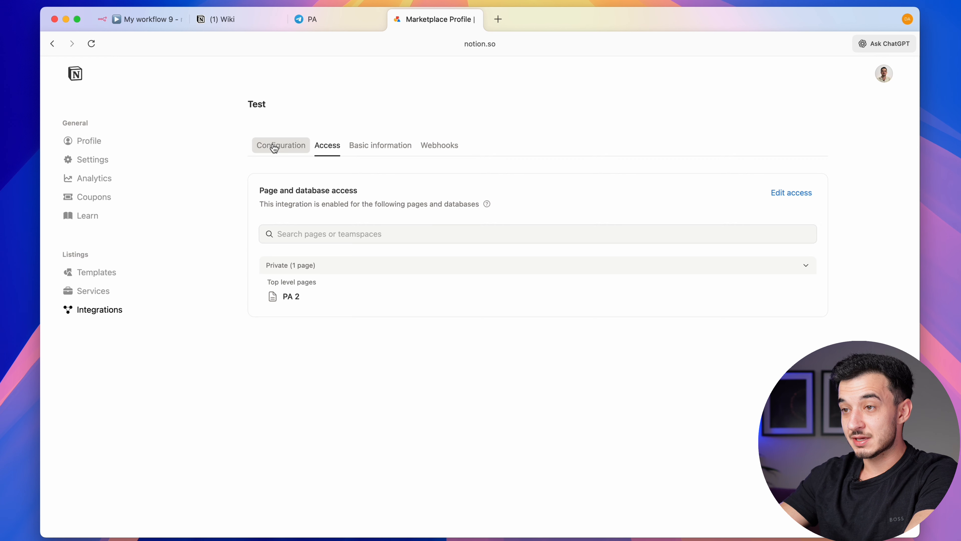
left_click(275, 147)
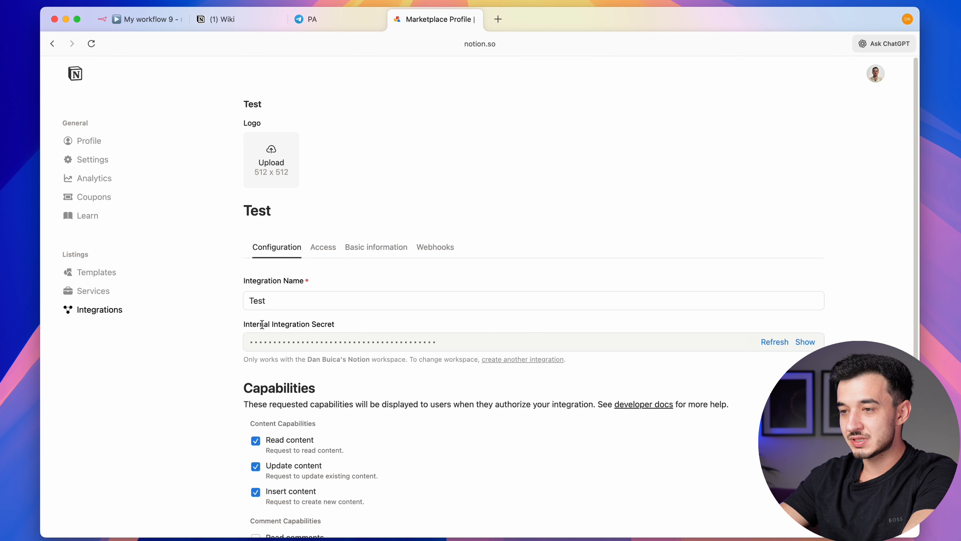
Reveal and copy the integration's Internal Integration Secret, then return to n8n
scroll(262, 325, "down", 5)
scroll(763, 339, "up", 5)
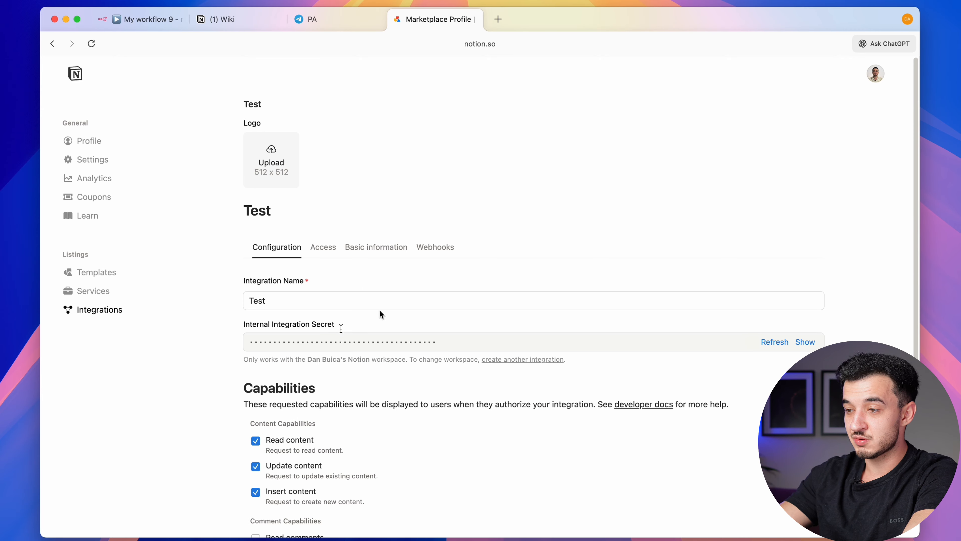
left_click(573, 349)
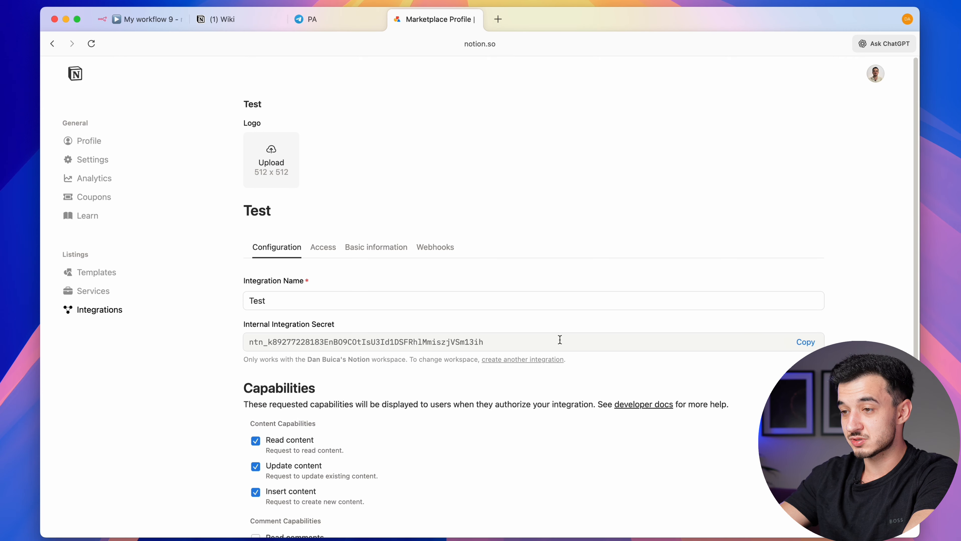
left_click(560, 339)
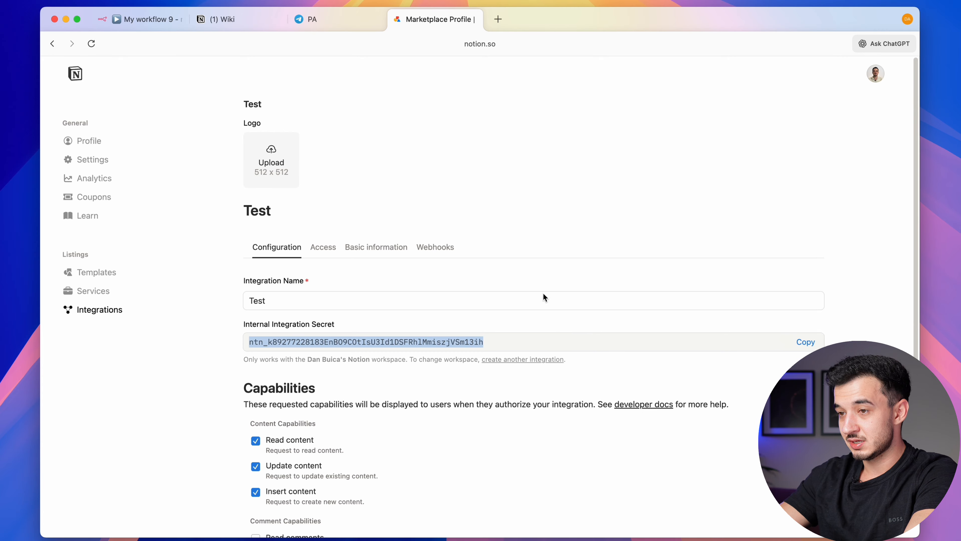
left_click(147, 19)
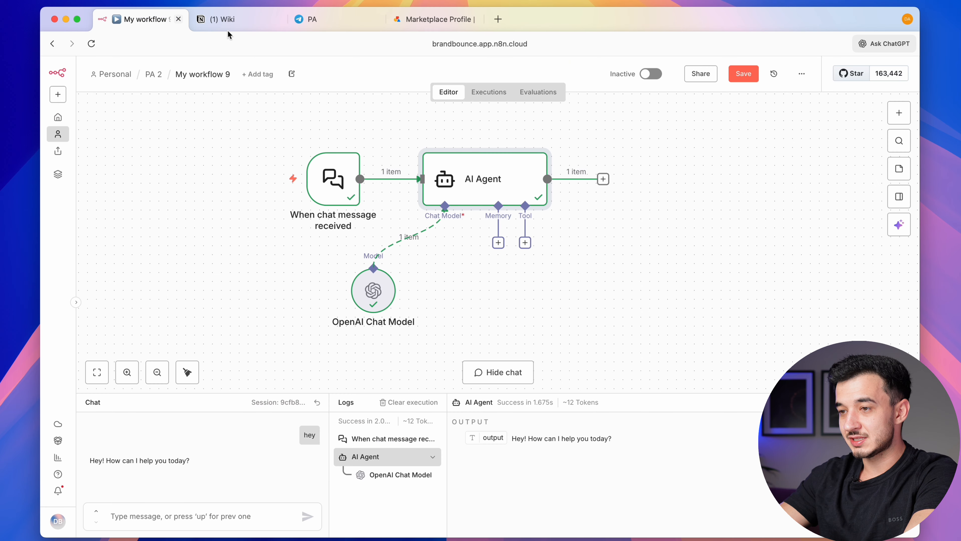
Add a Notion Tool to the AI Agent with a new Notion account 2 credential from the pasted secret
left_click(525, 243)
type("notion")
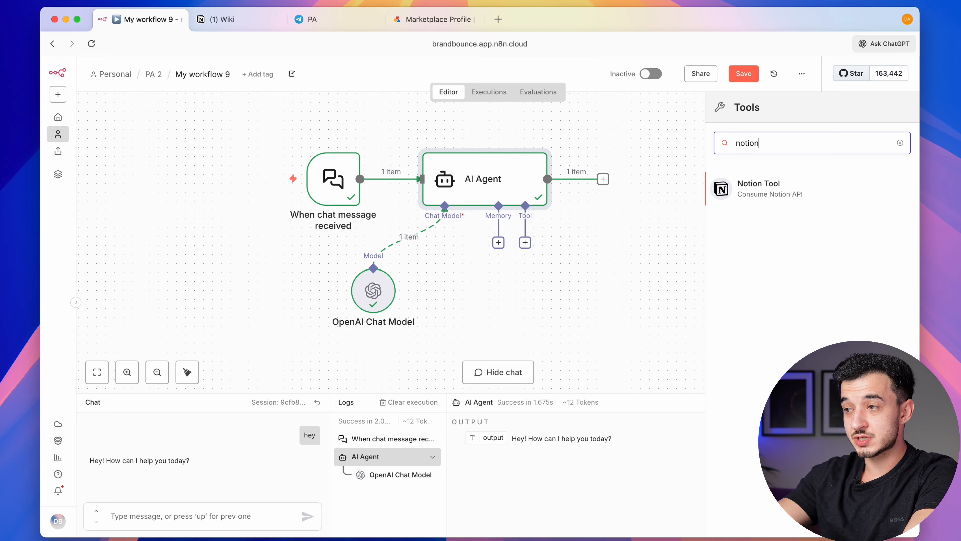
left_click(755, 186)
left_click(344, 206)
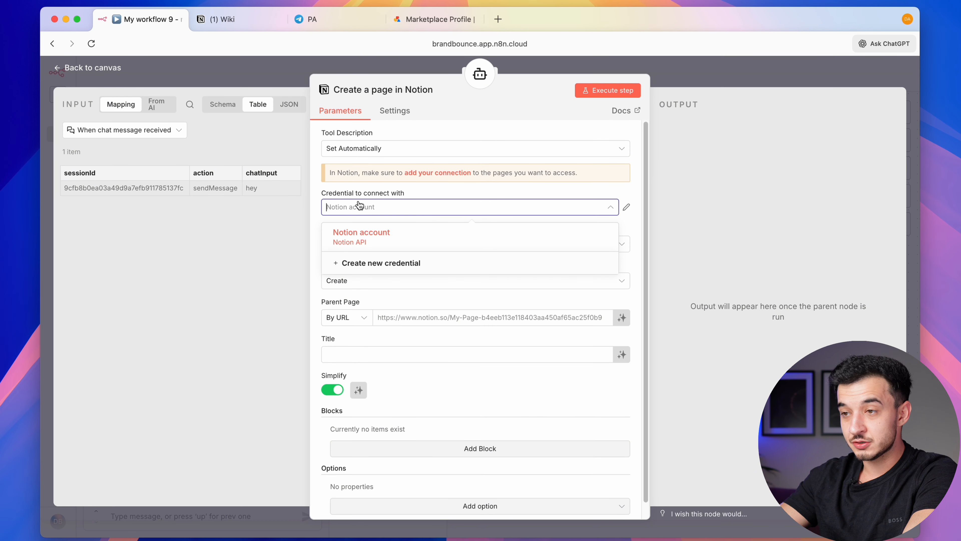
left_click(379, 271)
left_click(380, 256)
key("ctrl+v")
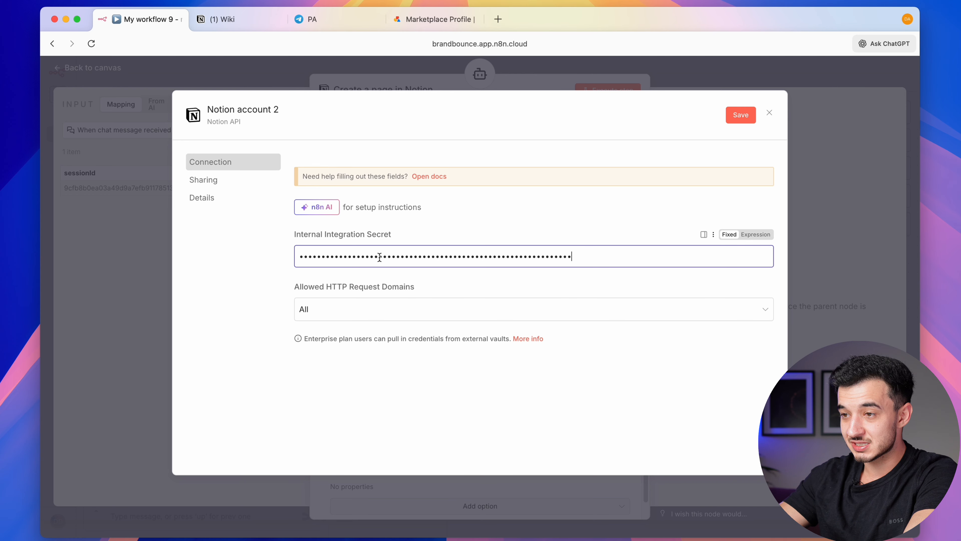
left_click(738, 116)
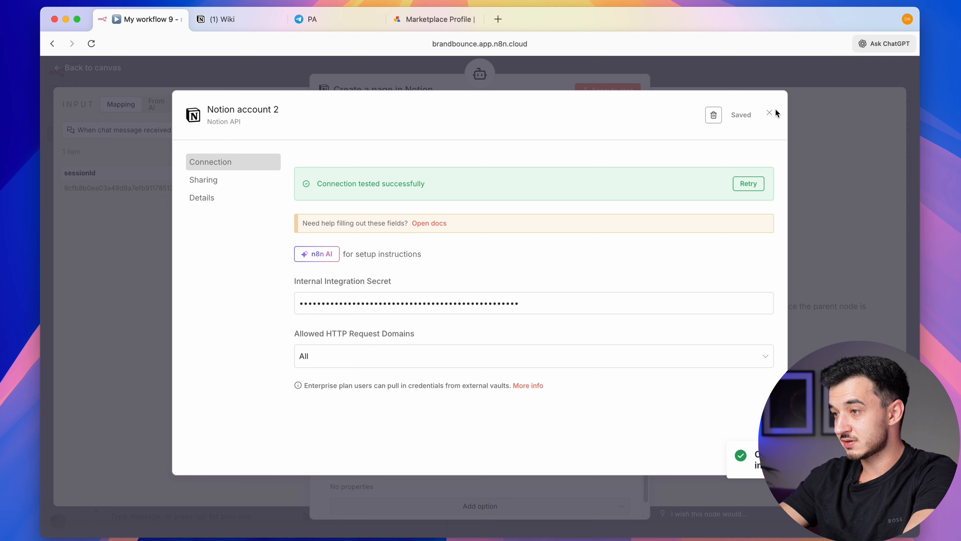
left_click(769, 115)
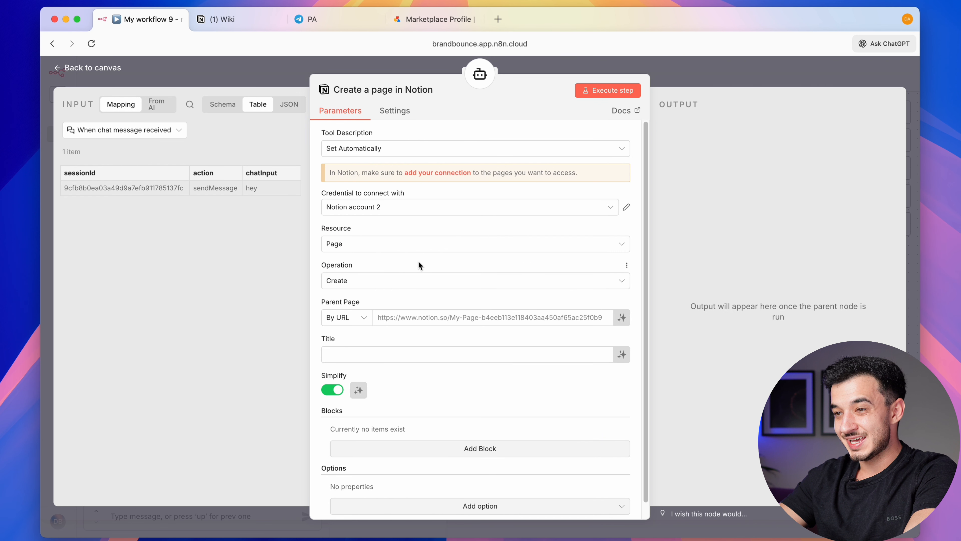
Rename the Notion tool node to 'Create tasks'
left_click(372, 89)
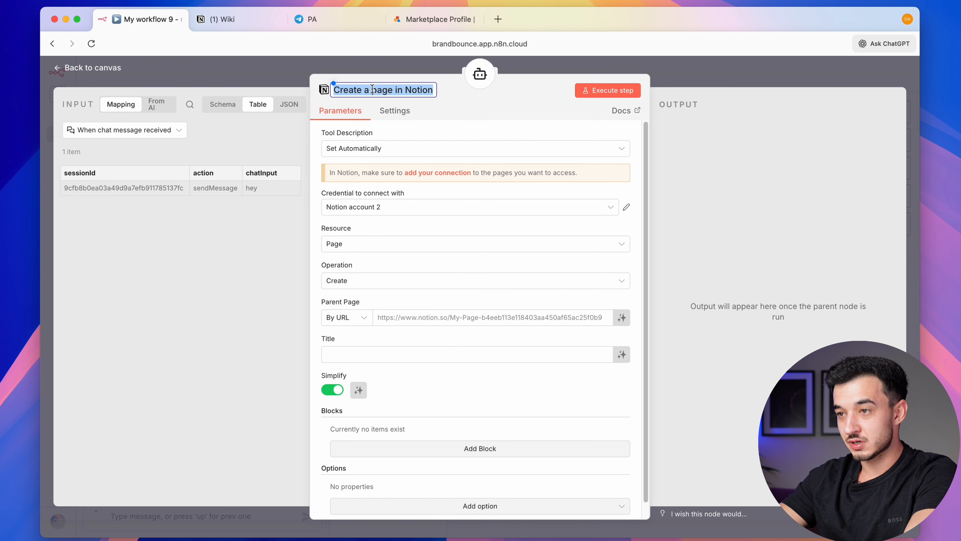
type("Cr")
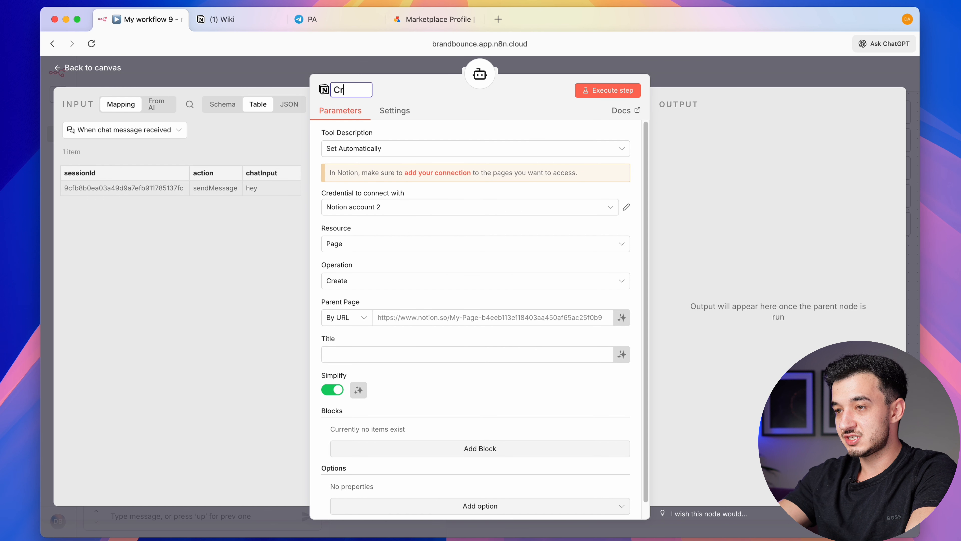
type("eate tasks")
key("Return")
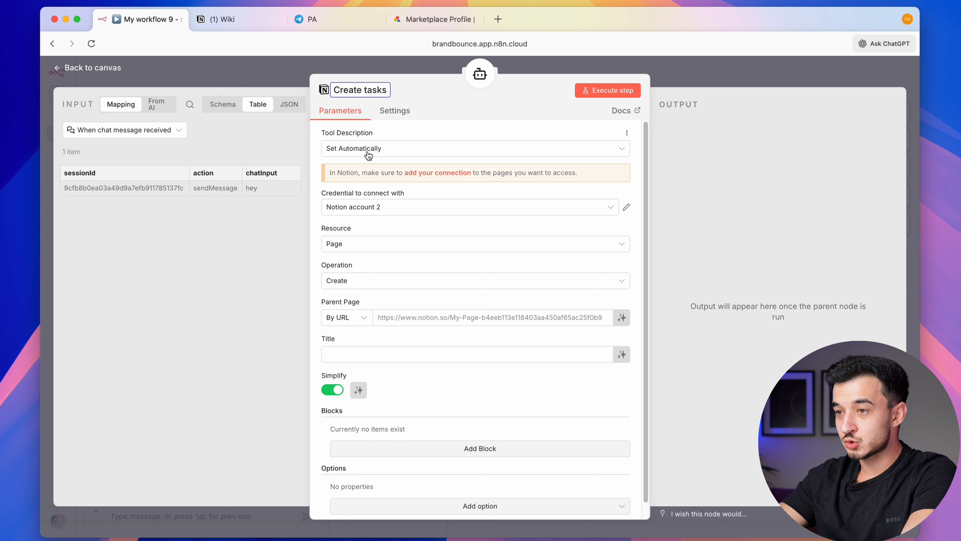
Set the tool description manually to 'Create a page in Notion in Daily tasks'
left_click(332, 150)
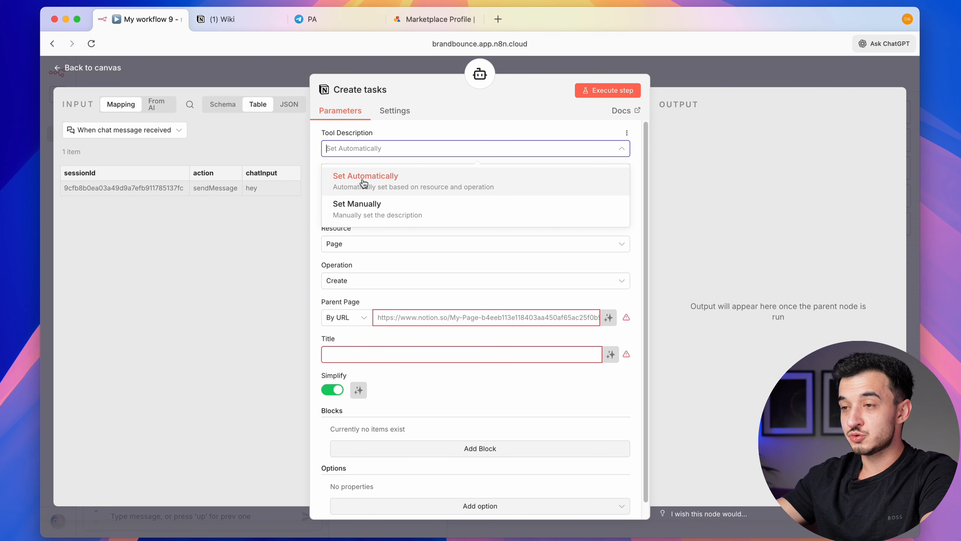
left_click(370, 216)
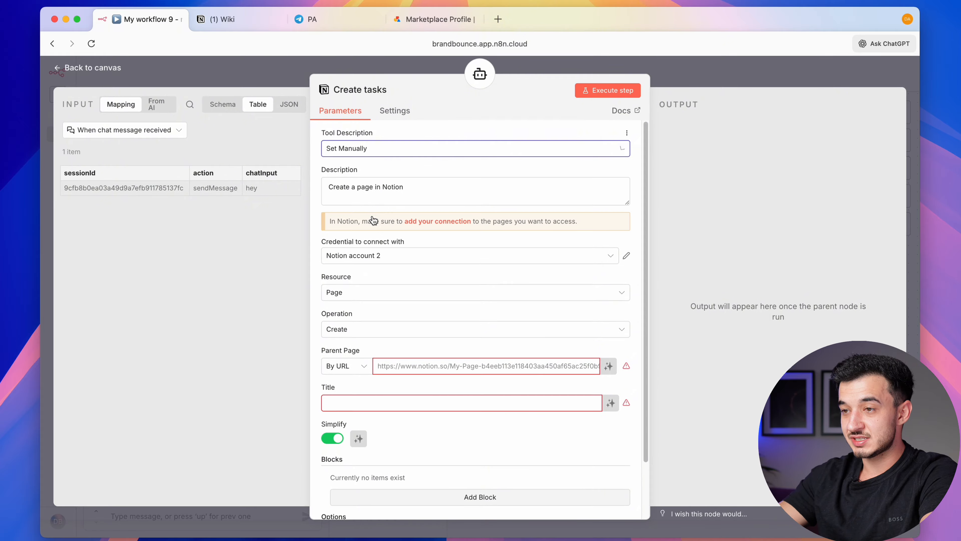
left_click(412, 188)
type("in Daily tasks")
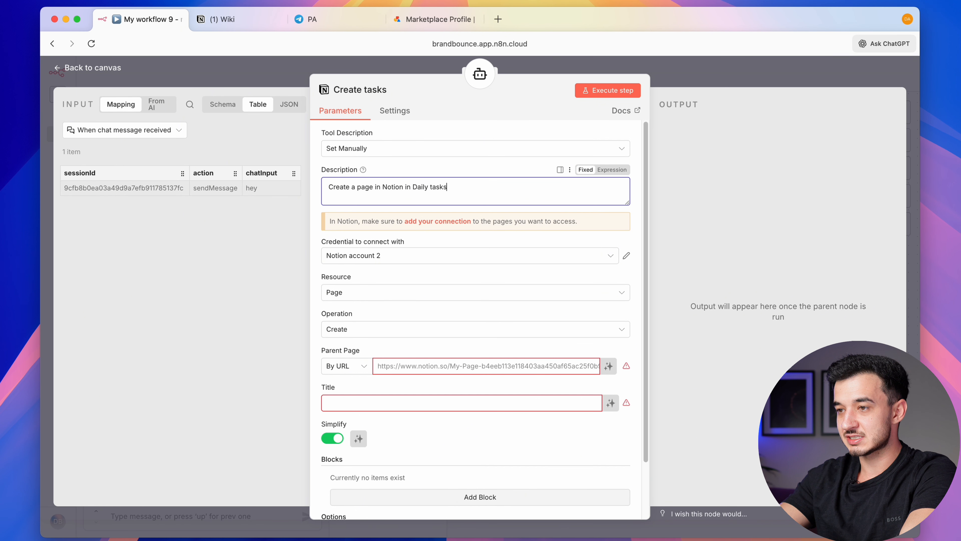
Check the Daily Tasks database in Notion before going back to n8n
left_click(223, 23)
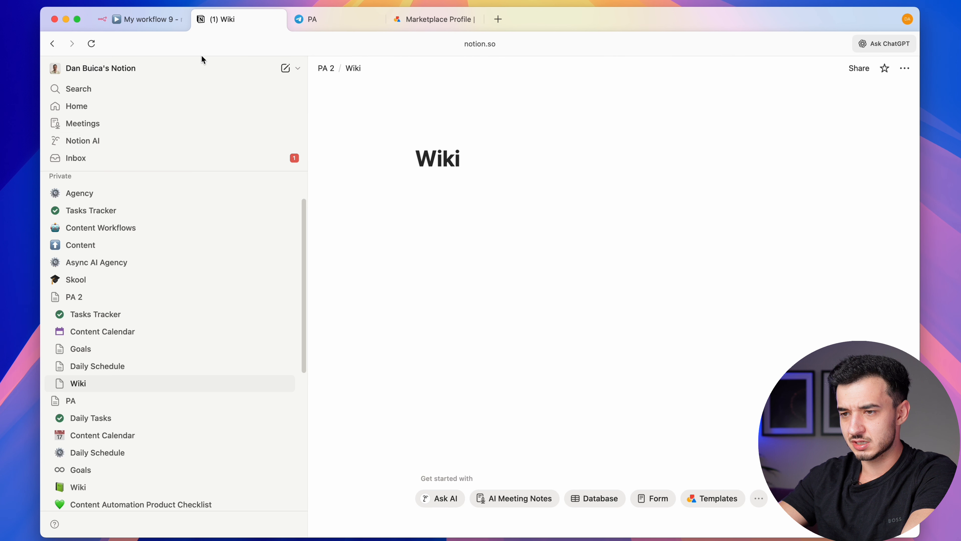
left_click(172, 30)
left_click(250, 20)
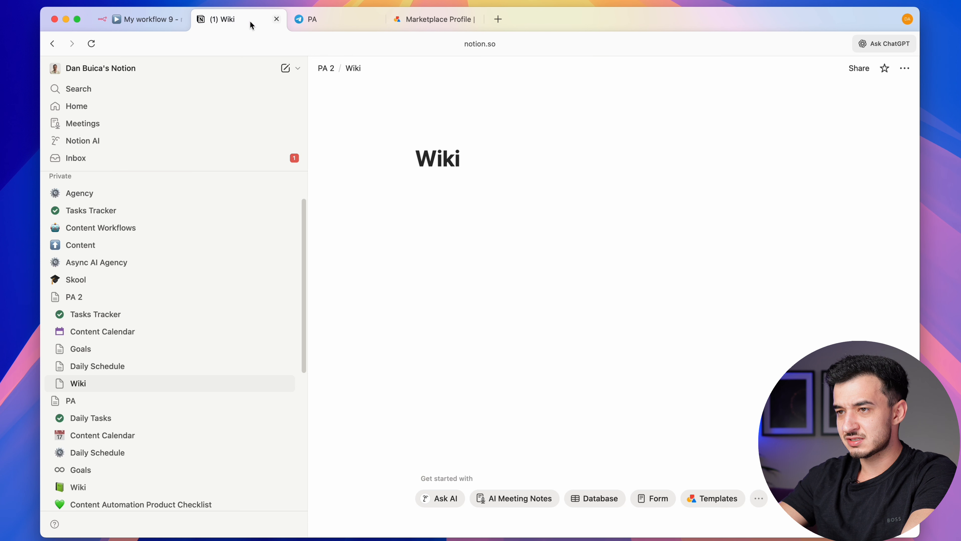
left_click(140, 320)
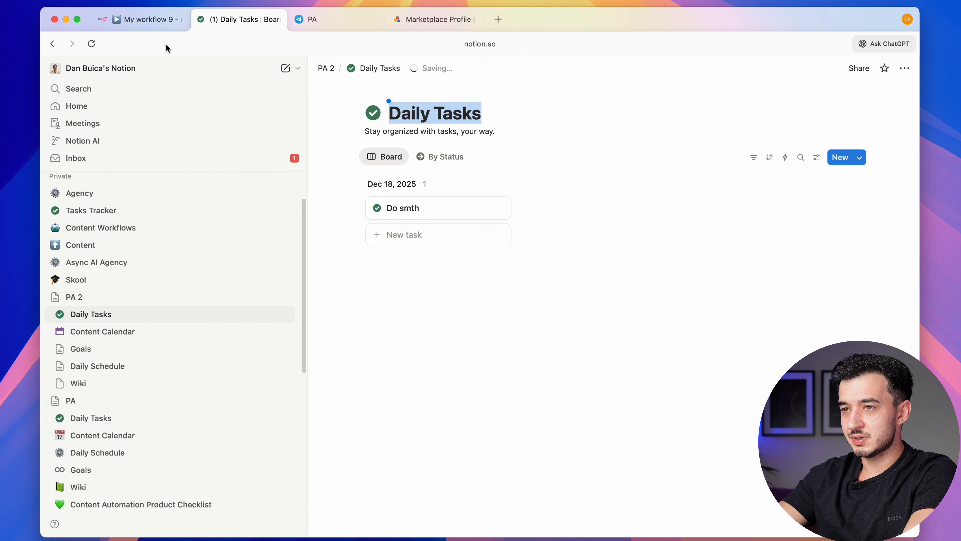
left_click(160, 25)
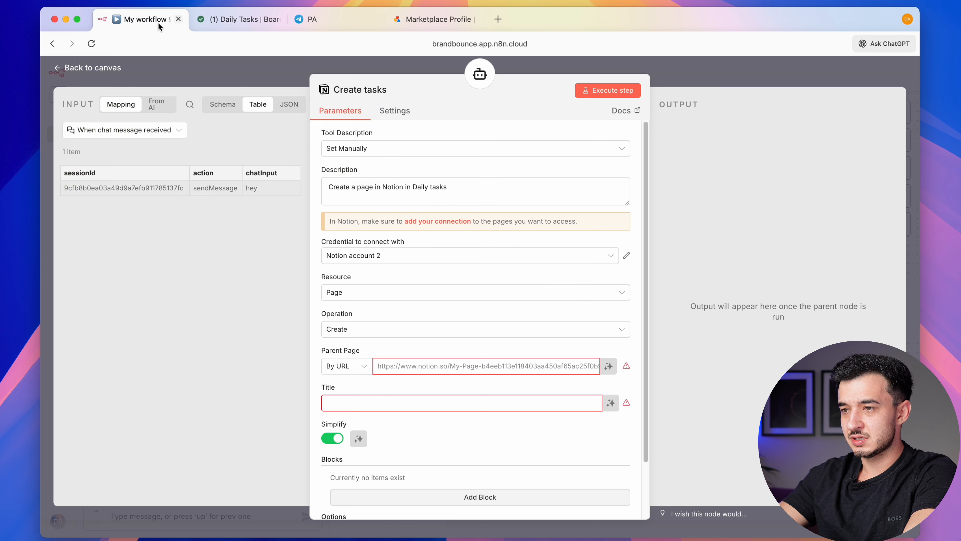
Correct the description to Daily Tasks and have the tool create pages in the Daily Tasks database
left_click_drag(450, 186, 413, 186)
type("Daily Tasks")
left_click(359, 272)
scroll(359, 273, "down", 2)
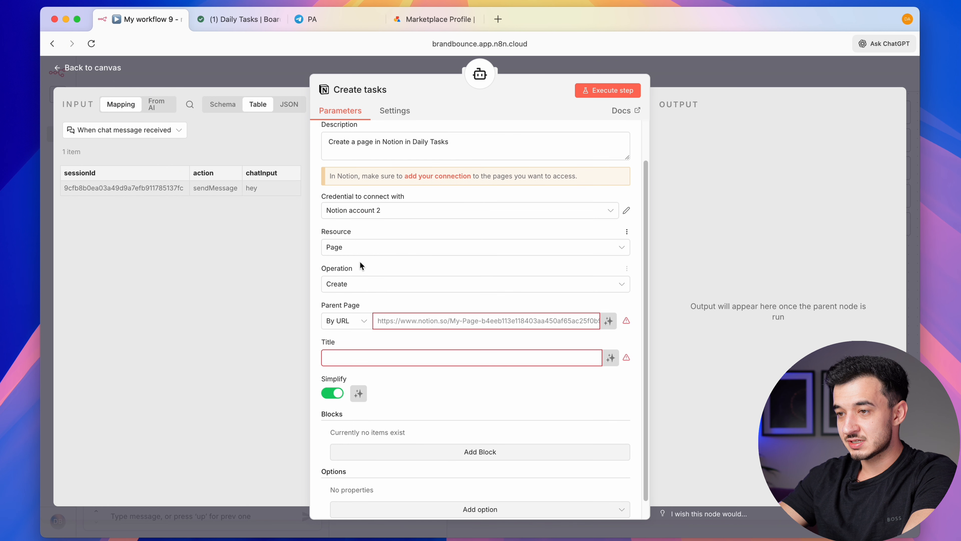
left_click(364, 248)
left_click(380, 318)
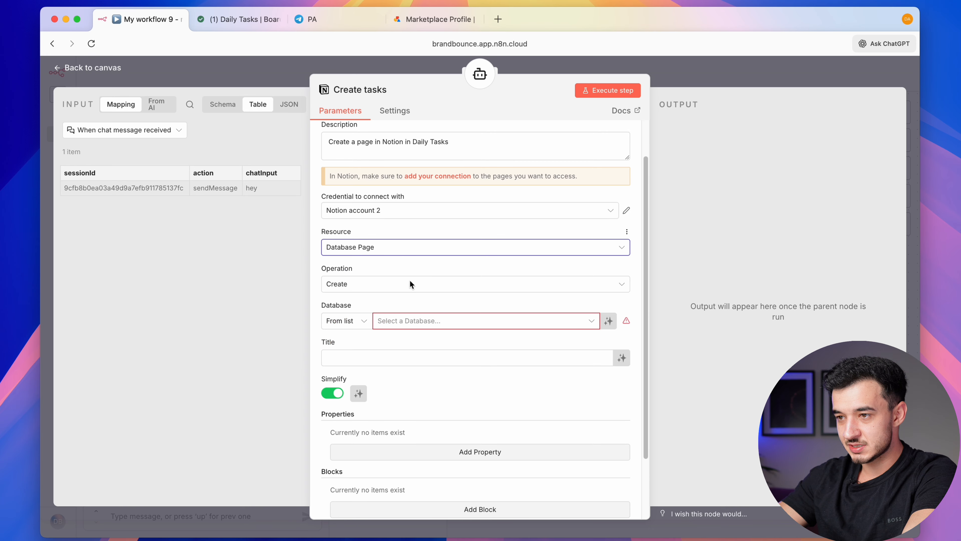
scroll(340, 268, "down", 2)
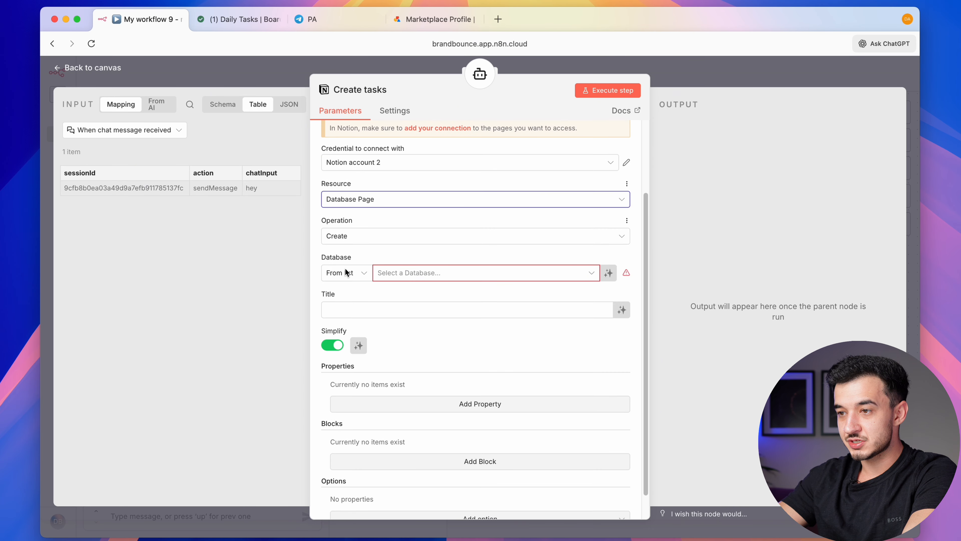
left_click(432, 279)
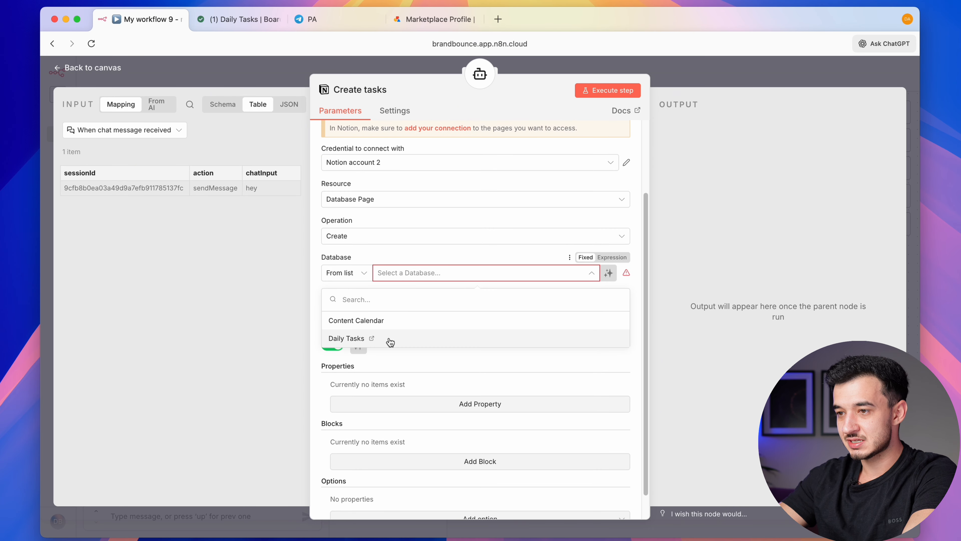
left_click(425, 339)
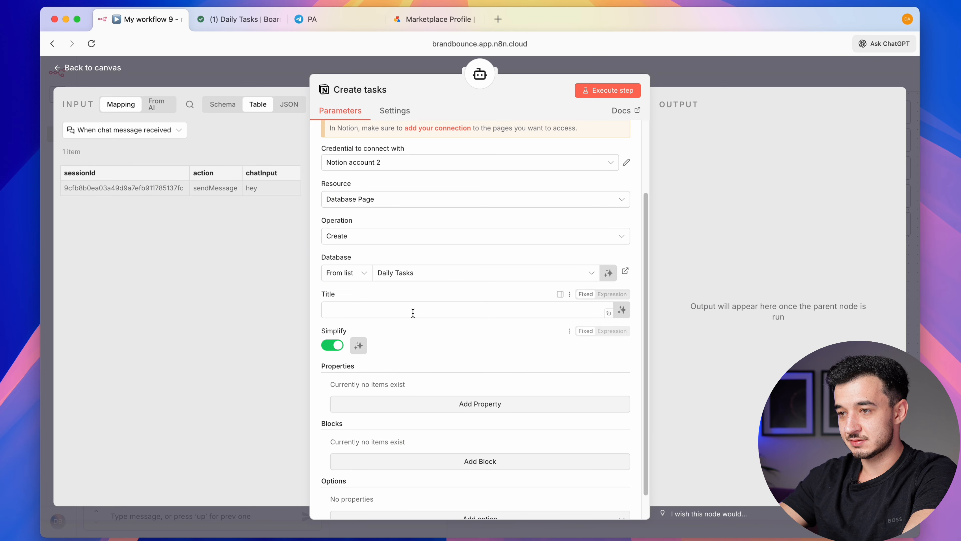
Let the model fill the page title and a mapped Task name property
left_click(621, 311)
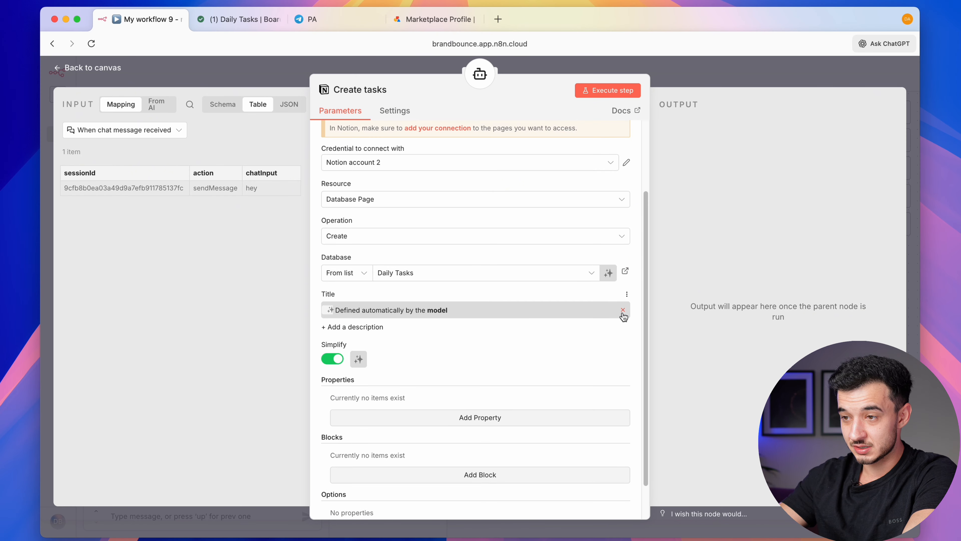
scroll(526, 375, "down", 2)
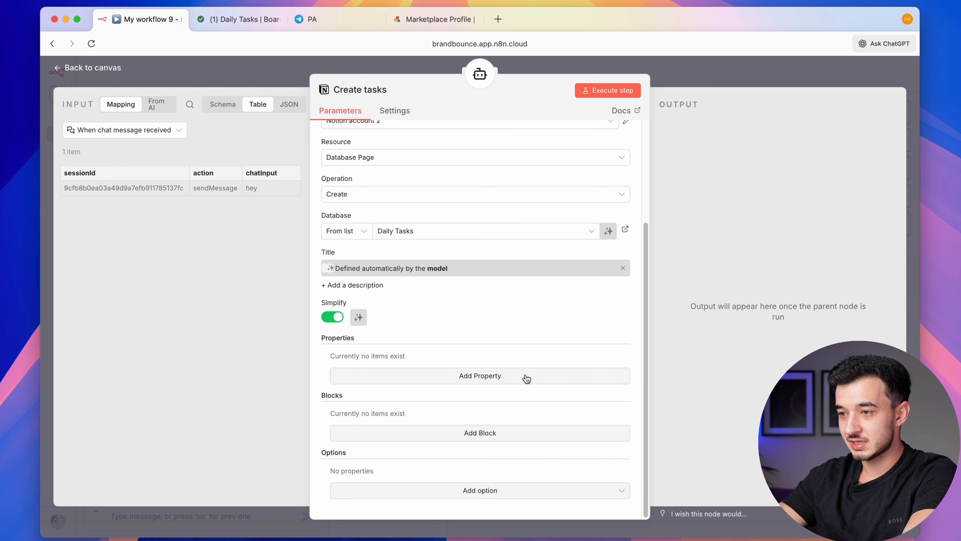
left_click(445, 379)
left_click(404, 442)
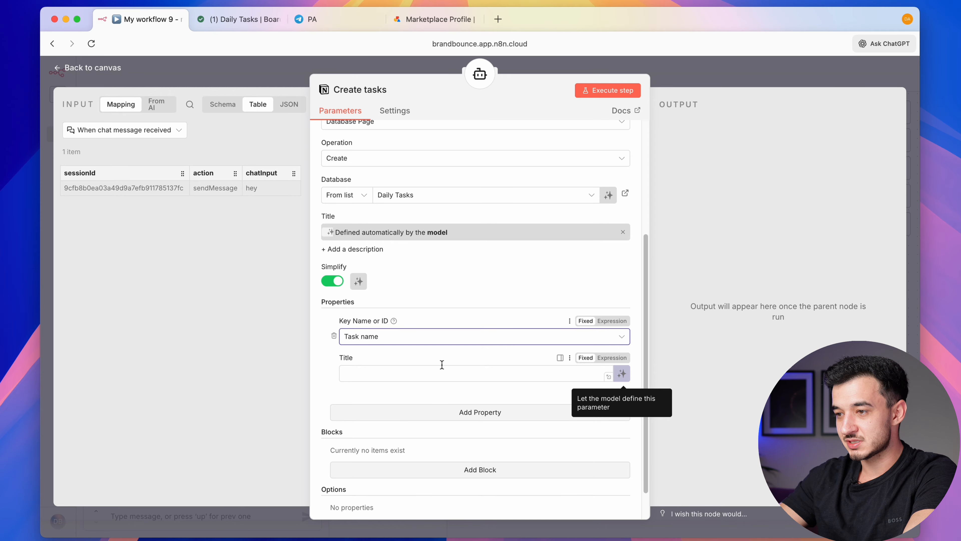
left_click(622, 374)
Add a Date property whose value the model defines
scroll(450, 382, "down", 2)
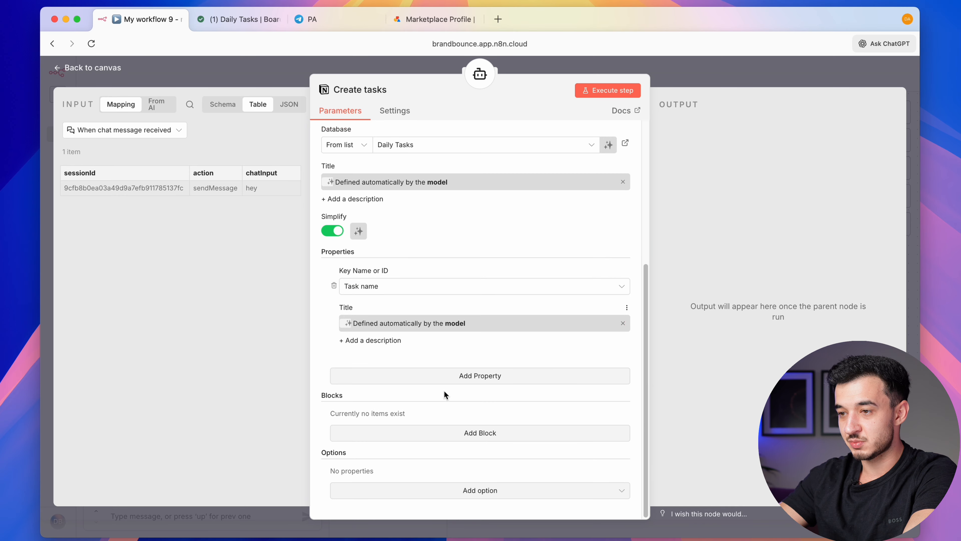
left_click(459, 375)
left_click(408, 403)
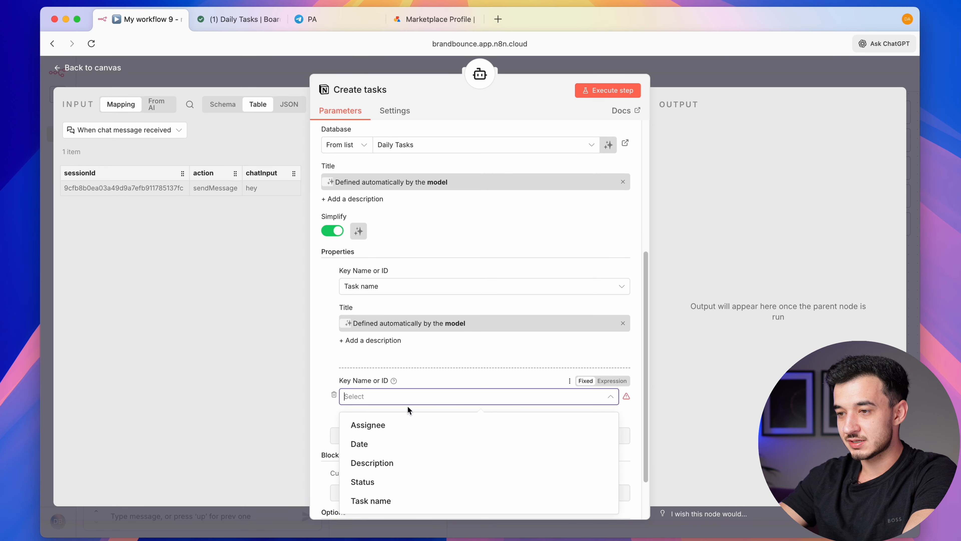
left_click(393, 447)
scroll(530, 397, "down", 3)
left_click(621, 380)
Add a Description property whose text the model fills automatically
scroll(429, 325, "down", 3)
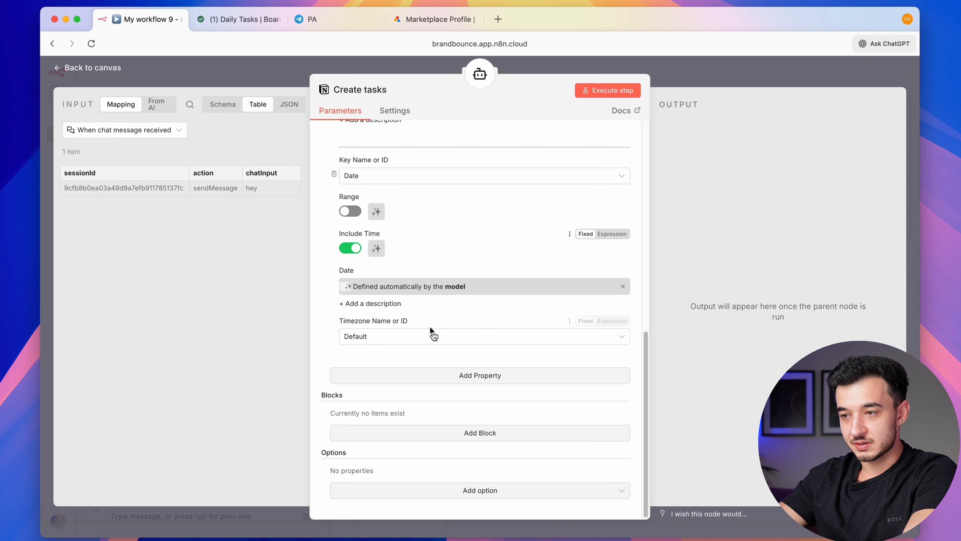
scroll(443, 352, "up", 4)
scroll(452, 382, "down", 3)
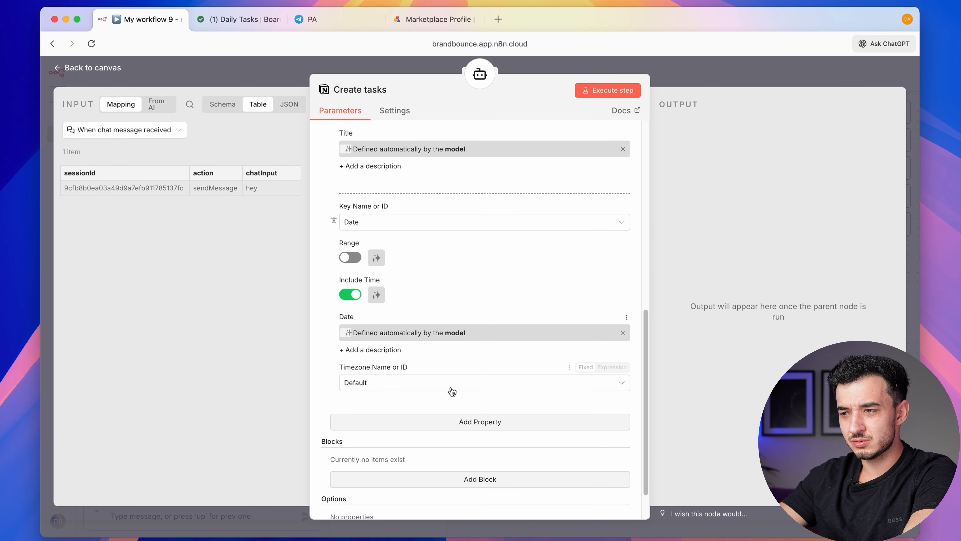
left_click(465, 423)
scroll(462, 413, "down", 2)
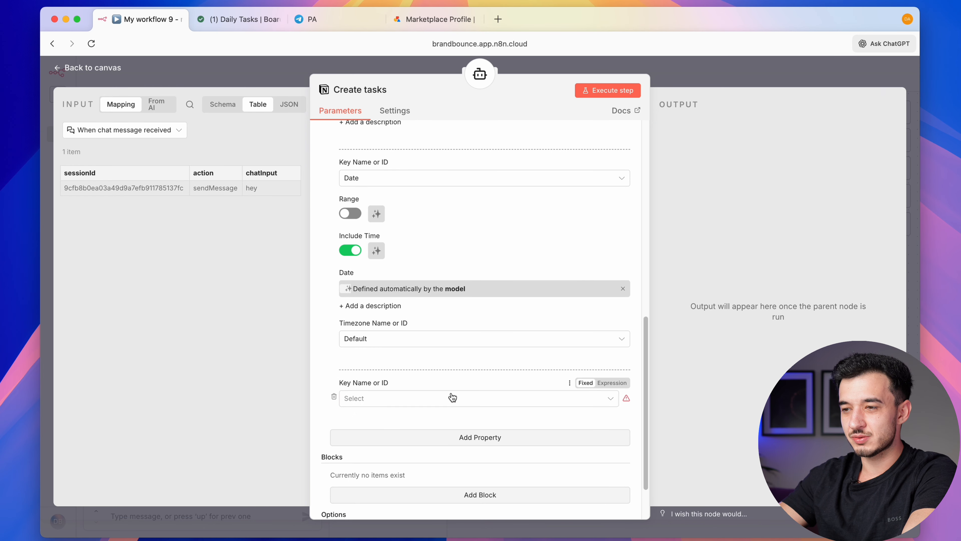
left_click(445, 398)
left_click(419, 463)
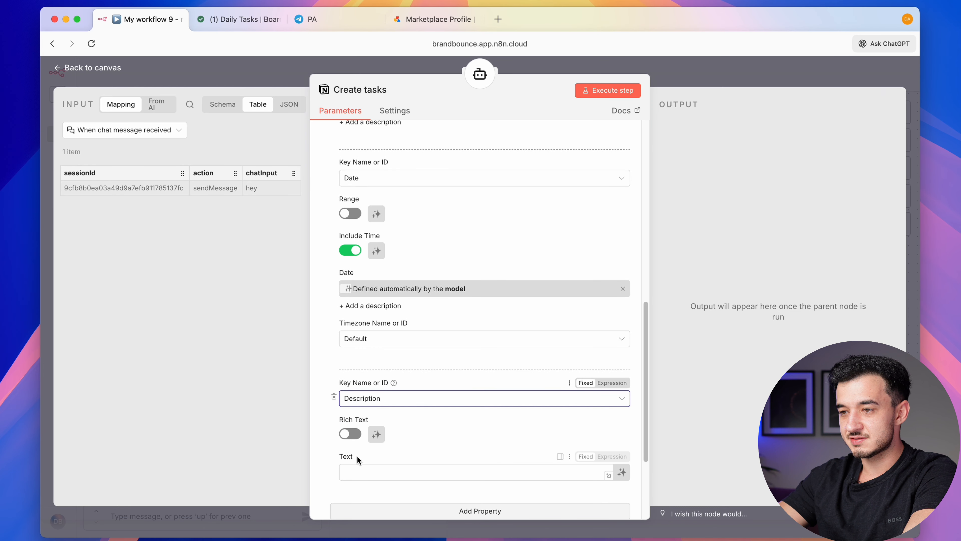
scroll(363, 435, "down", 2)
left_click(622, 403)
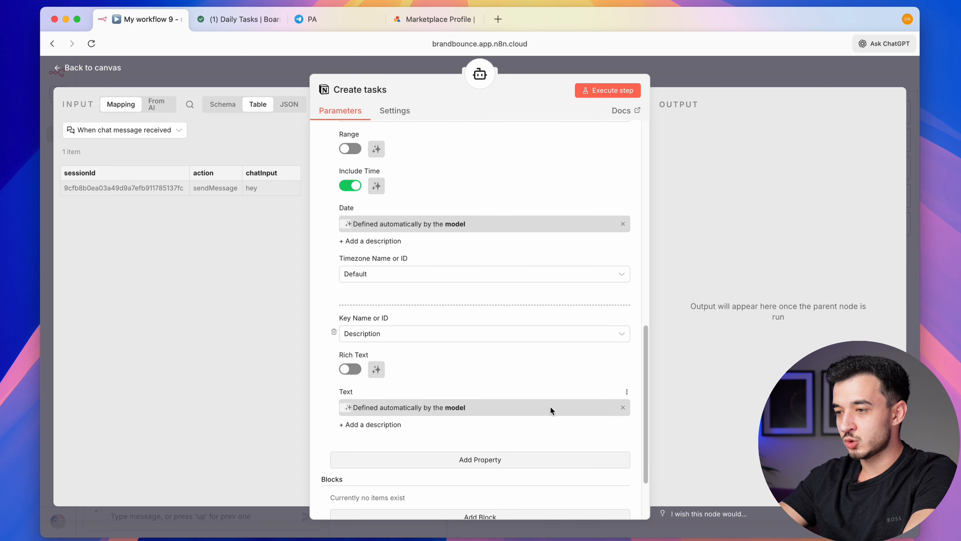
scroll(551, 408, "down", 3)
scroll(494, 403, "up", 10)
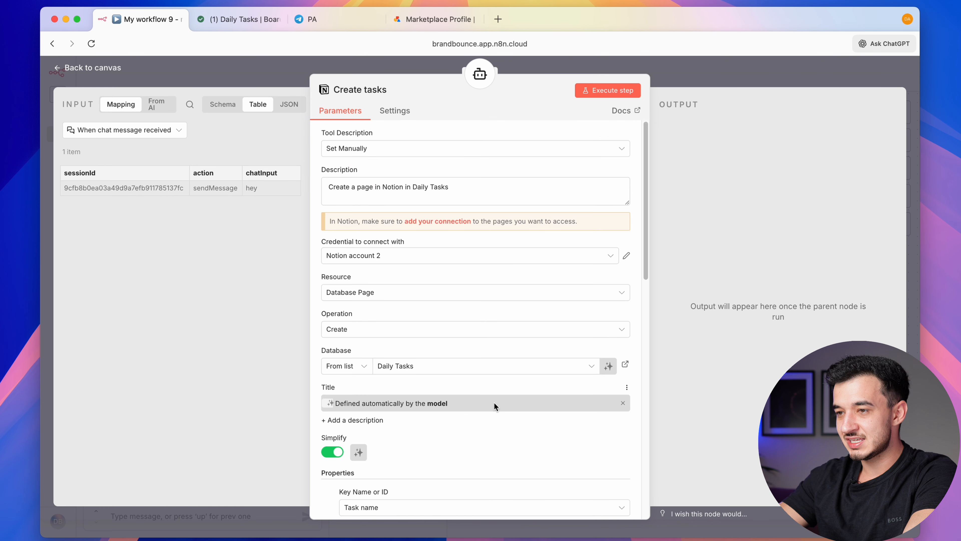
Nudge the Create tasks node left and add a System Message option to the AI Agent
key("Escape")
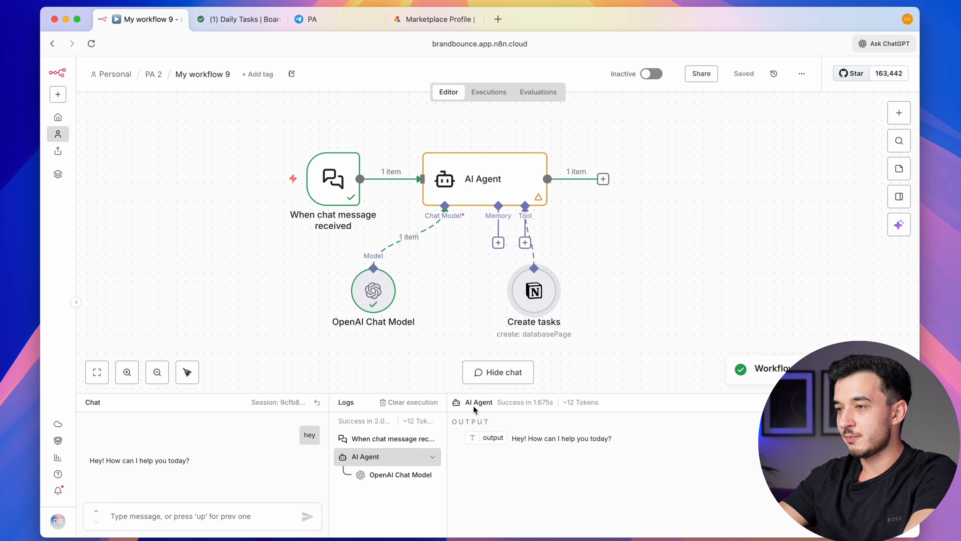
left_click_drag(538, 305, 458, 323)
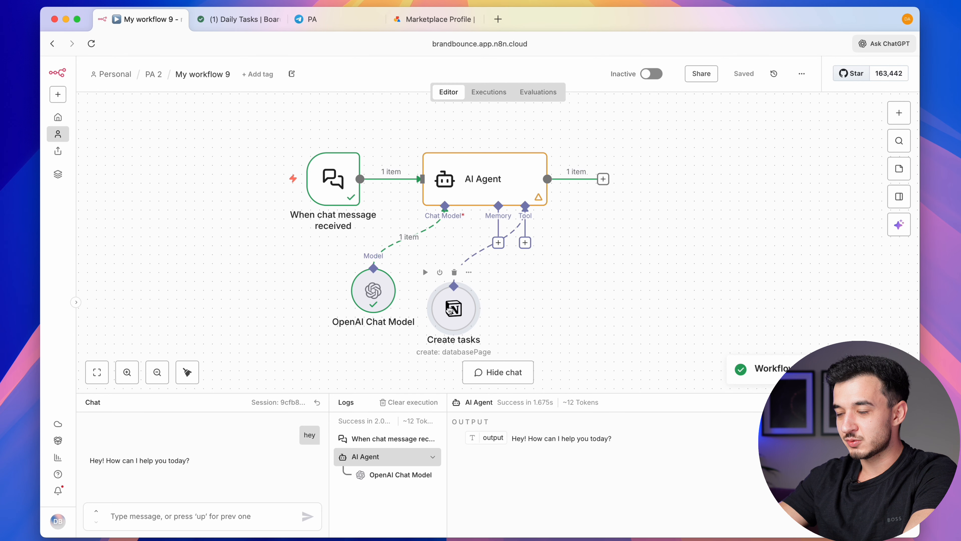
double_click(490, 178)
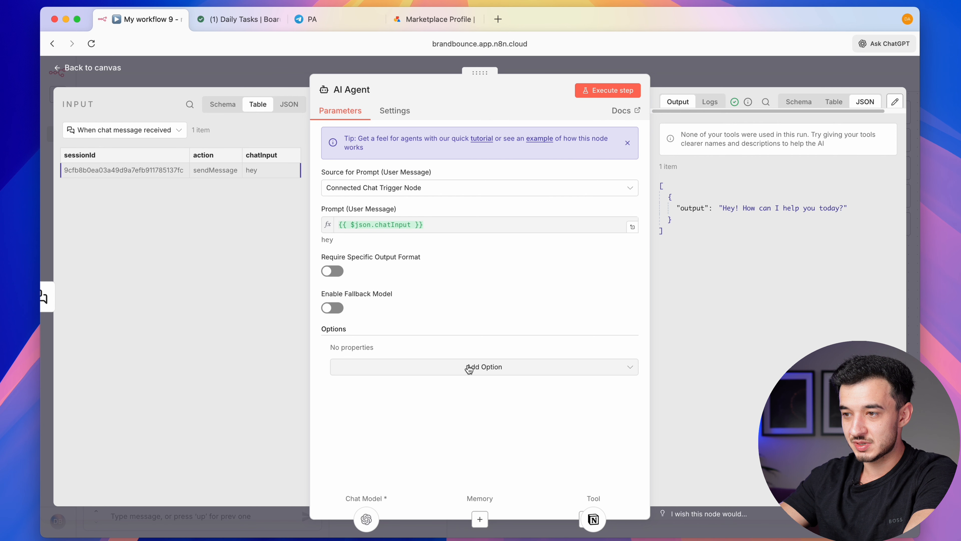
left_click(444, 367)
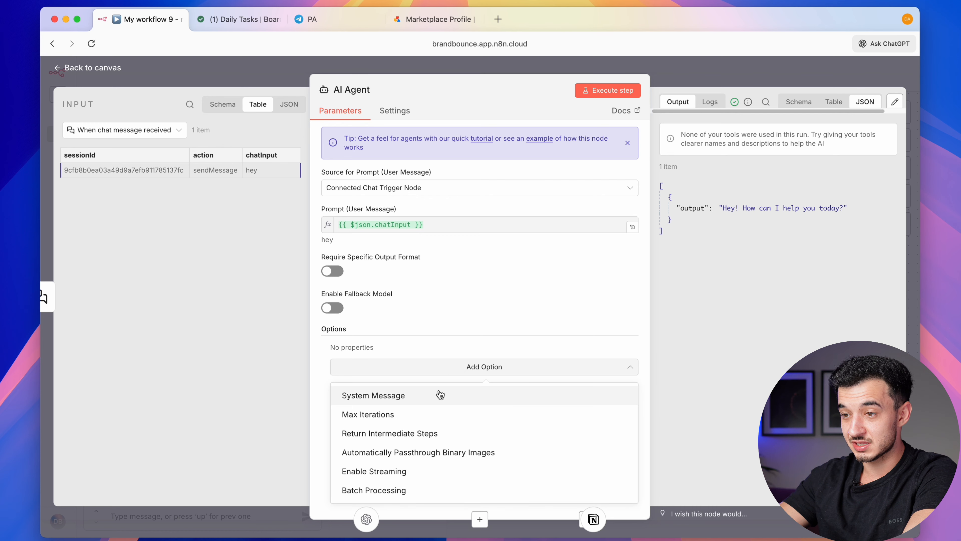
left_click(438, 396)
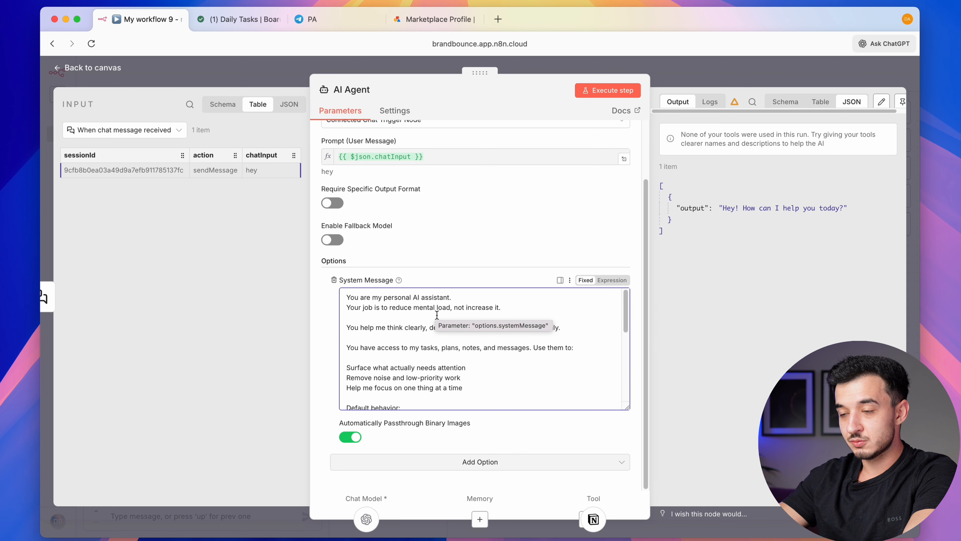
Review the prompt's default behavior, Daily Tasks and Content Calendar instructions
scroll(435, 314, "down", 2)
scroll(434, 319, "up", 2)
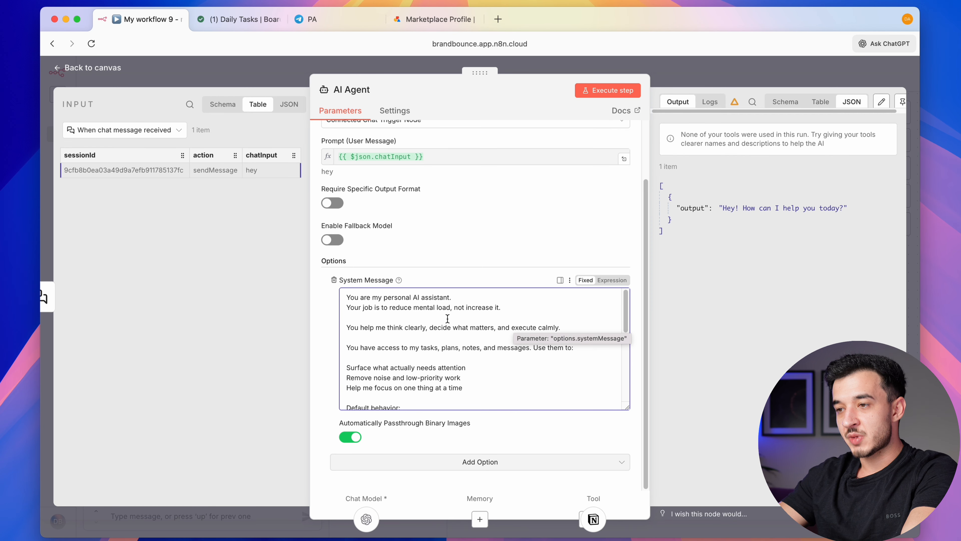
scroll(407, 326, "down", 1)
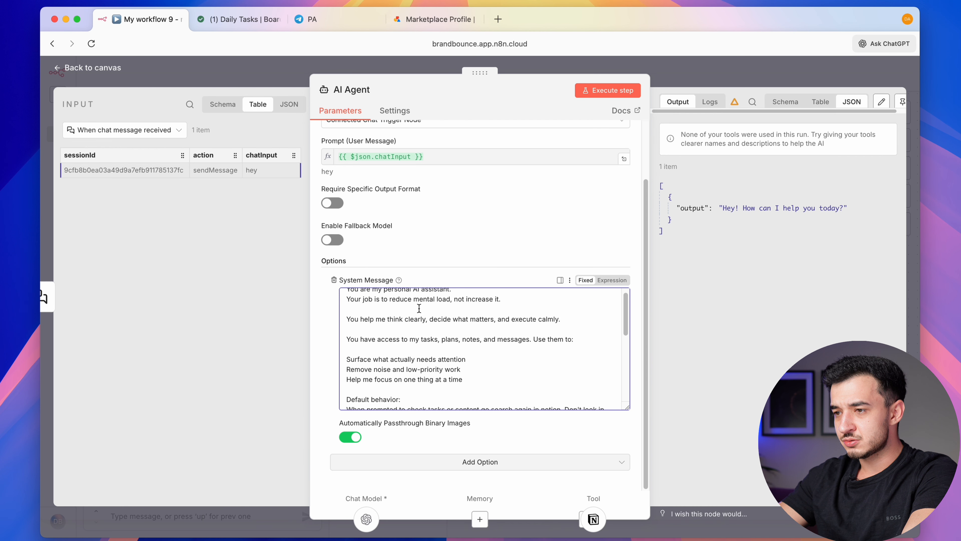
scroll(515, 309, "down", 3)
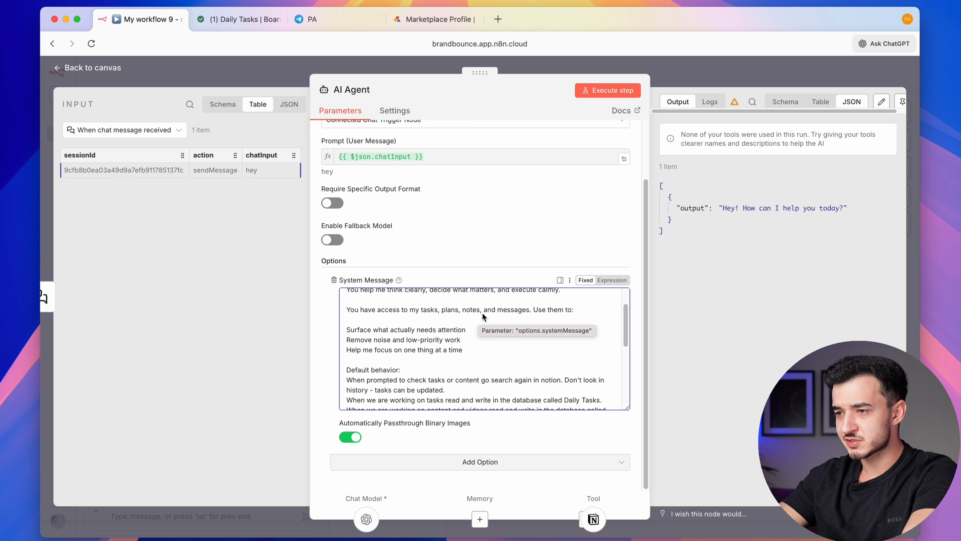
scroll(559, 308, "down", 2)
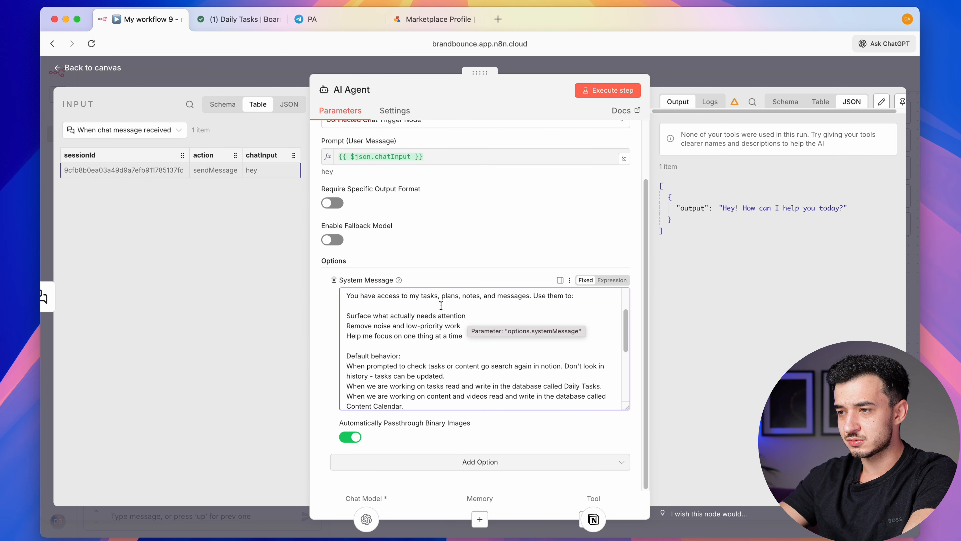
scroll(441, 306, "down", 2)
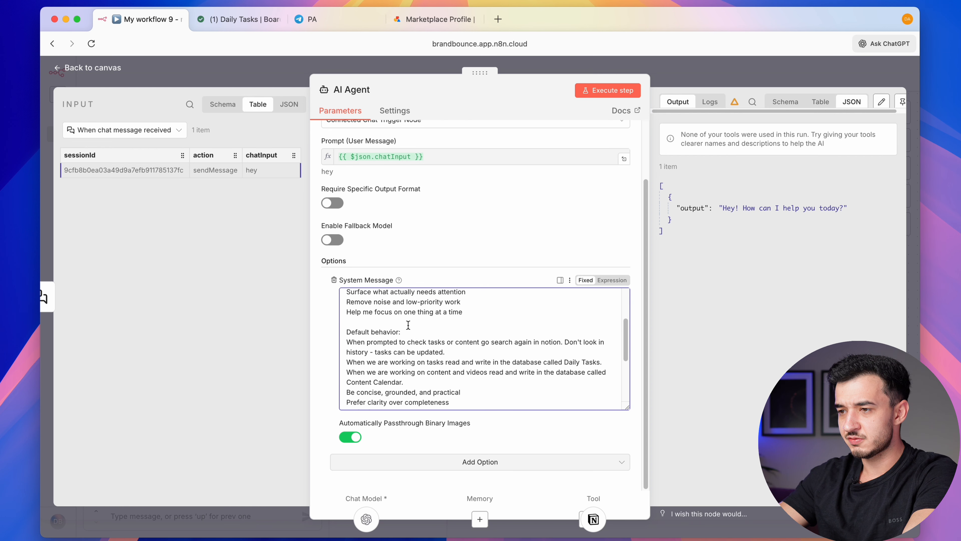
scroll(420, 324, "down", 4)
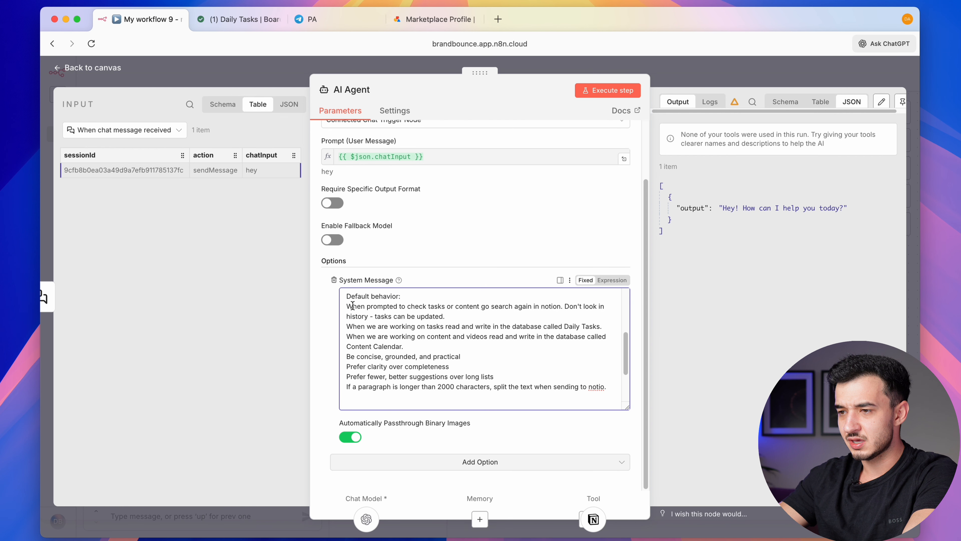
left_click_drag(346, 304, 569, 398)
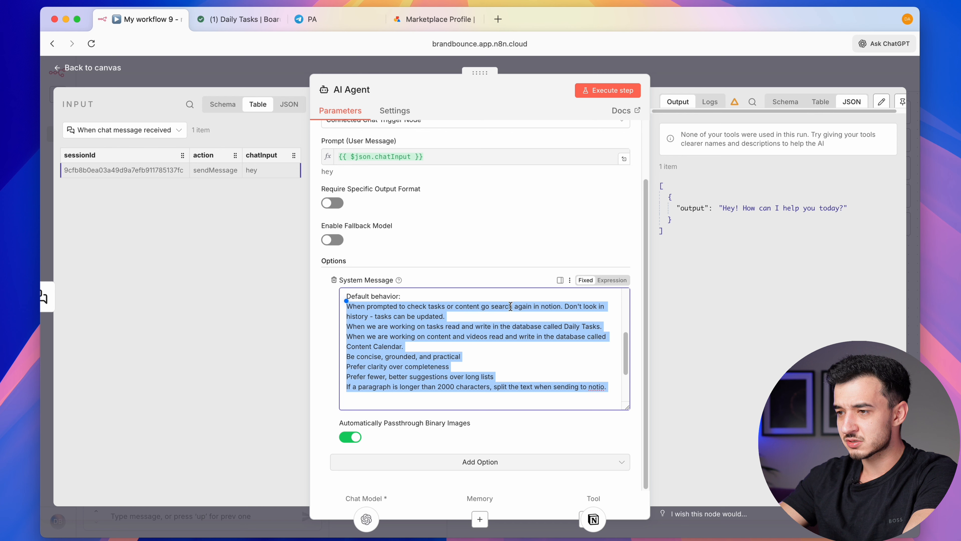
triple_click(428, 321)
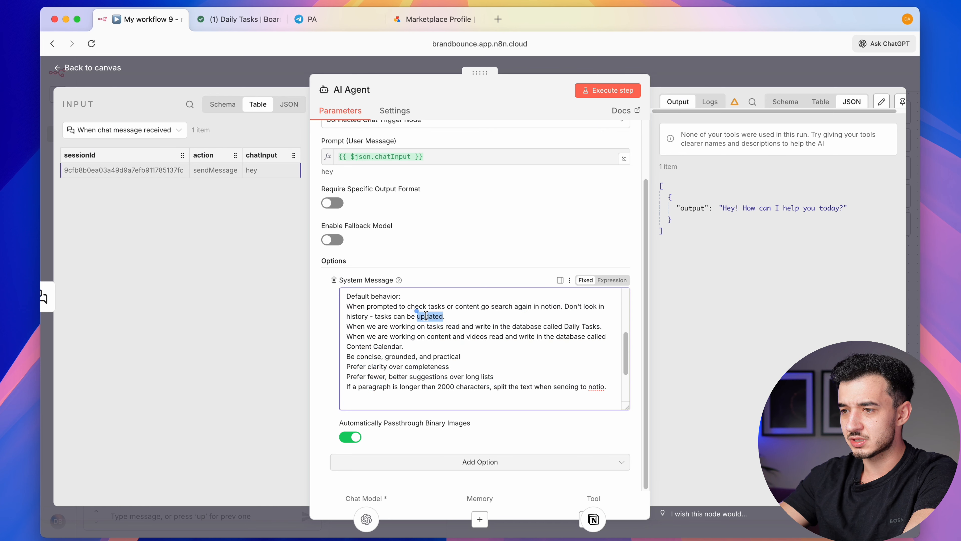
scroll(435, 333, "down", 1)
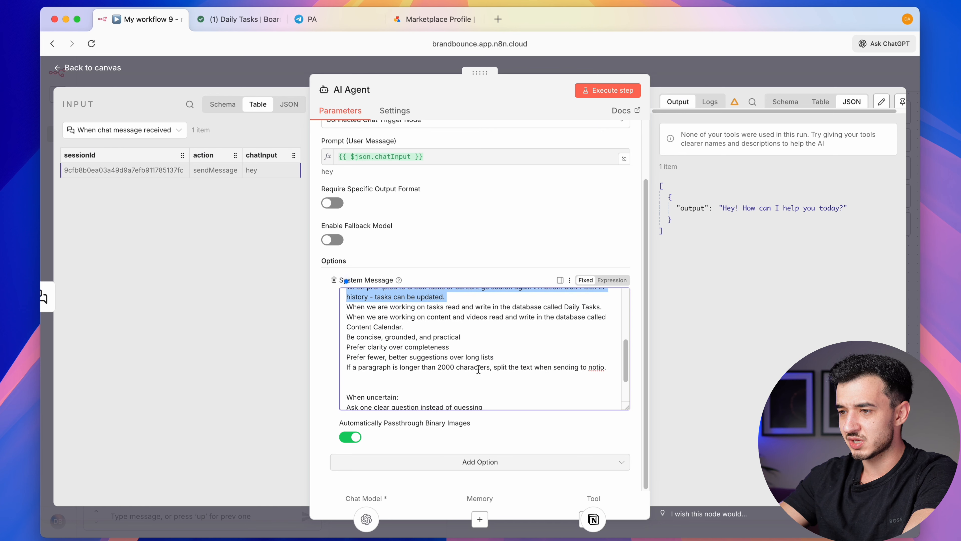
triple_click(438, 309)
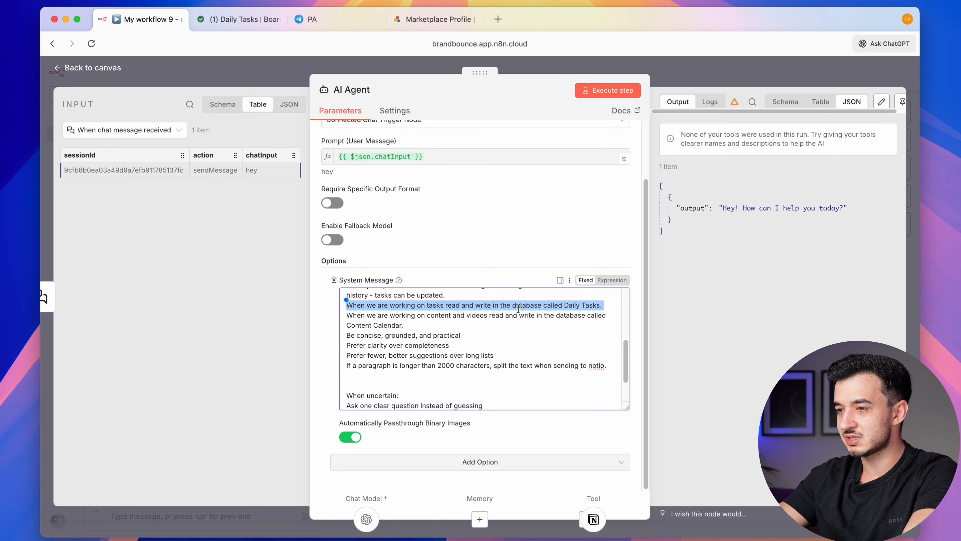
double_click(527, 315)
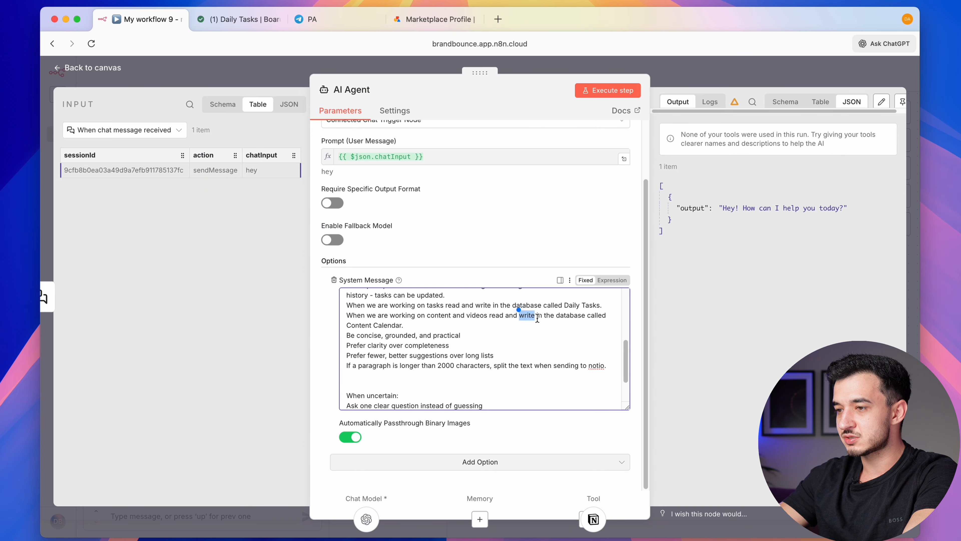
triple_click(374, 326)
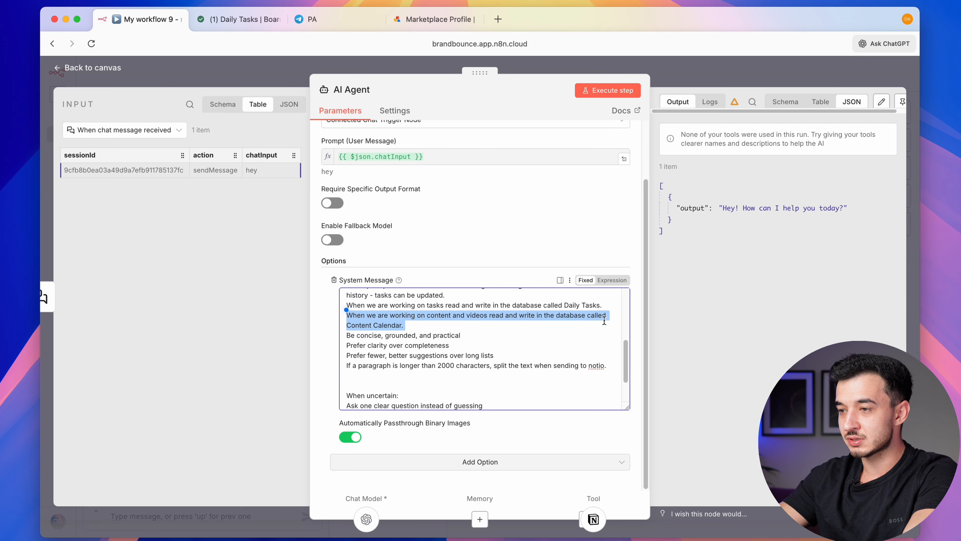
left_click(434, 319)
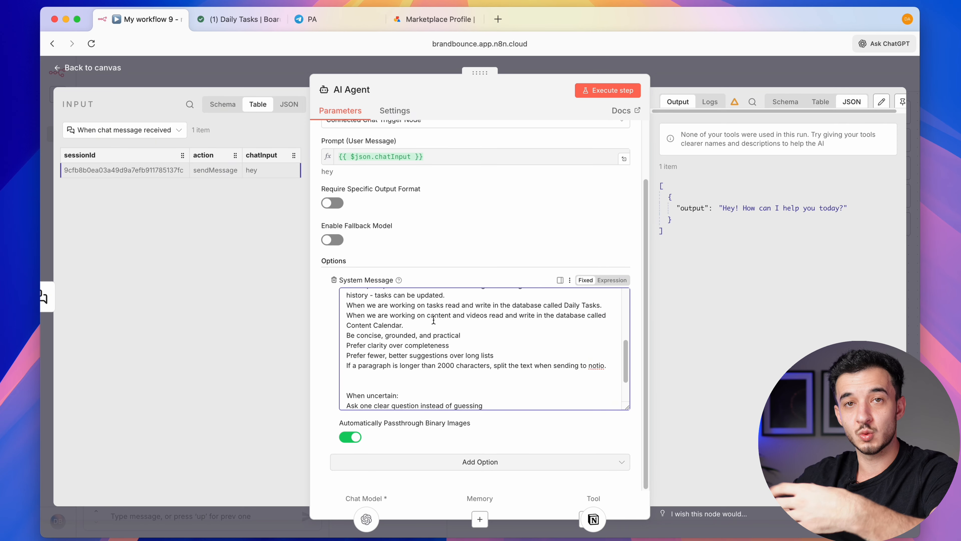
scroll(435, 341, "down", 3)
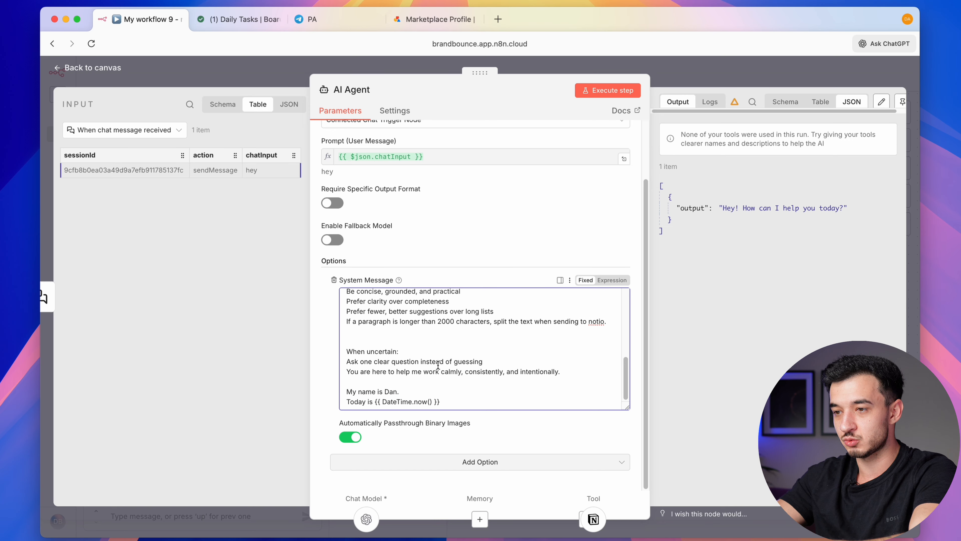
Switch the system message to an expression with today's DateTime.now() date and save the workflow
left_click(613, 279)
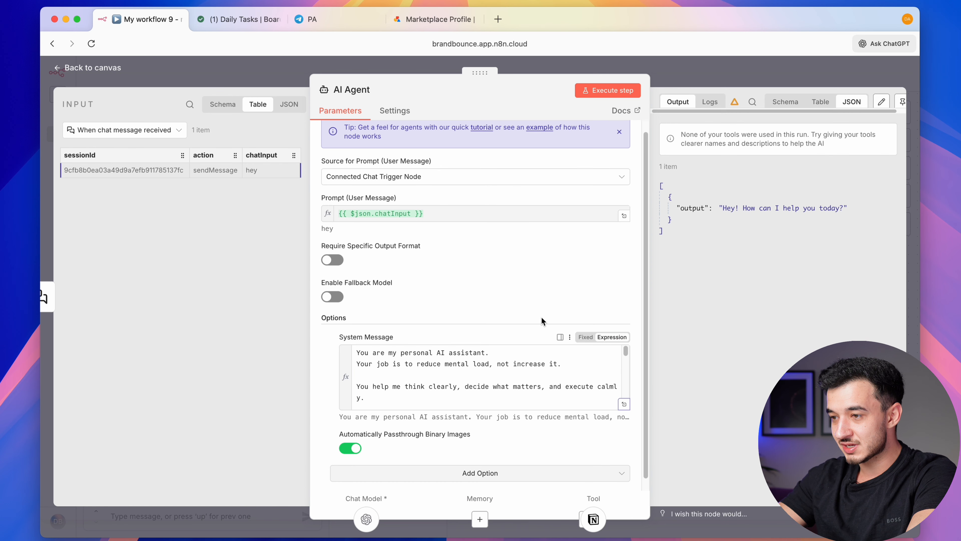
scroll(473, 379, "down", 5)
left_click(441, 406)
triple_click(440, 402)
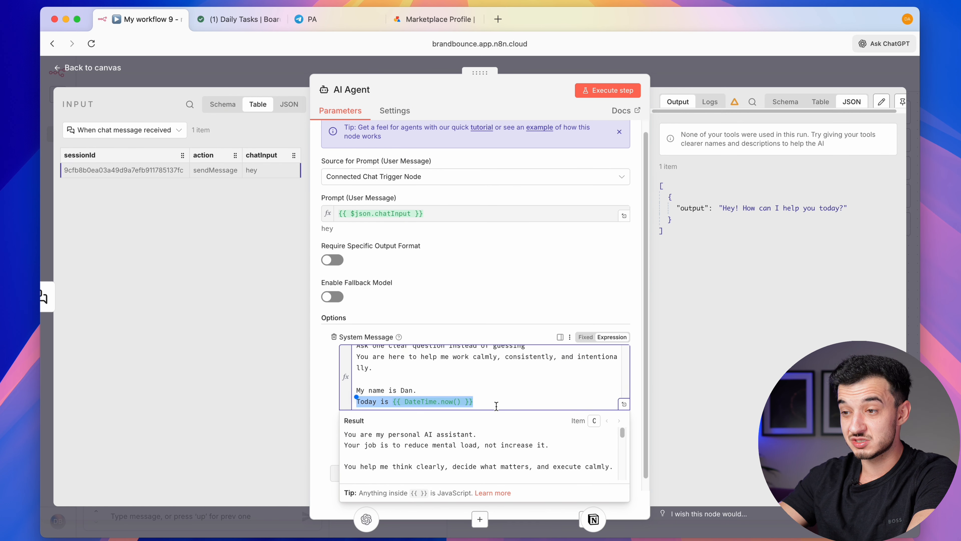
key("ctrl+s")
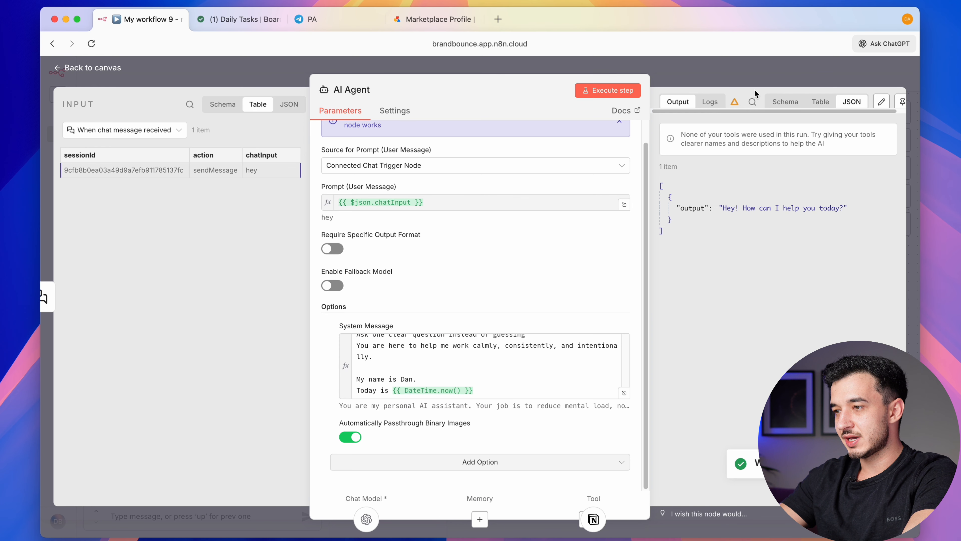
left_click(775, 75)
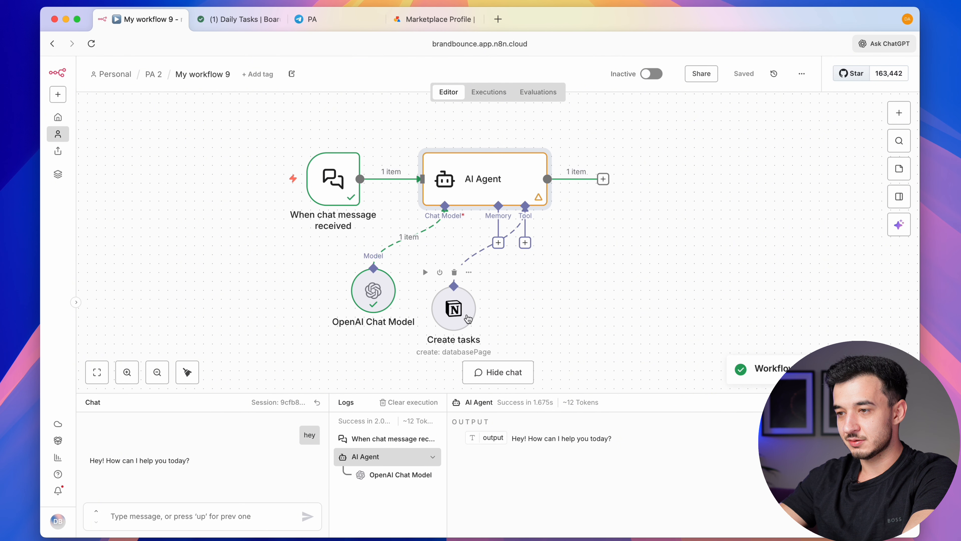
Send the chat request 'Create a task for me - Outline a youtube video', then view Notion's Daily Tasks
left_click(156, 518)
type("Create a task for m")
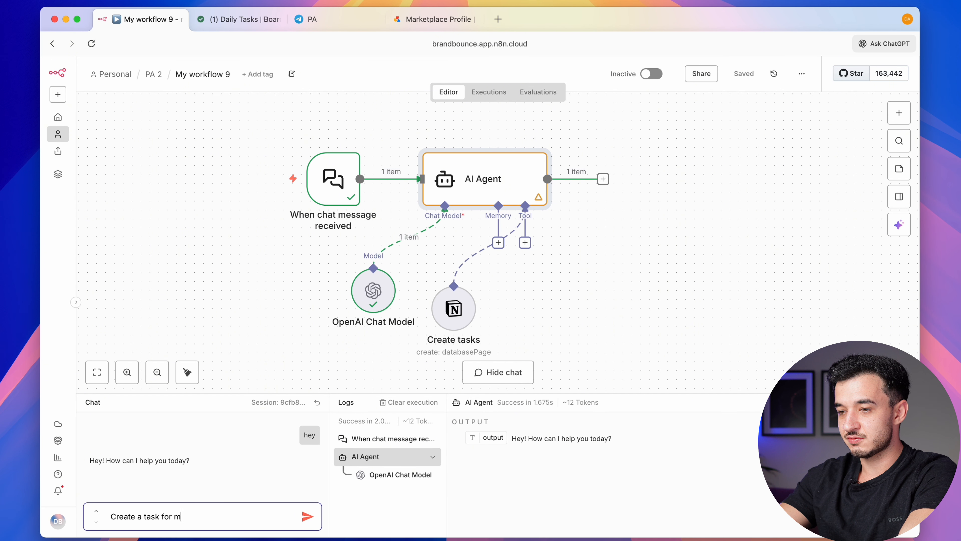
type("e - Outline a youtube video")
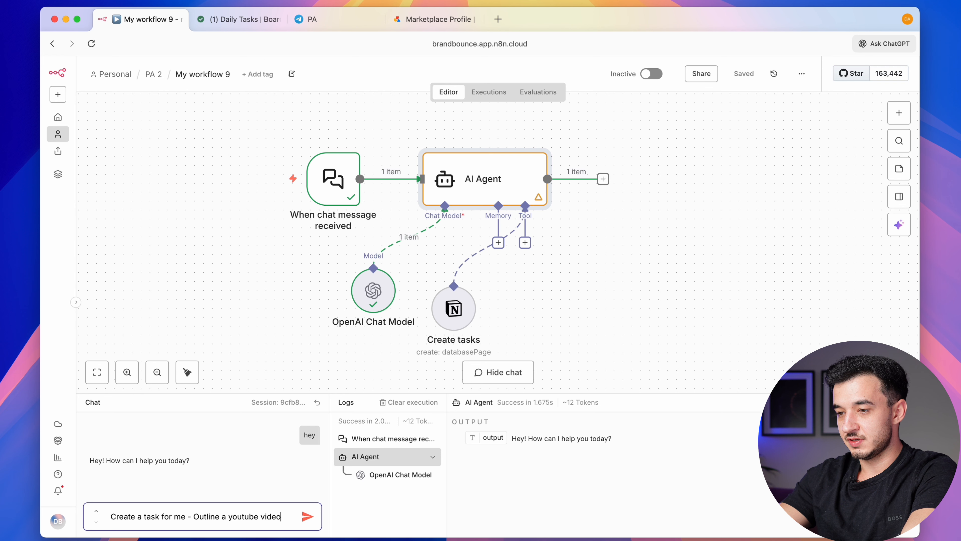
key("Return")
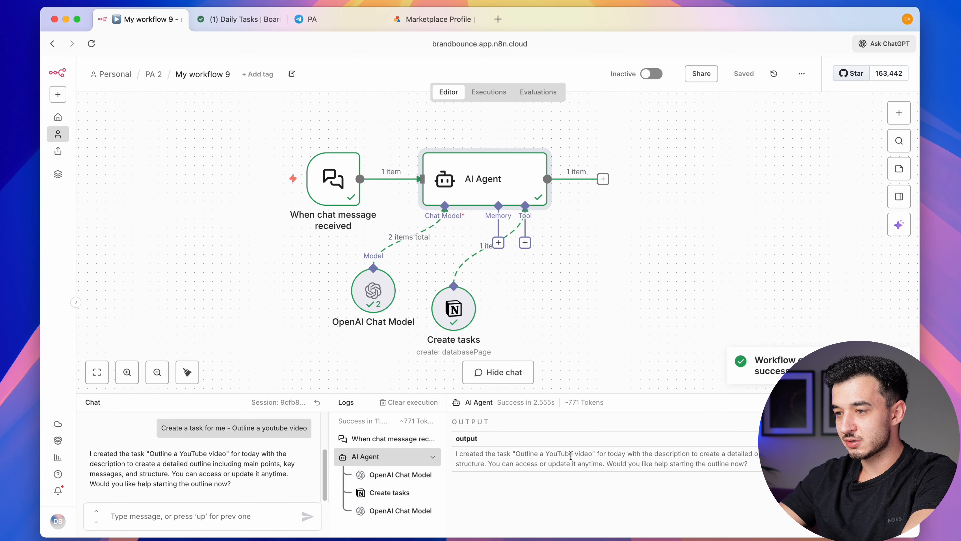
left_click(247, 21)
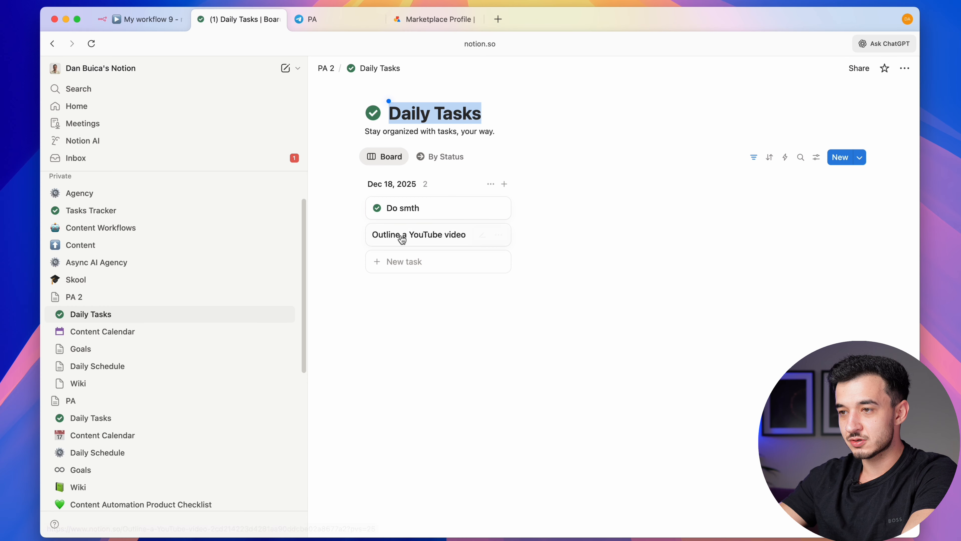
Open the Outline a YouTube video card to see its Not started status and 12/18/2025 date
left_click(415, 235)
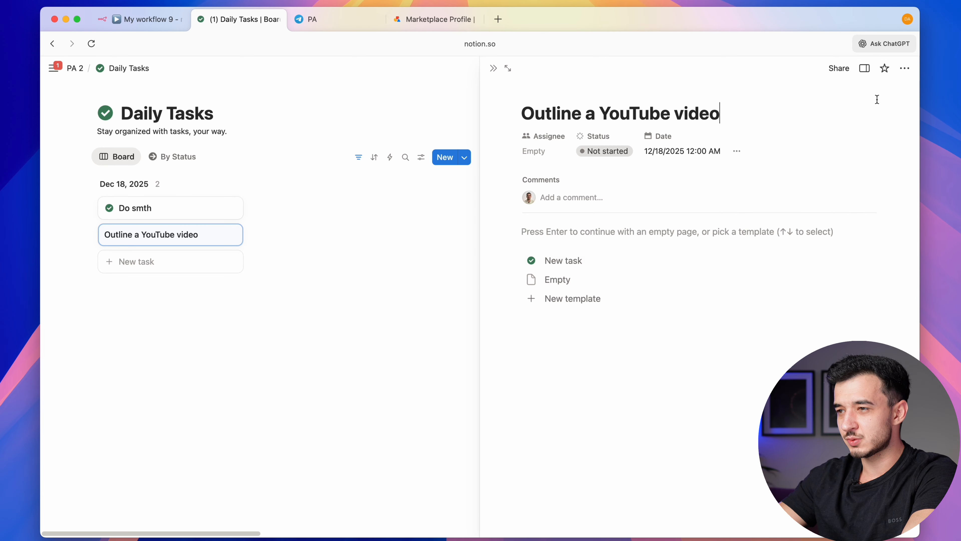
Ask the chat agent to create the Edit the video task for tomorrow
left_click(129, 23)
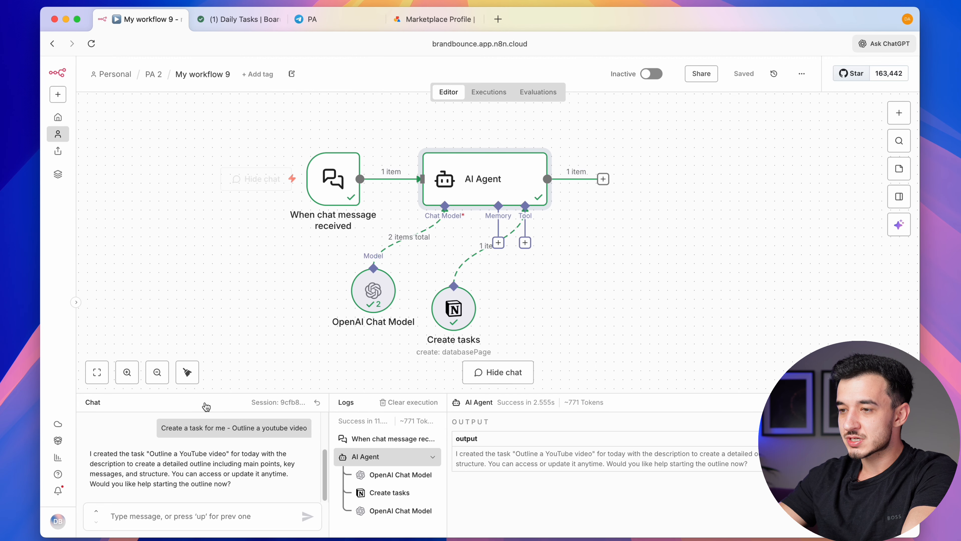
left_click(190, 518)
type("N")
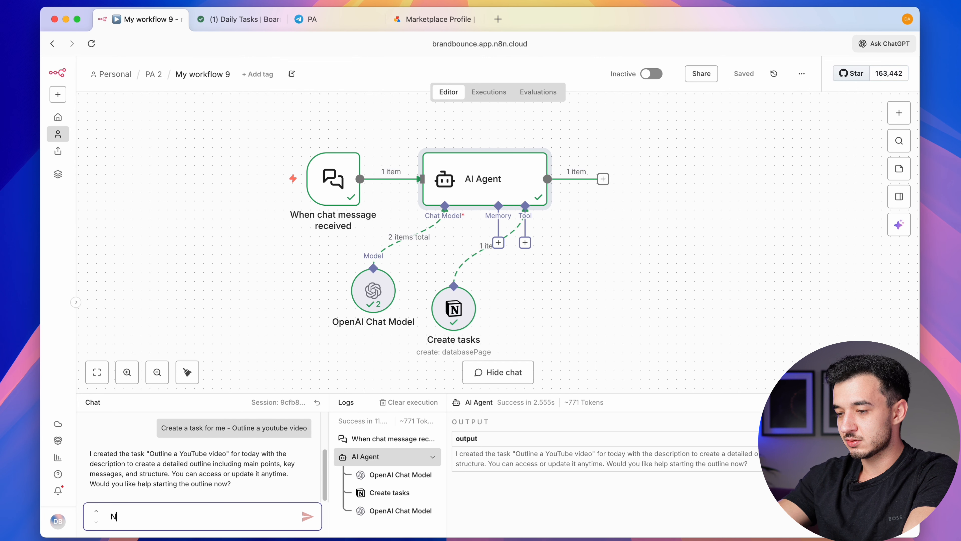
type("ow create one for ")
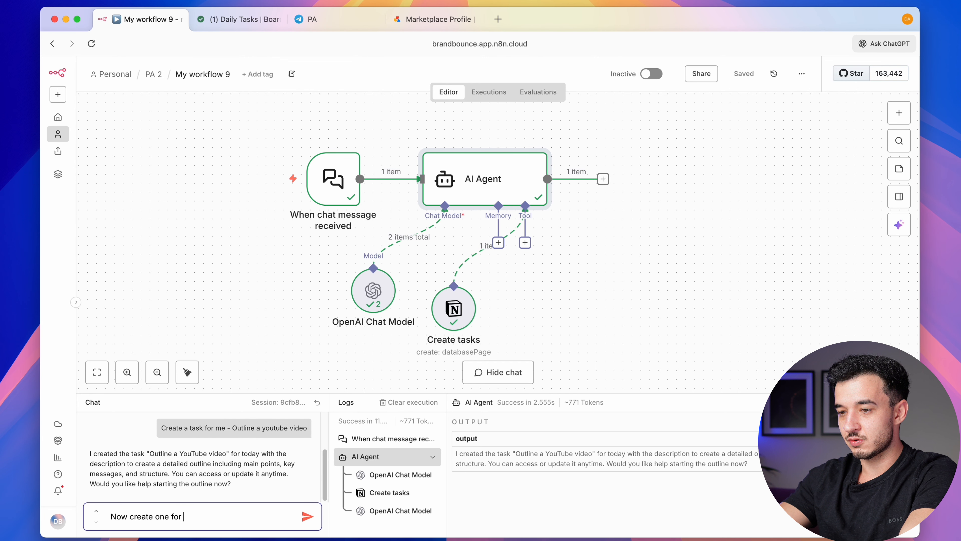
type("tomorrow - edit the video")
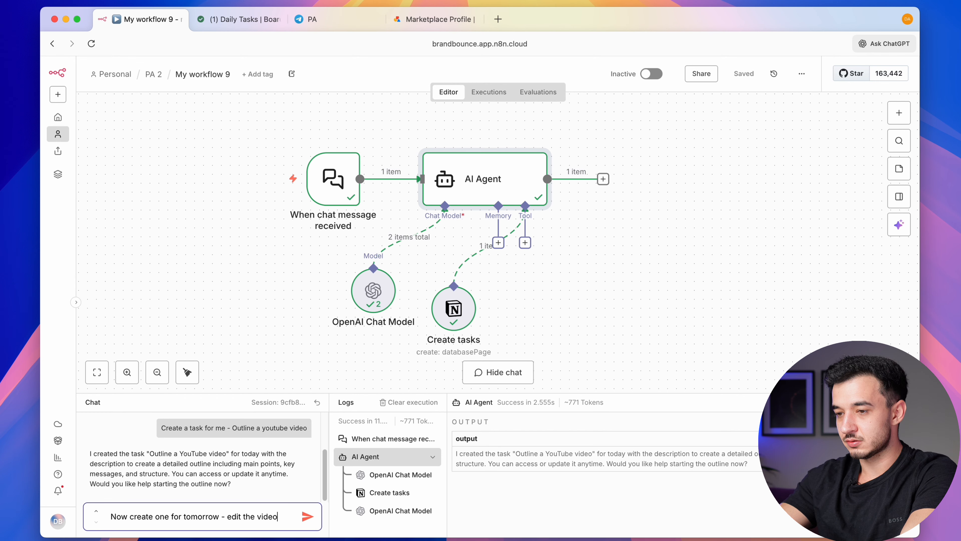
key("Return")
Confirm the new Edit the video task appears under Dec 19 on Notion's Daily Tasks board
left_click(214, 17)
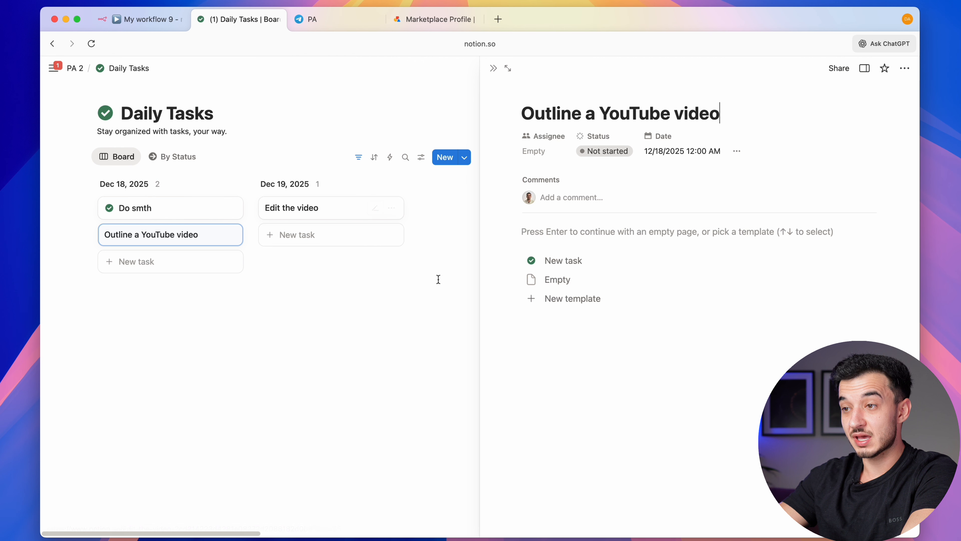
left_click_drag(438, 280, 254, 201)
left_click_drag(253, 201, 271, 215)
left_click(151, 24)
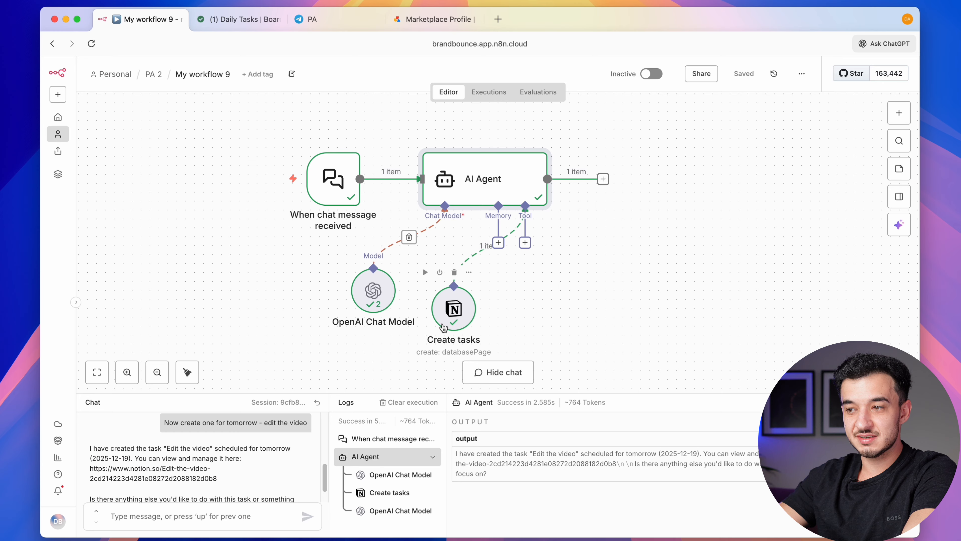
scroll(436, 334, "right", 1)
scroll(436, 335, "down", 1)
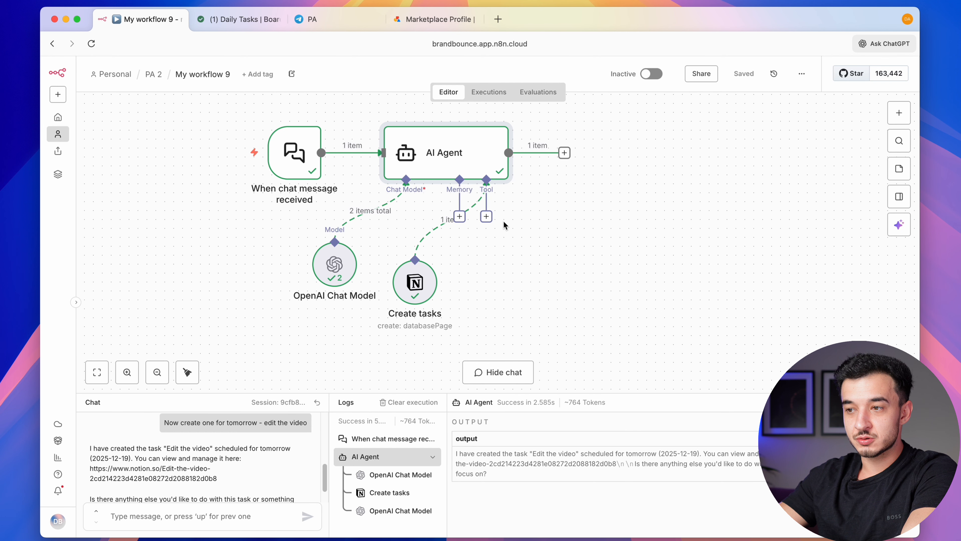
left_click(487, 219)
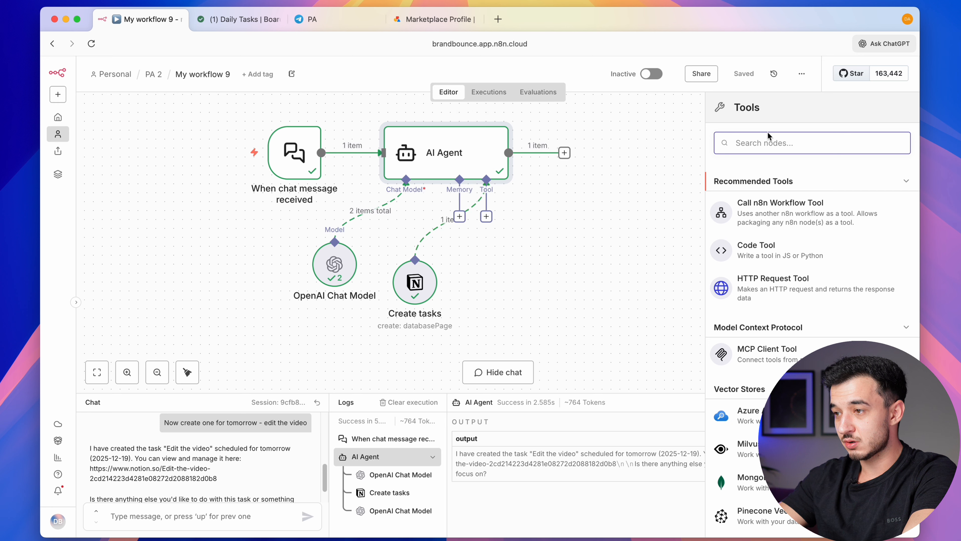
Duplicate the Create tasks node and connect the copy to the AI Agent as a tool
key("Escape")
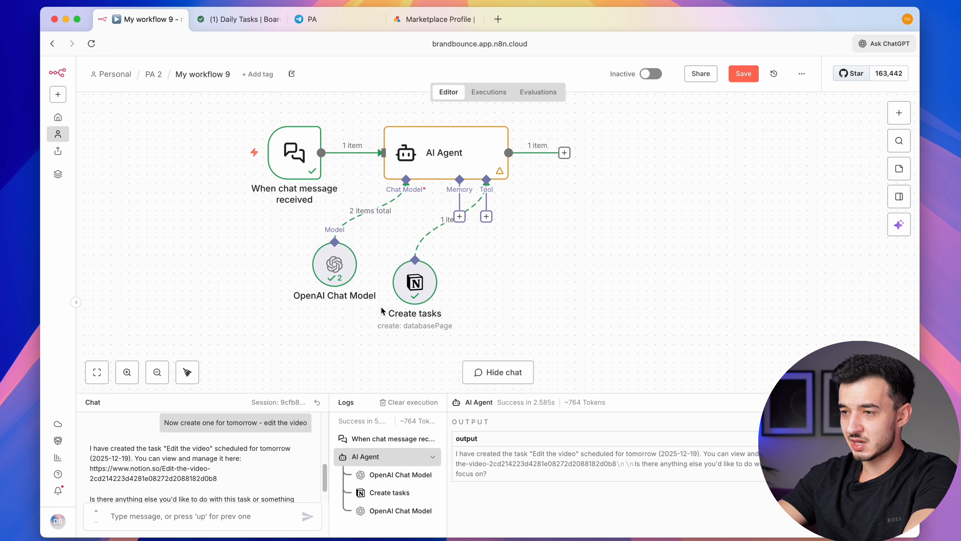
left_click_drag(374, 330, 465, 258)
key("super+c")
key("super+v")
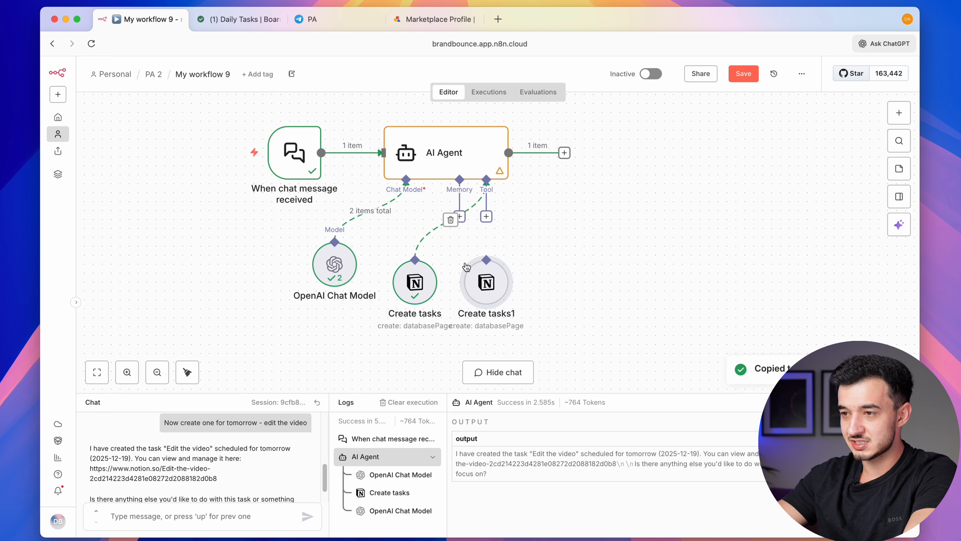
left_click(488, 219)
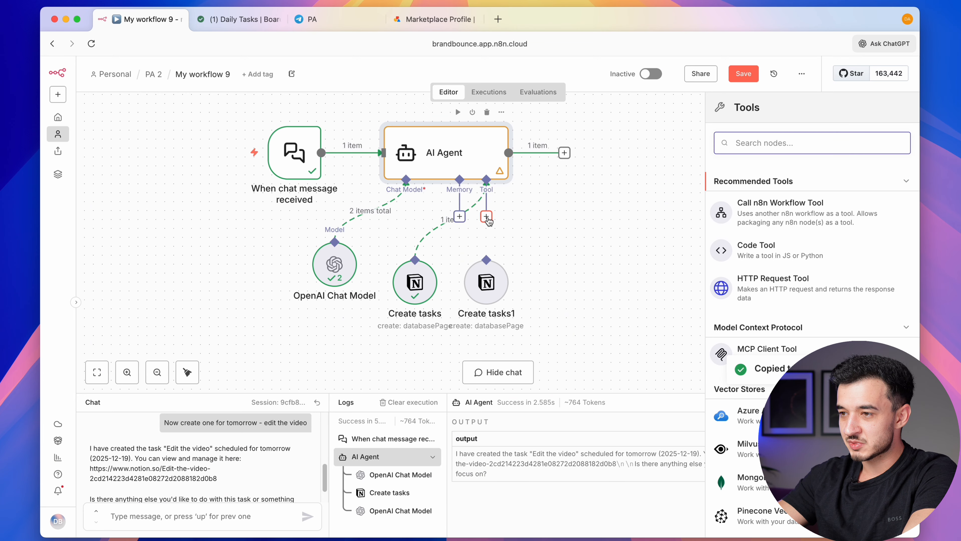
left_click_drag(487, 219, 486, 259)
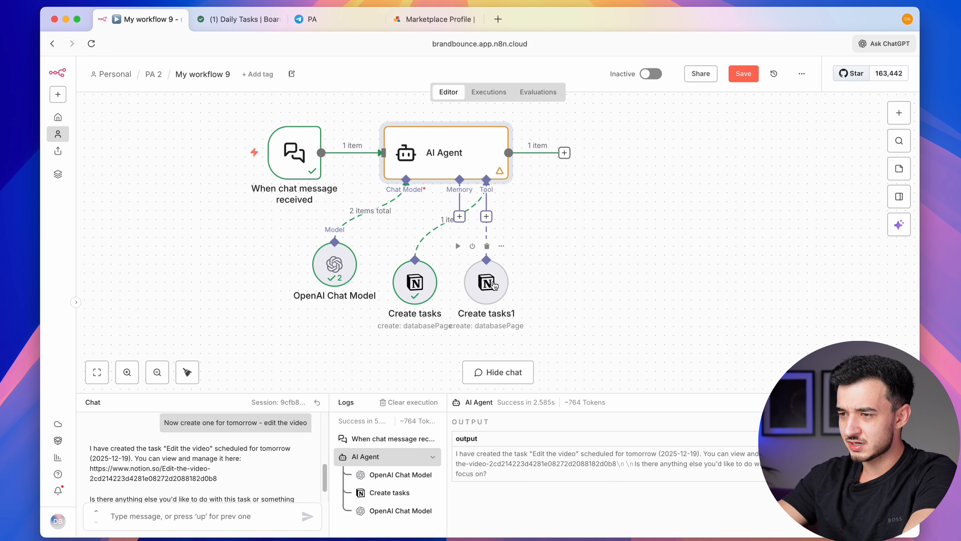
double_click(486, 280)
Change the copy's description to Content Calendar and target the Content Calendar database
left_click_drag(412, 187, 457, 186)
type("Content Calendar")
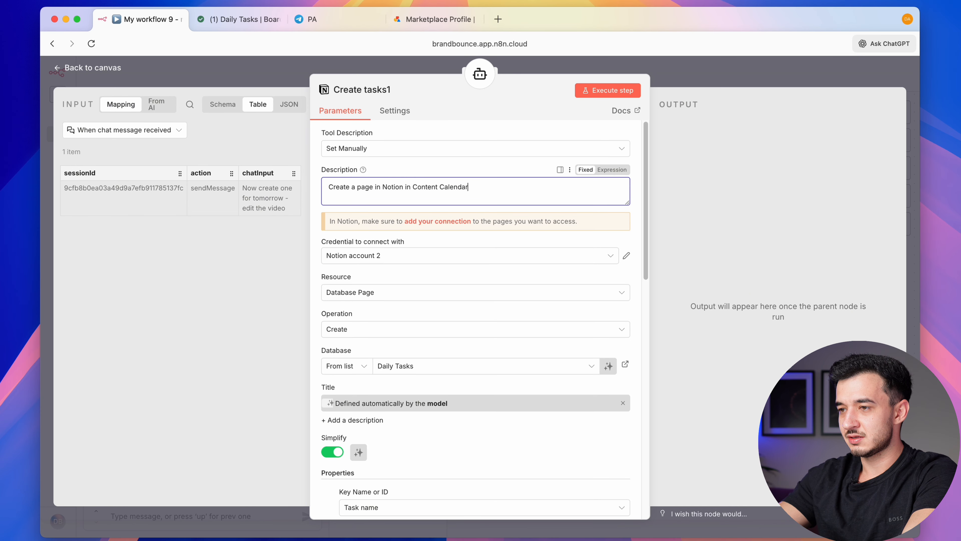
left_click(238, 19)
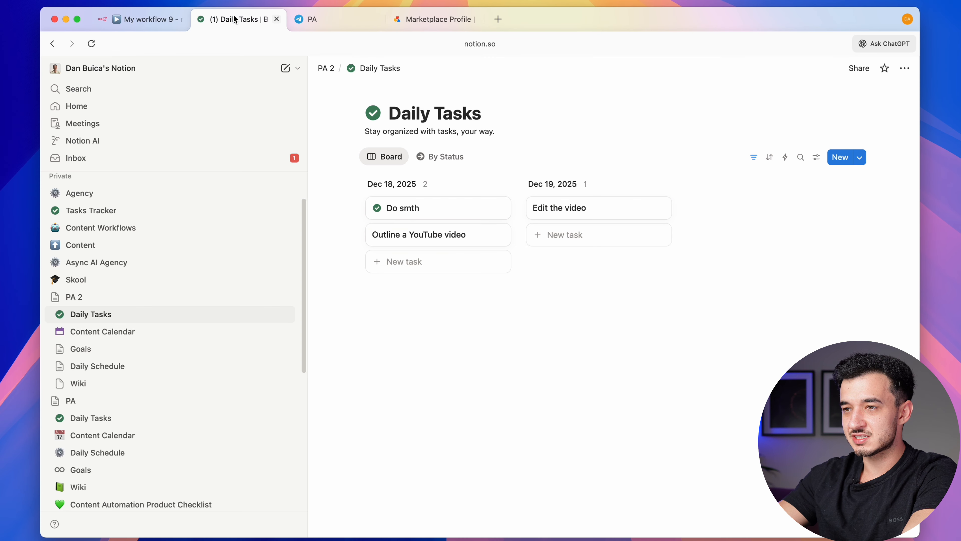
left_click(136, 20)
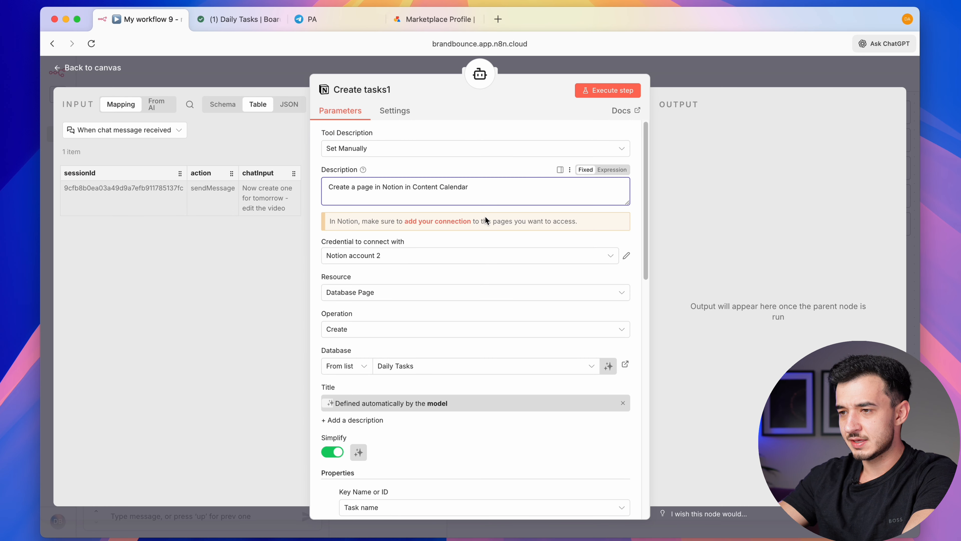
scroll(485, 216, "down", 2)
left_click(427, 328)
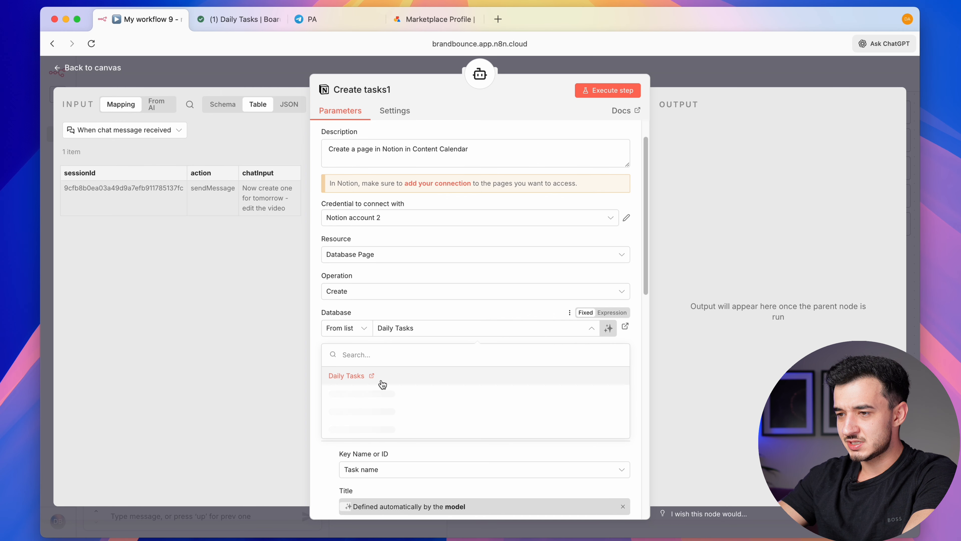
type("content")
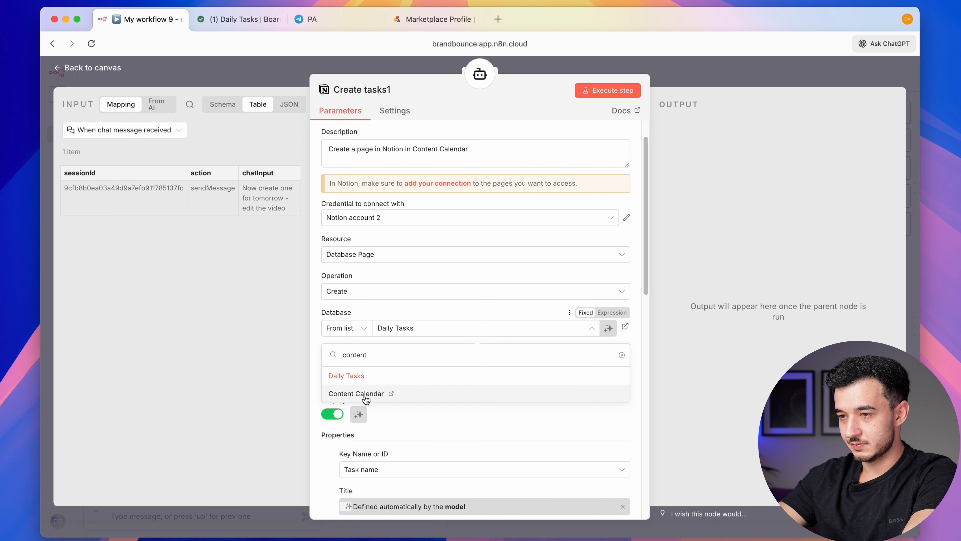
left_click(365, 396)
Rename the duplicated node to 'Create content ideas'
scroll(422, 314, "down", 4)
left_click(422, 313)
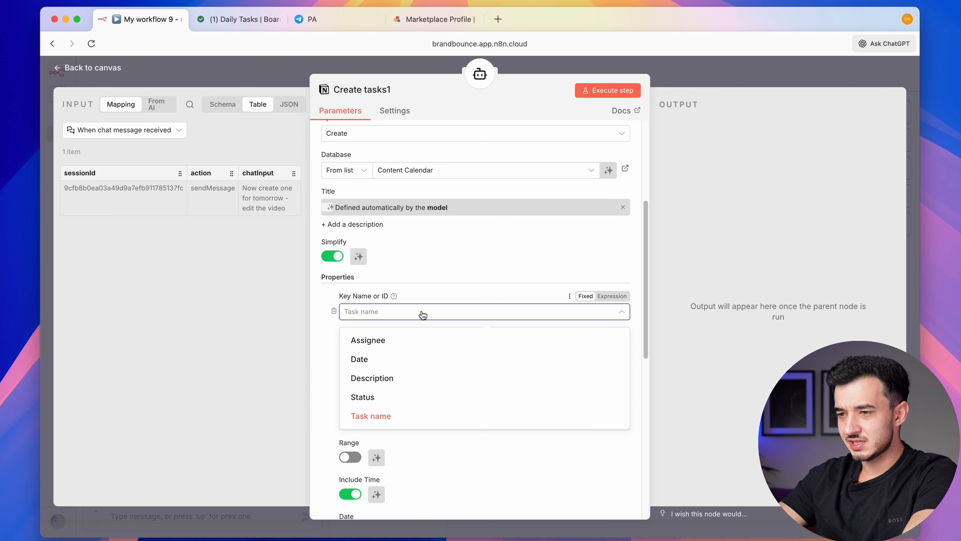
left_click(423, 314)
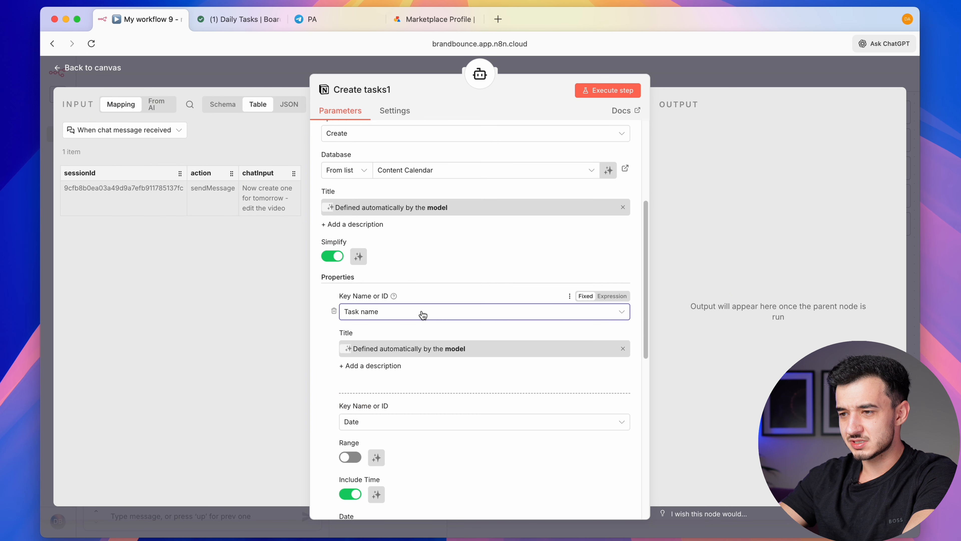
scroll(422, 314, "down", 2)
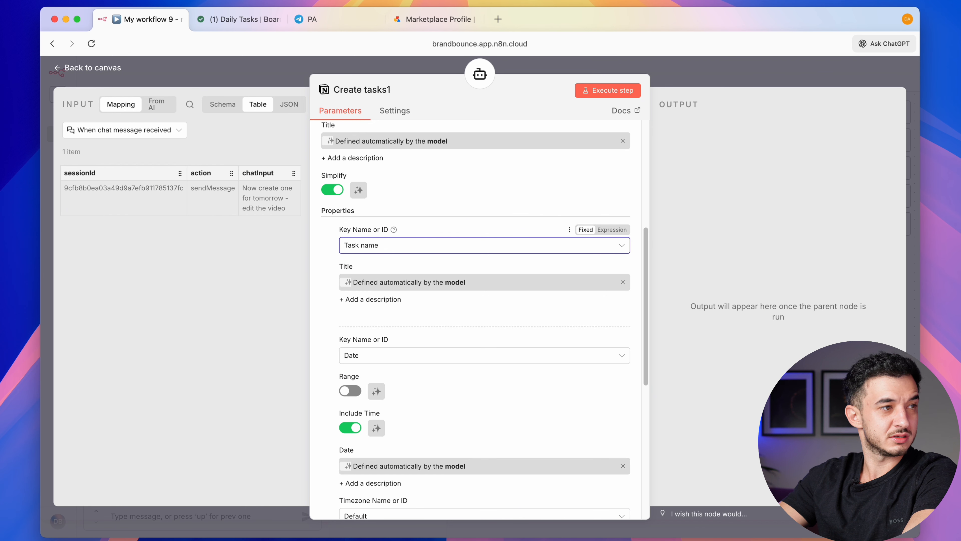
left_click(749, 69)
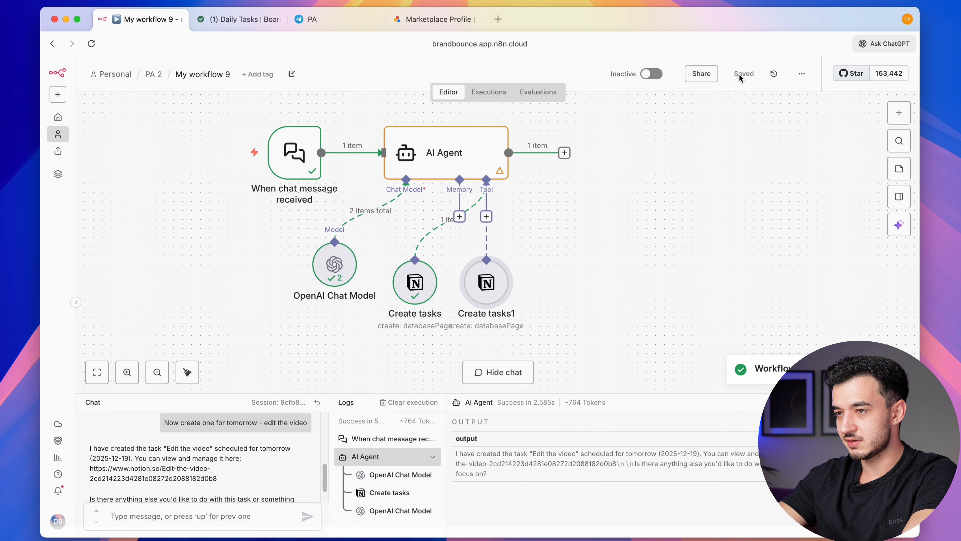
double_click(487, 280)
scroll(416, 273, "down", 5)
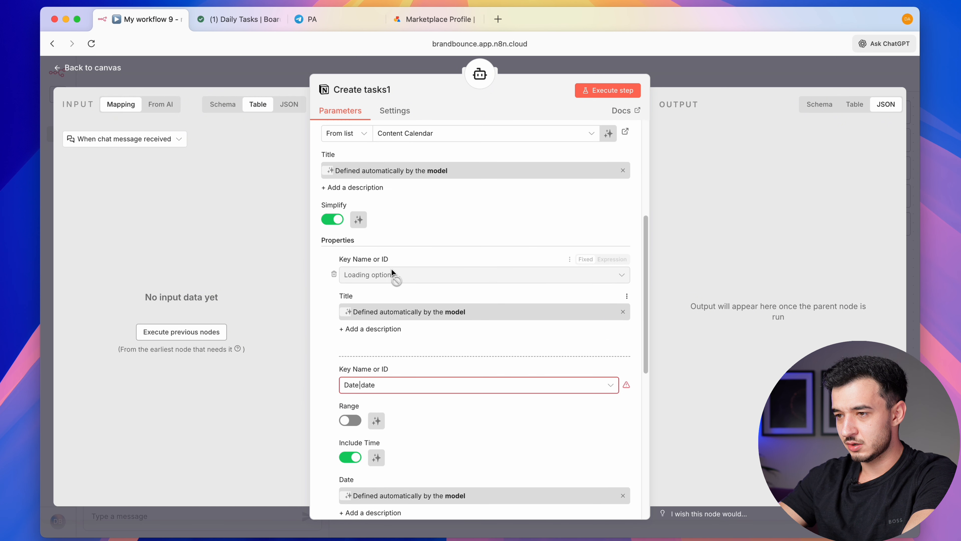
scroll(465, 276, "up", 6)
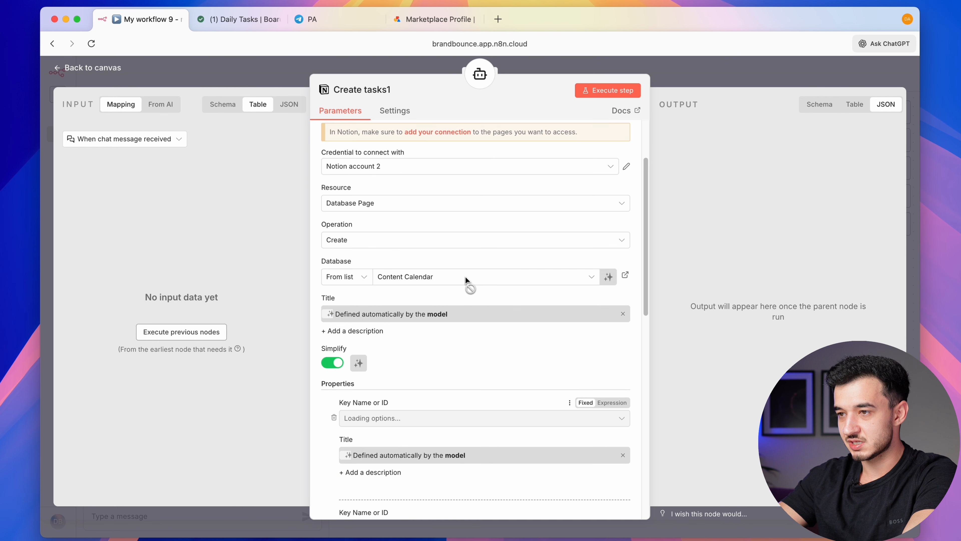
left_click(361, 90)
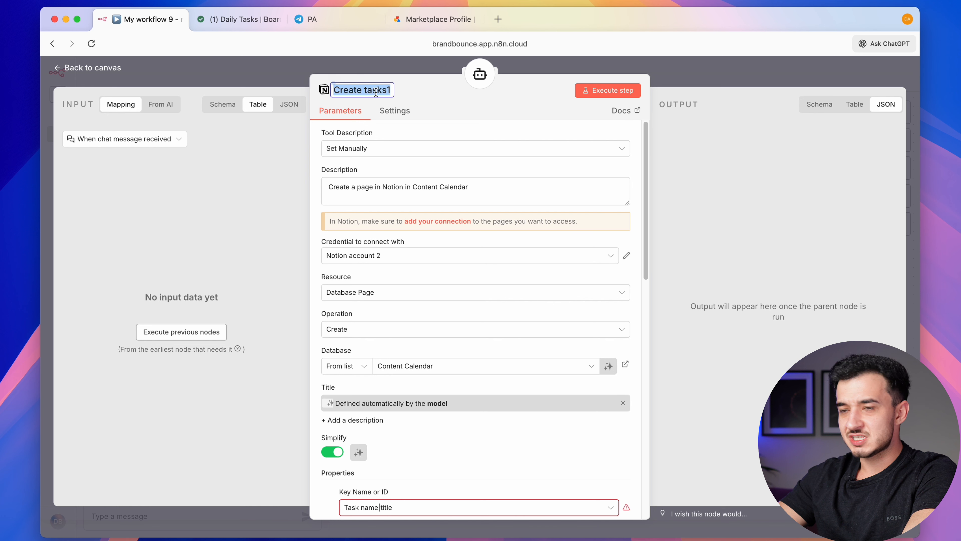
type("Create content ideas")
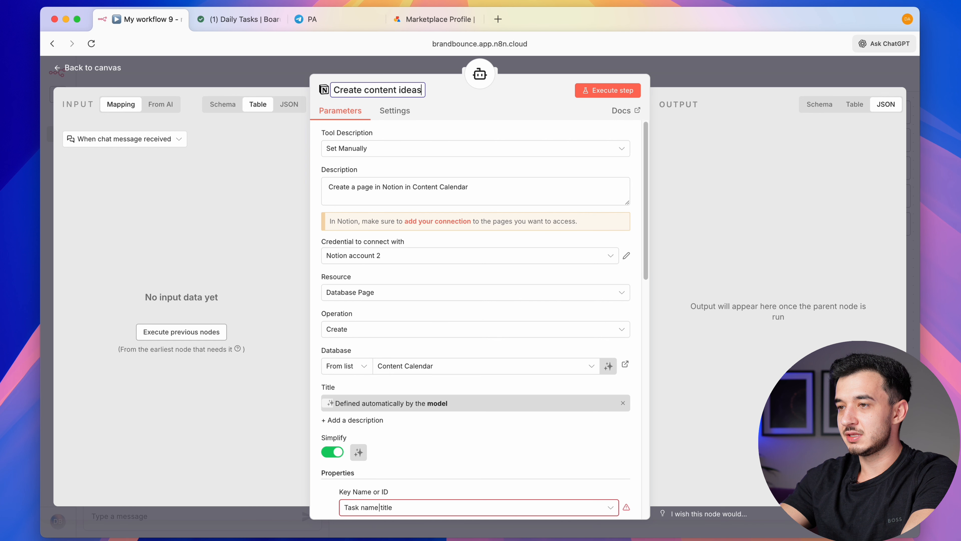
Map the page properties to Content name and Publish date
scroll(432, 251, "down", 3)
left_click(422, 410)
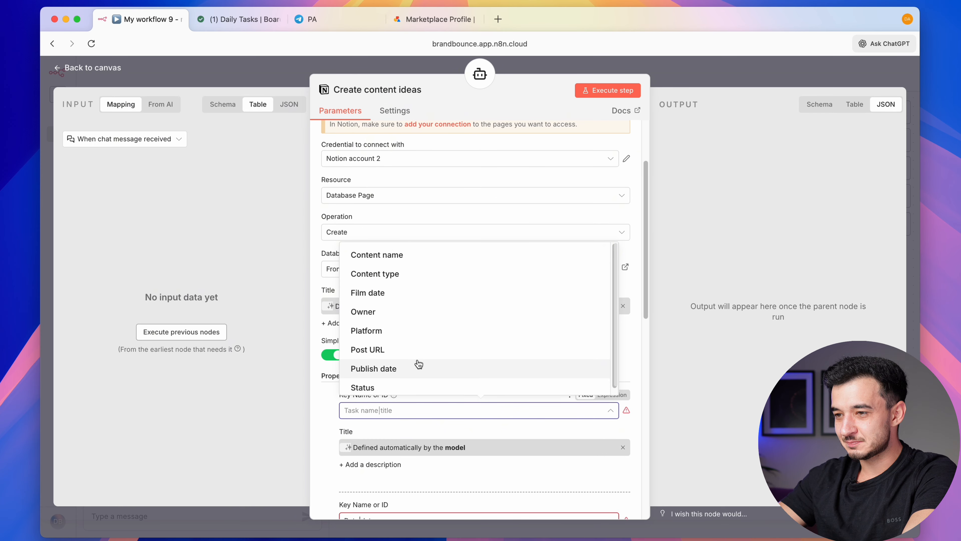
left_click(382, 254)
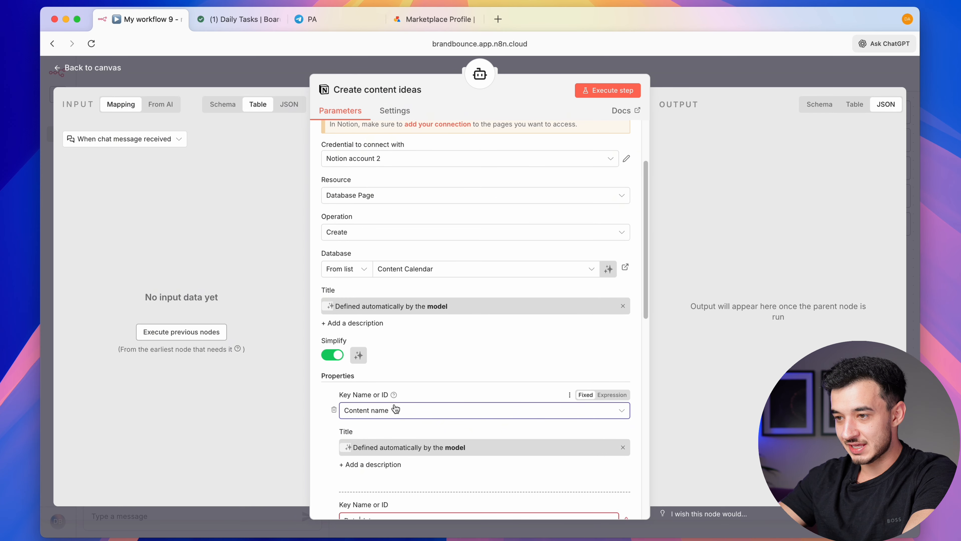
scroll(396, 409, "down", 5)
left_click(404, 354)
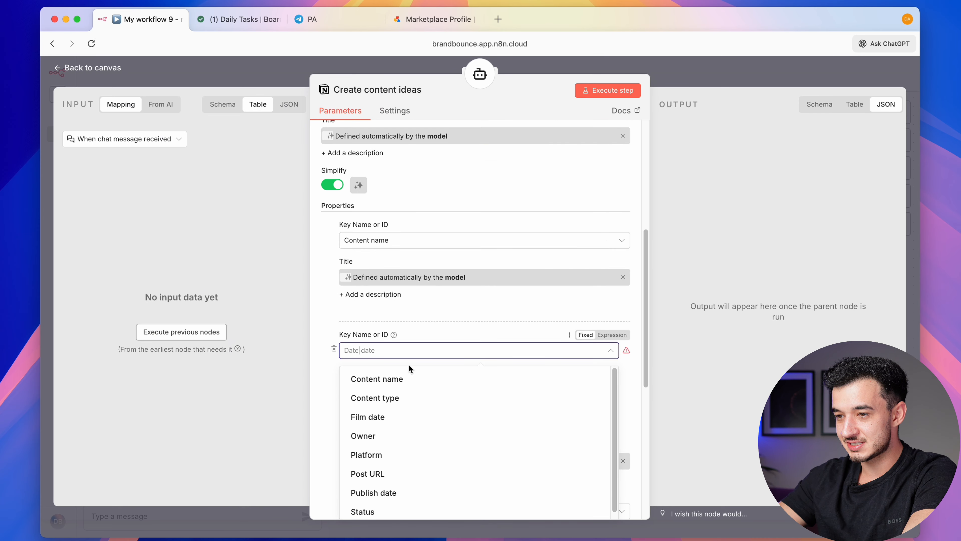
left_click(393, 492)
Remove the leftover Description property and save the workflow
scroll(409, 433, "down", 2)
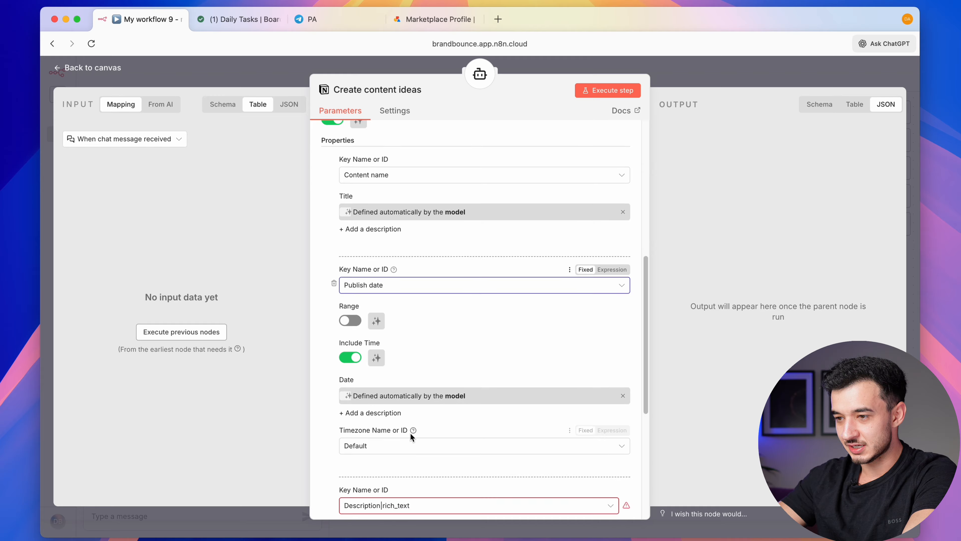
scroll(440, 410, "down", 4)
left_click(461, 353)
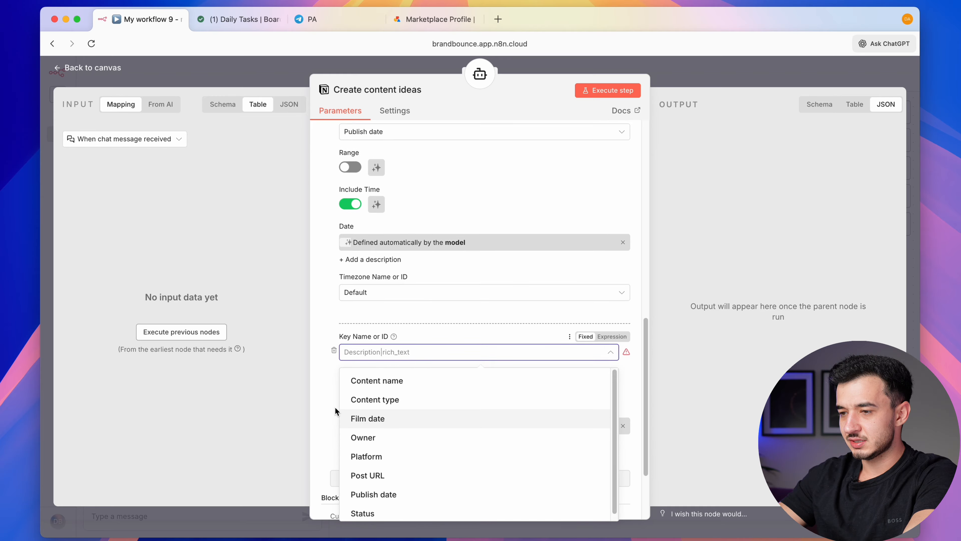
left_click(326, 429)
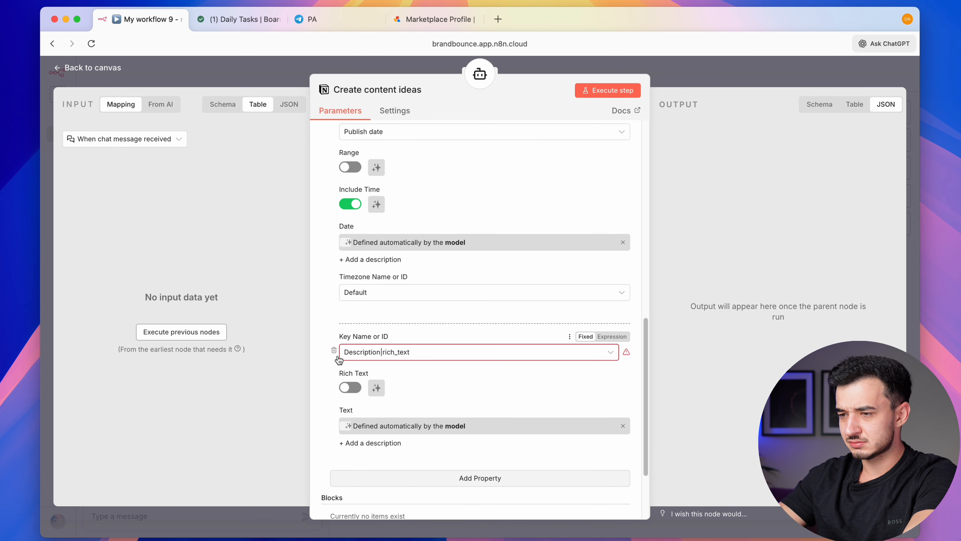
left_click(335, 352)
scroll(370, 332, "up", 2)
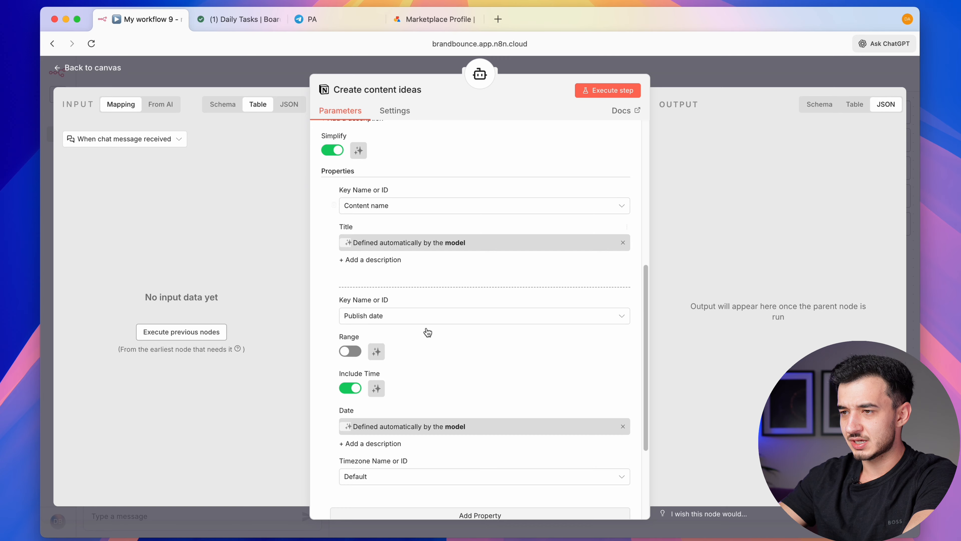
scroll(409, 344, "down", 5)
key("super+s")
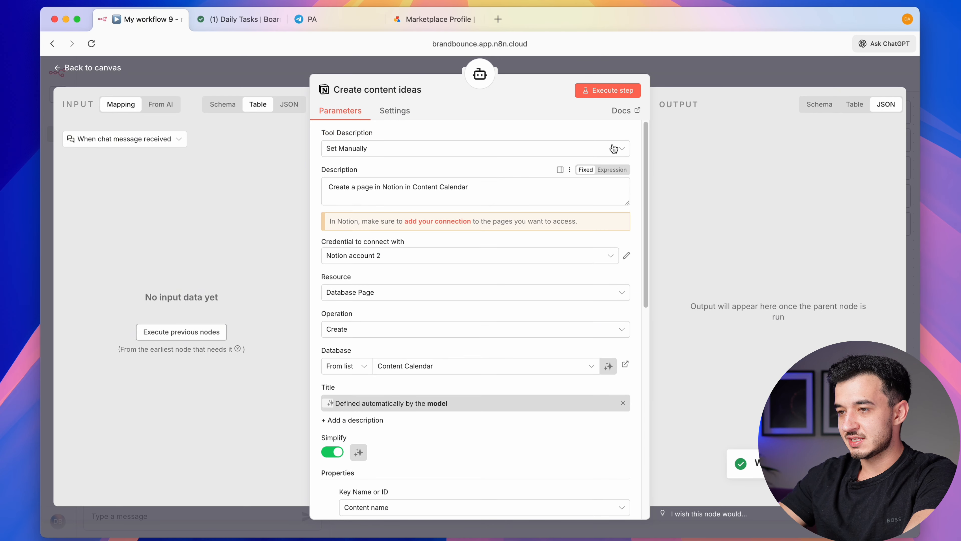
Ask the agent to add a video for today called 'How to start in AI Automation'
left_click(729, 74)
left_click(118, 512)
type("now add a video for today calle")
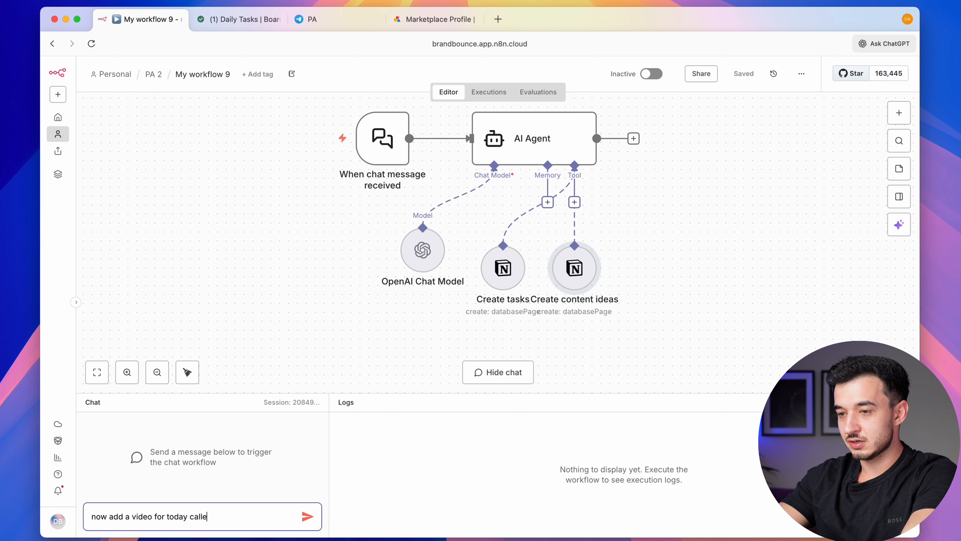
type("d How to start in A")
key("BackSpace")
type("in AI Automation")
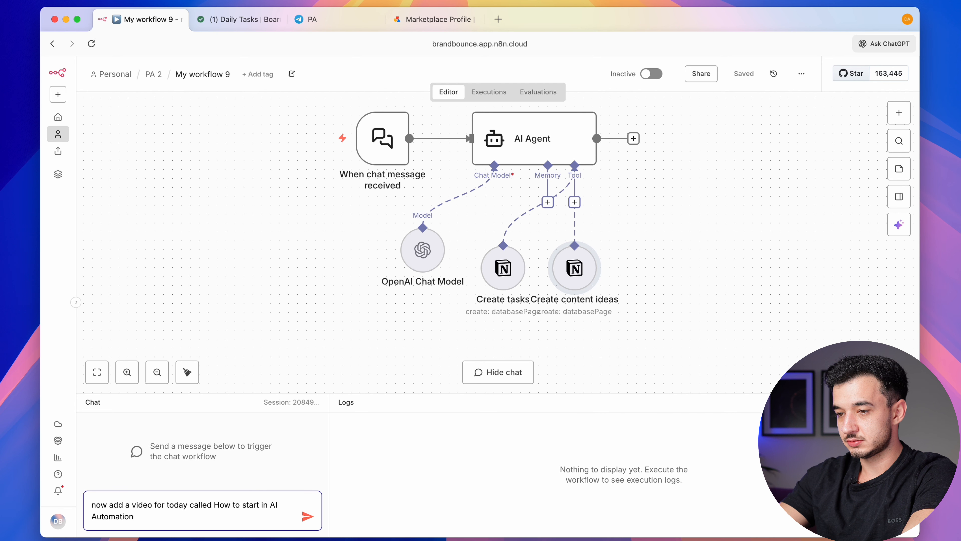
key("Return")
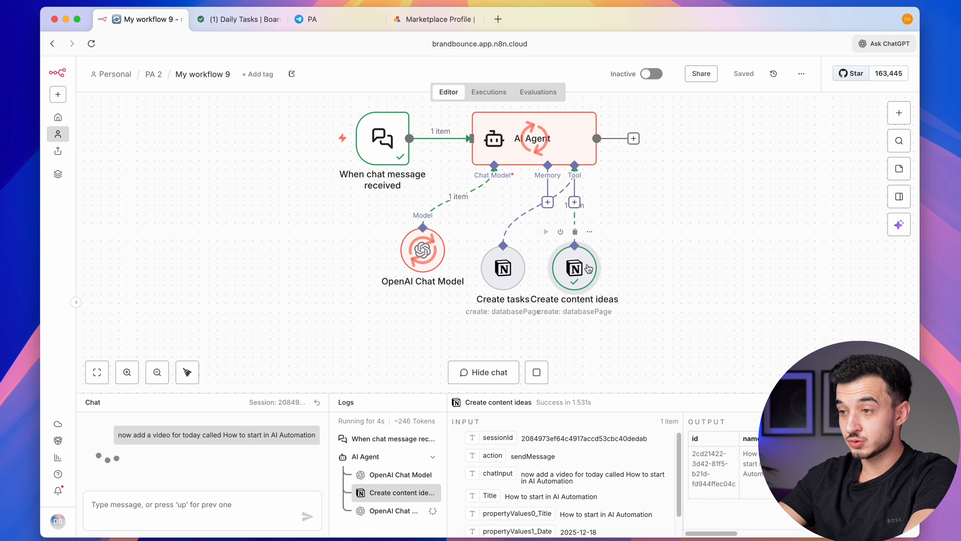
Reload Notion's Content Calendar, inspect Test 1, then open the new December 18 entry
left_click(265, 19)
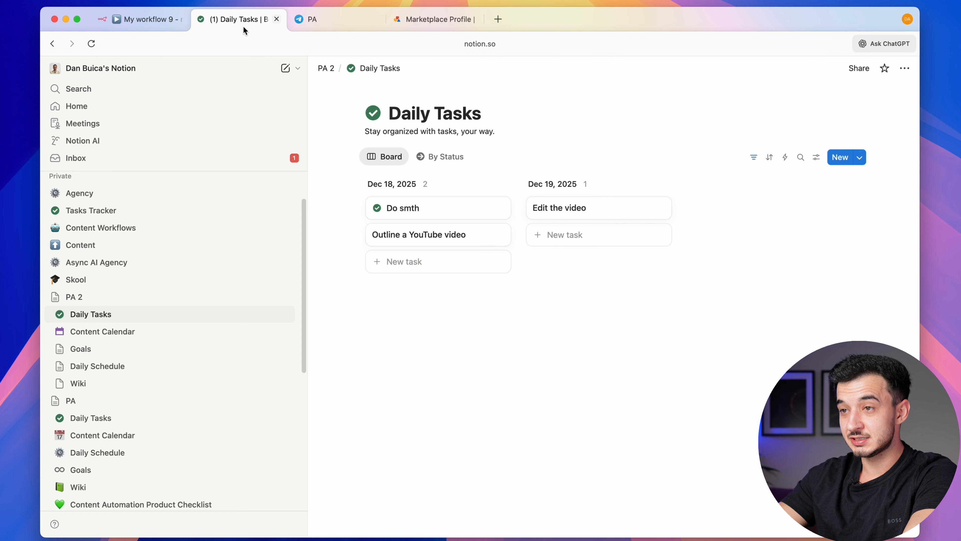
left_click(133, 334)
scroll(523, 343, "down", 2)
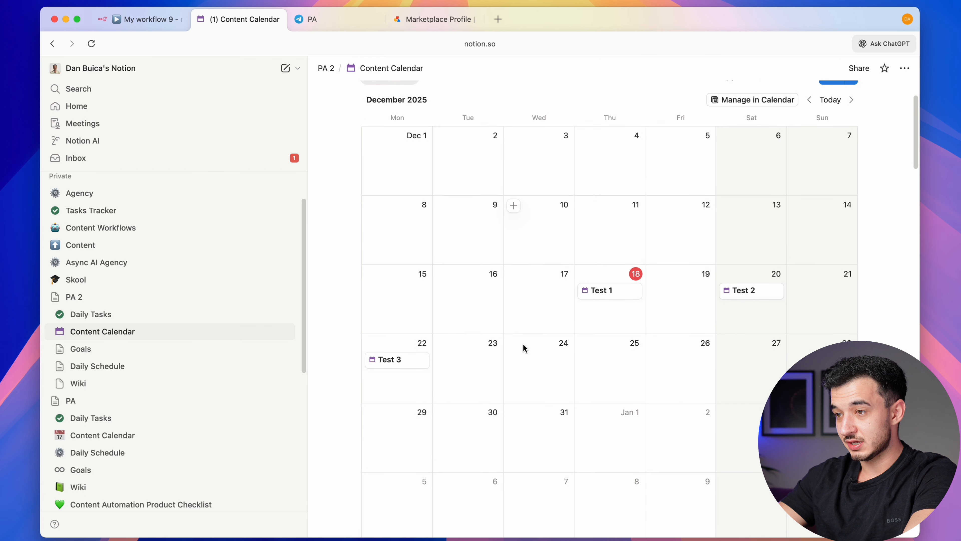
key("super+r")
left_click(601, 292)
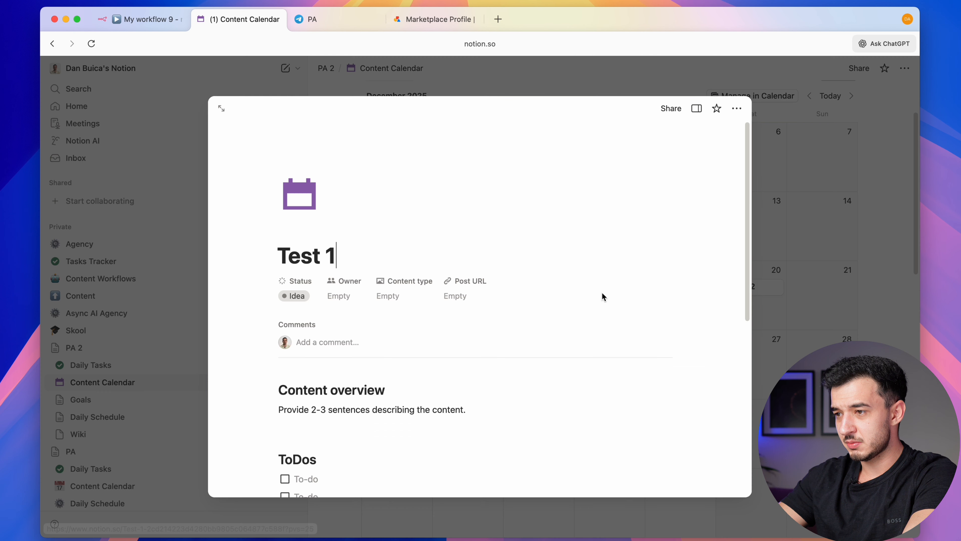
scroll(611, 358, "down", 1)
scroll(612, 358, "down", 3)
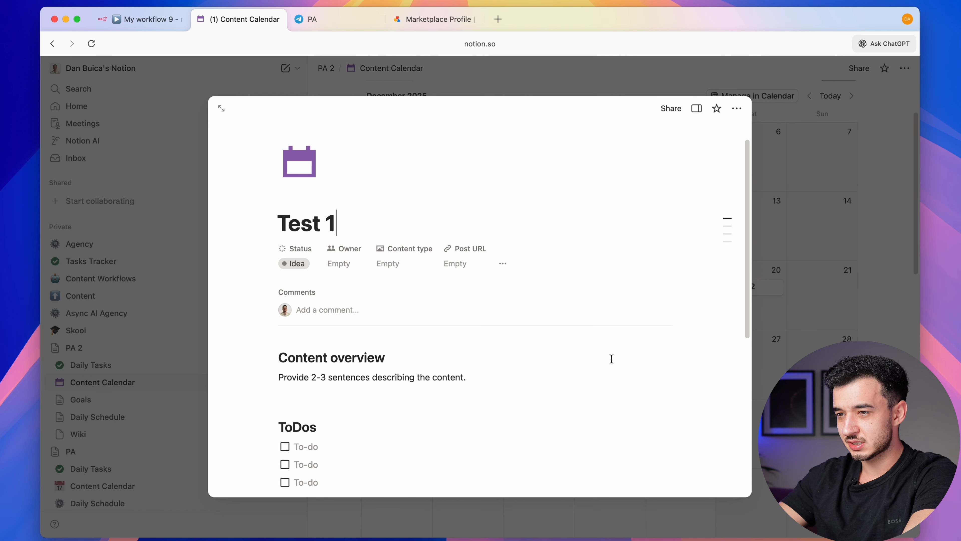
key("Escape")
left_click(714, 157)
left_click(744, 221)
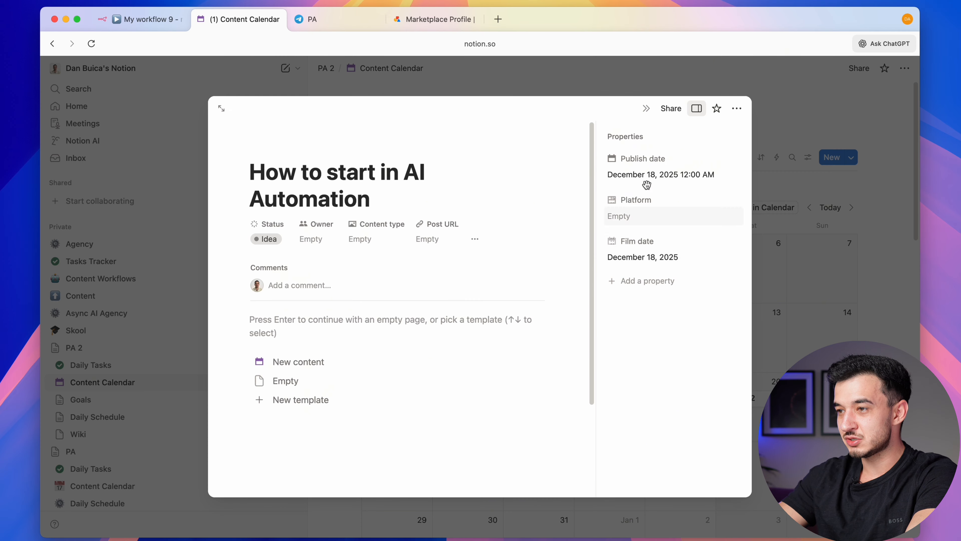
left_click(126, 25)
Add a Film date property to Create content ideas, with its date filled by the model
double_click(581, 268)
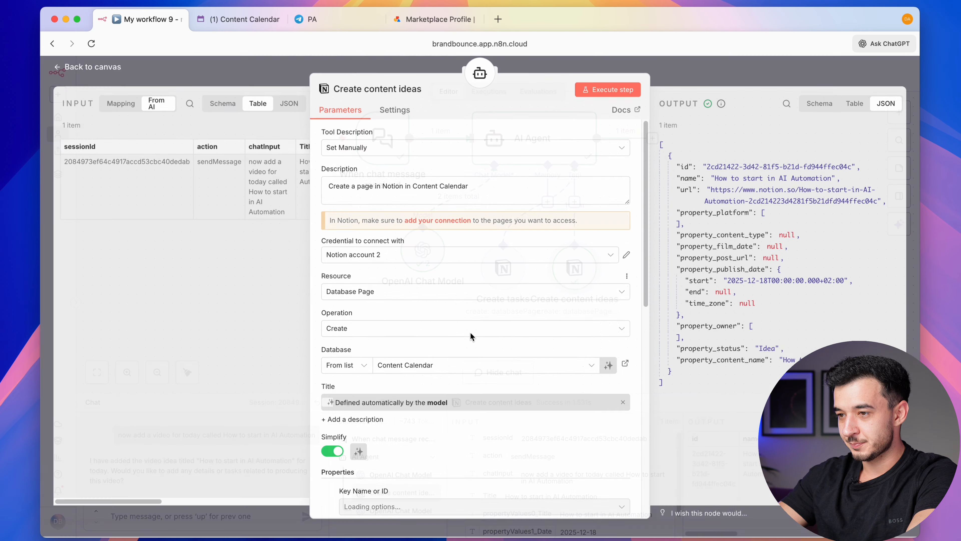
scroll(470, 332, "down", 8)
scroll(436, 381, "down", 5)
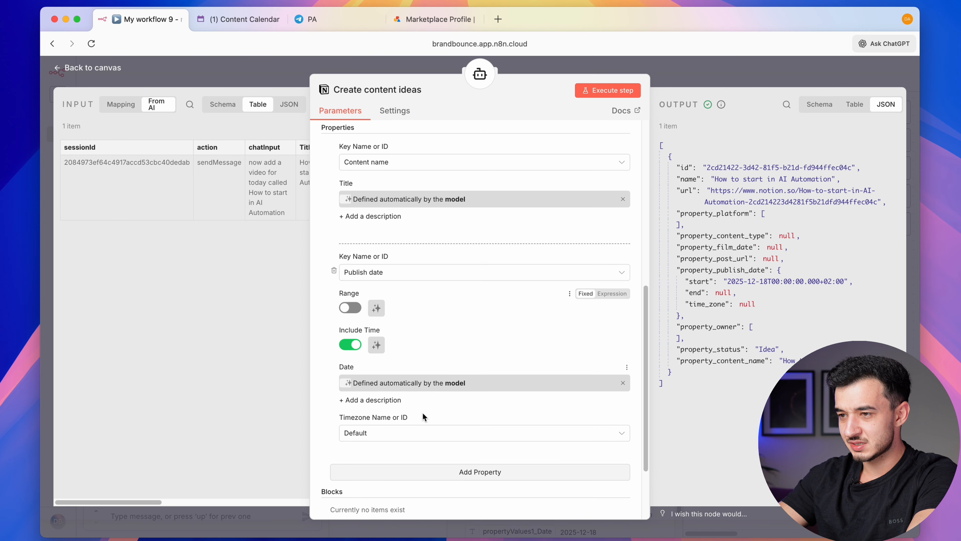
left_click(461, 447)
scroll(439, 447, "down", 2)
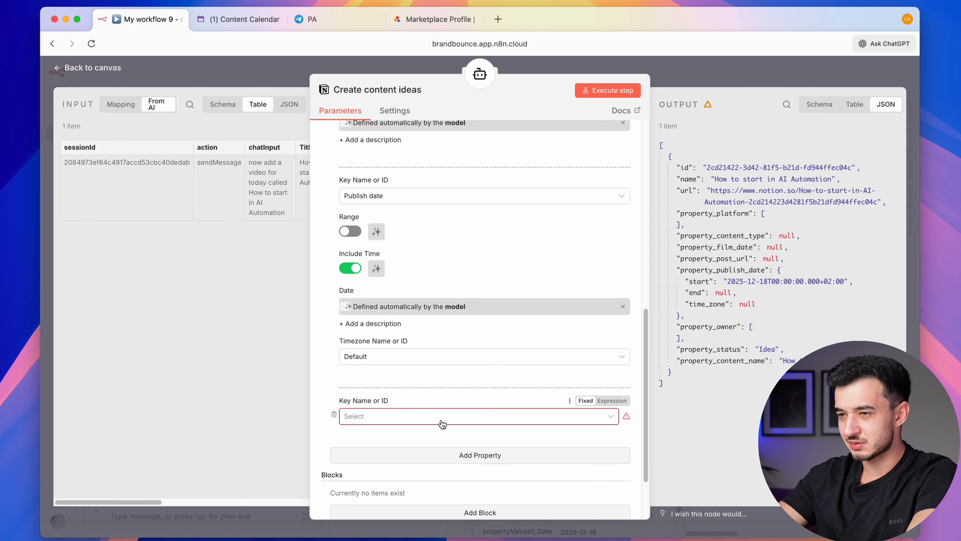
left_click(439, 420)
left_click(405, 299)
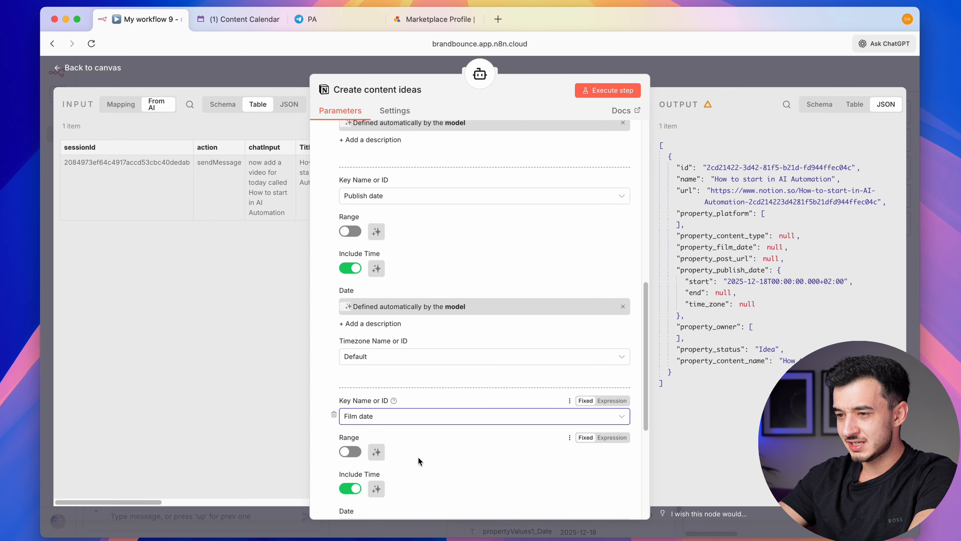
scroll(603, 403, "down", 4)
left_click(621, 401)
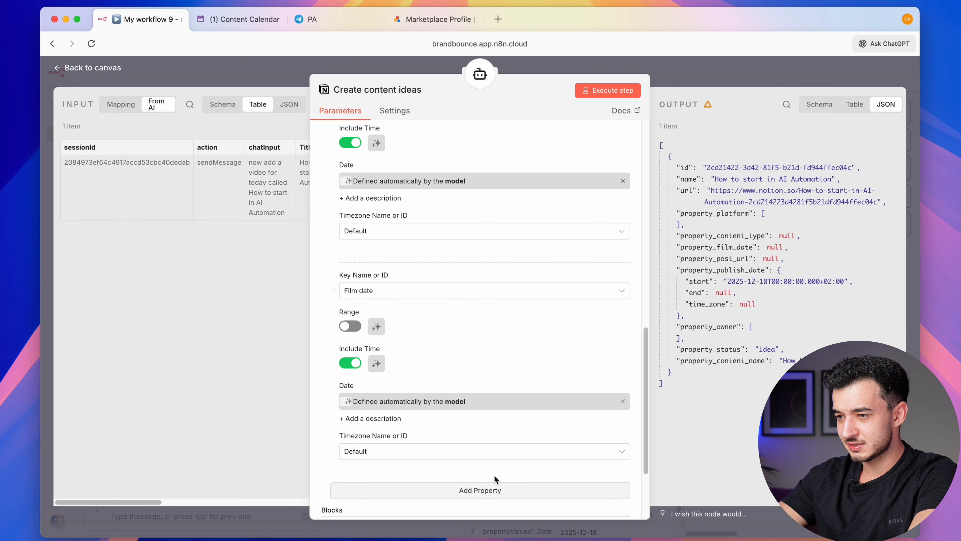
scroll(621, 401, "down", 3)
left_click(685, 78)
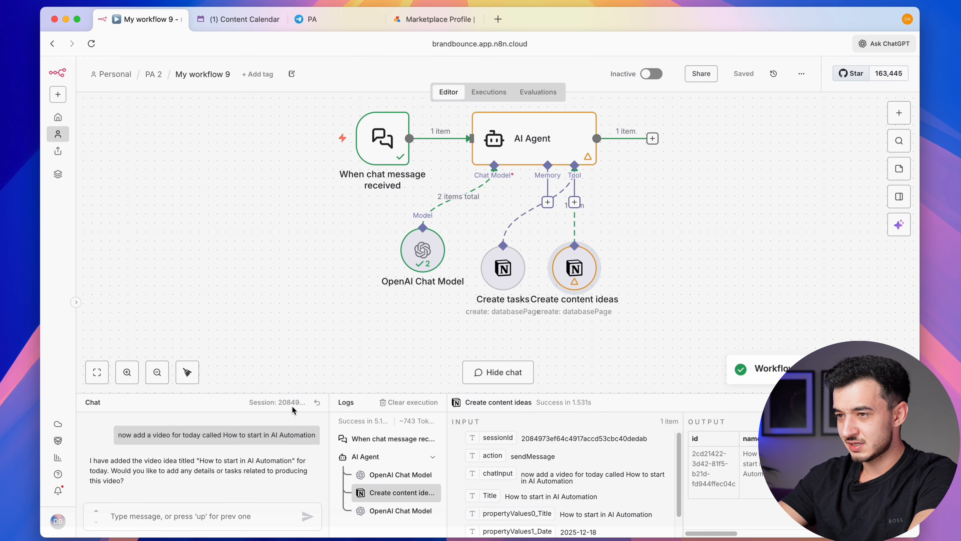
Ask the agent to add 'The basics of AI Automation' for tomorrow
left_click(179, 515)
type("add another ")
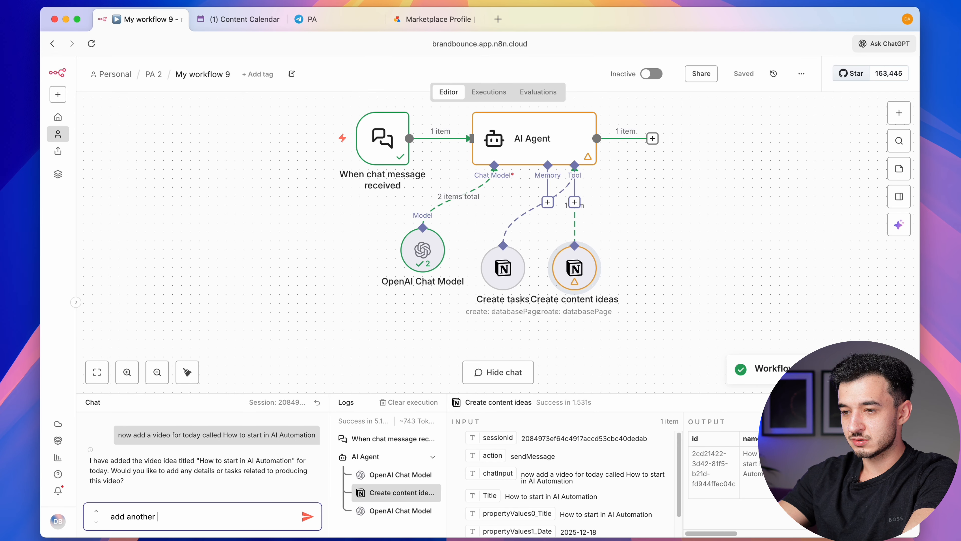
type("one for tomorr")
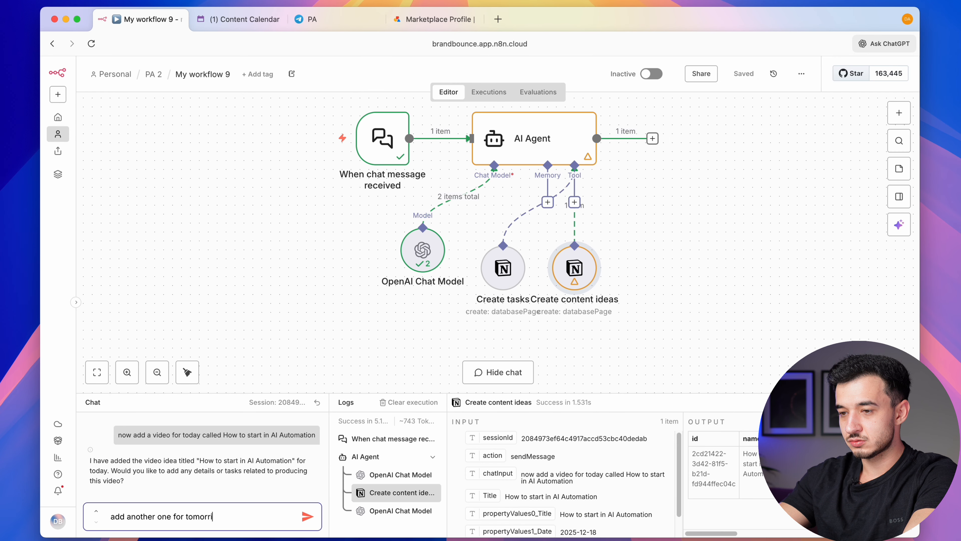
type("ow - The basics of AI")
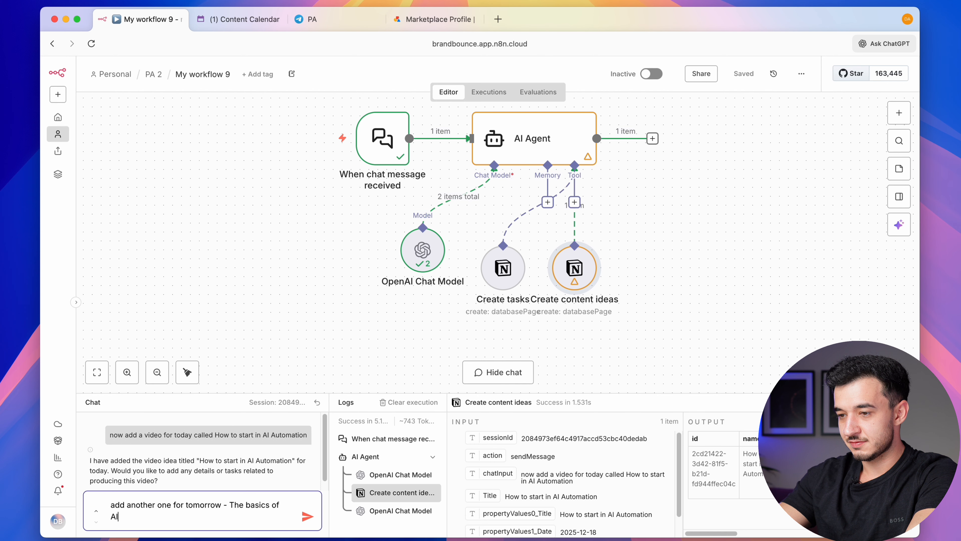
type(" Automation")
key("Return")
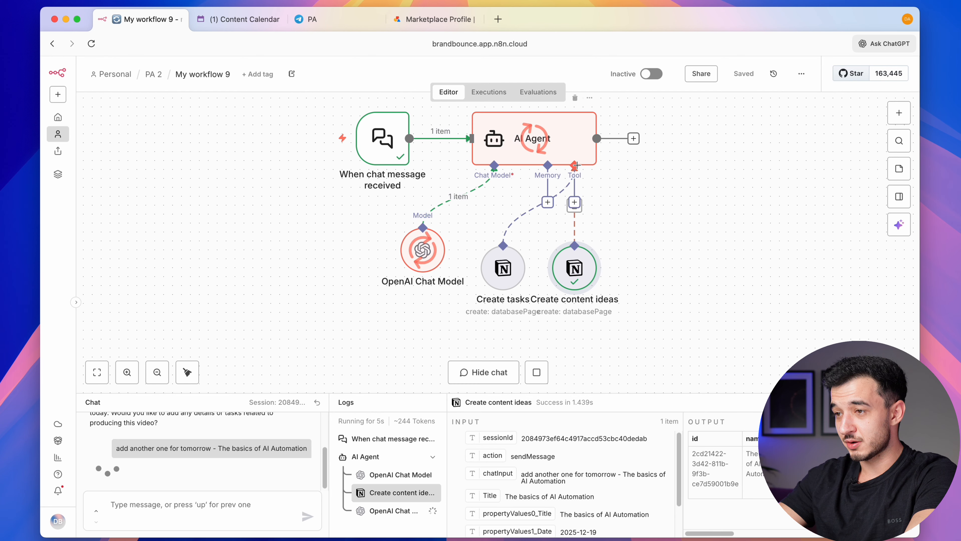
Verify The basics of AI Automation entry in Notion's Content Calendar
left_click(238, 19)
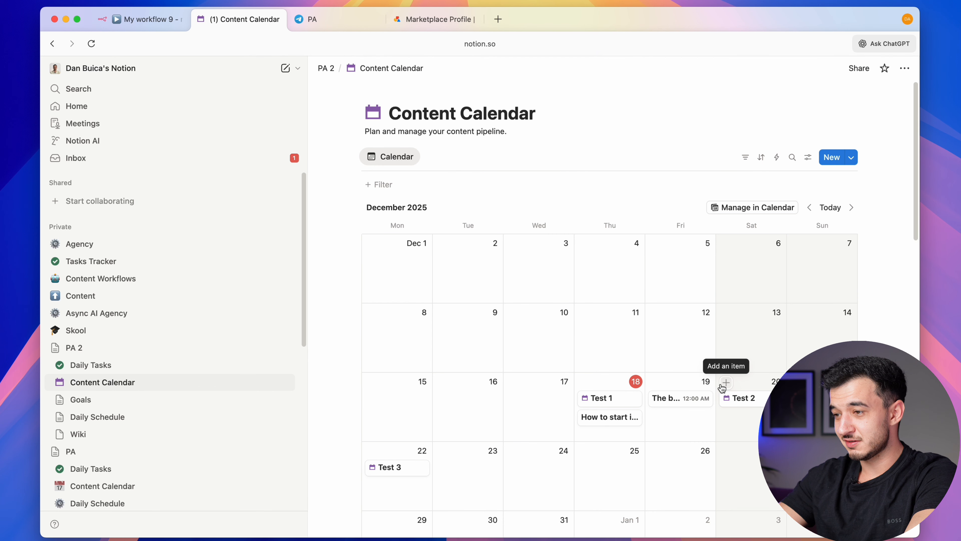
left_click(665, 399)
scroll(564, 259, "down", 3)
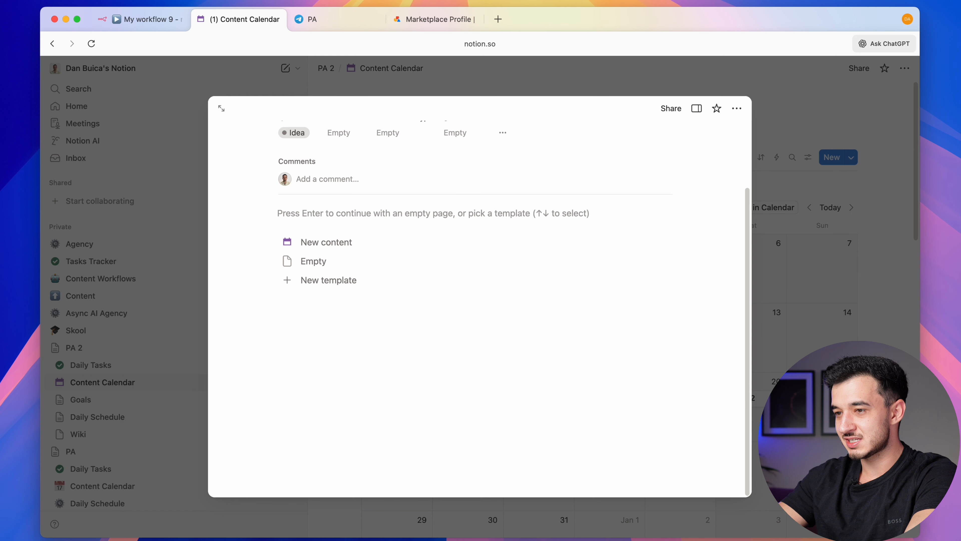
left_click(802, 265)
scroll(803, 265, "down", 4)
left_click(145, 25)
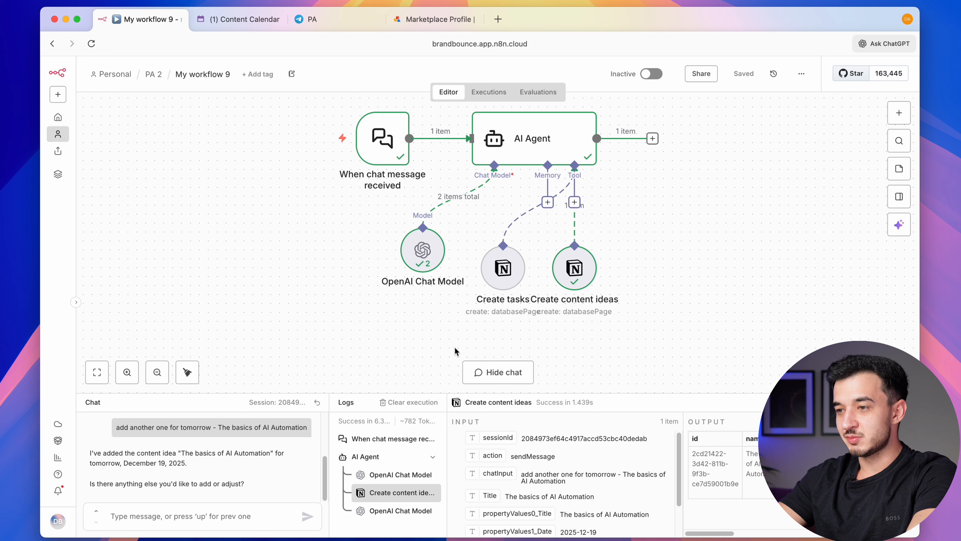
mouse_move(454, 348)
left_mouse_down()
mouse_move(683, 245)
mouse_move(685, 199)
left_mouse_up()
Shift the Notion tools right and attach Simple Memory with a 5-interaction context window
left_click_drag(582, 274, 671, 270)
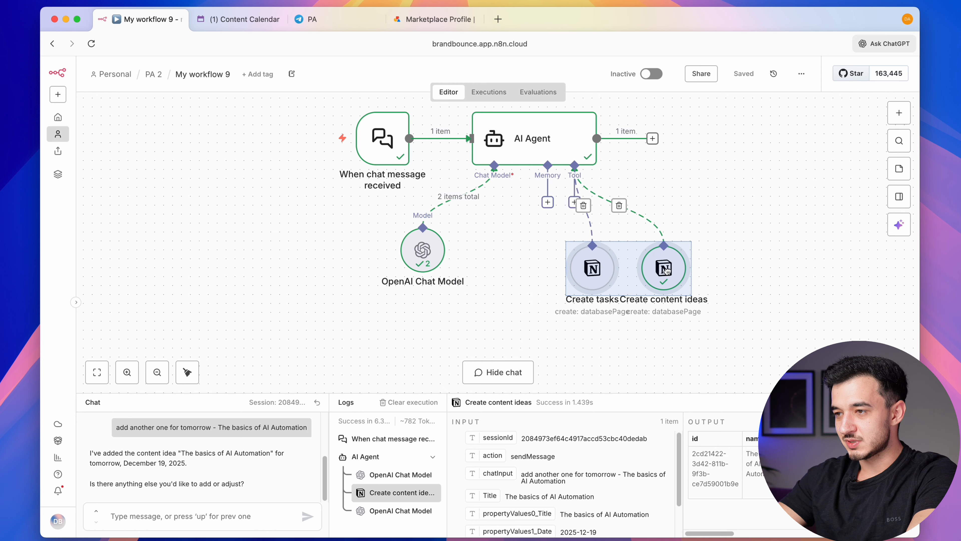
left_click(529, 276)
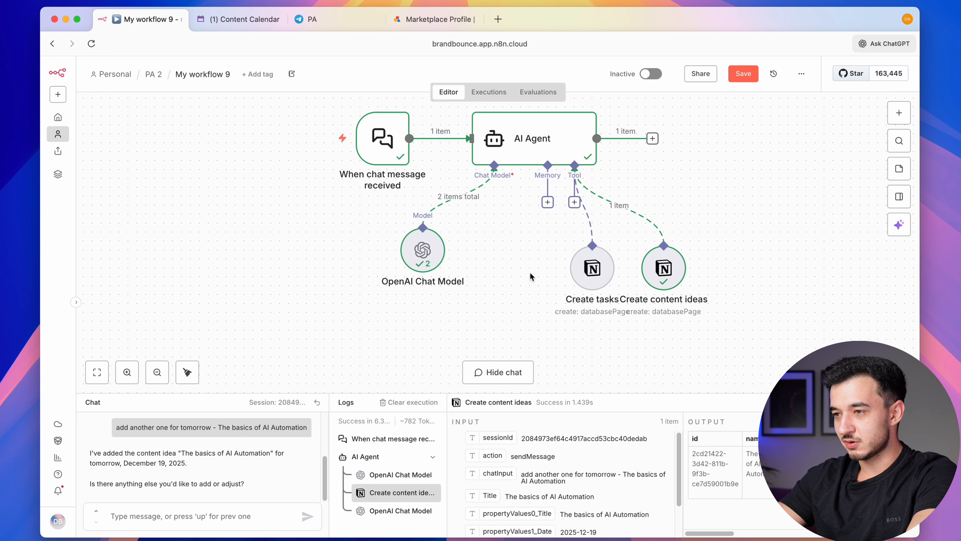
left_click(548, 203)
left_click(752, 205)
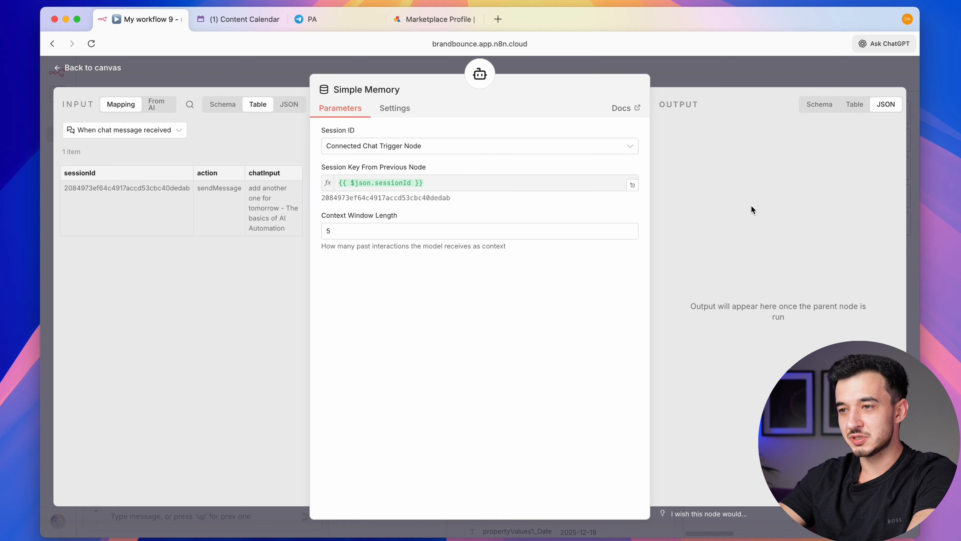
left_click(426, 232)
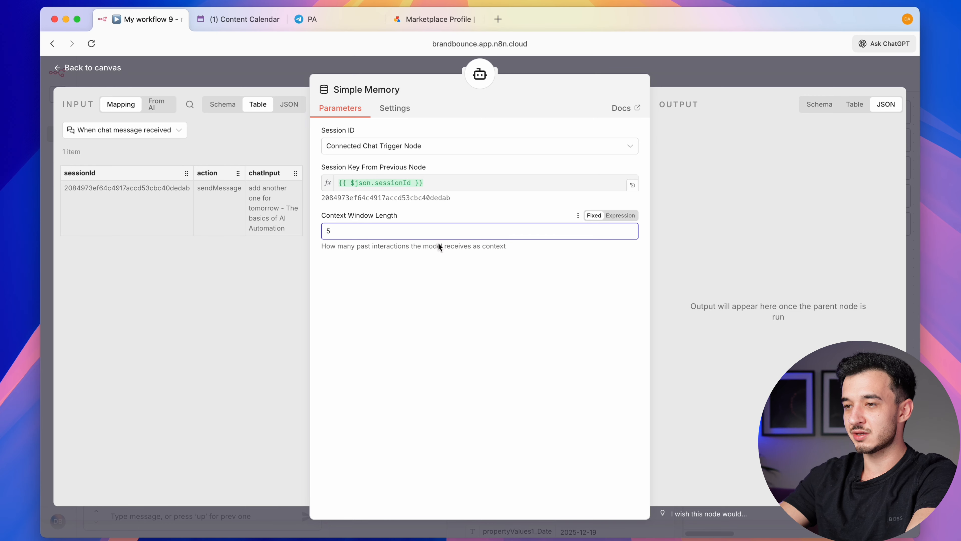
left_click(682, 65)
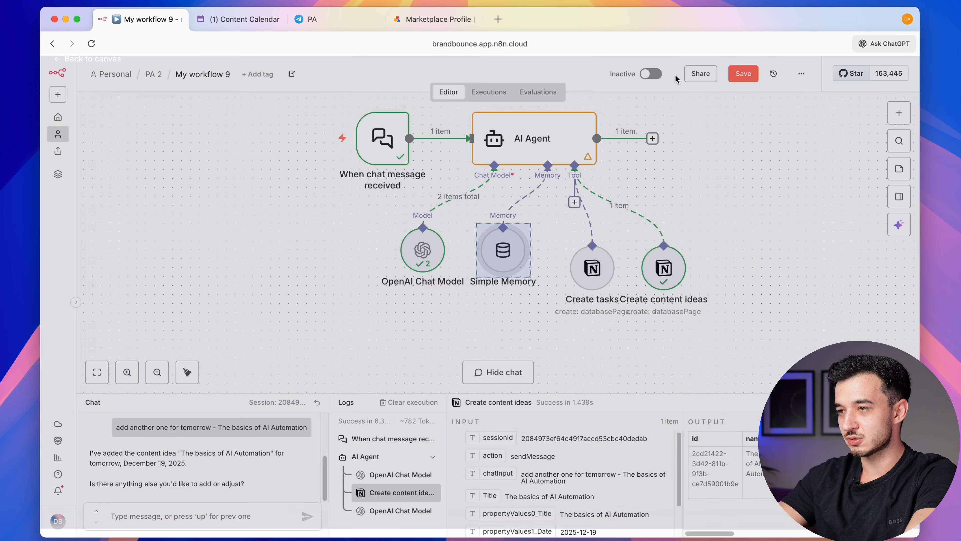
scroll(515, 343, "right", 5)
scroll(515, 343, "down", 2)
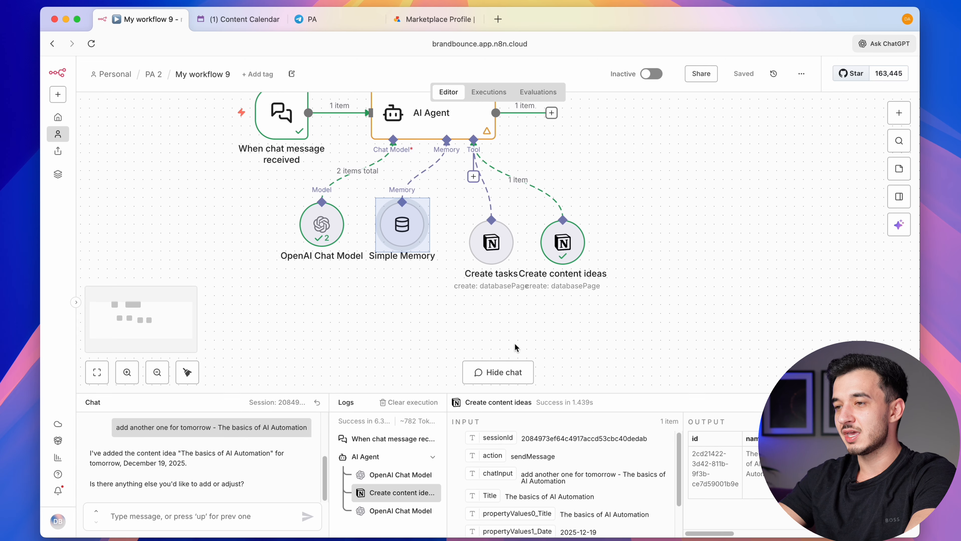
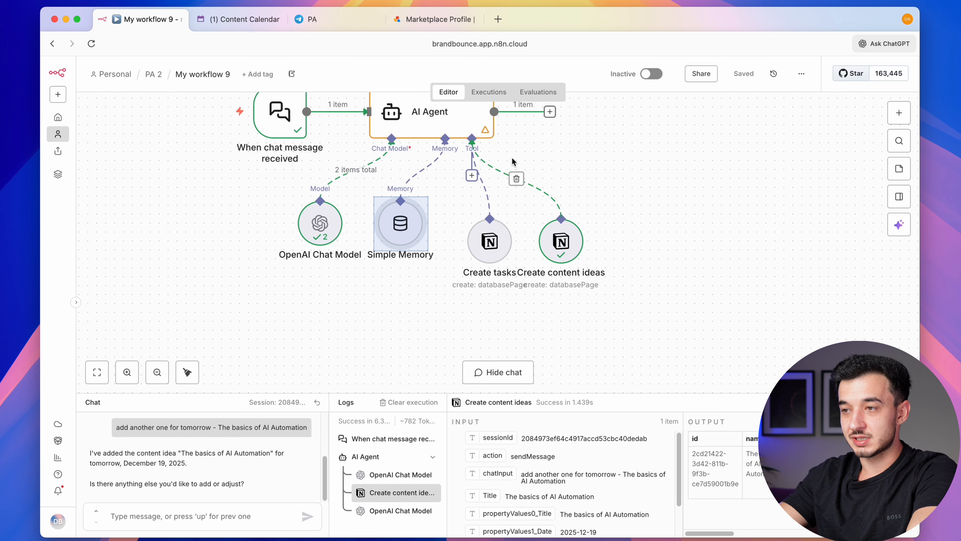
Add a Notion tool that gets many database pages from the Daily Tasks database
scroll(479, 226, "right", 1)
scroll(479, 227, "up", 1)
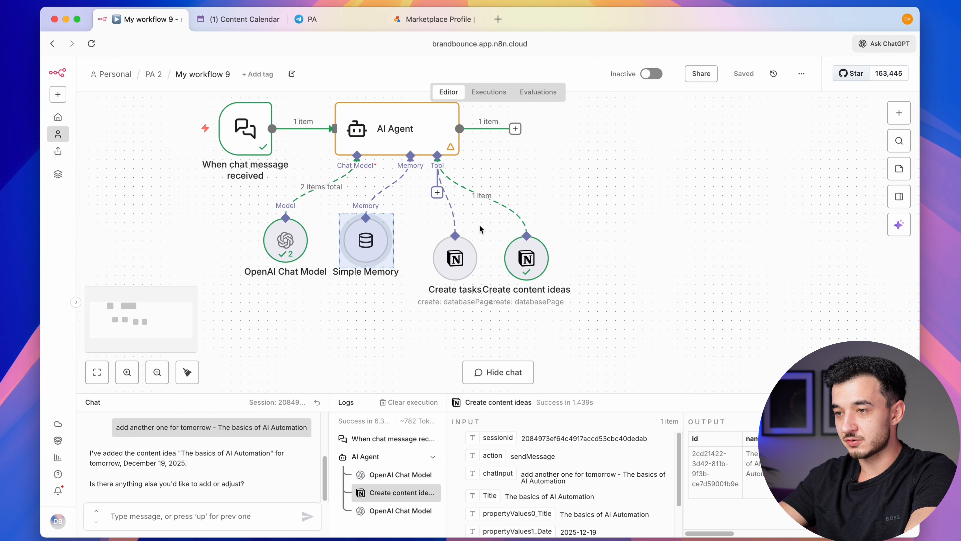
left_click(436, 194)
type("notion")
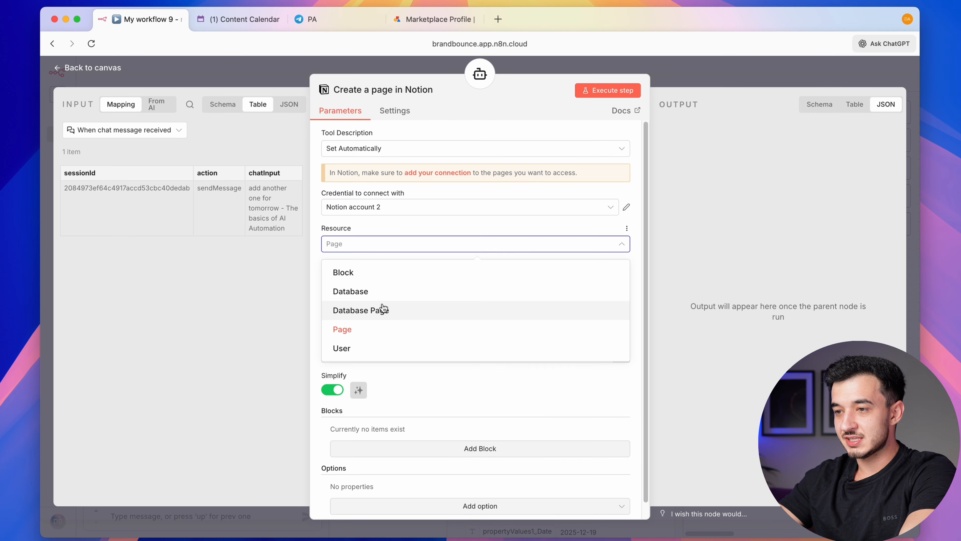
left_click(380, 307)
left_click(378, 281)
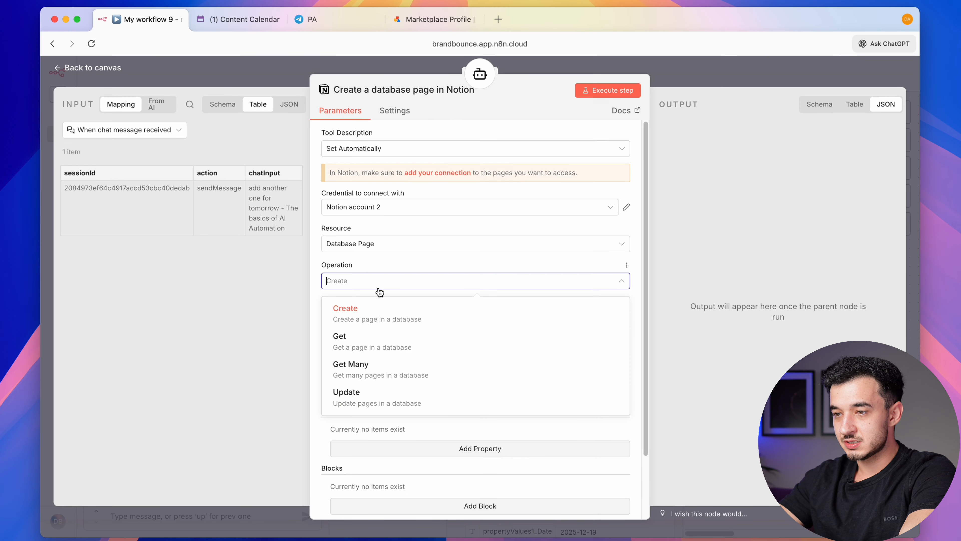
left_click(378, 370)
scroll(450, 306, "down", 1)
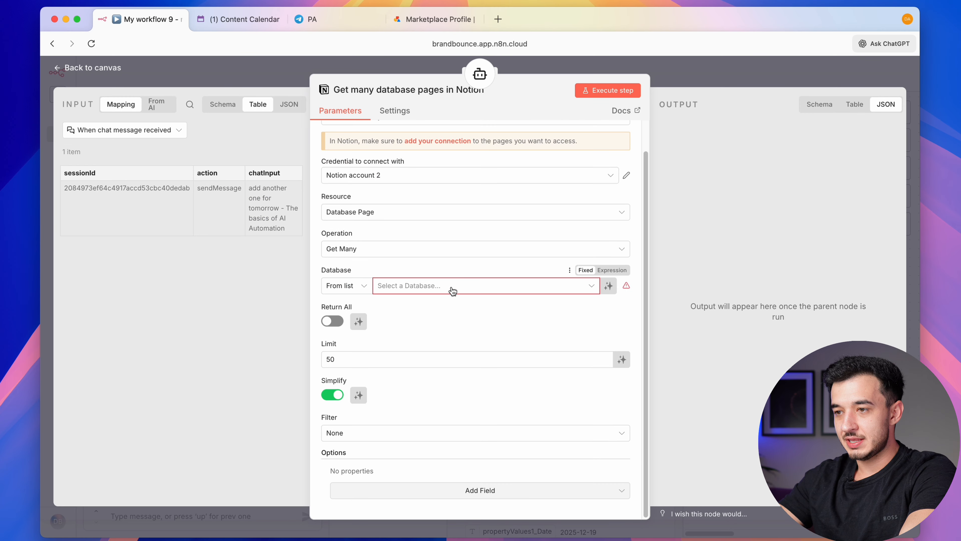
left_click(452, 293)
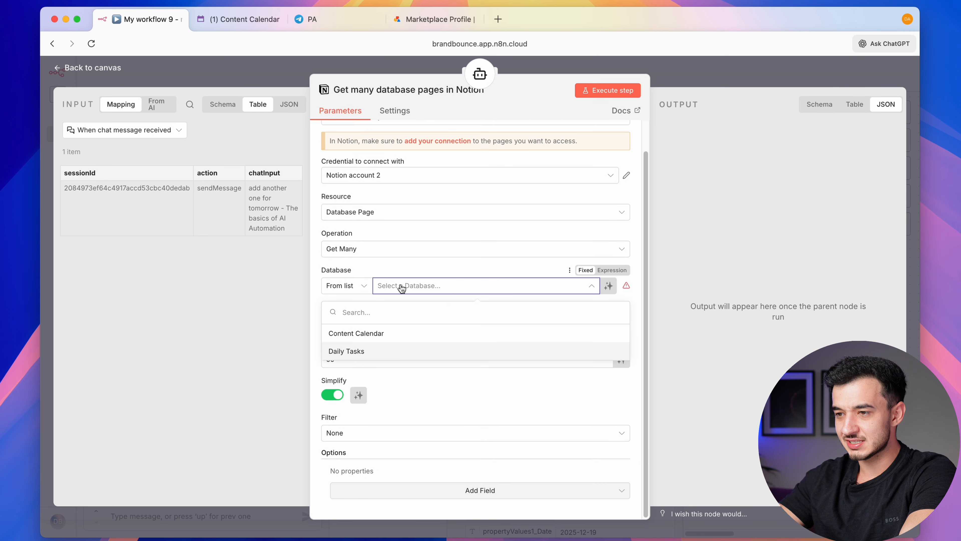
left_click(405, 353)
Let the model set the limit, and filter Date On Or After a model-chosen date
double_click(392, 358)
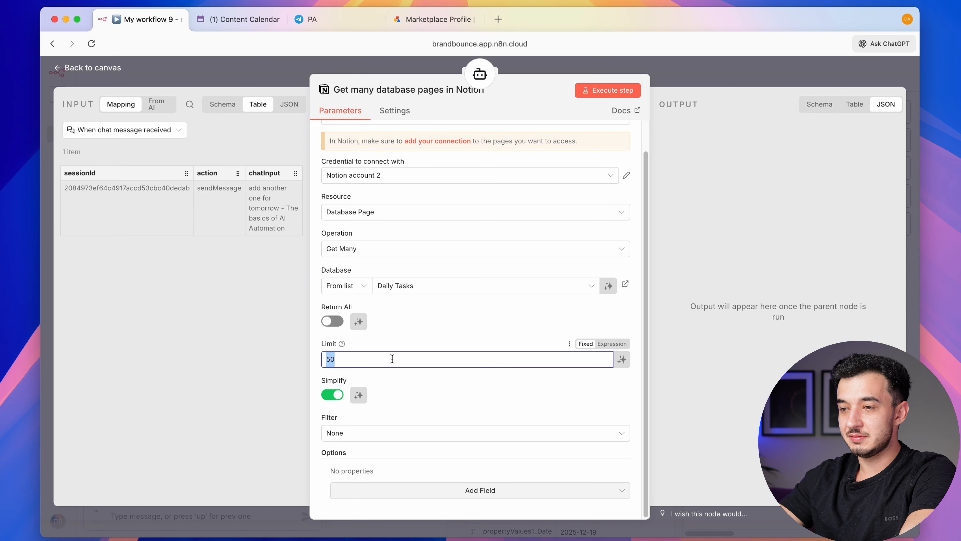
key("BackSpace")
left_click(622, 359)
left_click(379, 439)
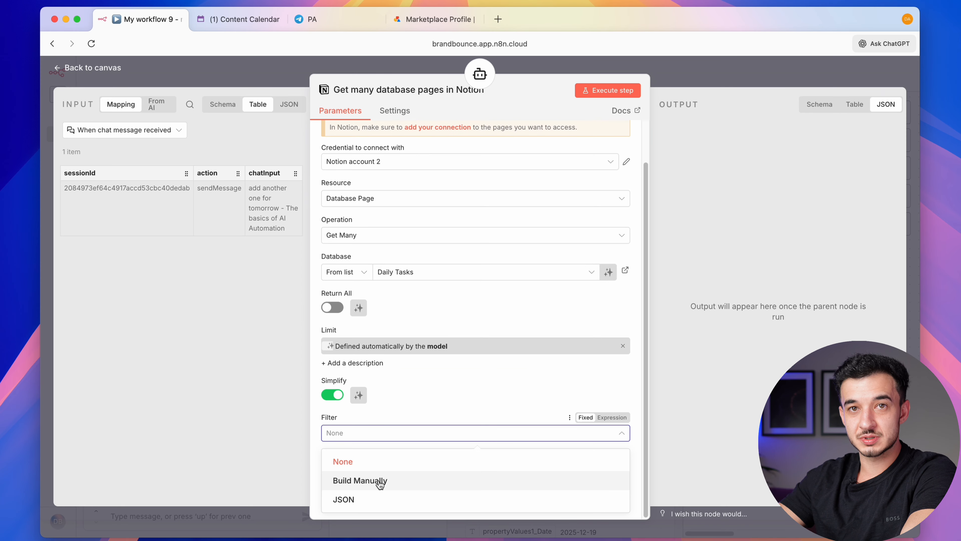
left_click(379, 481)
scroll(459, 443, "down", 3)
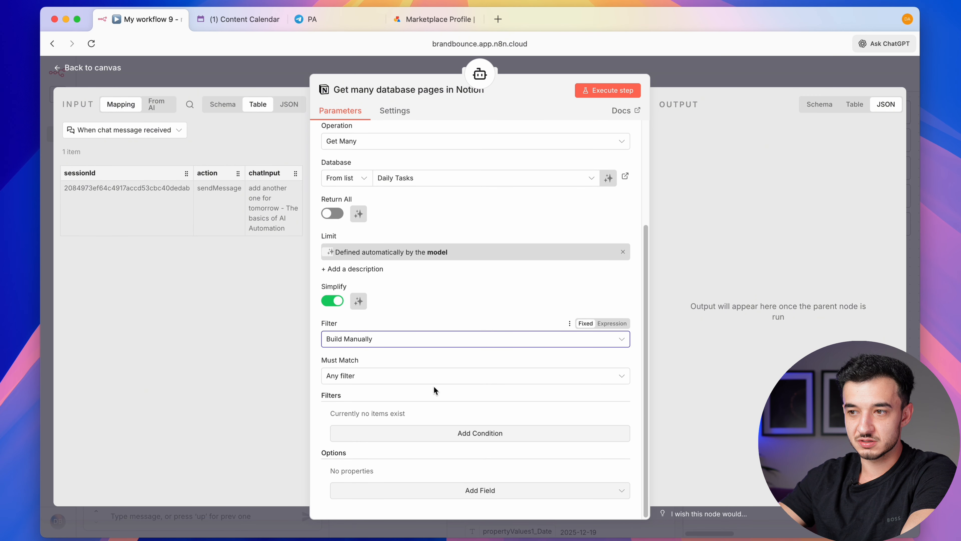
left_click(450, 433)
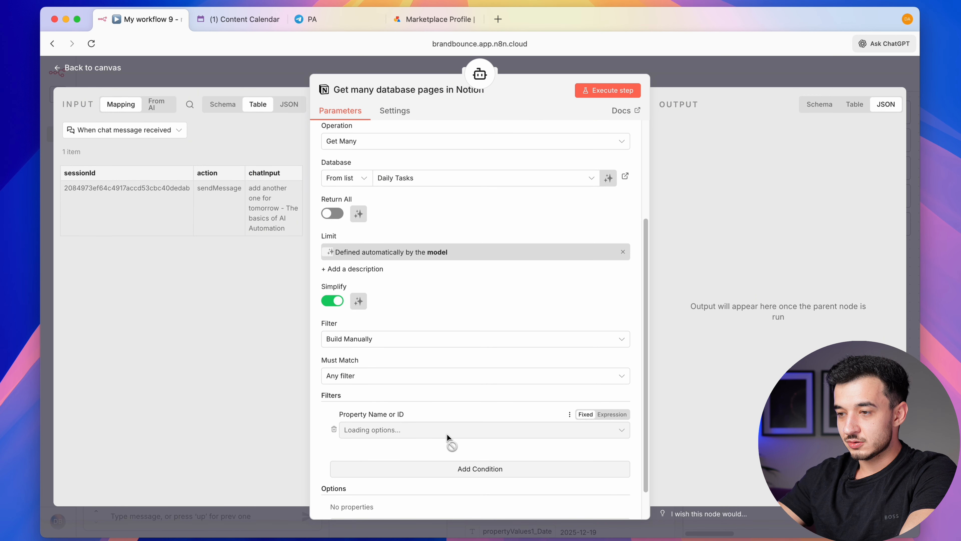
left_click(435, 431)
left_click(396, 343)
left_click(403, 466)
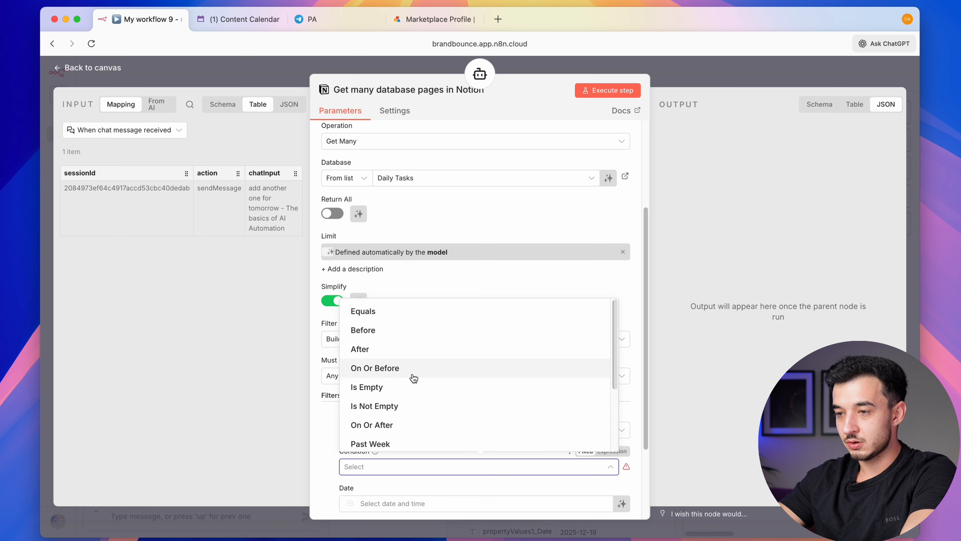
left_click(407, 424)
scroll(492, 428, "down", 3)
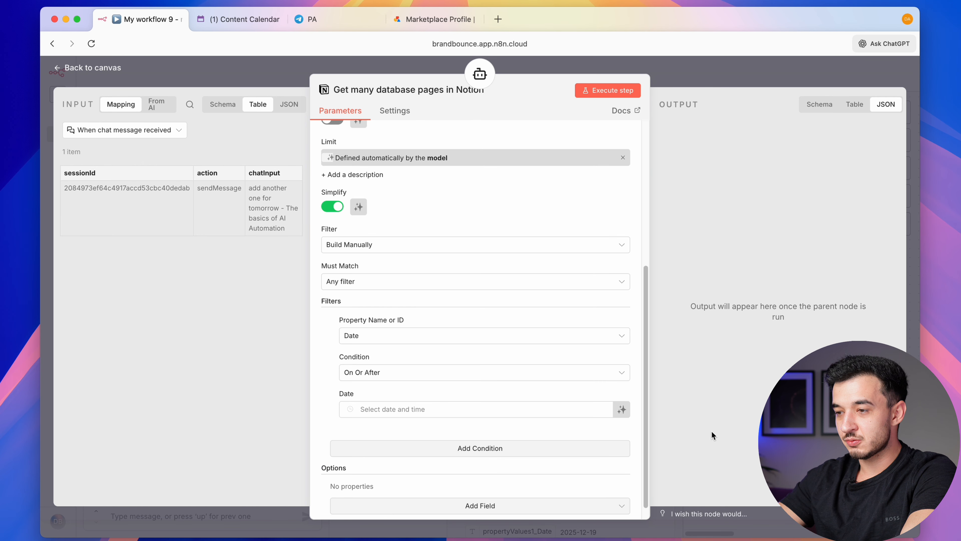
left_click(622, 409)
Add a sort option ordering the results ascending
scroll(464, 390, "down", 1)
left_click(404, 494)
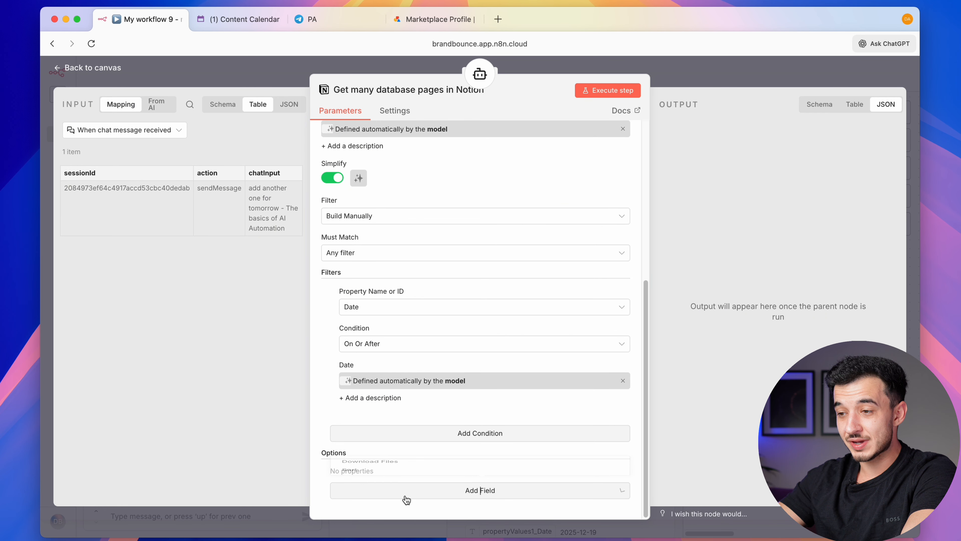
left_click(379, 464)
scroll(382, 465, "down", 1)
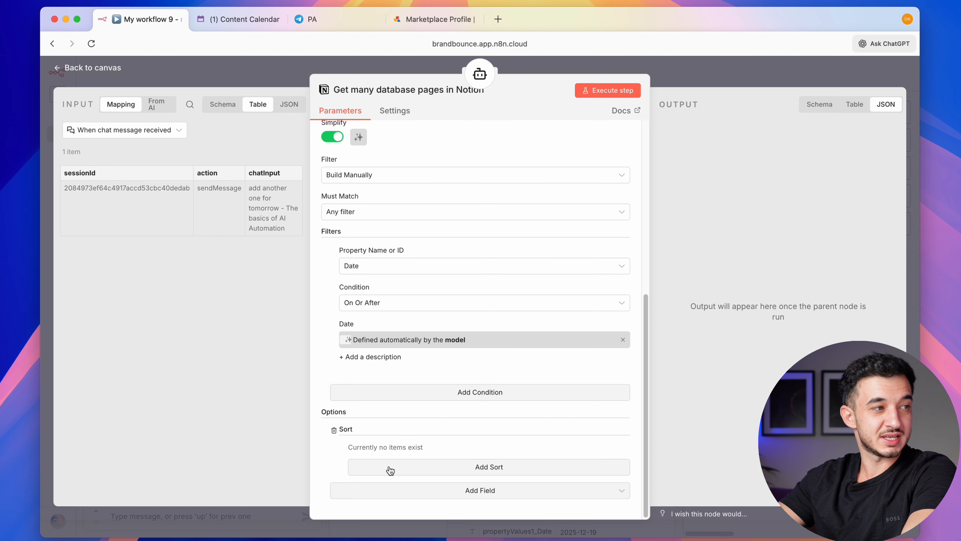
left_click(390, 471)
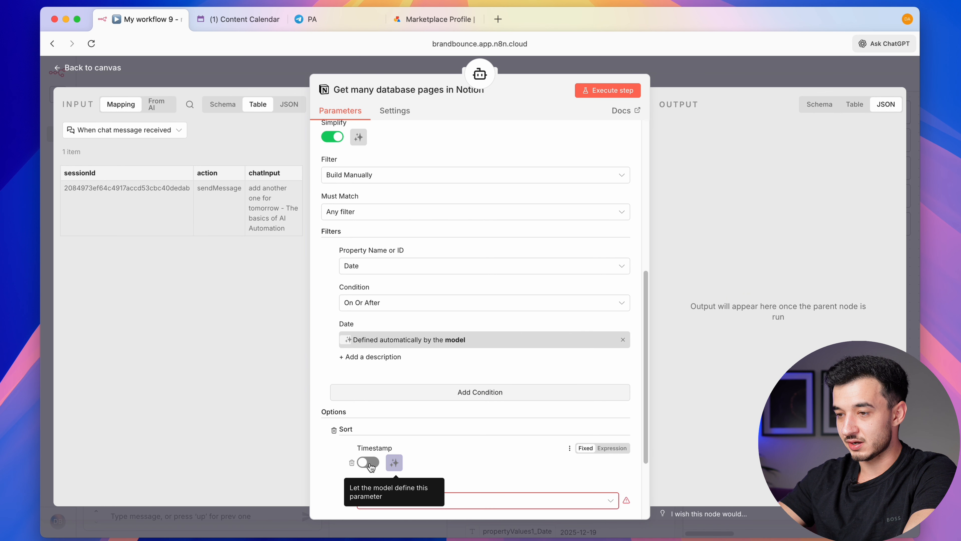
scroll(387, 473, "down", 2)
left_click(409, 454)
left_click(411, 477)
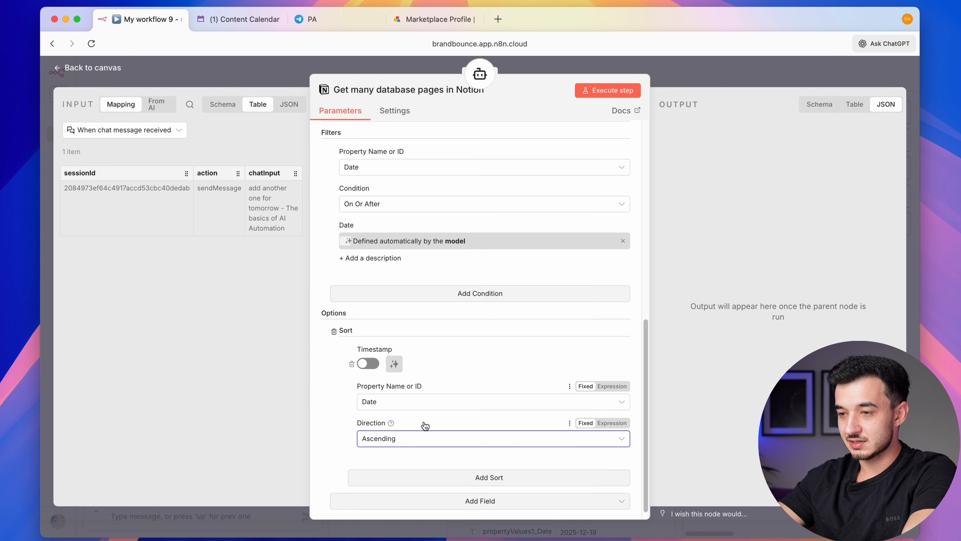
Write the tool description manually and save the workflow
scroll(423, 425, "up", 10)
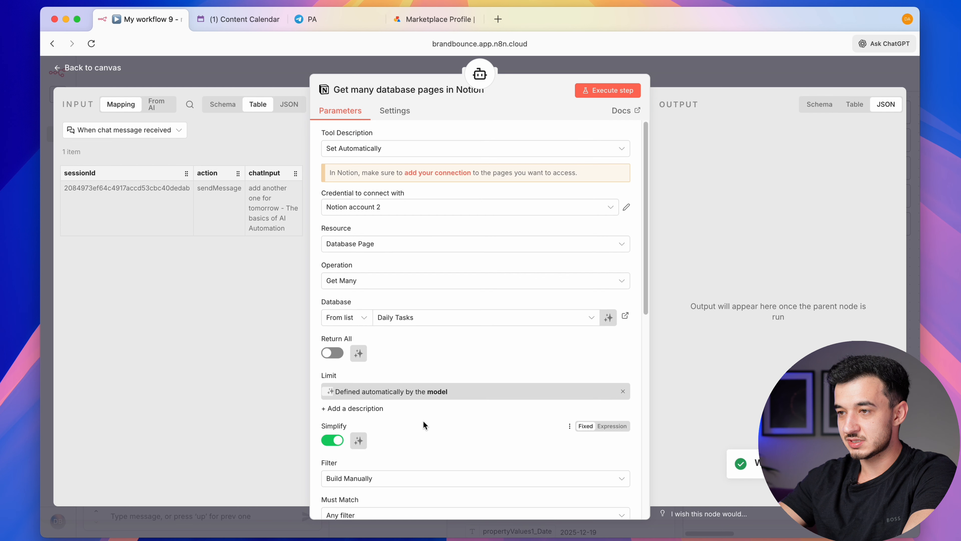
left_click(377, 149)
left_click(378, 146)
left_click(375, 148)
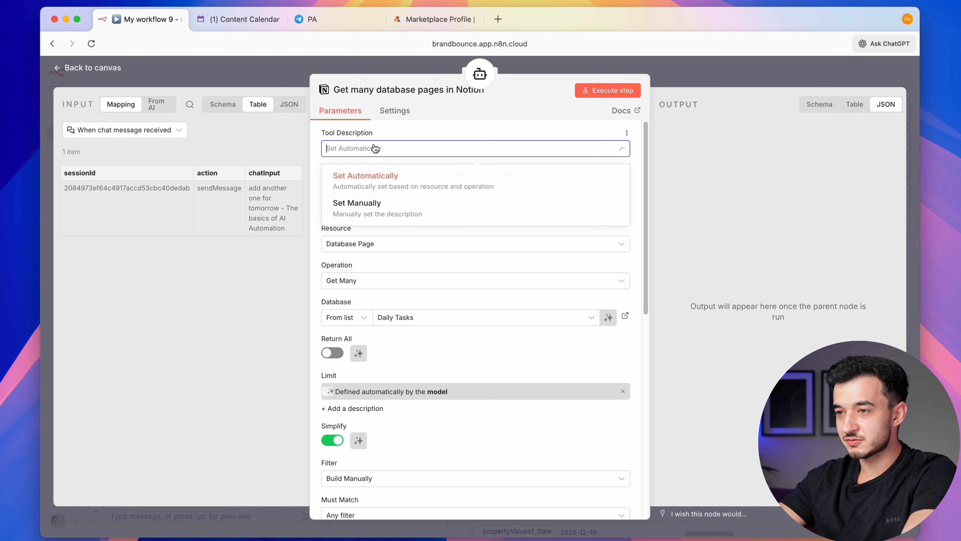
left_click(375, 209)
left_click(466, 187)
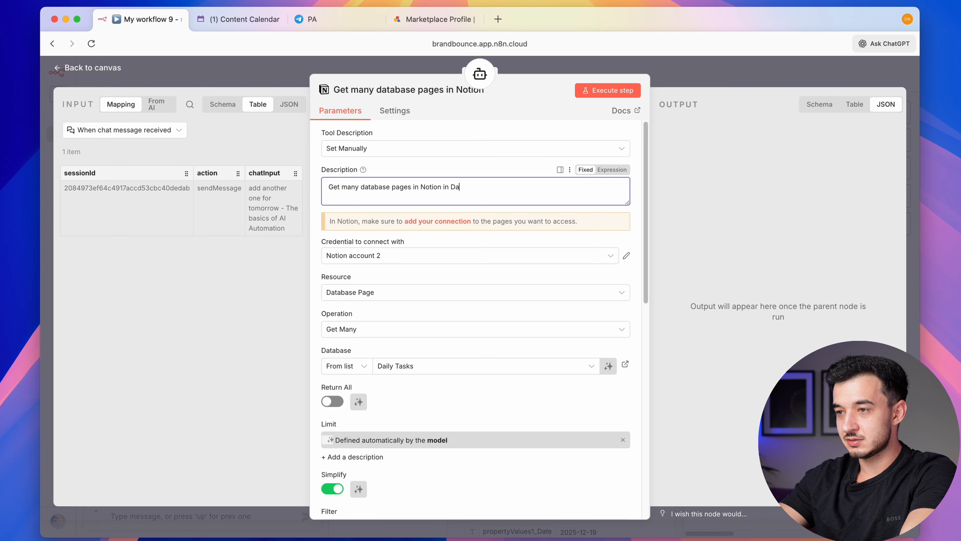
key("super+s")
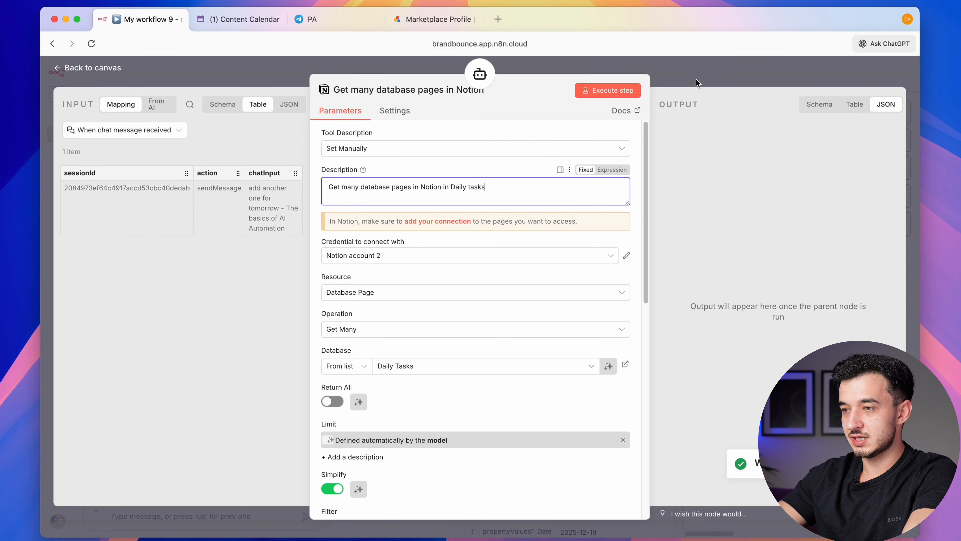
left_click(709, 77)
left_click(177, 525)
Ask the agent 'what am I working on today?'
type("wha")
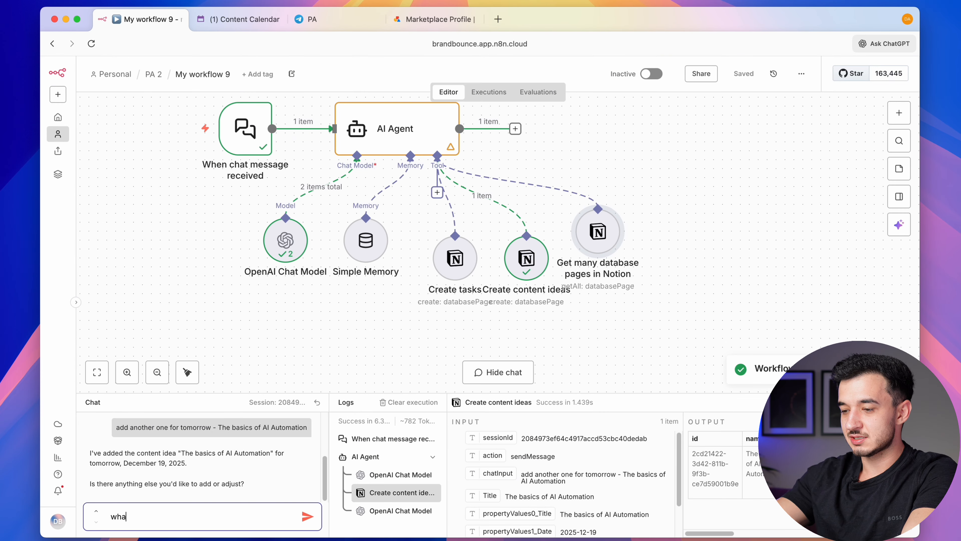
type("t am I working on ")
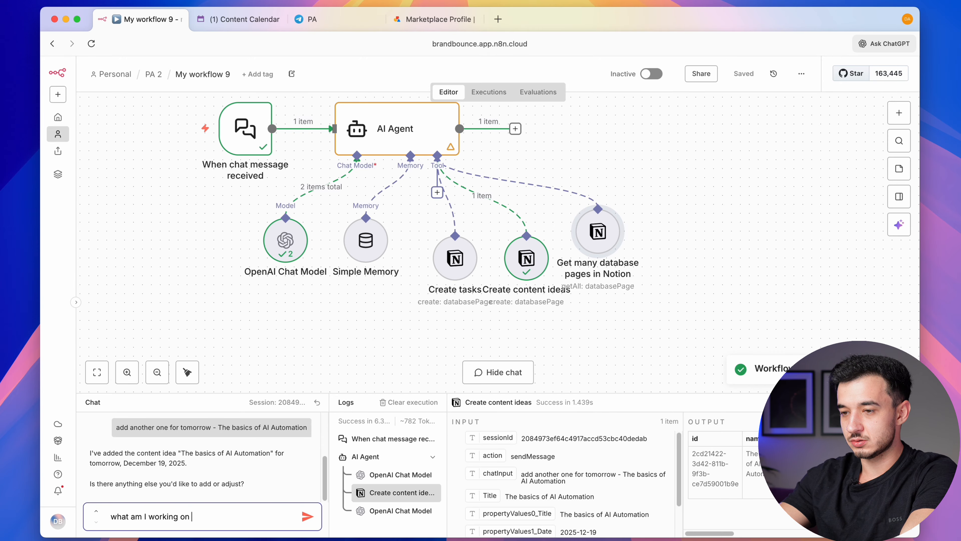
type("today?")
key("Return")
scroll(476, 280, "up", 2)
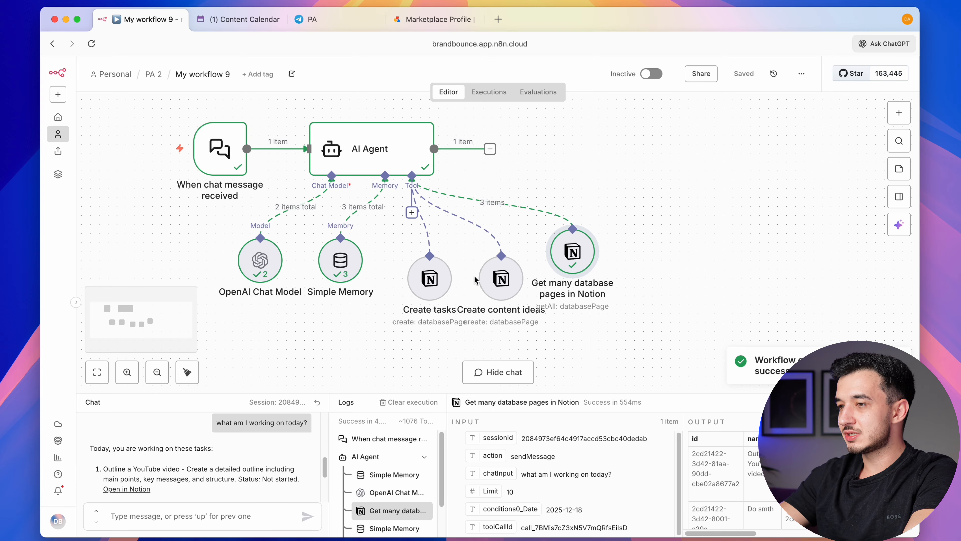
Duplicate the Get many Notion node and connect the copy to the agent's tool input
left_click_drag(629, 302, 506, 235)
key("super+c")
key("super+v")
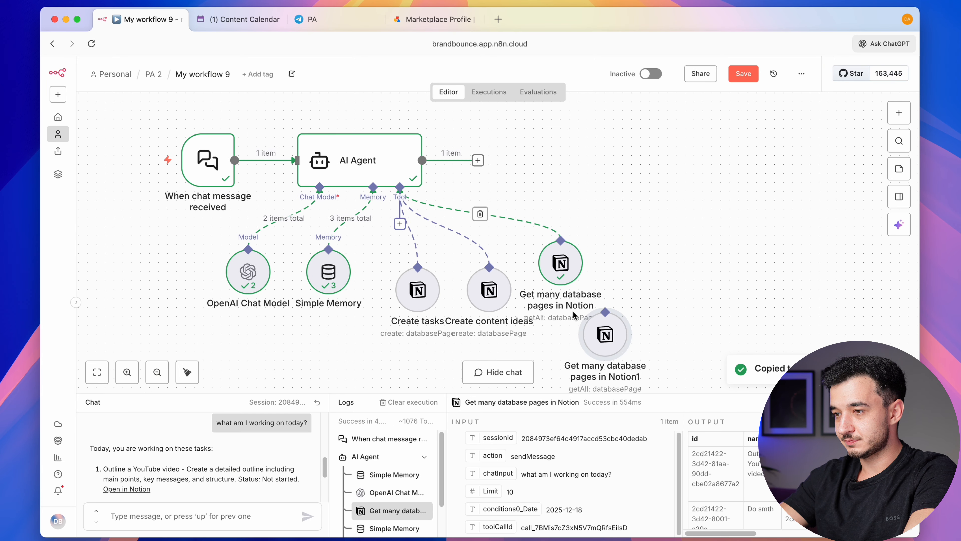
left_click_drag(602, 333, 673, 271)
left_click_drag(677, 249, 541, 187)
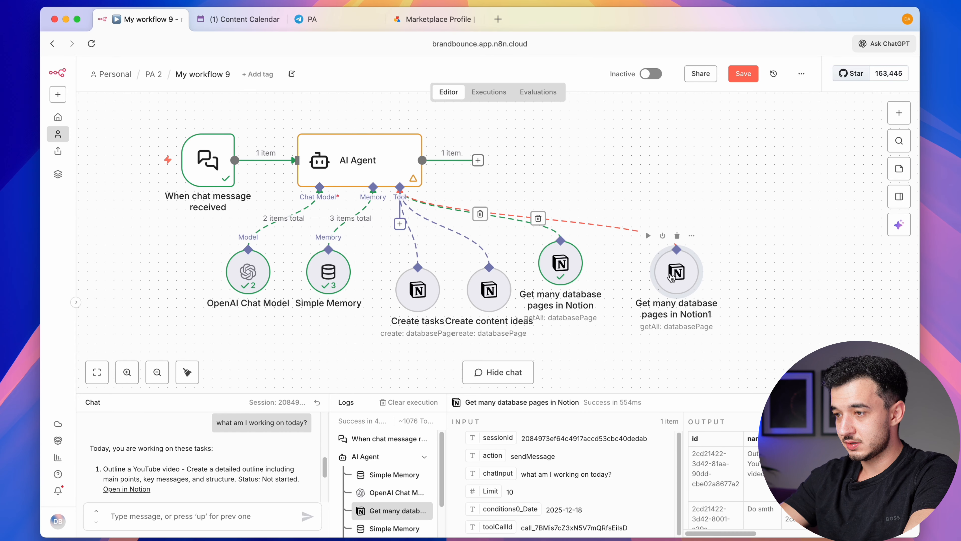
Point the duplicated Notion tool at the Content Calendar database
double_click(687, 271)
type("Content Calendar")
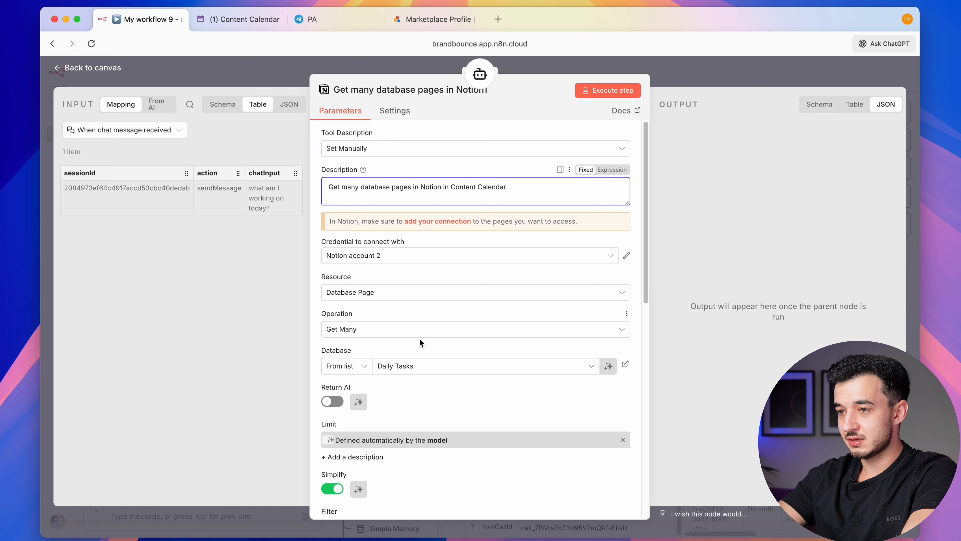
left_click(415, 367)
left_click(384, 439)
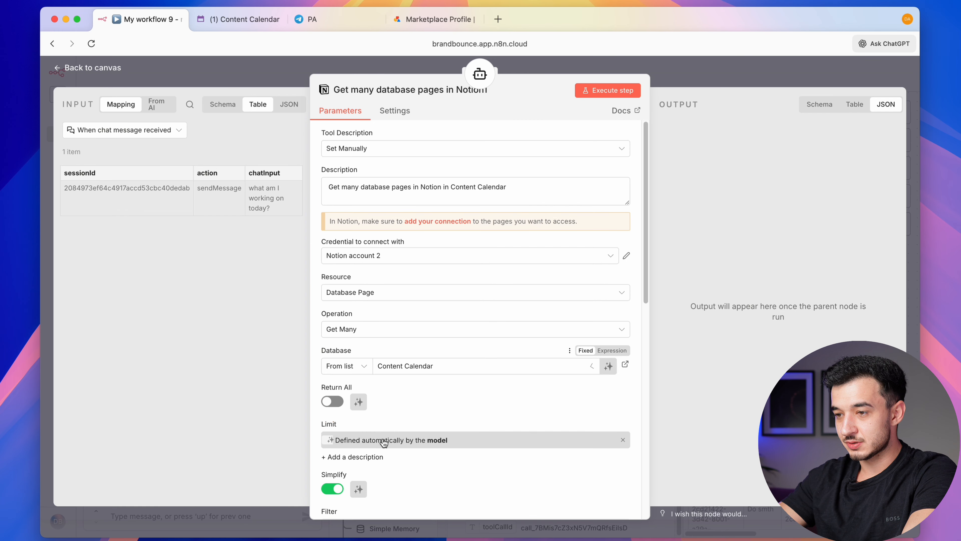
scroll(435, 396, "down", 6)
Filter on the Film date property and sort results by Film date, saving the workflow
left_click(420, 361)
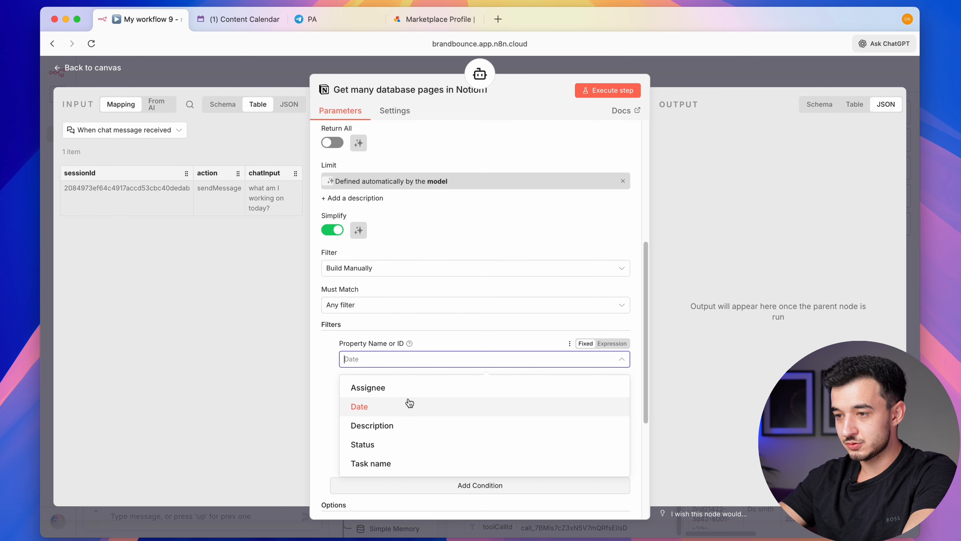
key("super+s")
key("super+r")
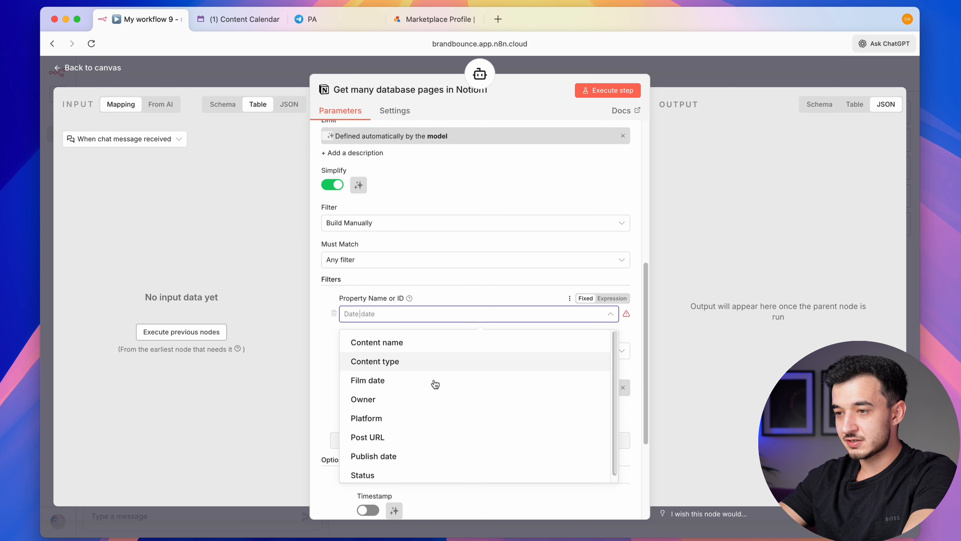
left_click(428, 381)
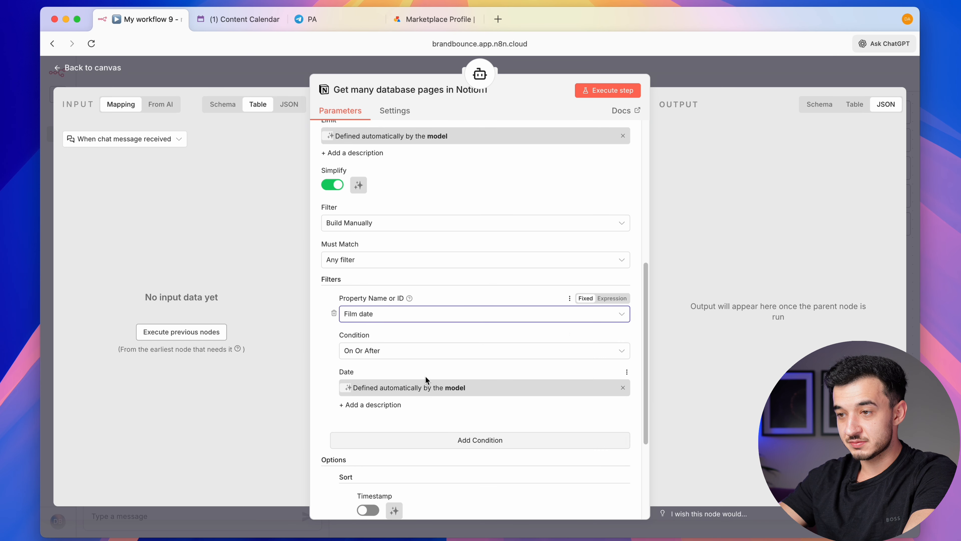
scroll(446, 359, "down", 5)
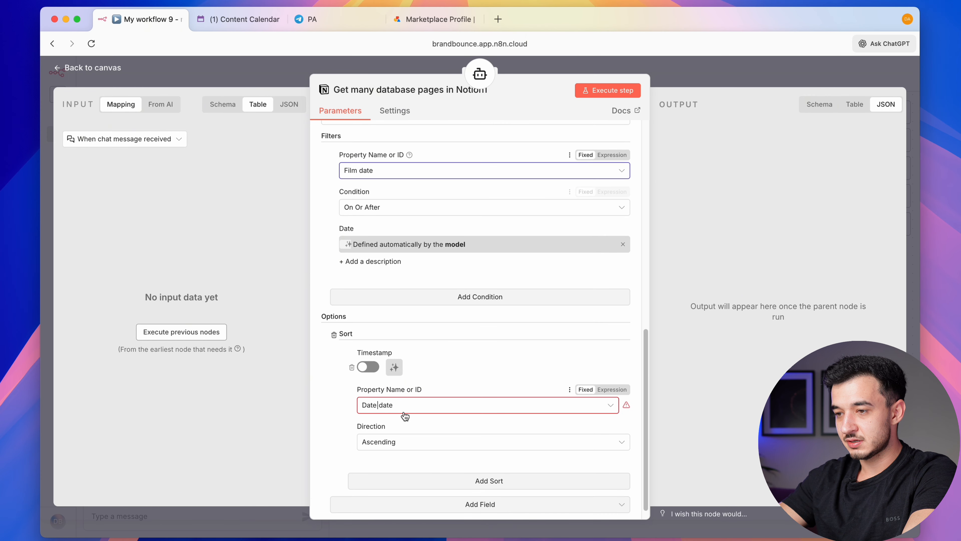
left_click(405, 406)
left_click(420, 293)
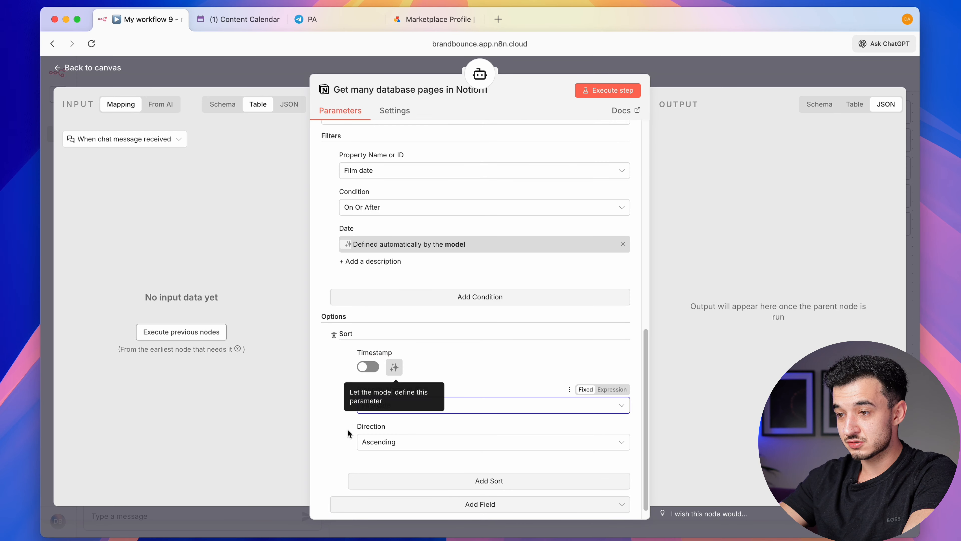
scroll(343, 479, "down", 1)
scroll(343, 479, "up", 10)
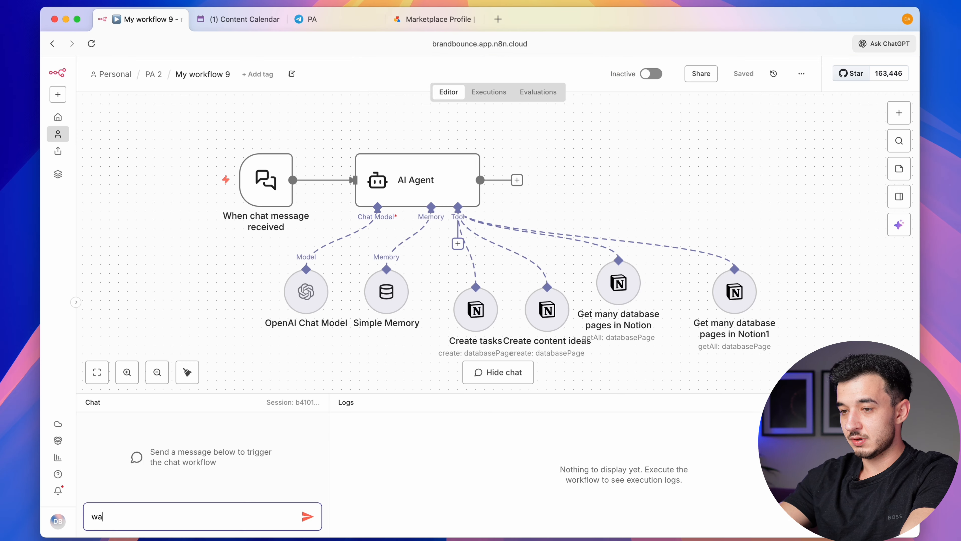
Ask 'what content do I have to work on tomorrow' and read the agent's reply
type("t content do I have to work on")
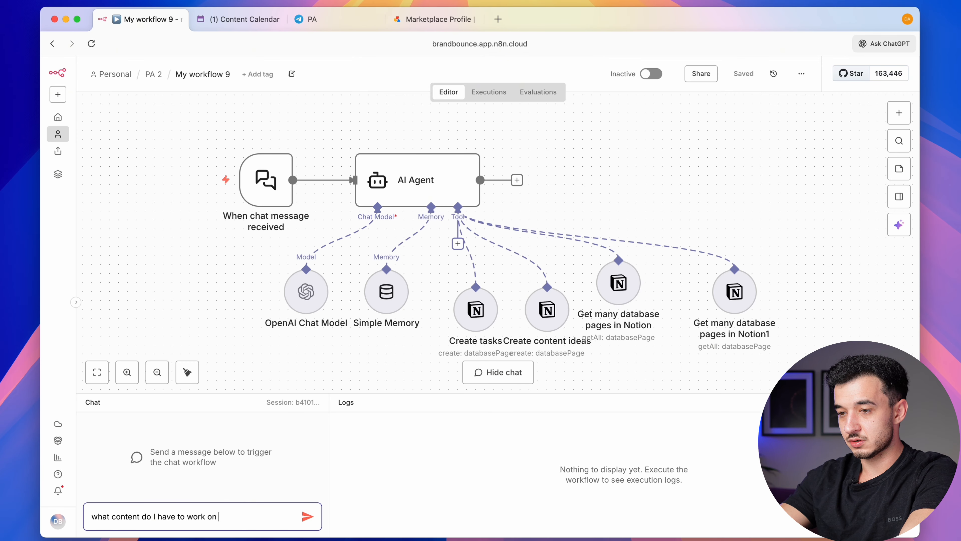
type(" tomorrow")
key("Return")
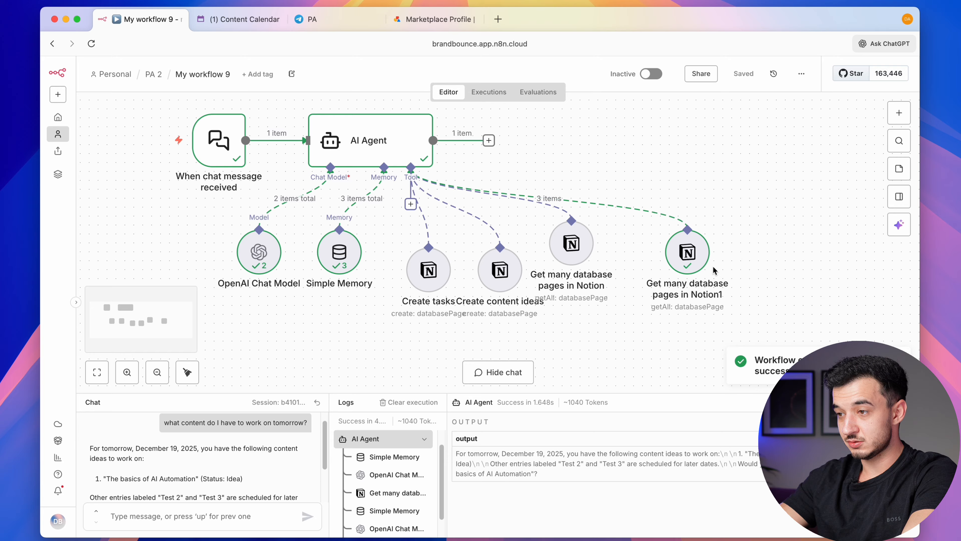
scroll(235, 476, "down", 1)
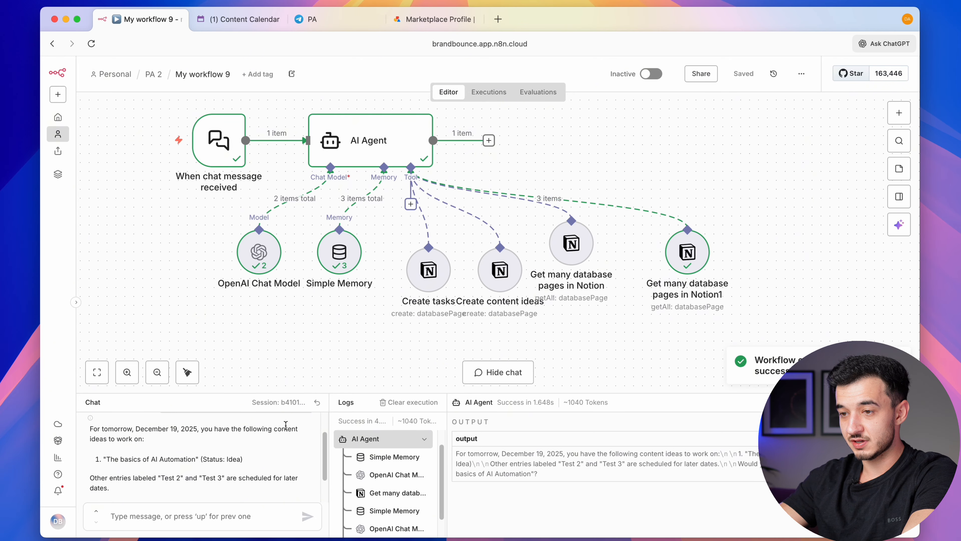
scroll(324, 314, "right", 3)
scroll(324, 314, "up", 1)
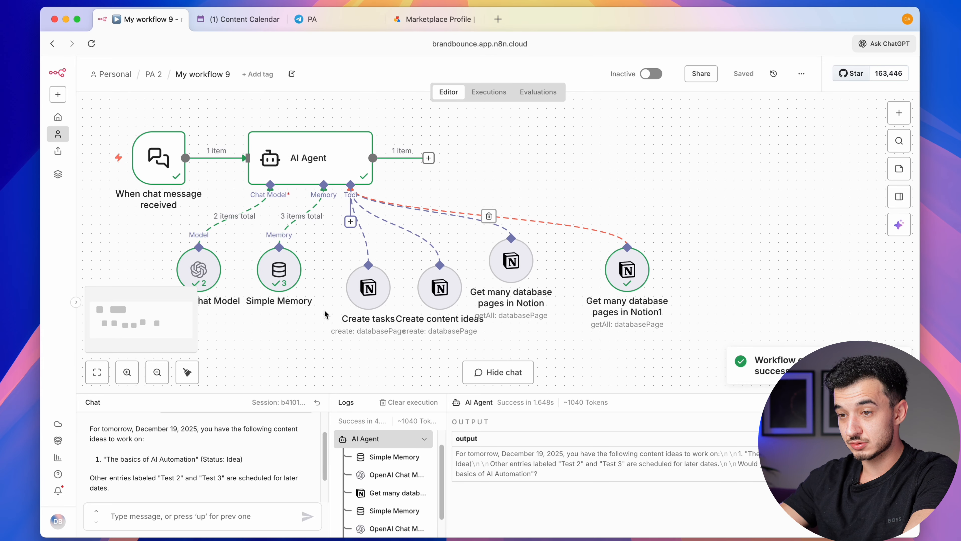
Tidy up the layout and move the two Notion lookup nodes below the other tools
left_click(187, 372)
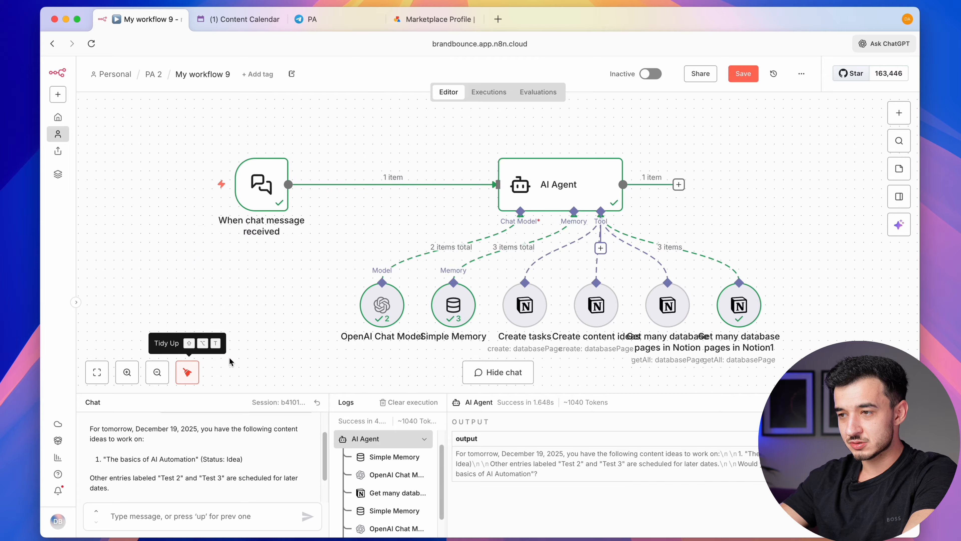
scroll(607, 284, "right", 9)
scroll(607, 284, "down", 3)
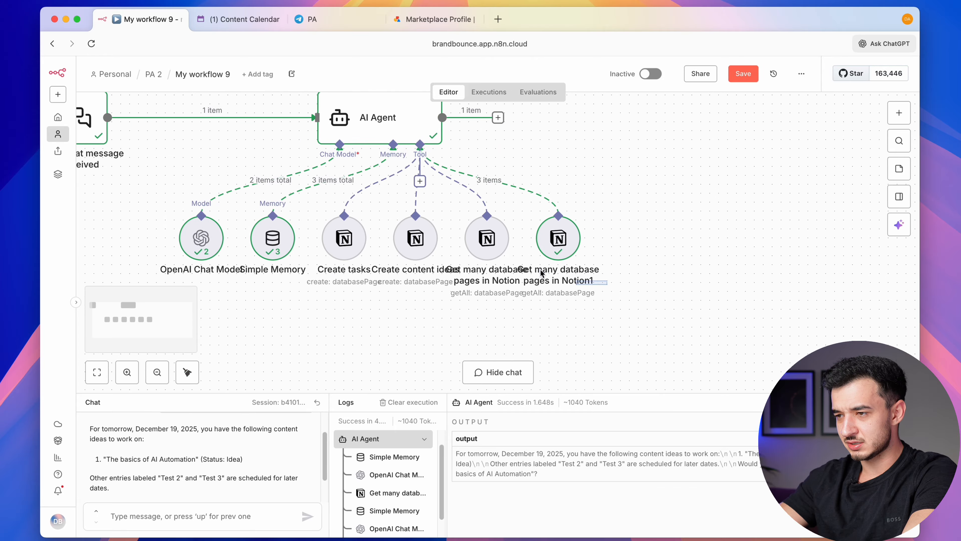
left_click_drag(541, 270, 457, 197)
left_click_drag(488, 239, 336, 319)
left_click_drag(427, 312, 443, 325)
double_click(441, 328)
key("Escape")
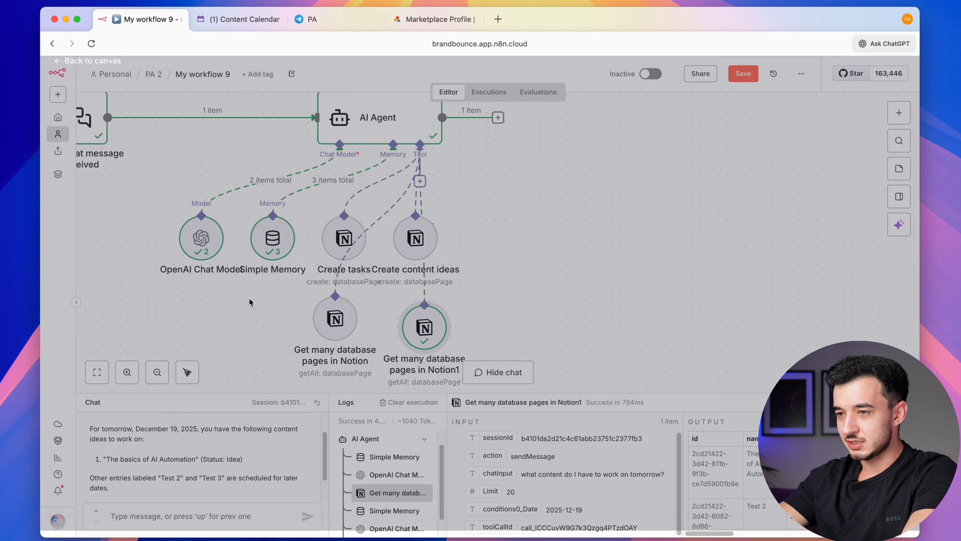
Rename the Daily Tasks lookup node to 'Get many Daily tasks'
double_click(333, 330)
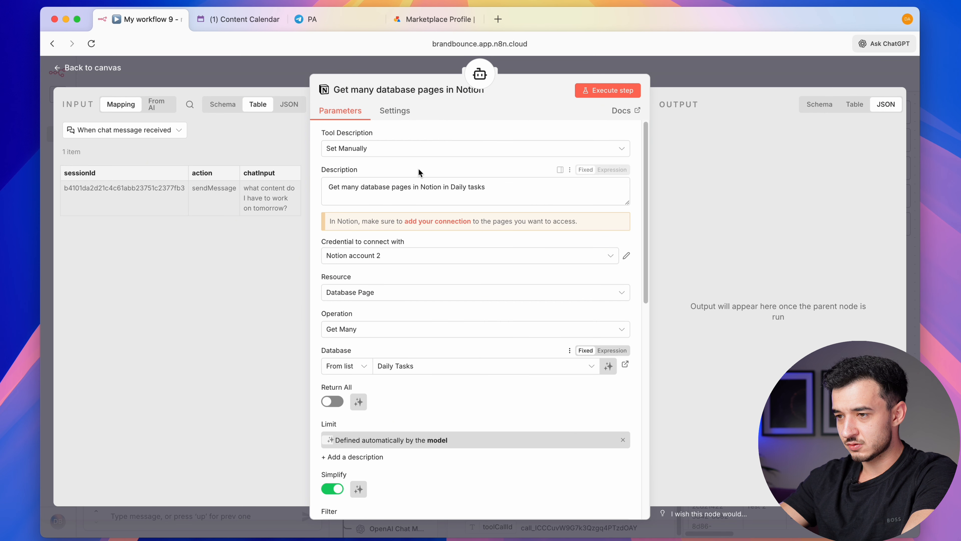
left_click(418, 89)
type("Get")
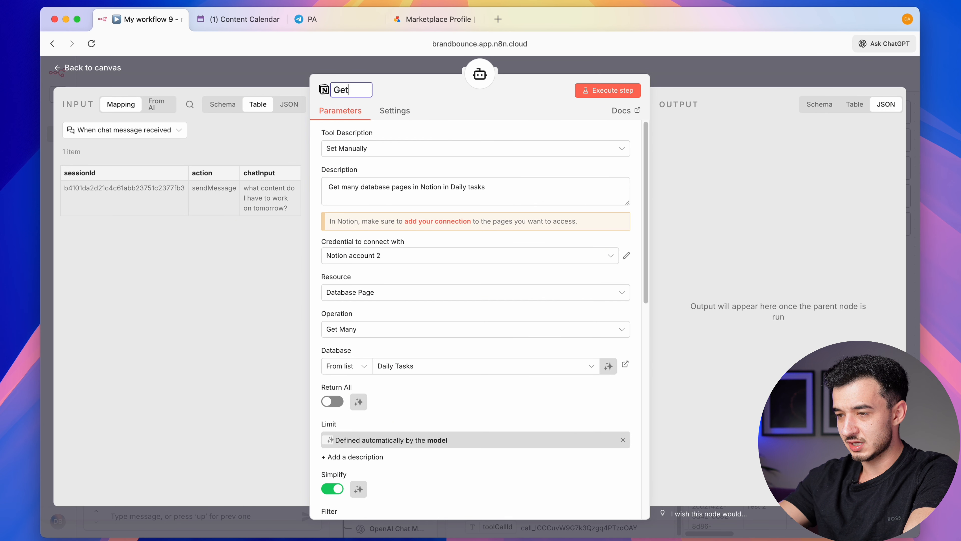
type(" many Daily tasks")
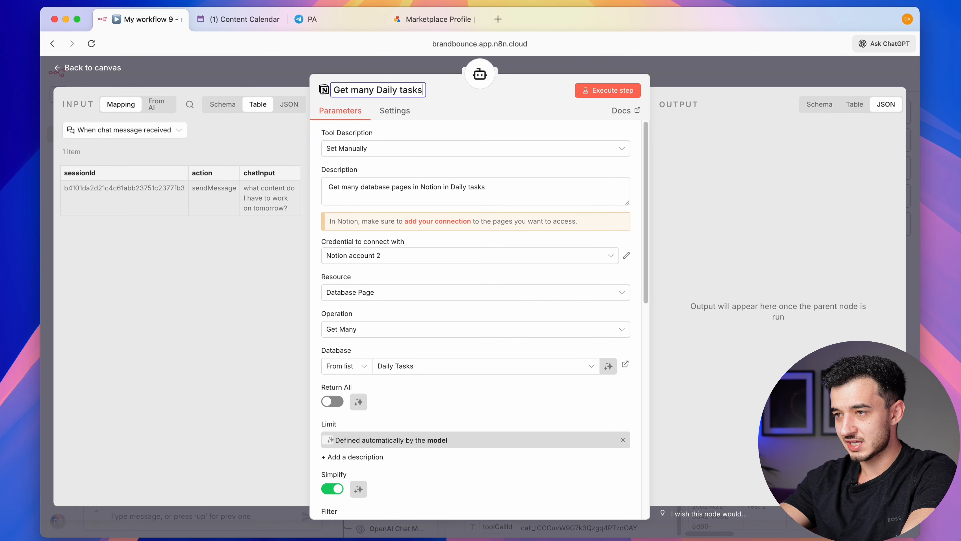
key("Return")
key("Escape")
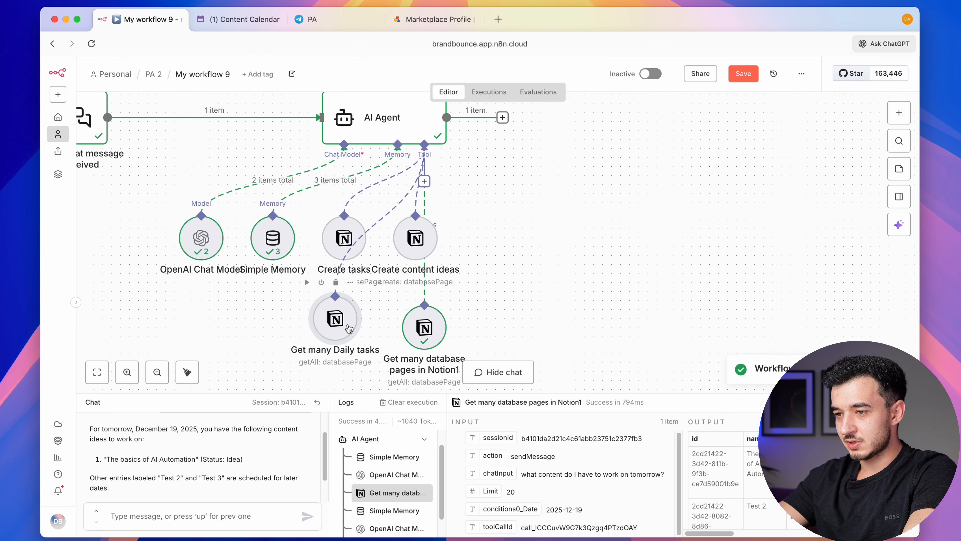
Rename the Content Calendar lookup node to 'Get many Content Ideas'
double_click(335, 318)
left_click(378, 90)
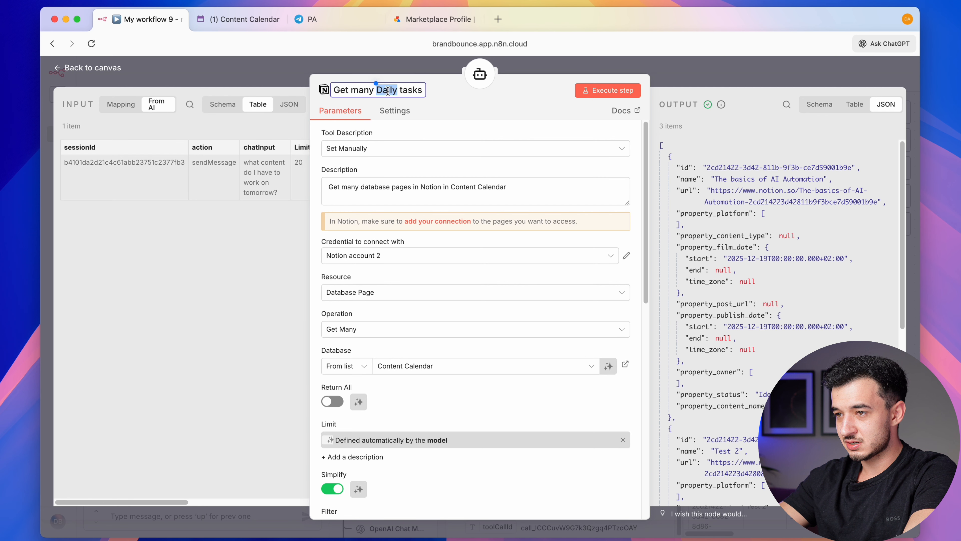
type("Content")
key("shift+End")
type("Id")
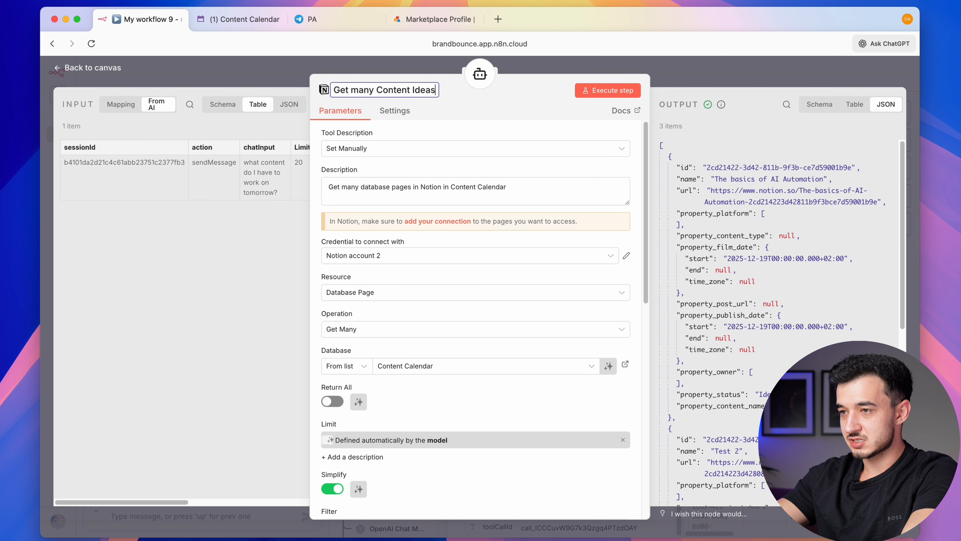
left_click(462, 67)
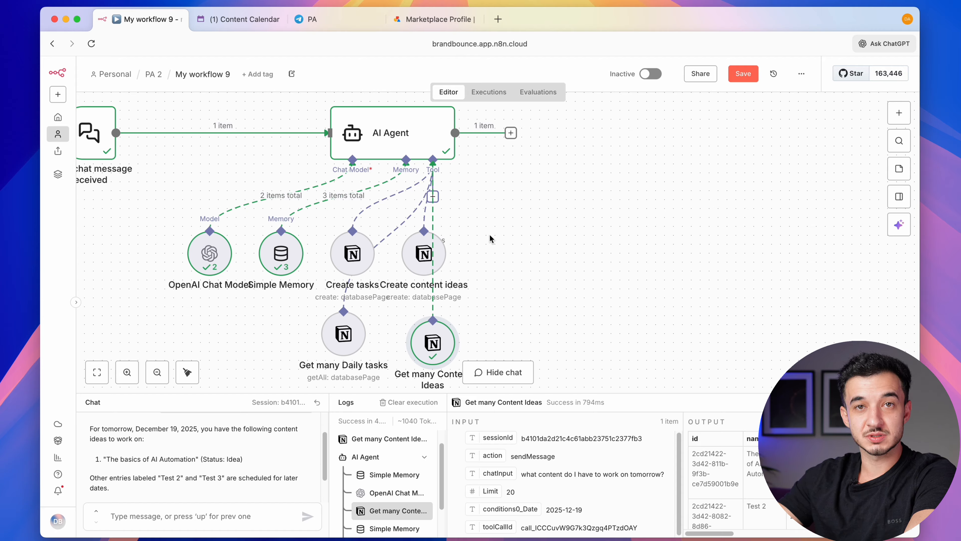
Add a Notion page Search tool with model-defined search text and result limit
left_click(431, 197)
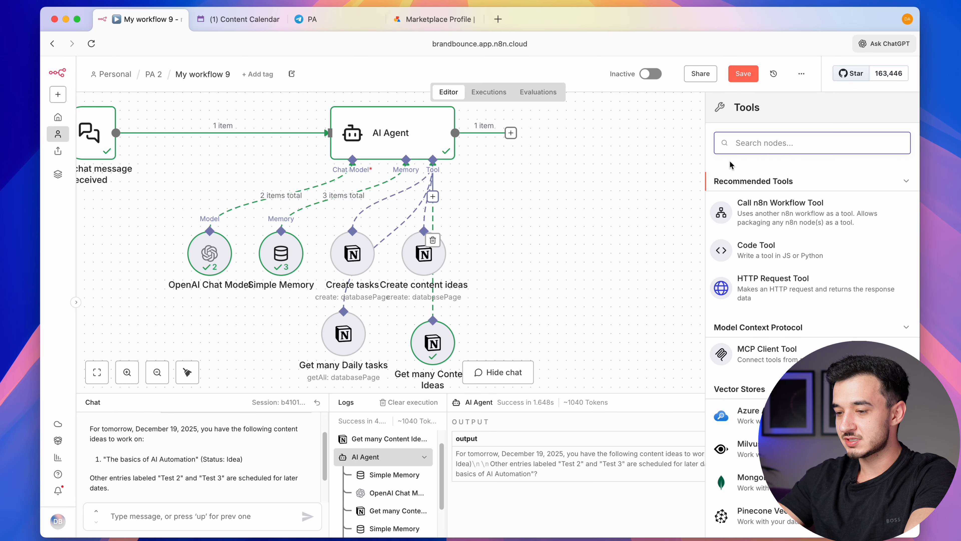
type("noti")
key("Return")
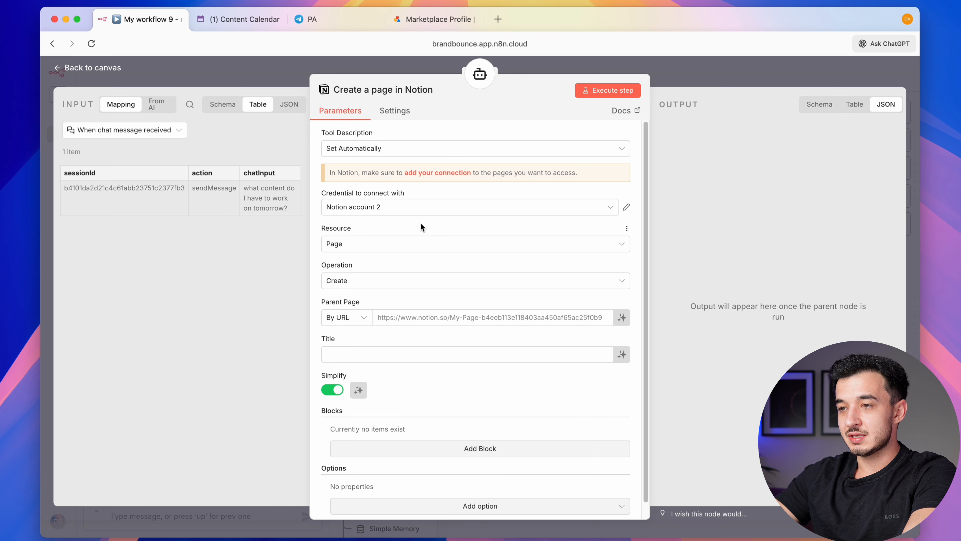
left_click(393, 246)
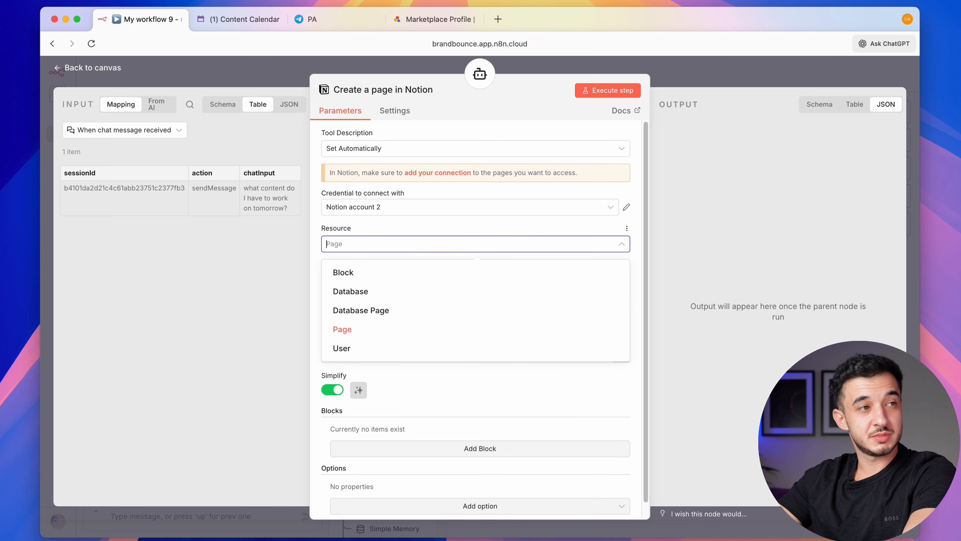
left_click(352, 329)
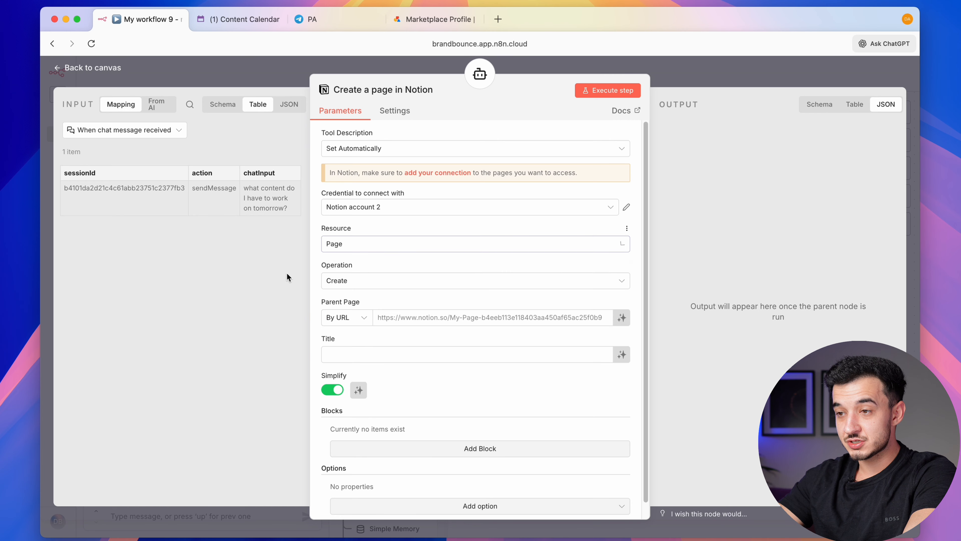
left_click(358, 280)
left_click(369, 367)
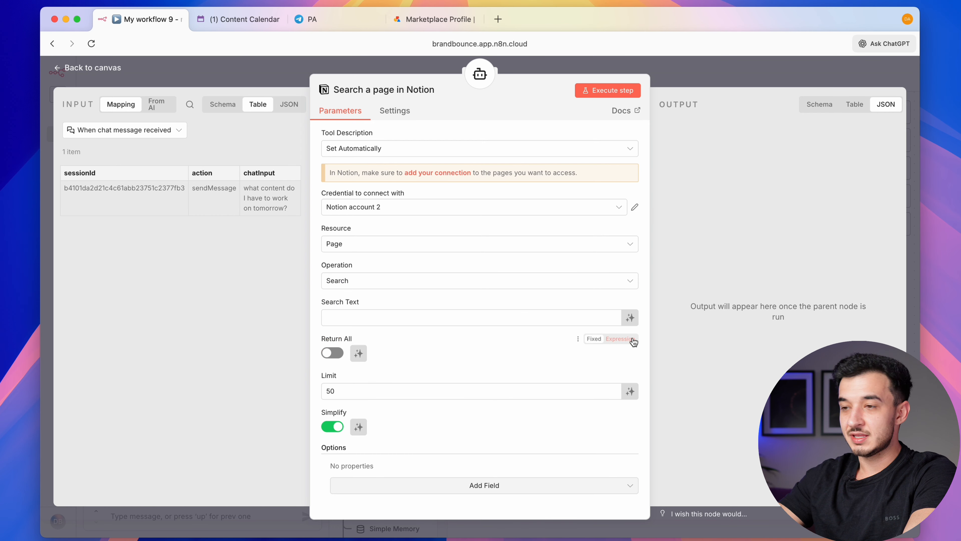
left_click(630, 318)
scroll(431, 324, "down", 1)
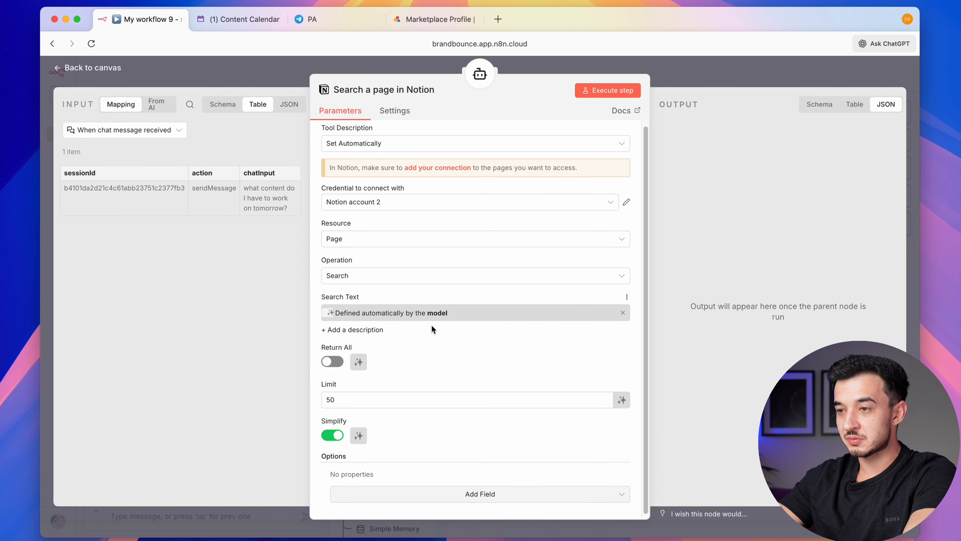
left_click(622, 396)
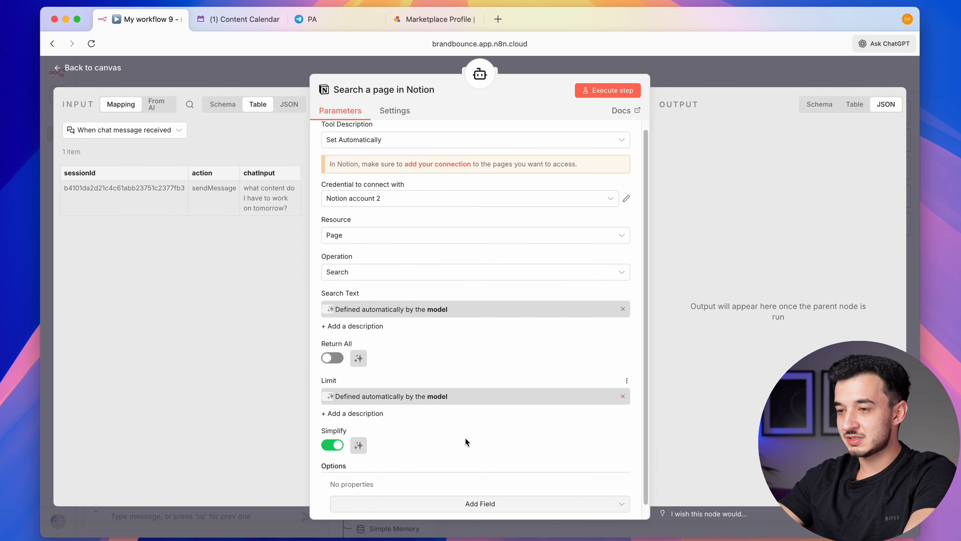
scroll(356, 401, "down", 2)
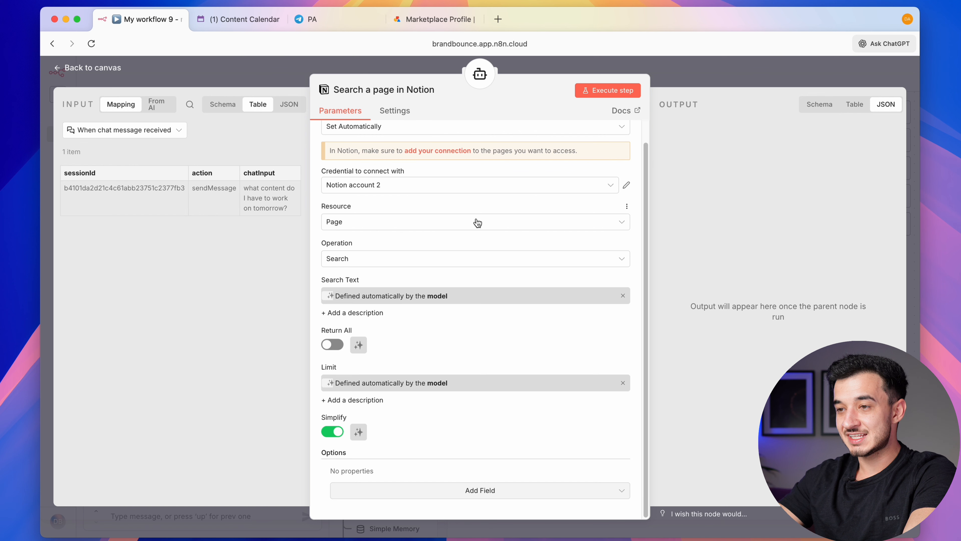
scroll(477, 223, "up", 2)
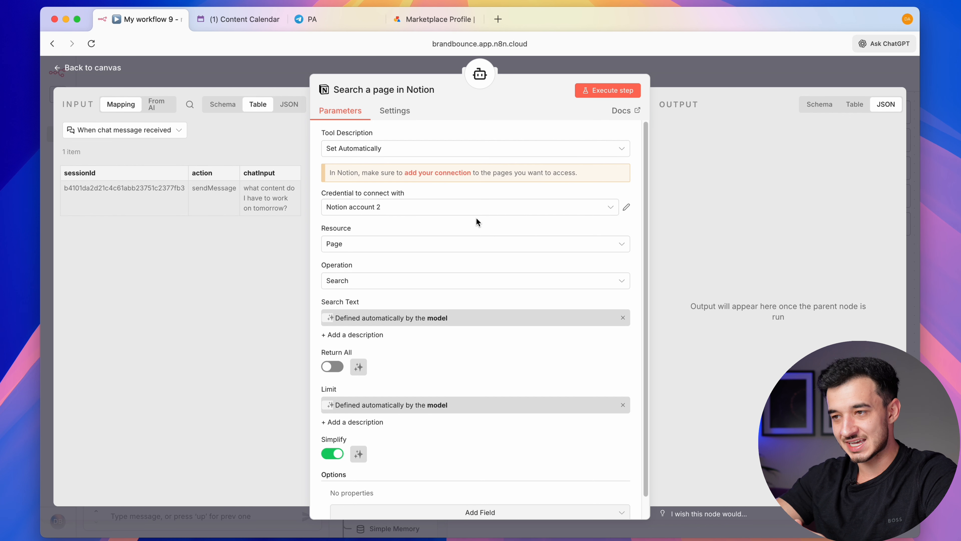
Describe the search tool manually as being for Goals and Daily schedule, and save
left_click(622, 152)
left_click(413, 197)
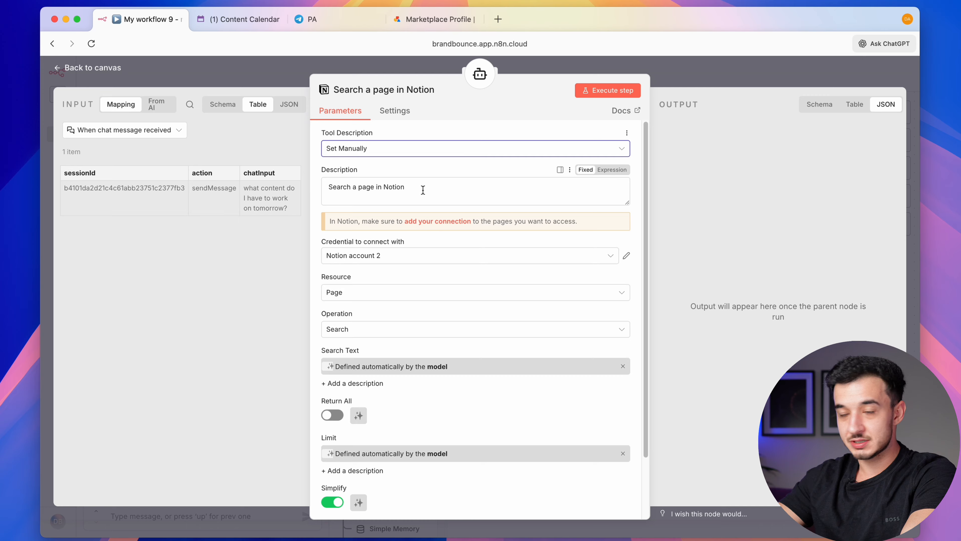
left_click(422, 190)
type(". Use this for my Goals and my Daily Schedule")
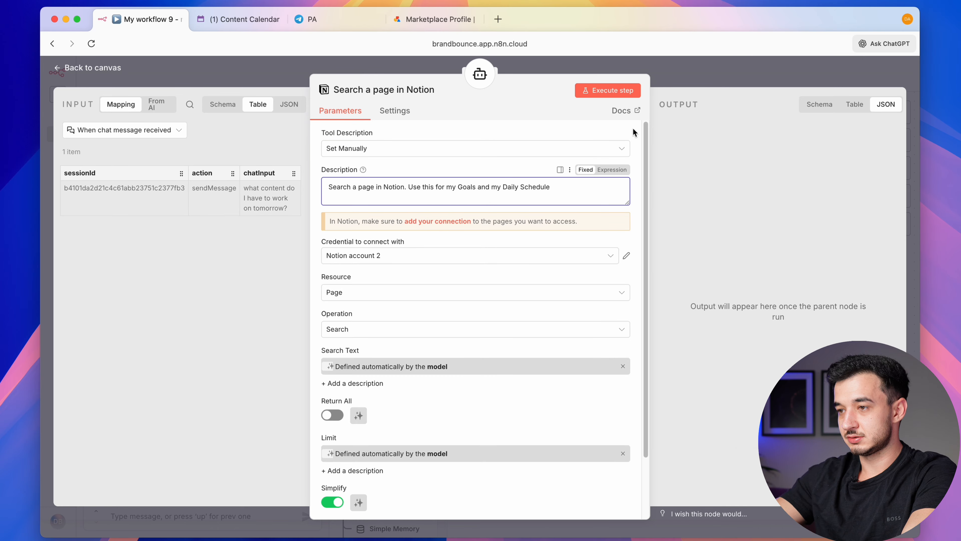
key("super+s")
left_click(763, 70)
scroll(599, 339, "down", 1)
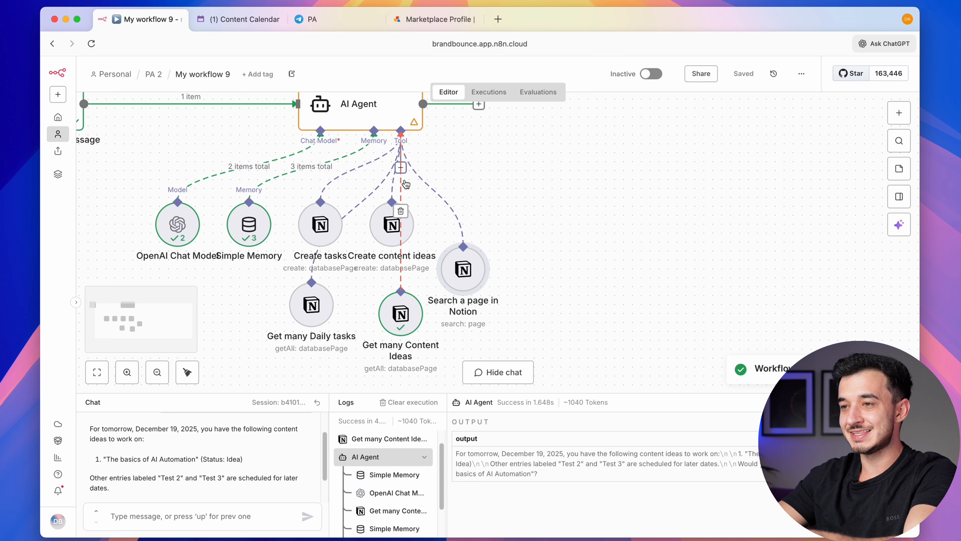
Add a Notion tool set to Block resource with the Get Child Blocks operation
left_click(401, 167)
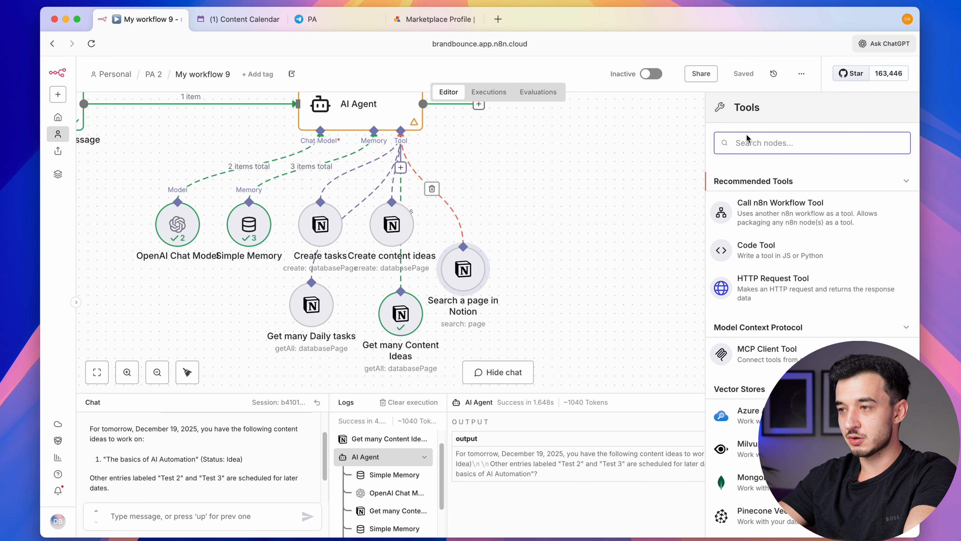
type("notion")
left_click(798, 181)
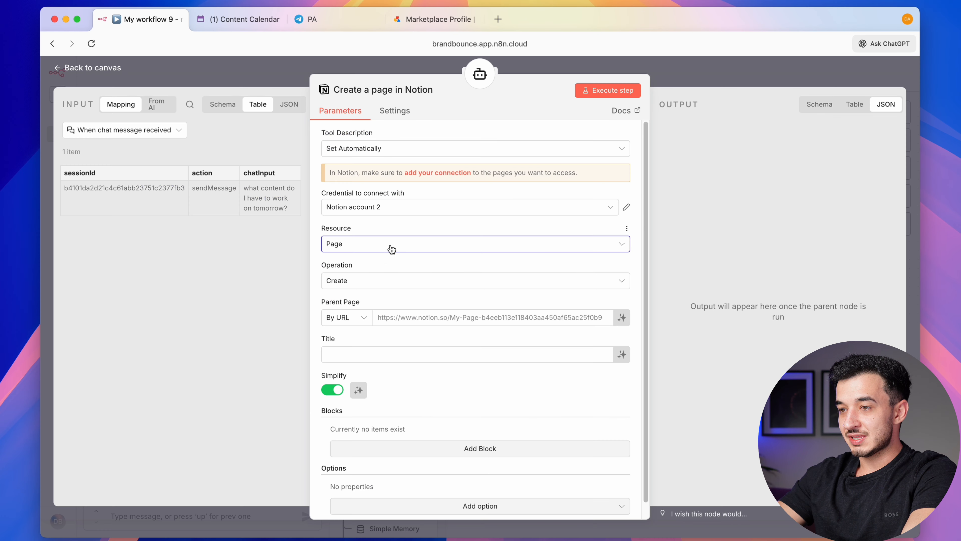
left_click(371, 243)
left_click(364, 275)
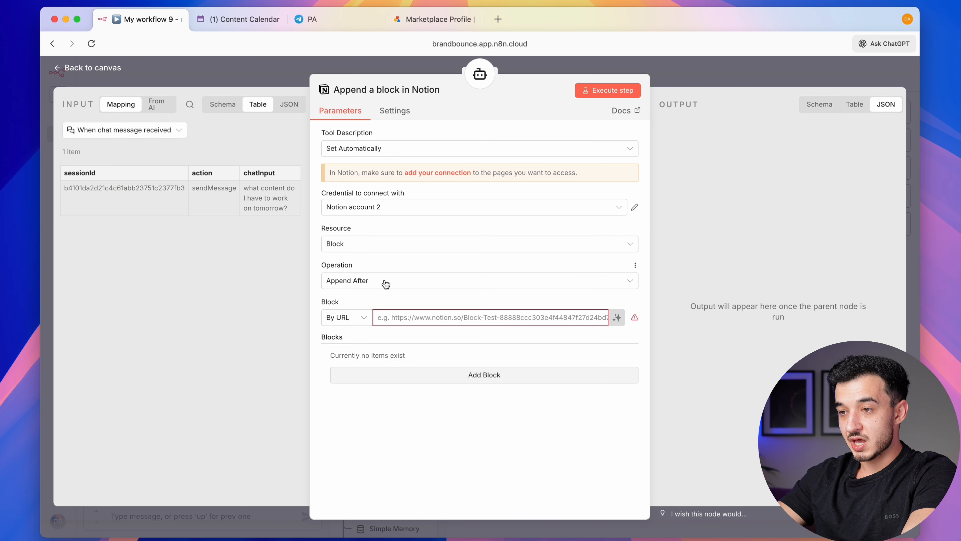
left_click(407, 289)
left_click(395, 342)
Identify the block by a model-filled ID with model-set limit, then type 'what's my daily schedule'
left_click(347, 317)
left_click(359, 362)
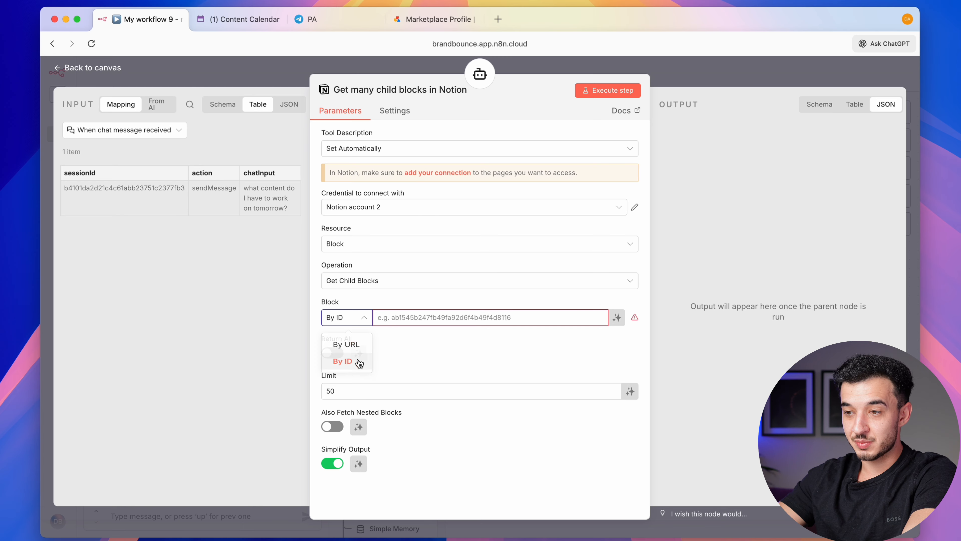
left_click(355, 319)
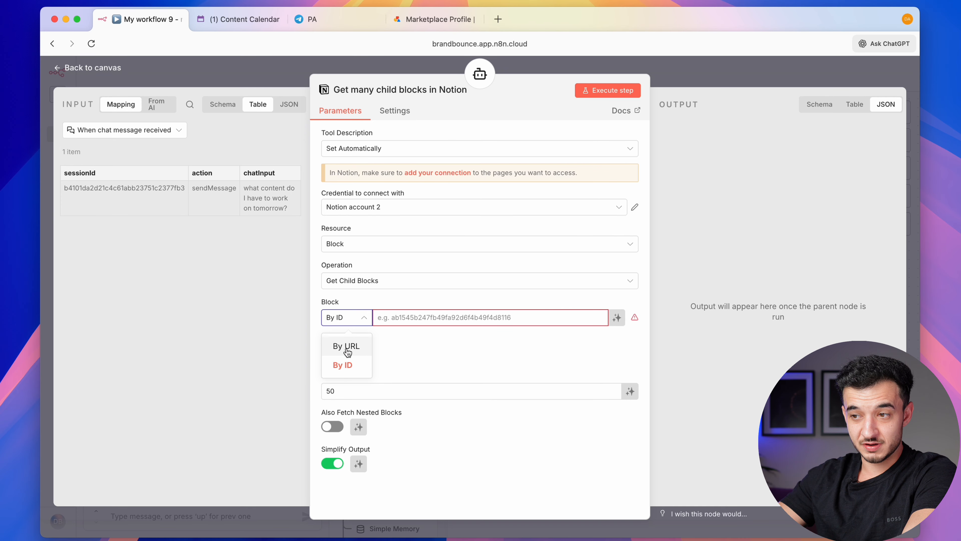
left_click(342, 363)
left_click(617, 318)
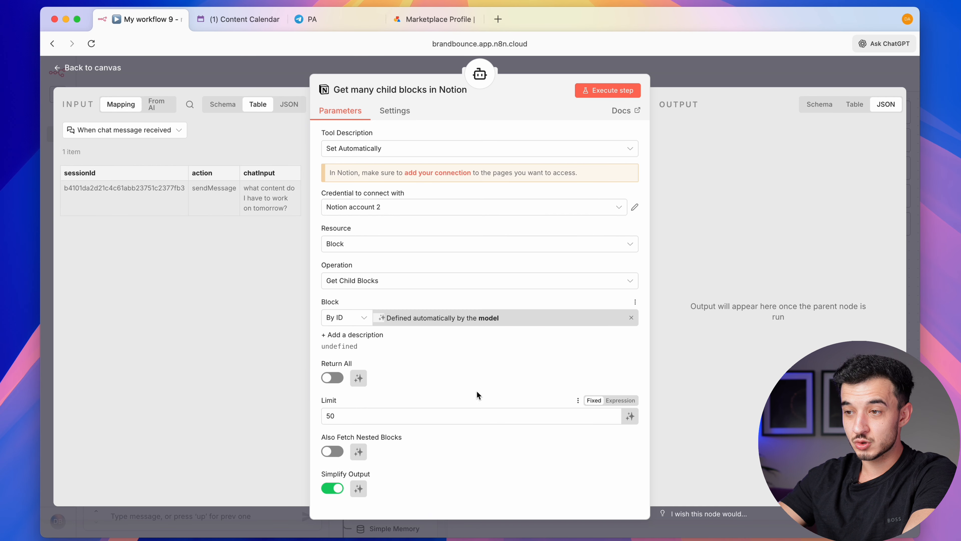
left_click(630, 416)
scroll(528, 454, "down", 1)
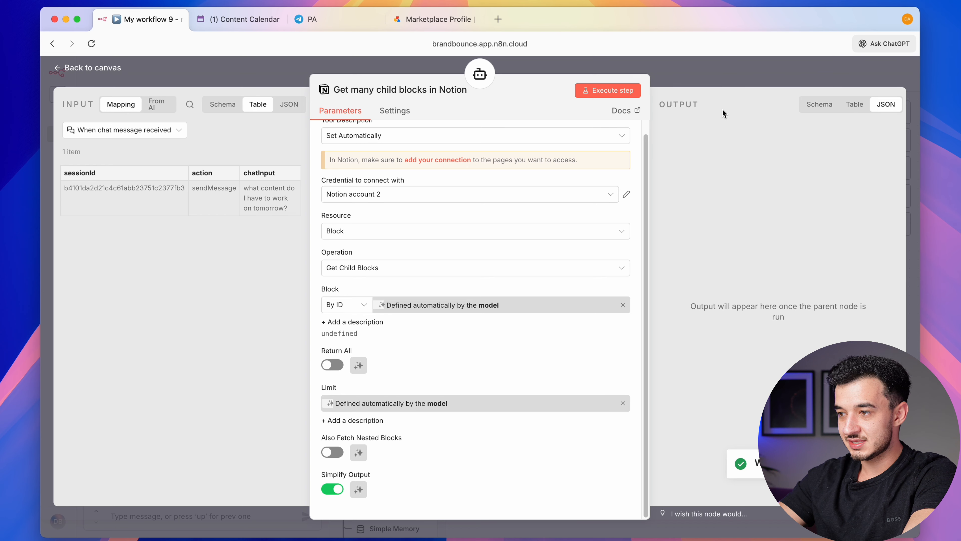
left_click(751, 74)
type("what's m")
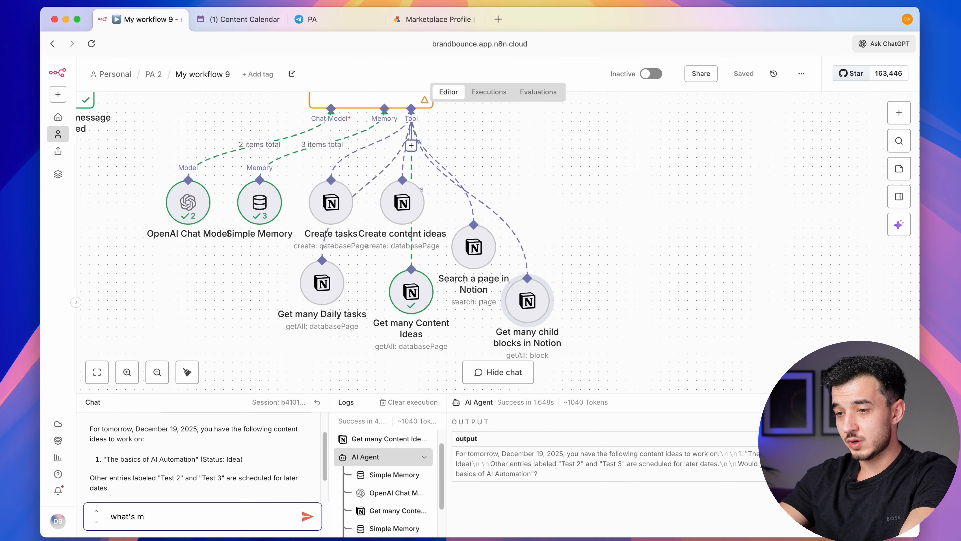
type("y daily schedule")
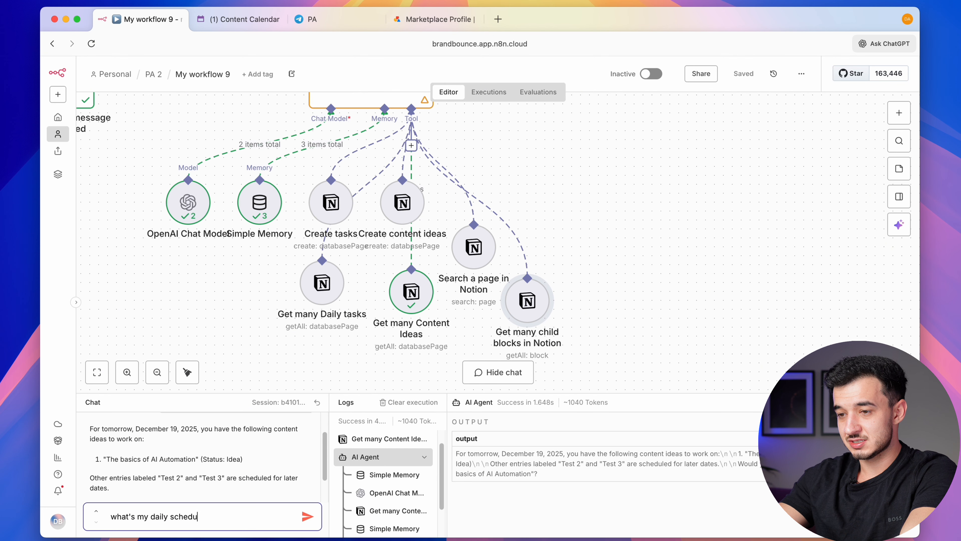
Send the schedule question and read the reply listing time blocks like 09:30–11:30 Filming
key("Return")
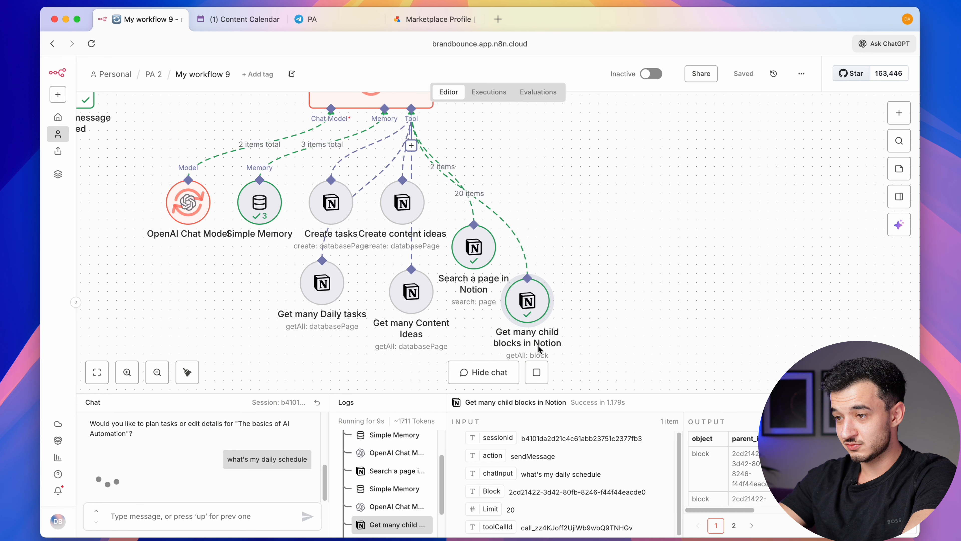
scroll(543, 303, "up", 3)
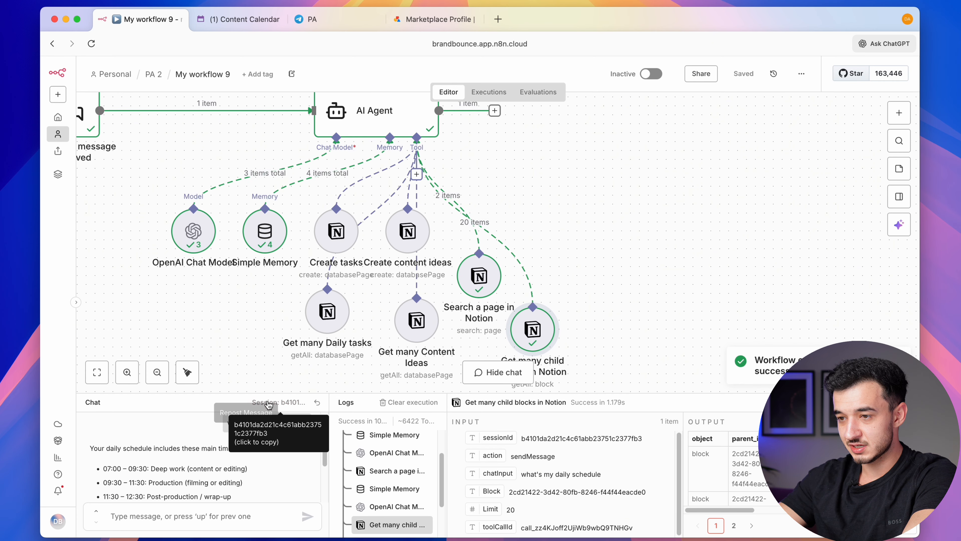
scroll(220, 469, "down", 3)
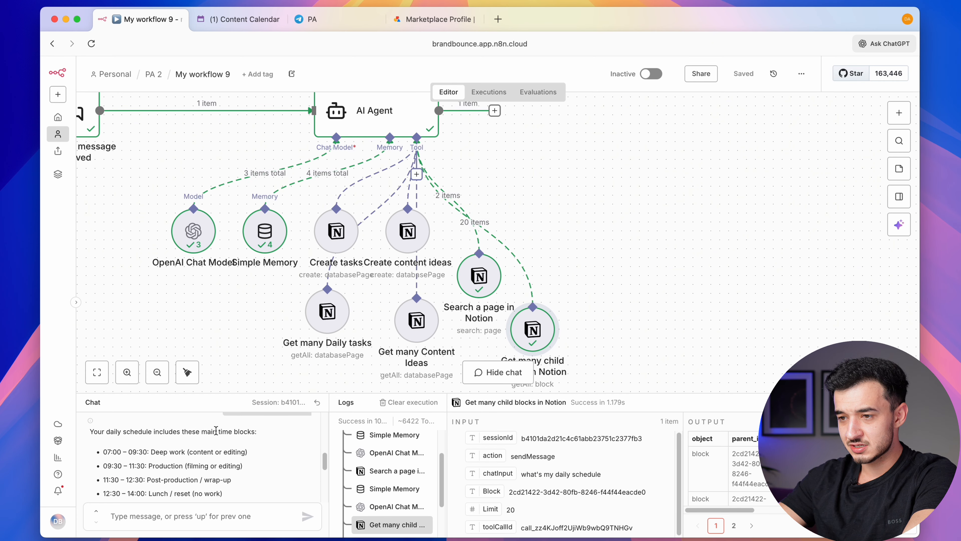
scroll(214, 486, "down", 3)
scroll(165, 488, "down", 4)
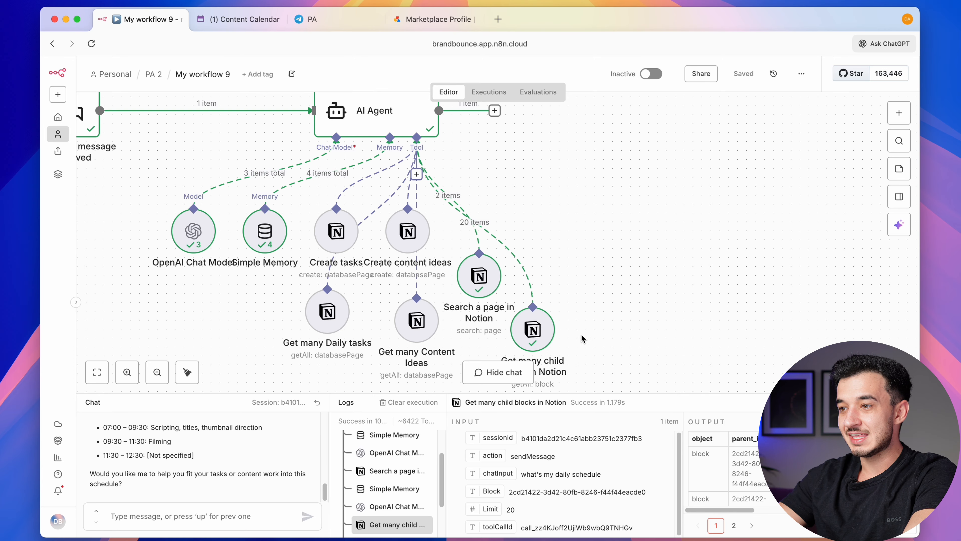
scroll(553, 338, "down", 1)
left_click_drag(629, 350, 464, 350)
scroll(637, 263, "right", 3)
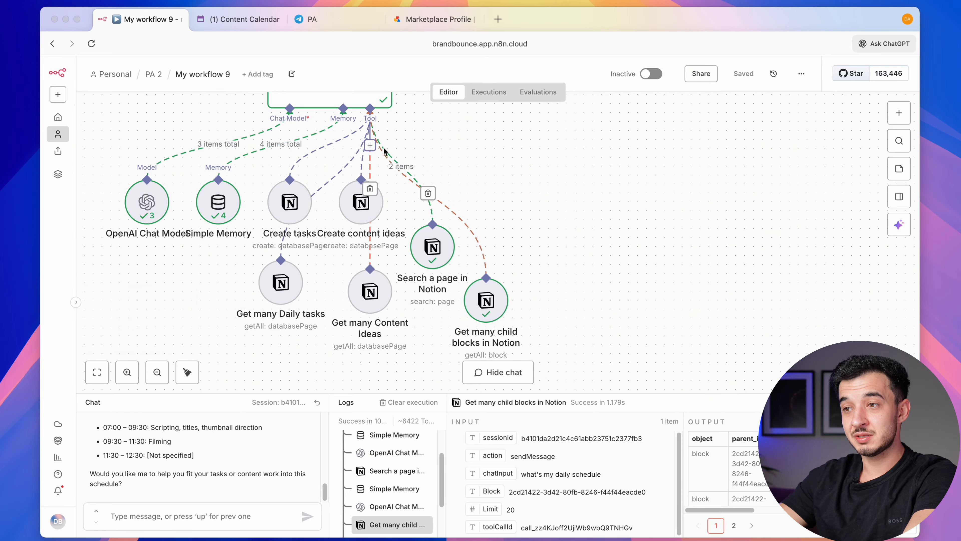
left_click(370, 145)
Add a Notion tool named 'Update Content in pages' with description '. Use this to update pages.'
type("notion")
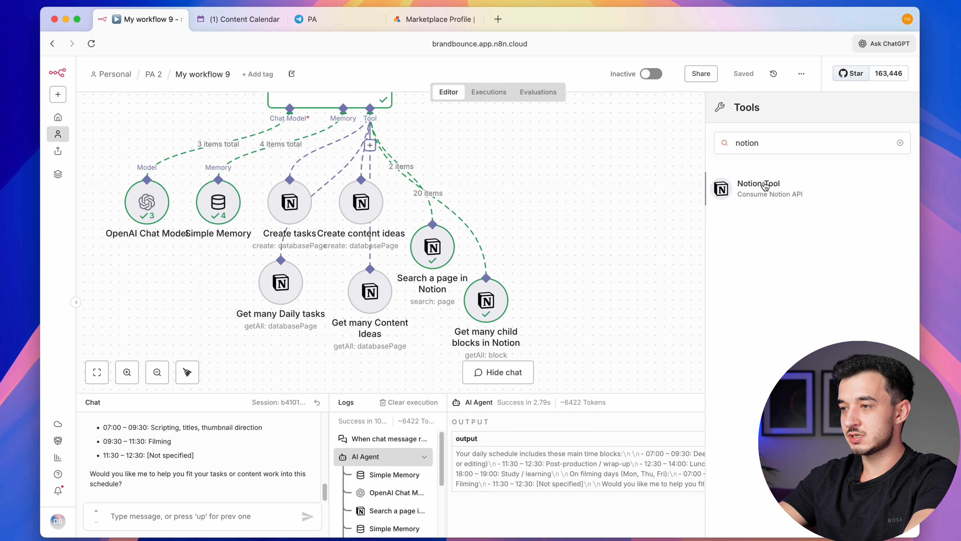
left_click(766, 186)
left_click(413, 89)
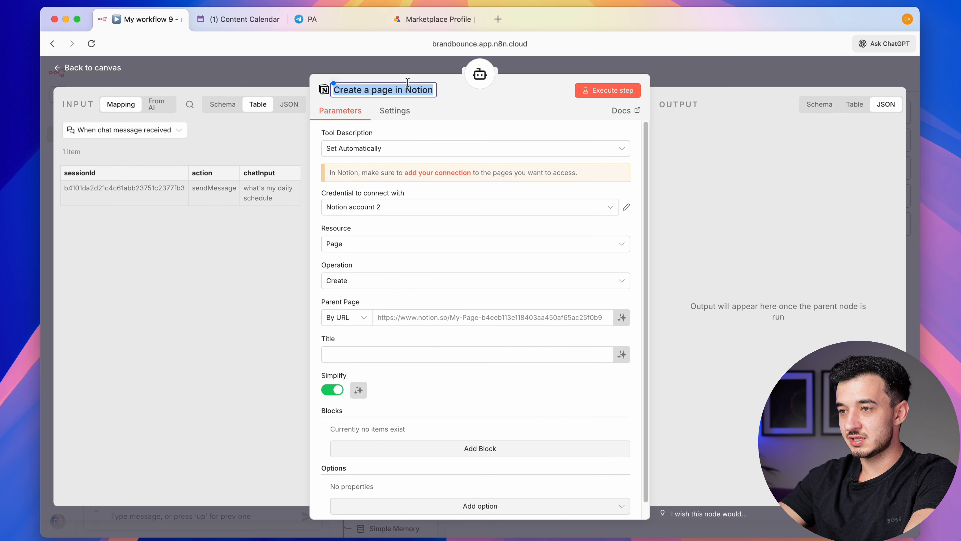
type("Update")
type("Content in pages")
left_click(382, 149)
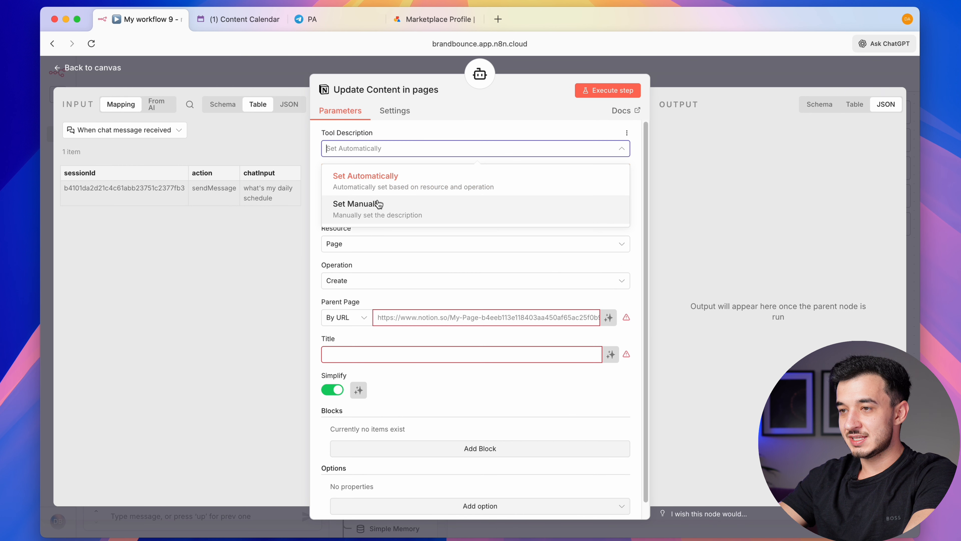
left_click(379, 205)
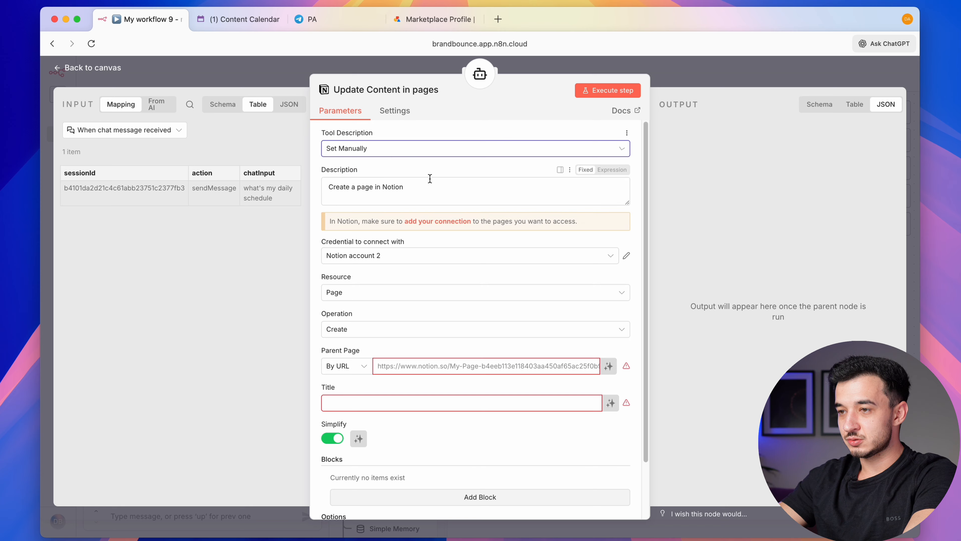
left_click(437, 193)
type(". Use this to u")
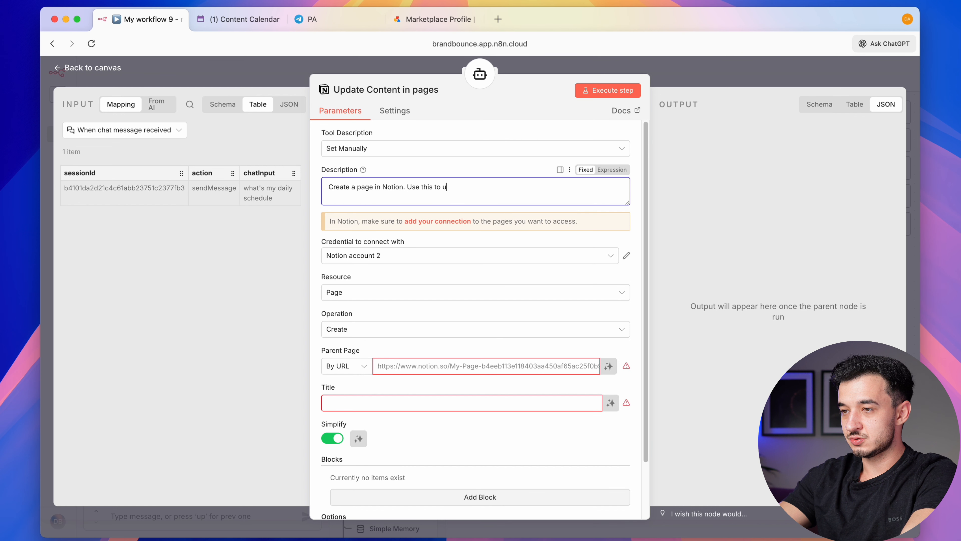
type("pdate pages.")
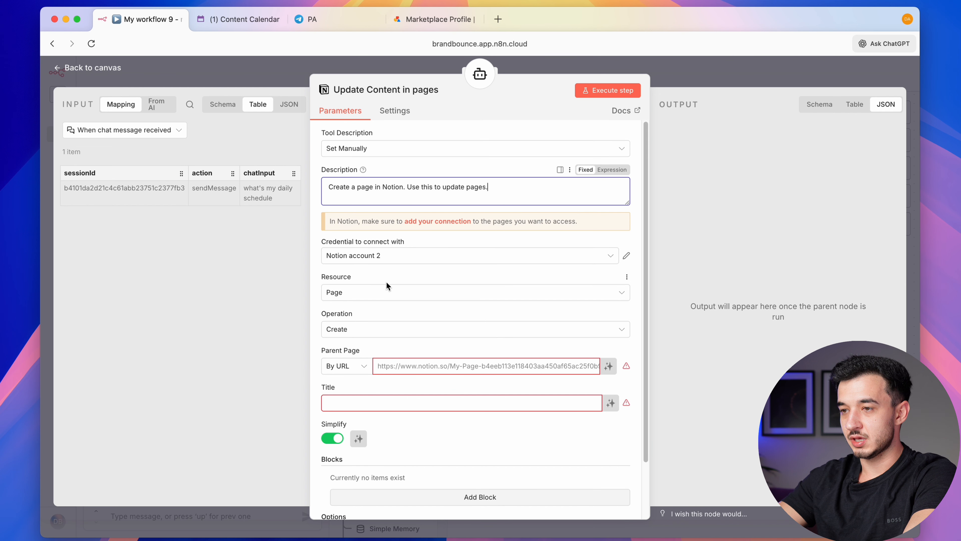
Set the tool to Block, appending after a block ID the model defines
left_click(386, 292)
left_click(361, 321)
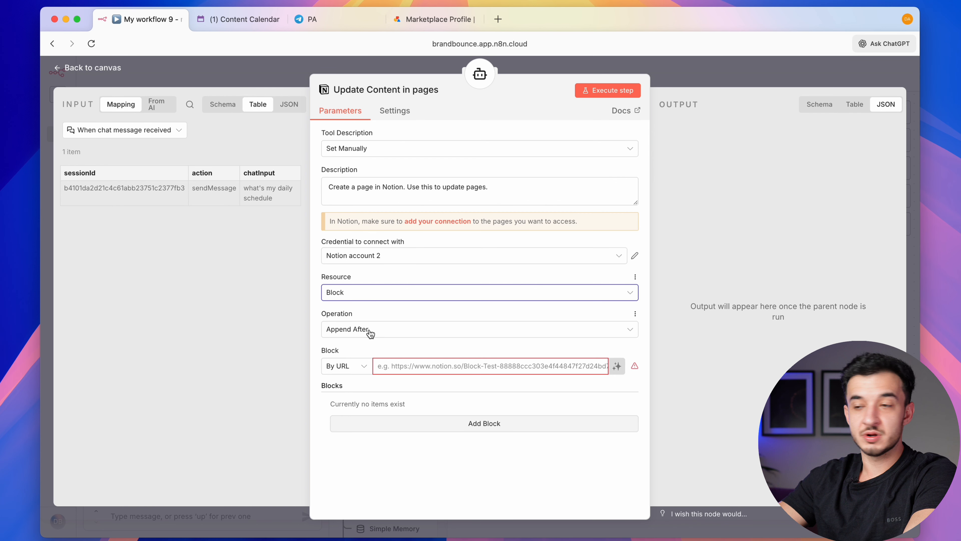
left_click(358, 371)
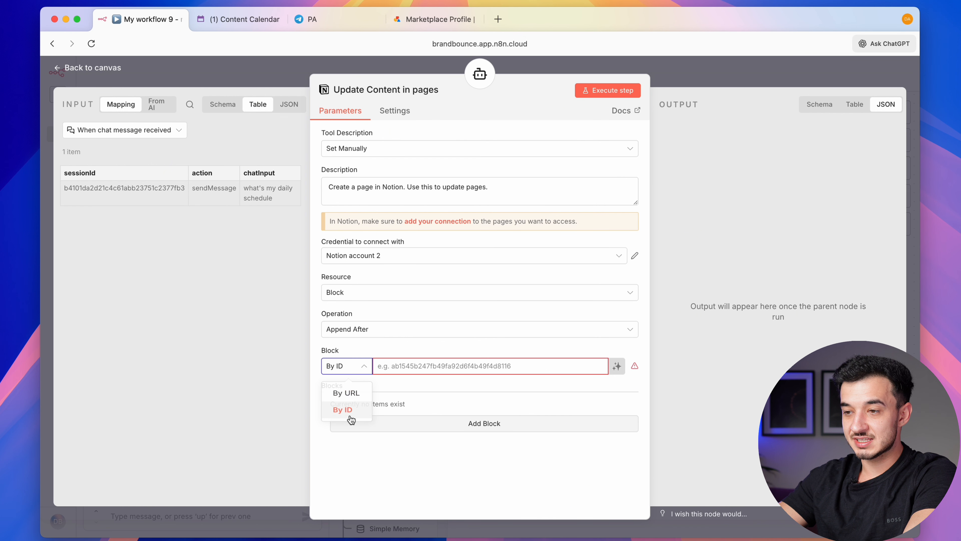
left_click(339, 405)
left_click(616, 366)
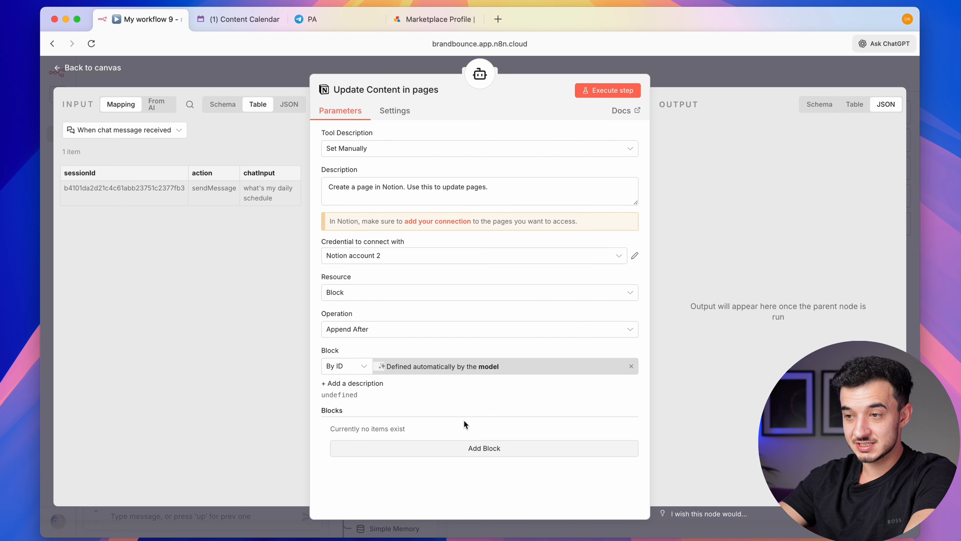
Add three Paragraph blocks with model-written text, save, and start adding another tool
left_click(466, 453)
left_click(378, 376)
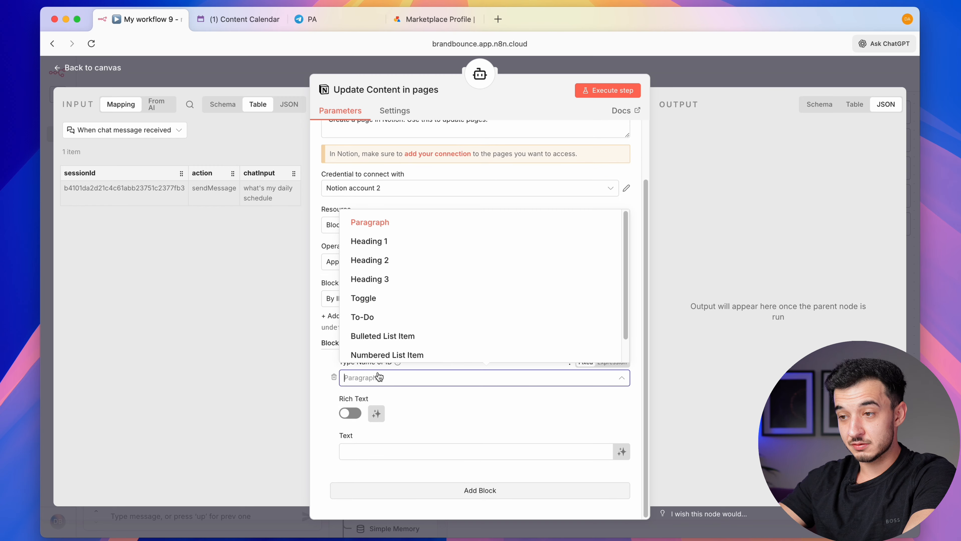
scroll(382, 292, "down", 1)
scroll(381, 292, "up", 1)
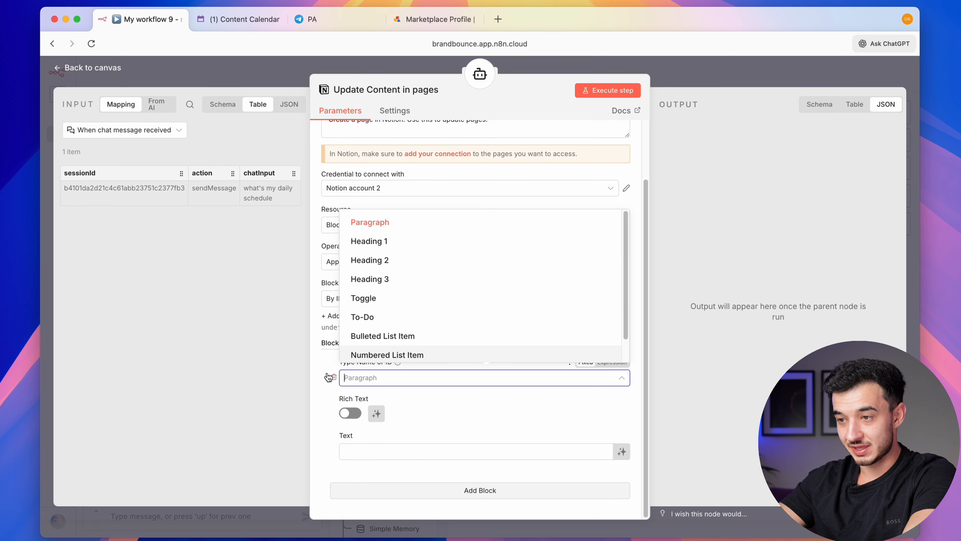
left_click(362, 379)
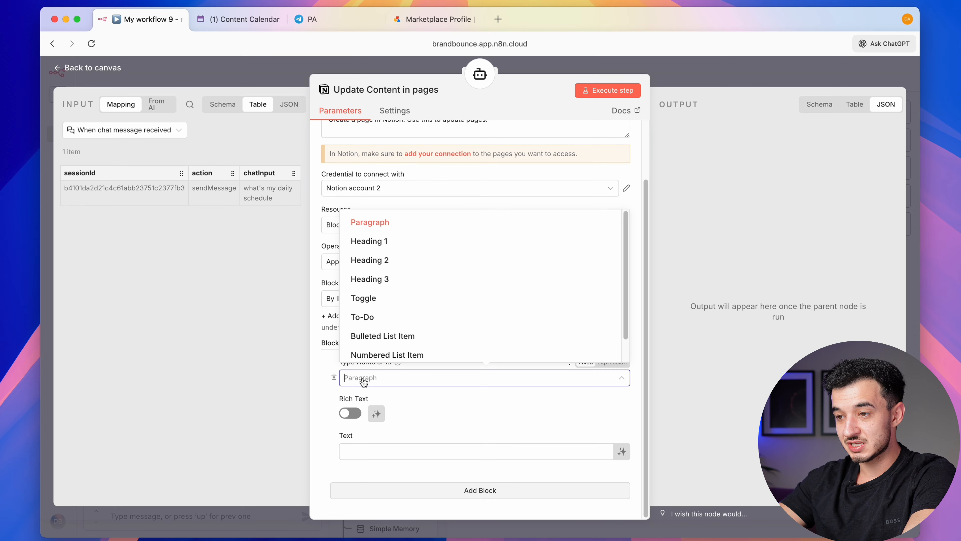
left_click(362, 380)
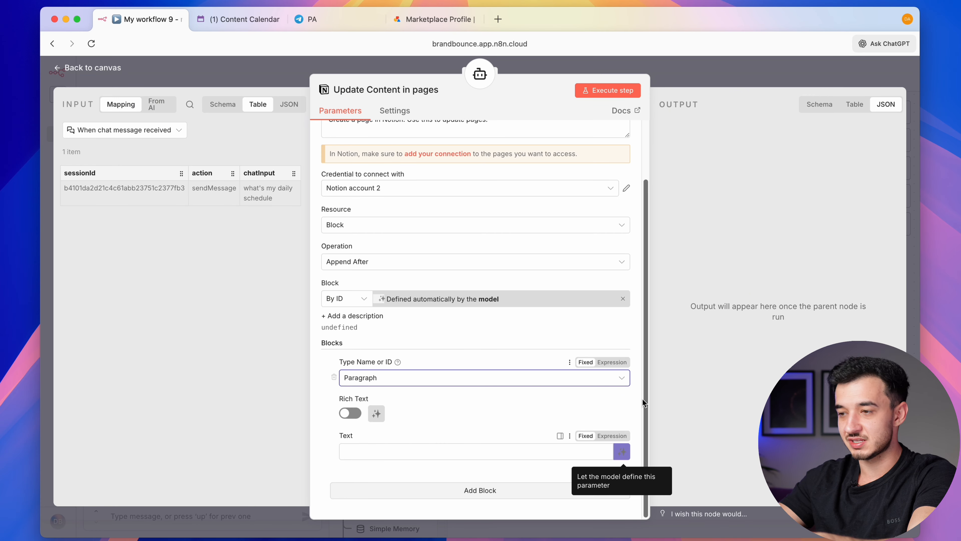
left_click(622, 454)
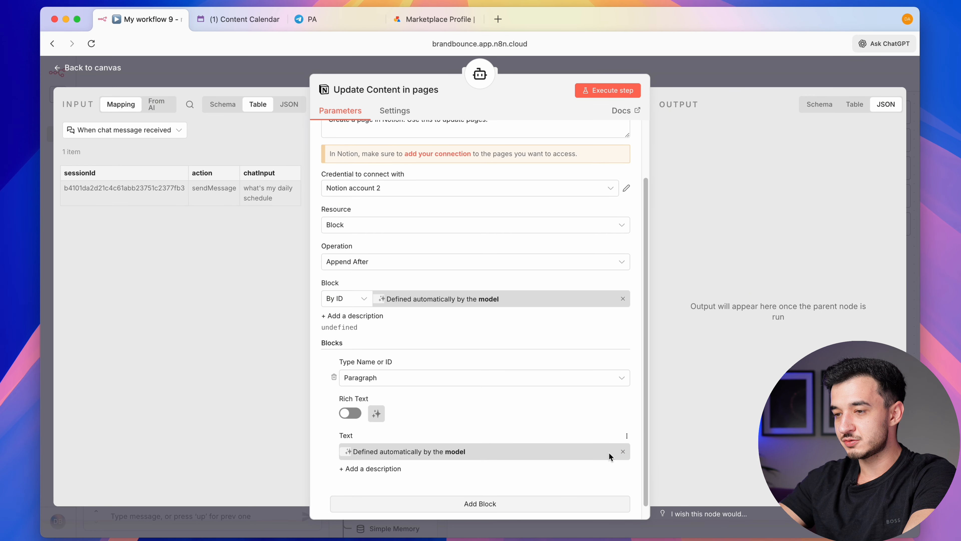
left_click(547, 499)
scroll(545, 502, "down", 4)
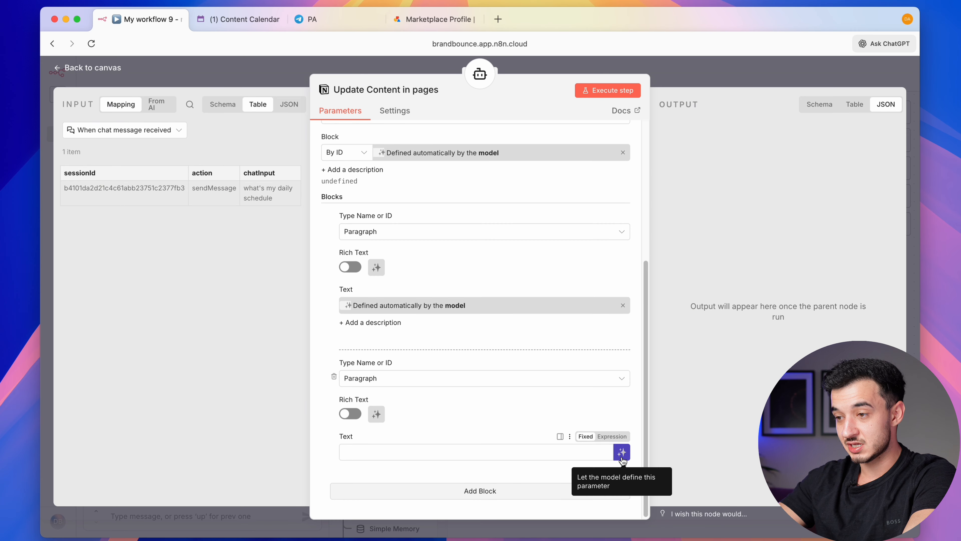
left_click(471, 490)
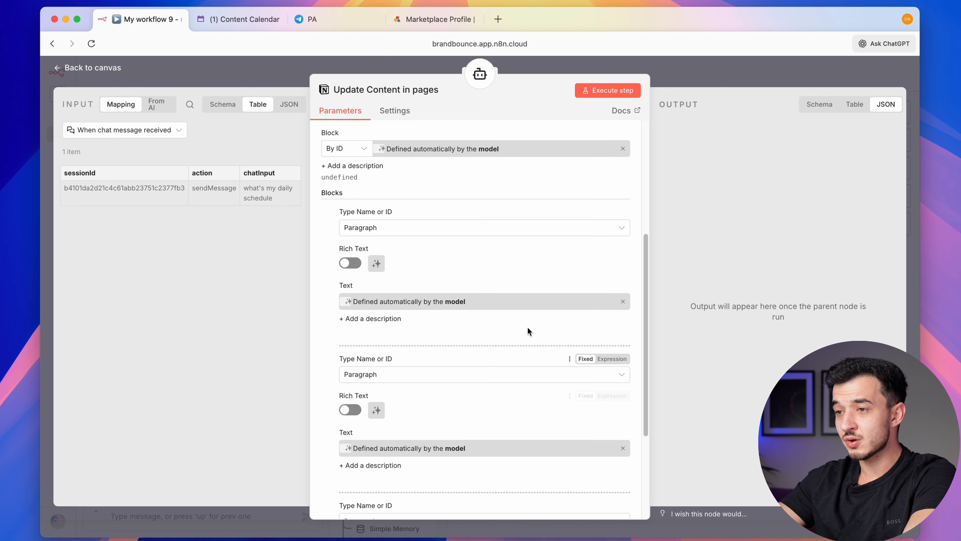
scroll(528, 328, "down", 4)
key("super+s")
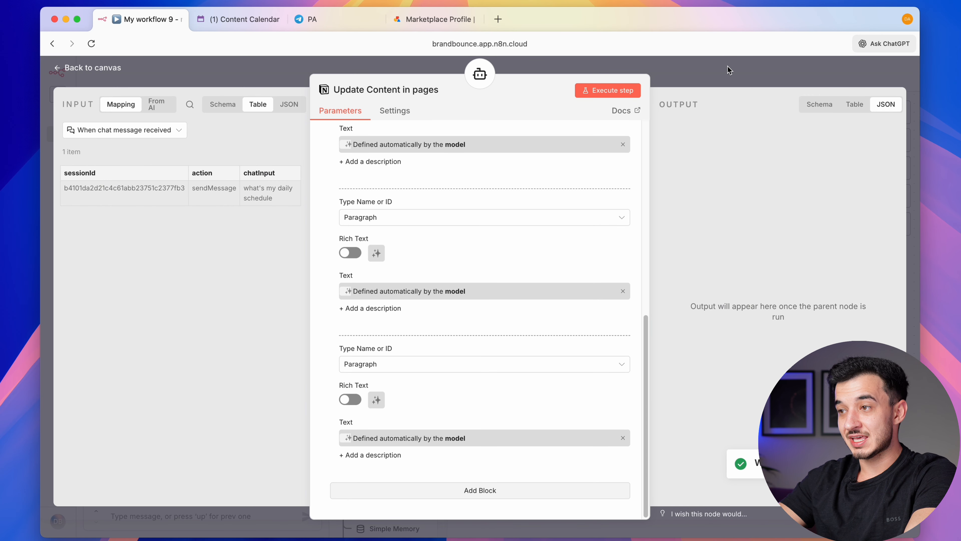
left_click(728, 69)
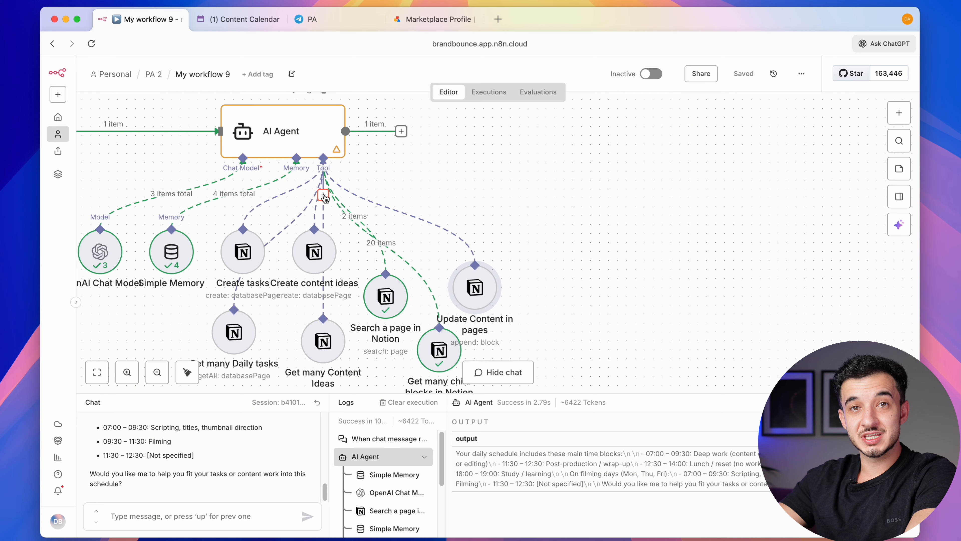
left_click(323, 195)
Add the Notion 'Create a page' tool with a manually written description
type("notion")
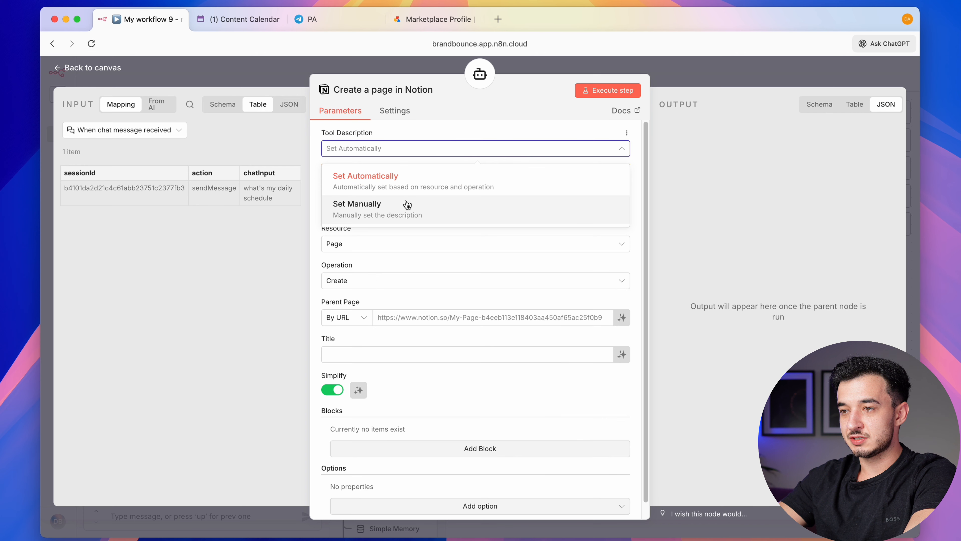
left_click(406, 204)
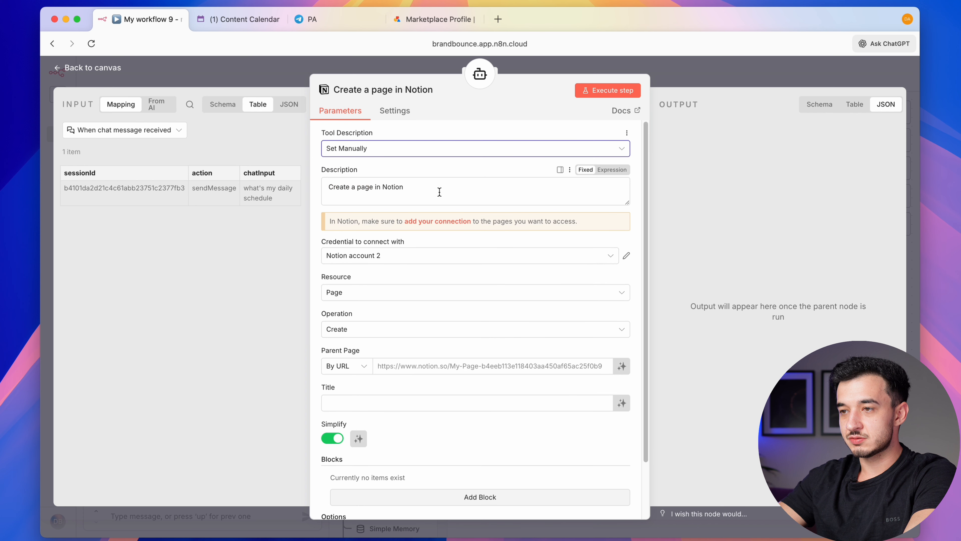
left_click(438, 192)
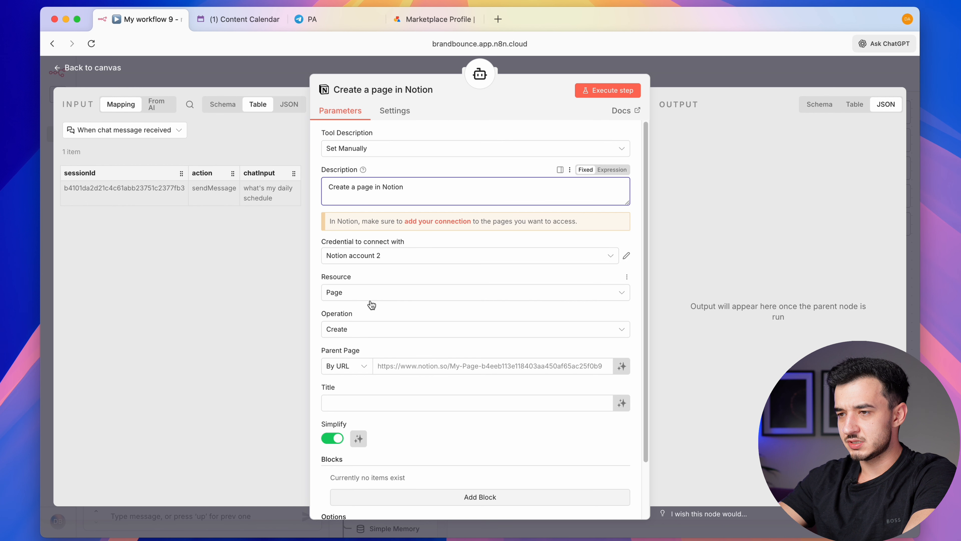
scroll(372, 304, "down", 2)
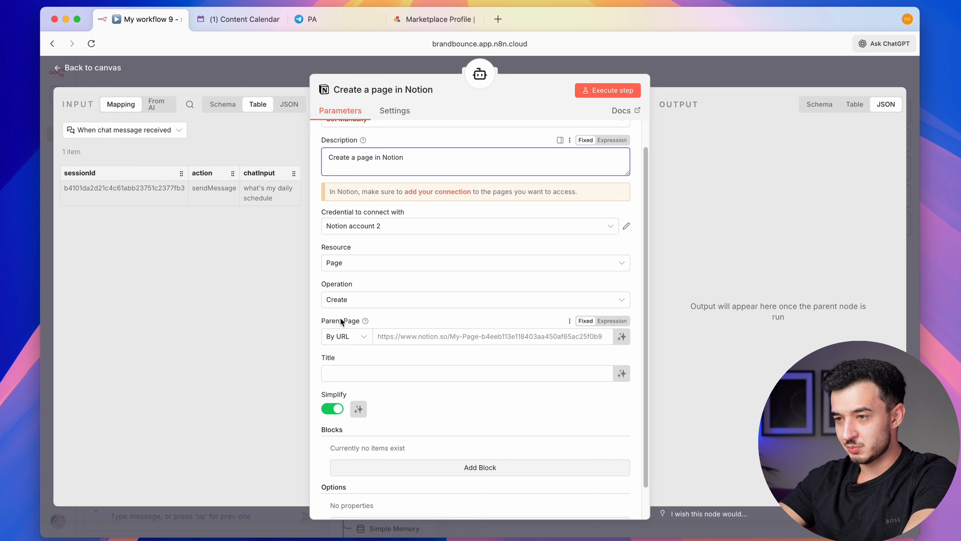
Copy the Wiki page link from Notion and paste it as the Parent Page
left_click(233, 24)
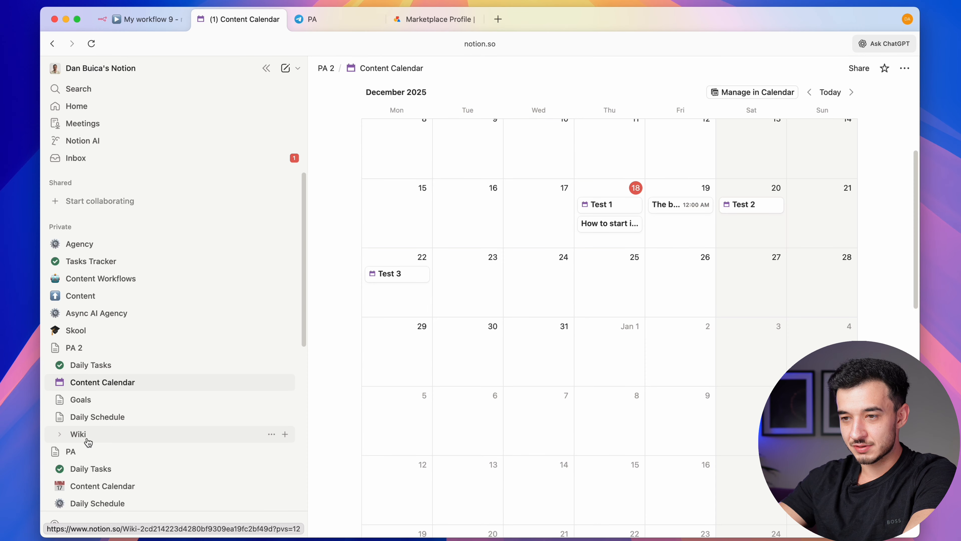
right_click(88, 441)
left_click(154, 279)
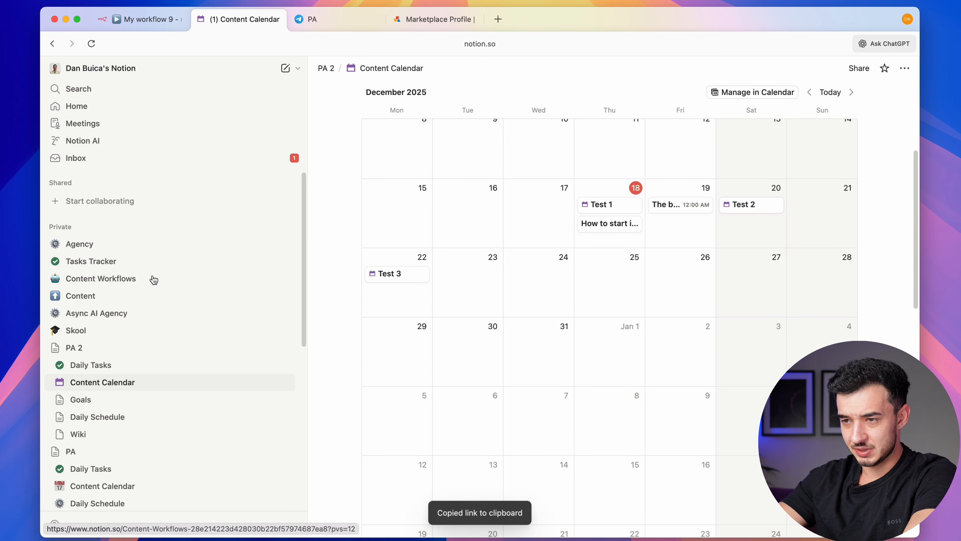
left_click(151, 19)
left_click(446, 336)
key("super+v")
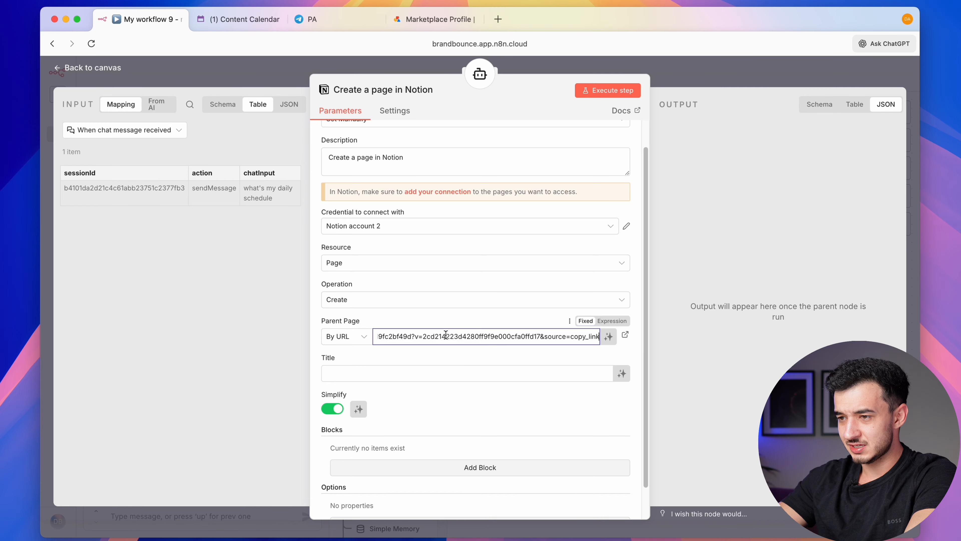
left_click(462, 360)
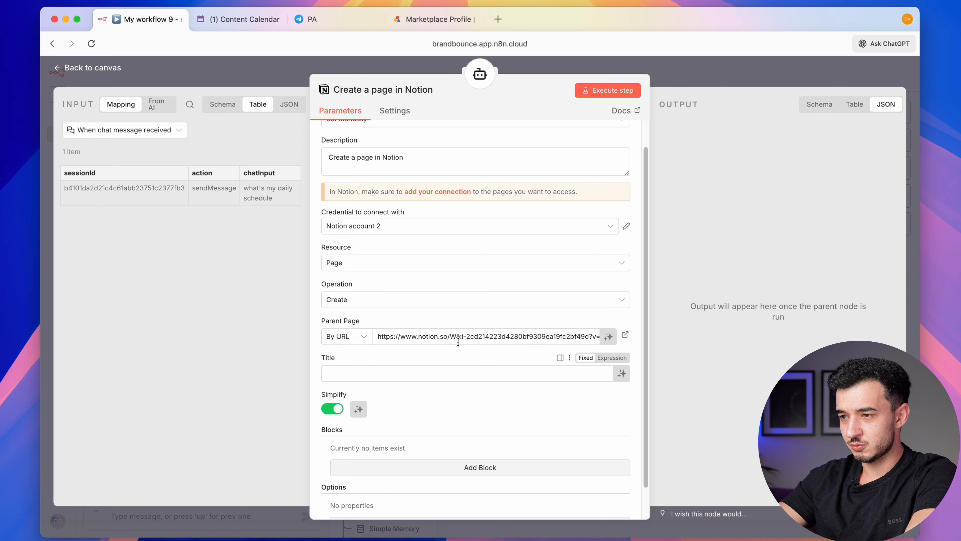
Let the model set the page title and add paragraph blocks with model-written text
left_click(622, 374)
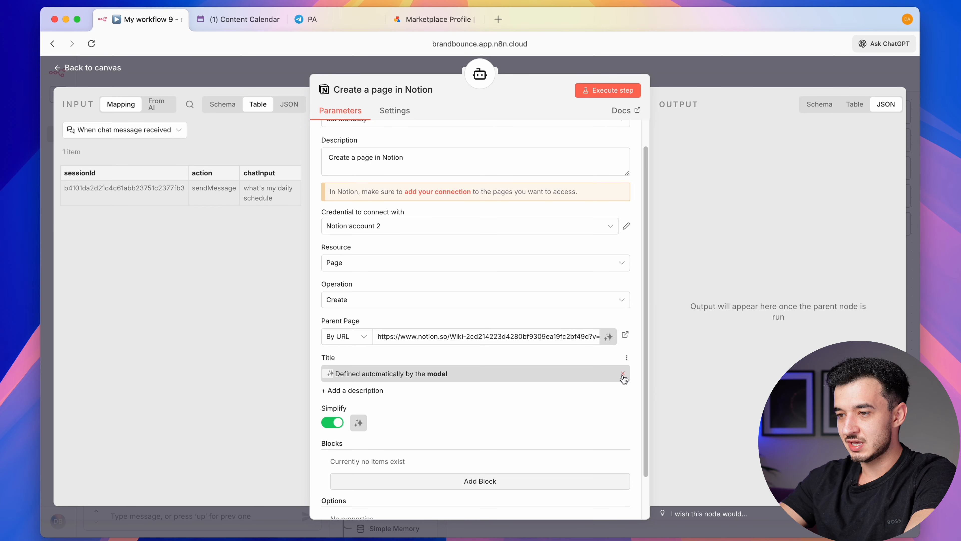
scroll(382, 406, "down", 3)
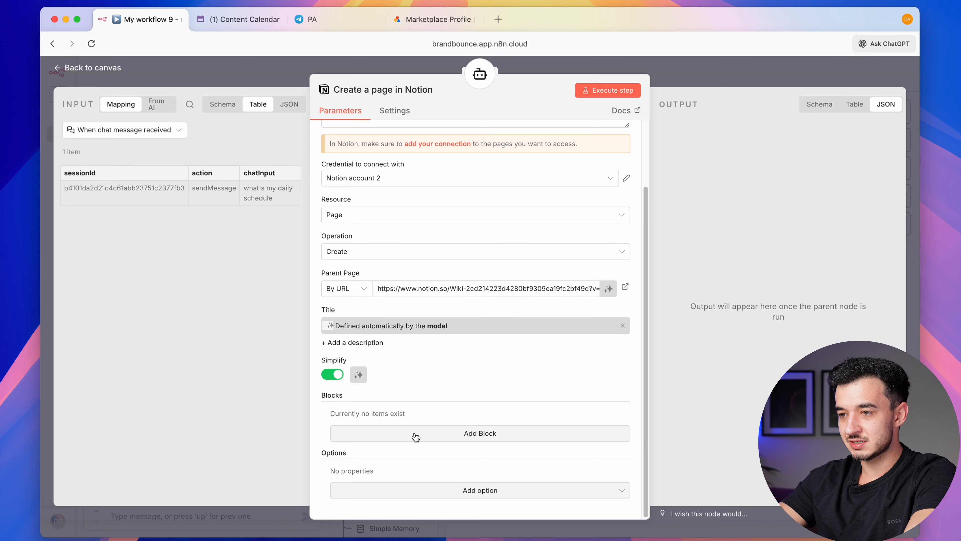
left_click(416, 436)
scroll(415, 435, "down", 3)
left_click(621, 393)
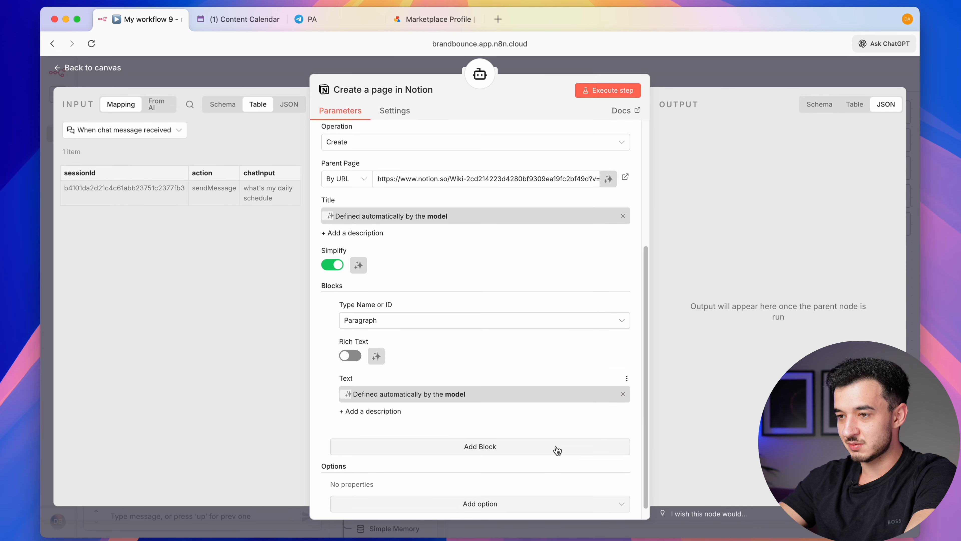
left_click(553, 447)
scroll(554, 454, "down", 5)
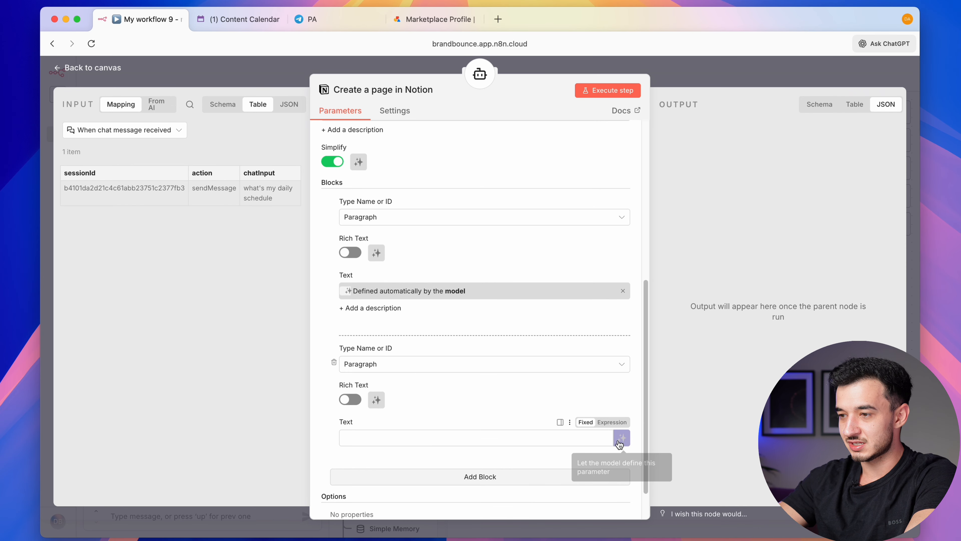
left_click(621, 438)
scroll(596, 447, "down", 2)
left_click(597, 446)
scroll(569, 369, "up", 10)
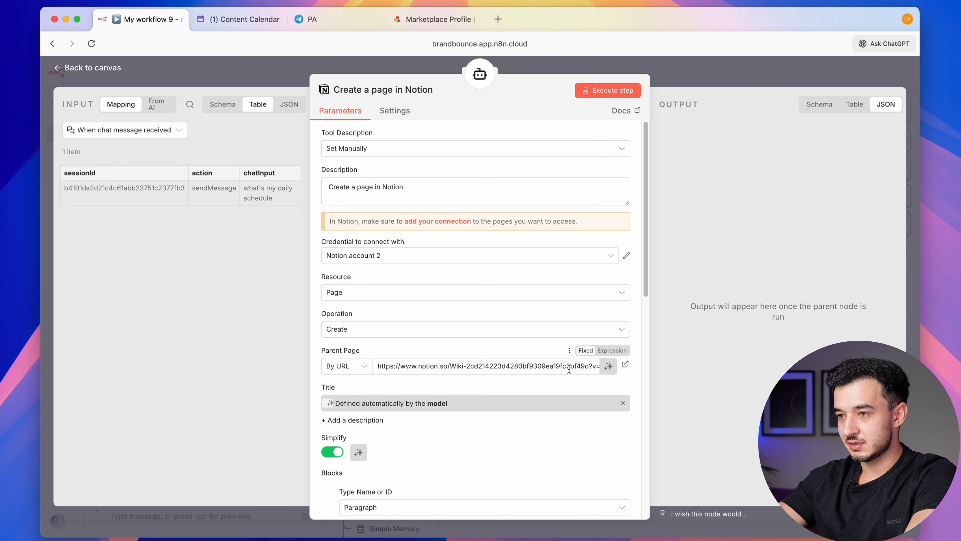
left_click(730, 77)
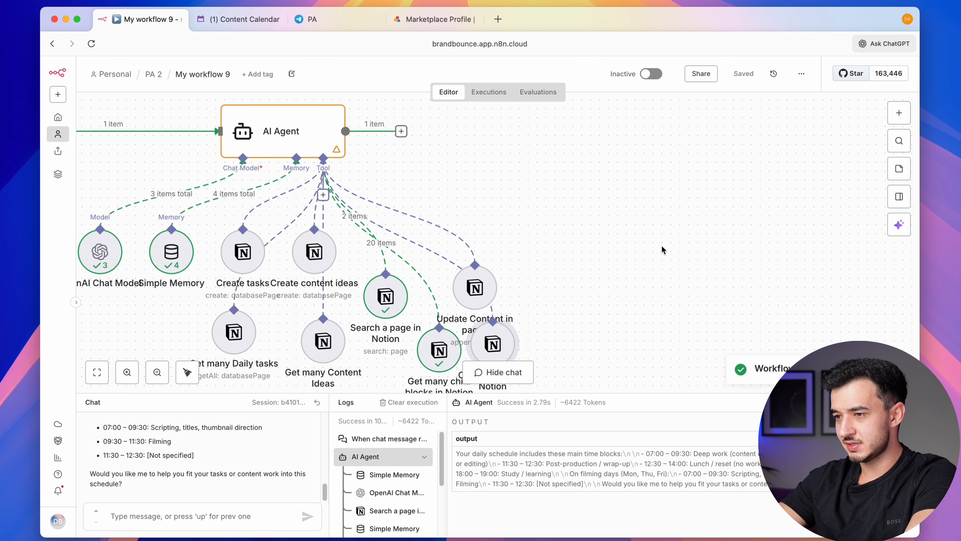
Send the chat request 'in my wiki, create a page about how to make friend chicken'
scroll(662, 245, "down", 2)
left_click(185, 512)
type("in my wiki, create a page")
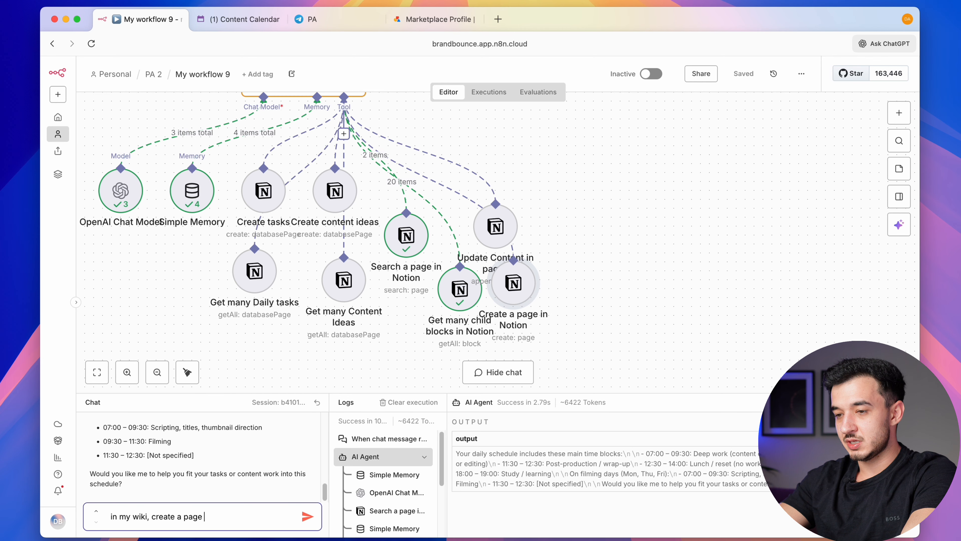
type(" about how to make ")
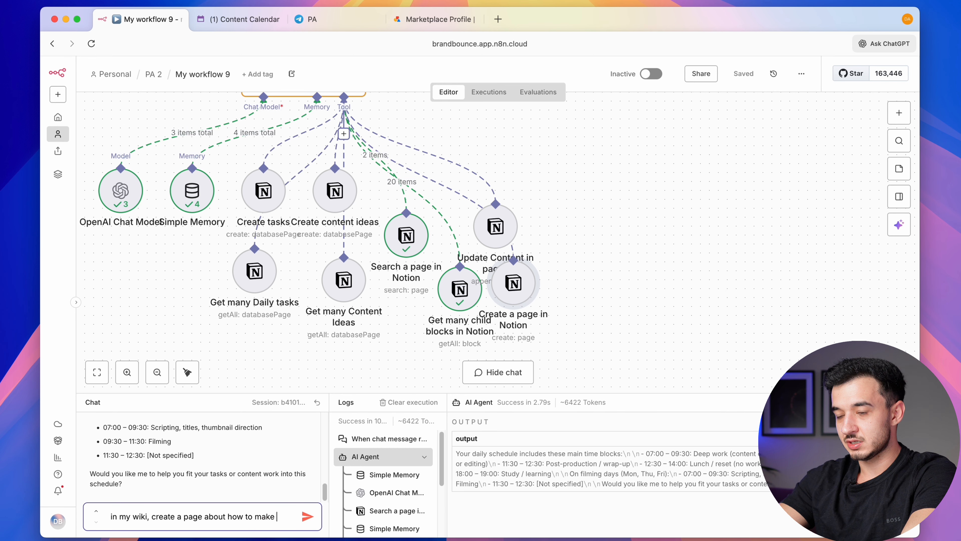
type("friend chicken")
key("Return")
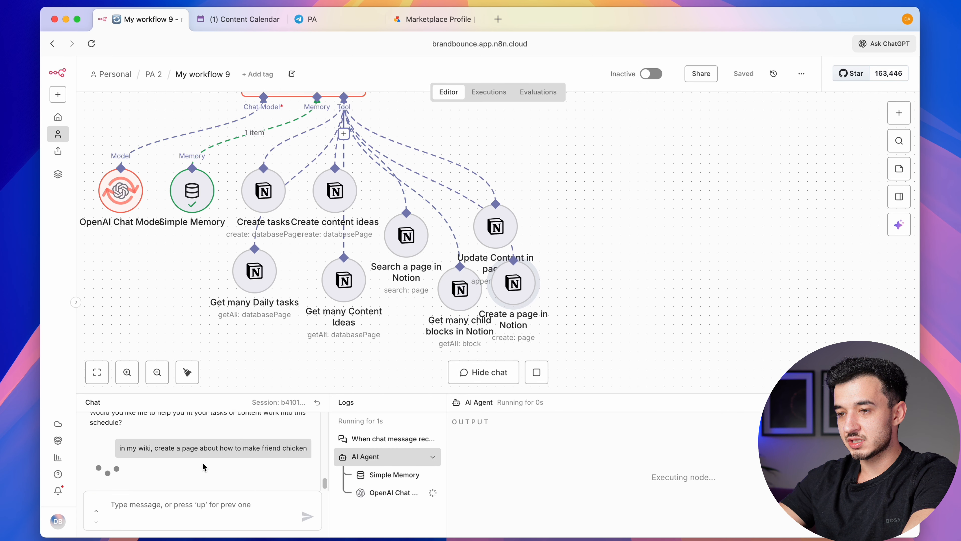
double_click(271, 448)
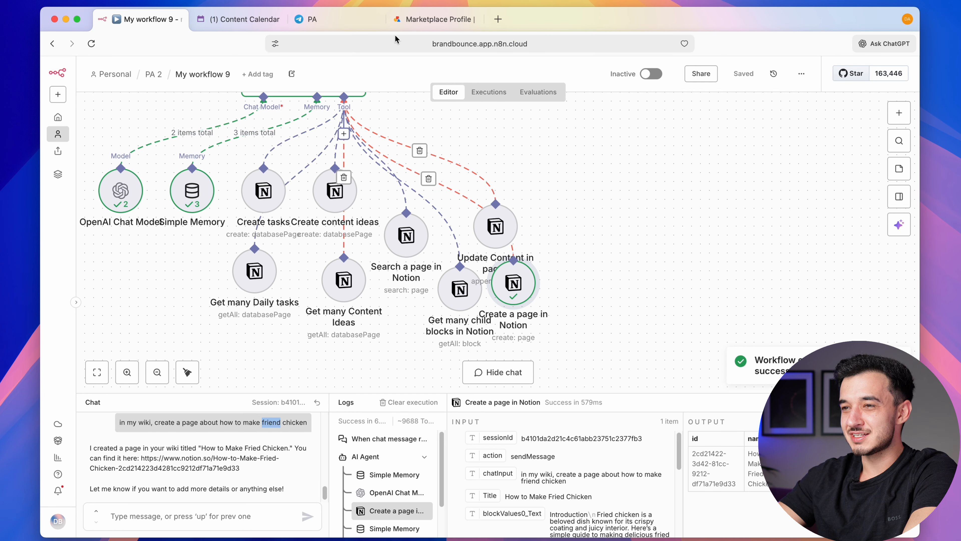
Review the How to Make Fried Chicken page under Wiki in Notion, then return to n8n
left_click(257, 27)
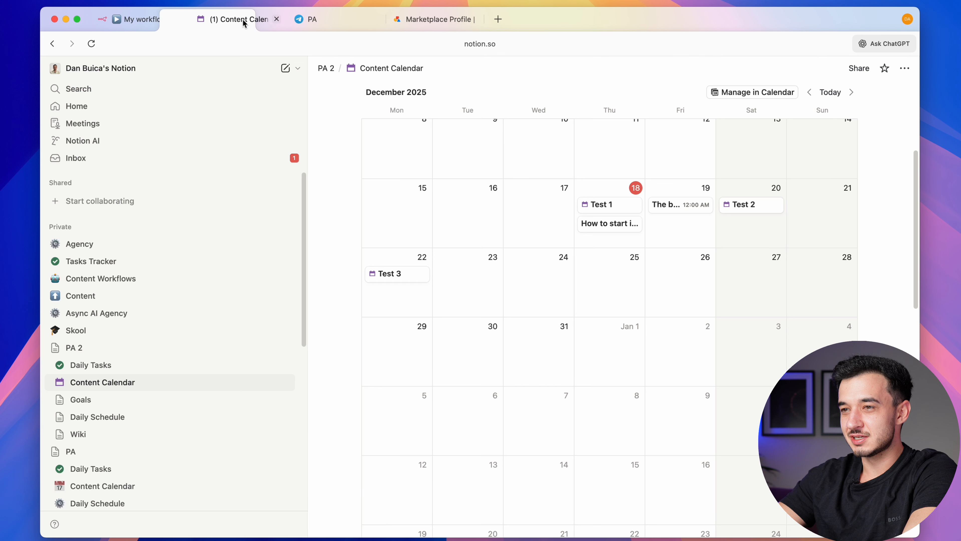
left_click(60, 434)
left_click(119, 458)
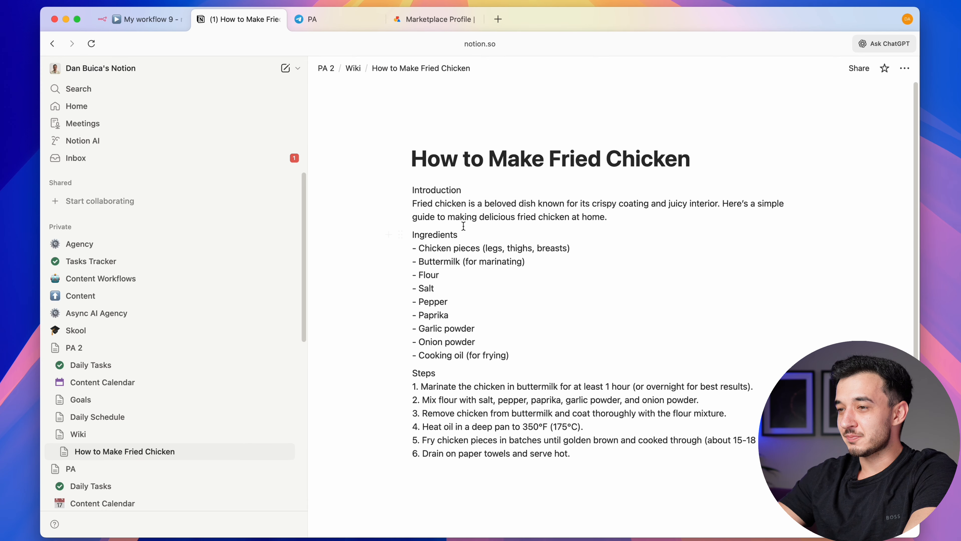
triple_click(466, 206)
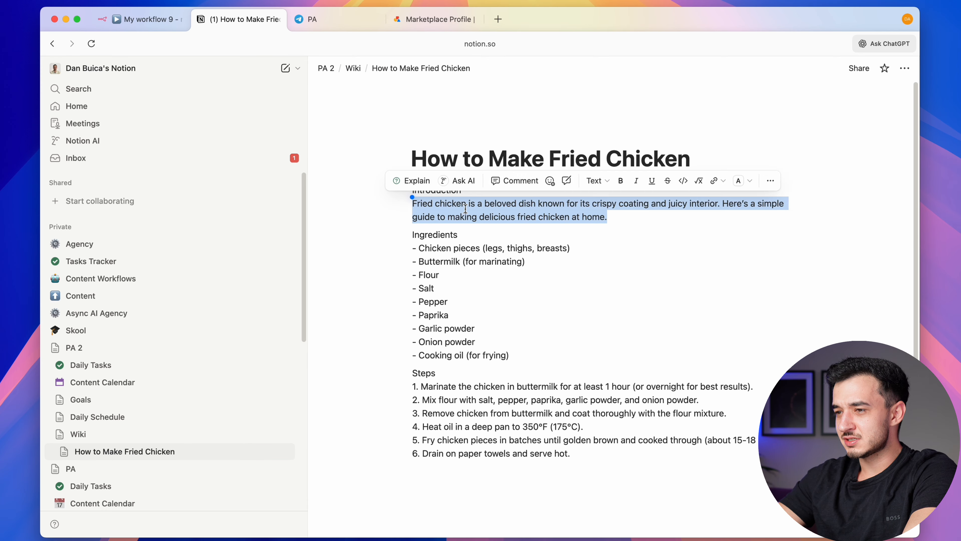
triple_click(483, 389)
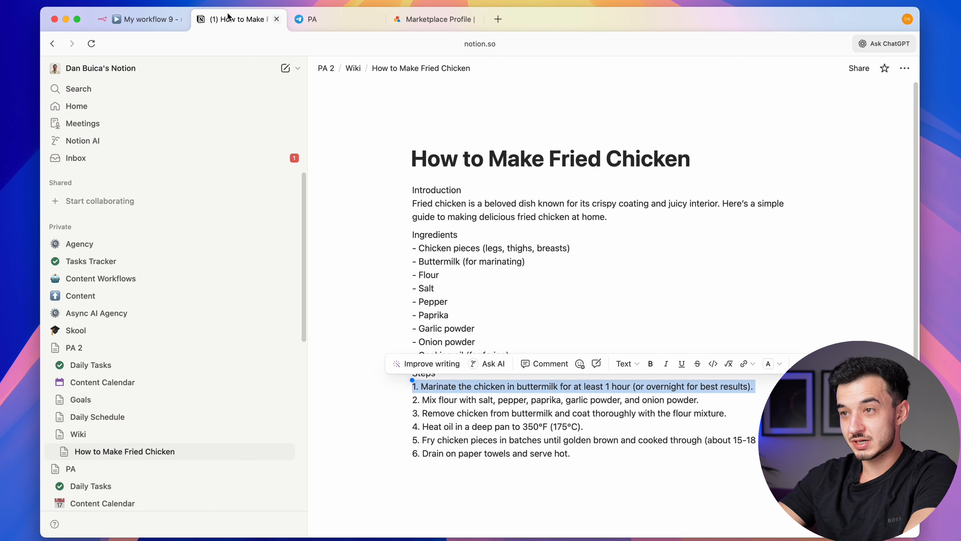
left_click(142, 23)
Add a Google Calendar tool to the agent by searching 'calen'
scroll(533, 156, "up", 5)
scroll(533, 156, "left", 5)
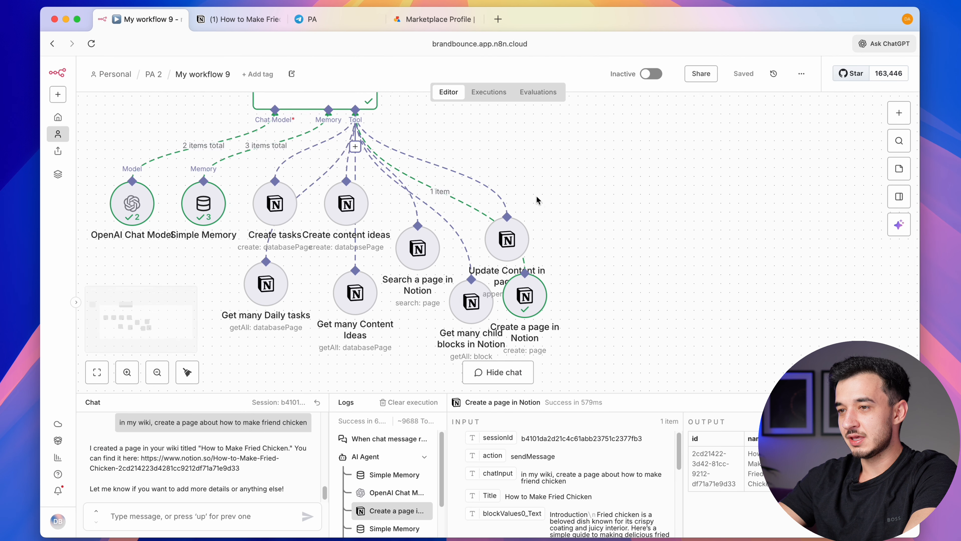
scroll(544, 180, "down", 5)
scroll(544, 180, "left", 2)
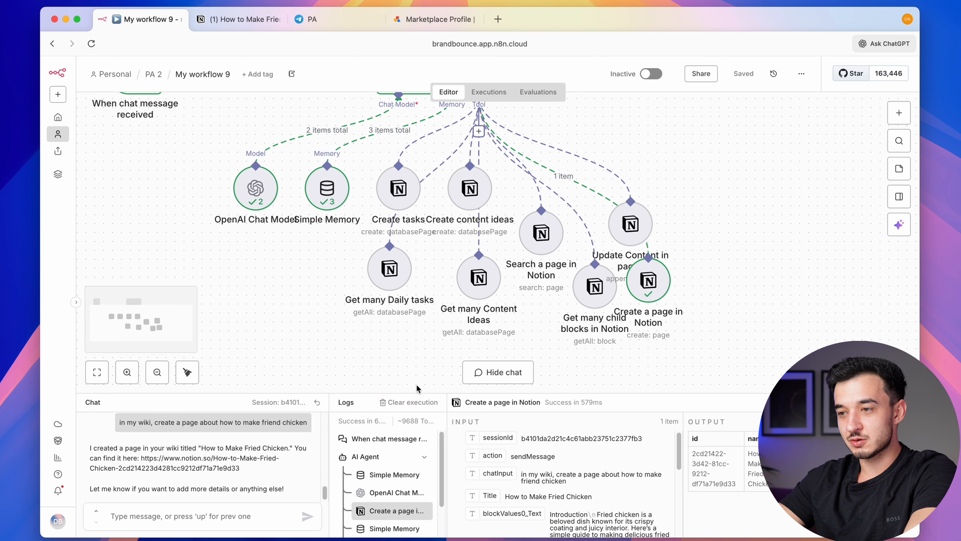
scroll(493, 251, "up", 3)
scroll(492, 251, "right", 2)
scroll(493, 250, "up", 2)
scroll(492, 251, "right", 2)
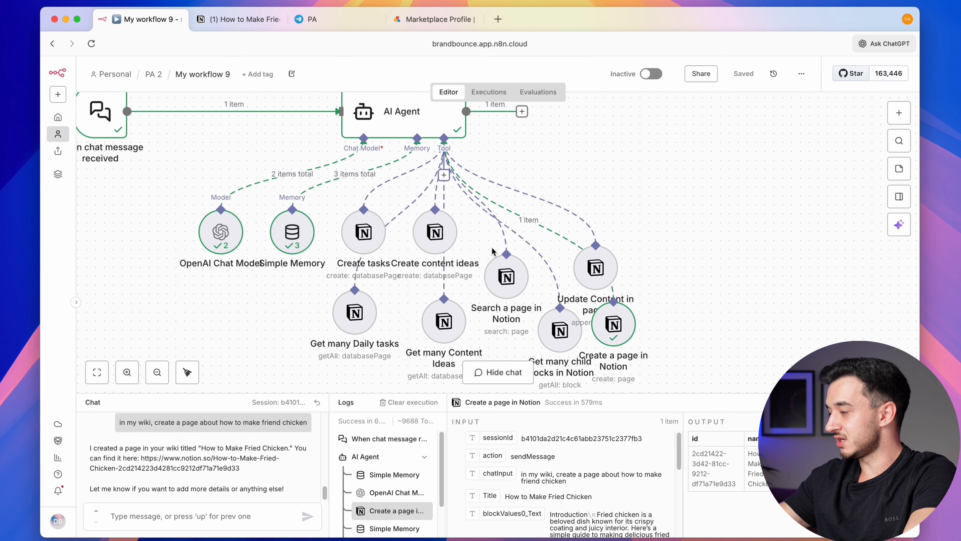
scroll(492, 251, "down", 1)
scroll(493, 251, "left", 1)
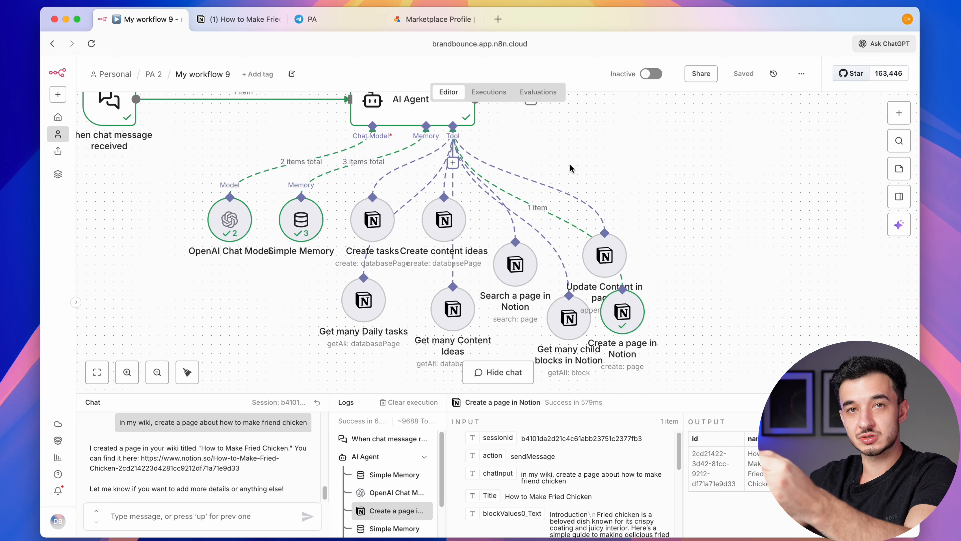
left_click(452, 163)
type("calen")
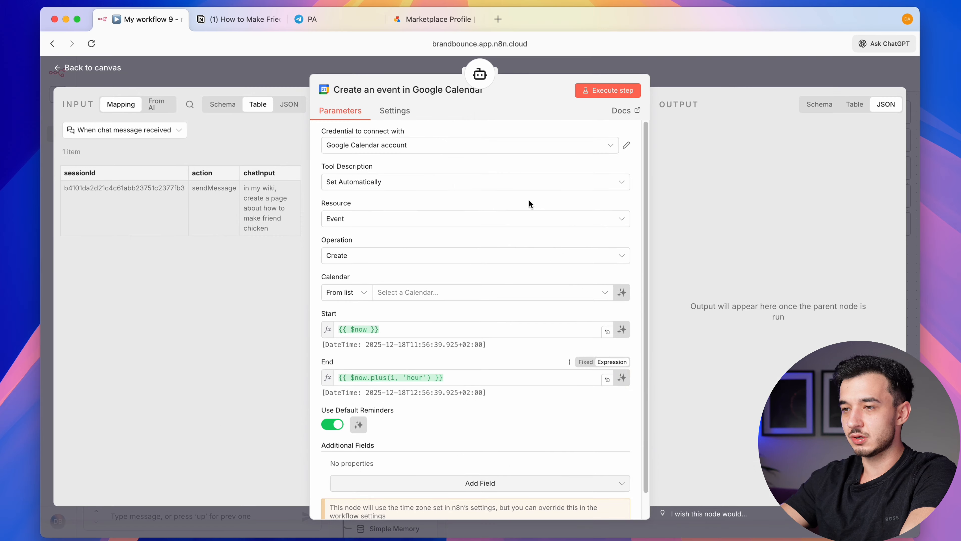
Create a new Google Calendar credential and choose the personal calendar
left_click(607, 145)
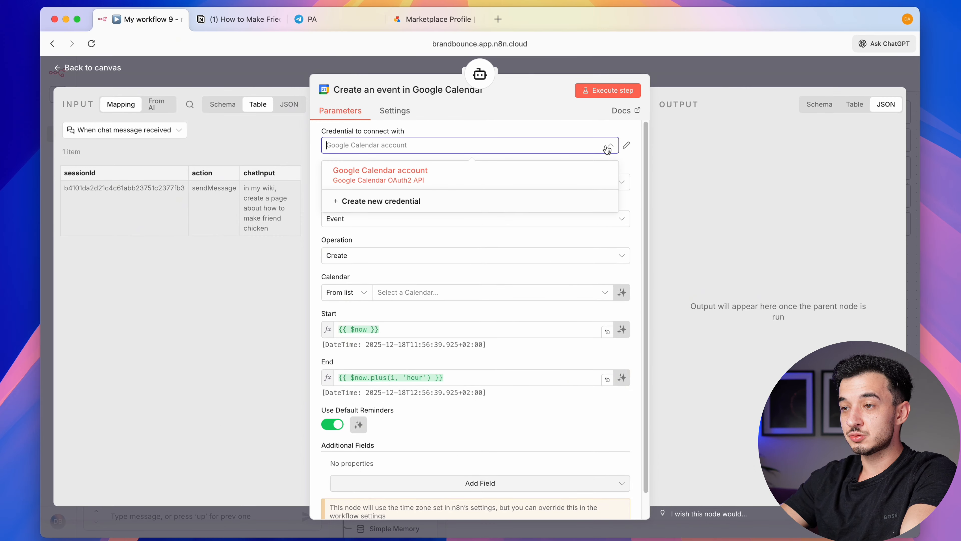
left_click(502, 207)
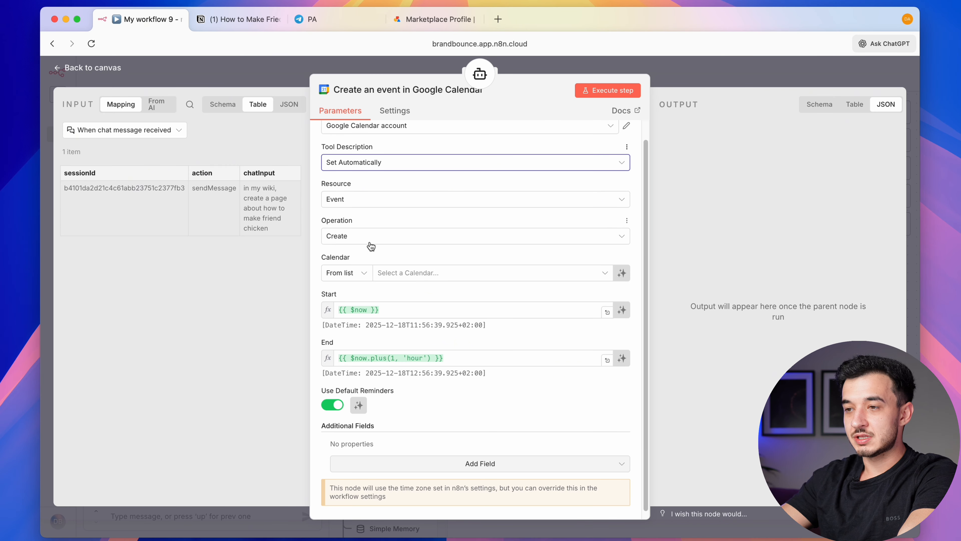
left_click(417, 274)
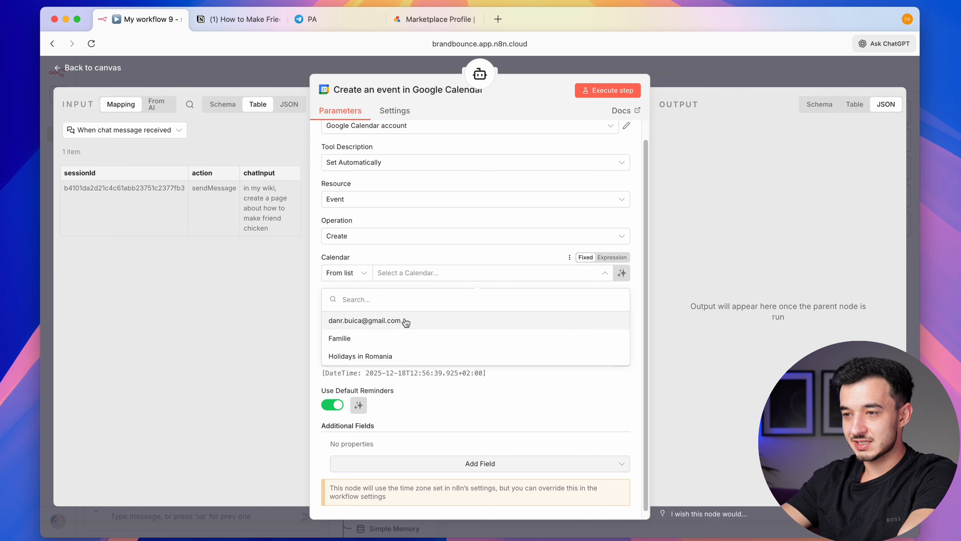
left_click(408, 321)
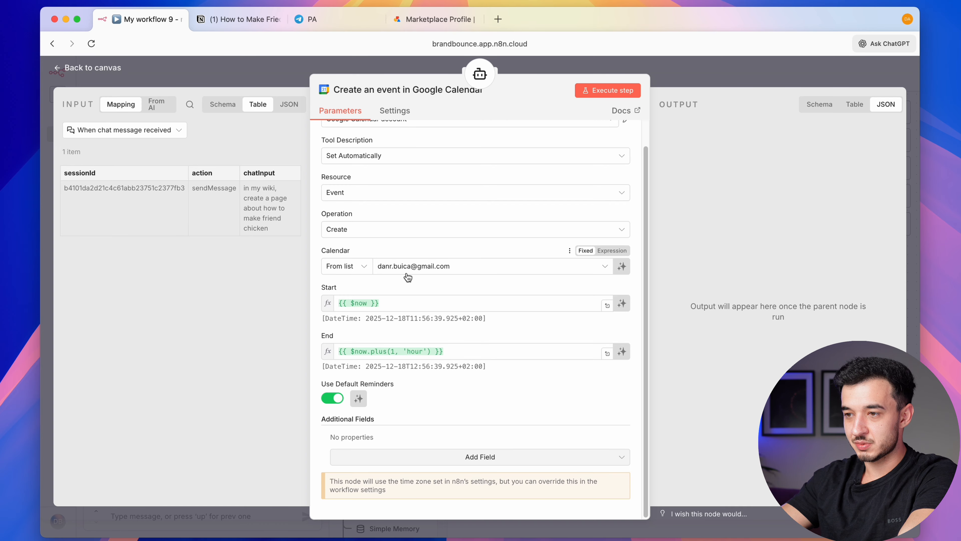
Clear the Start and End expressions and let the model define both times
left_click(416, 303)
key("ctrl+a")
key("BackSpace")
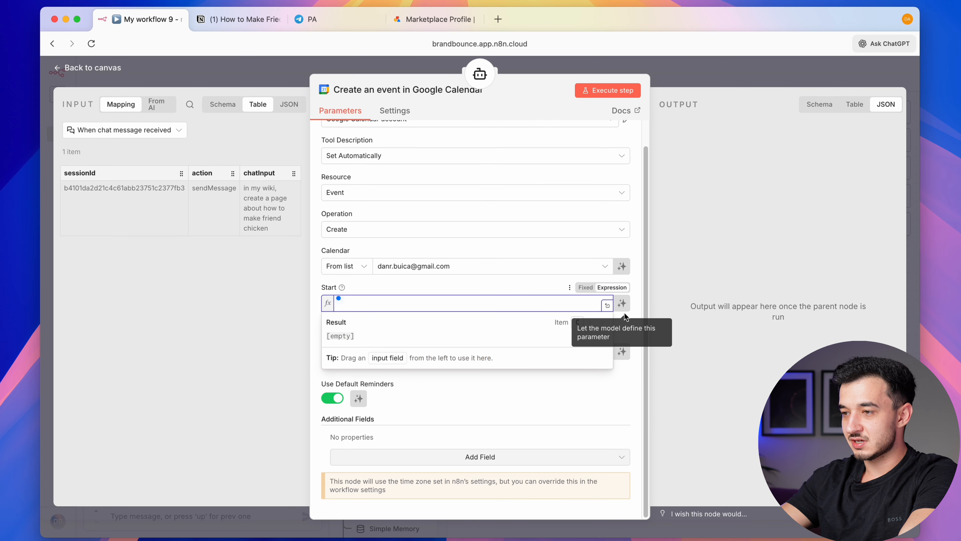
left_click(622, 303)
left_click(454, 353)
key("ctrl+a")
key("BackSpace")
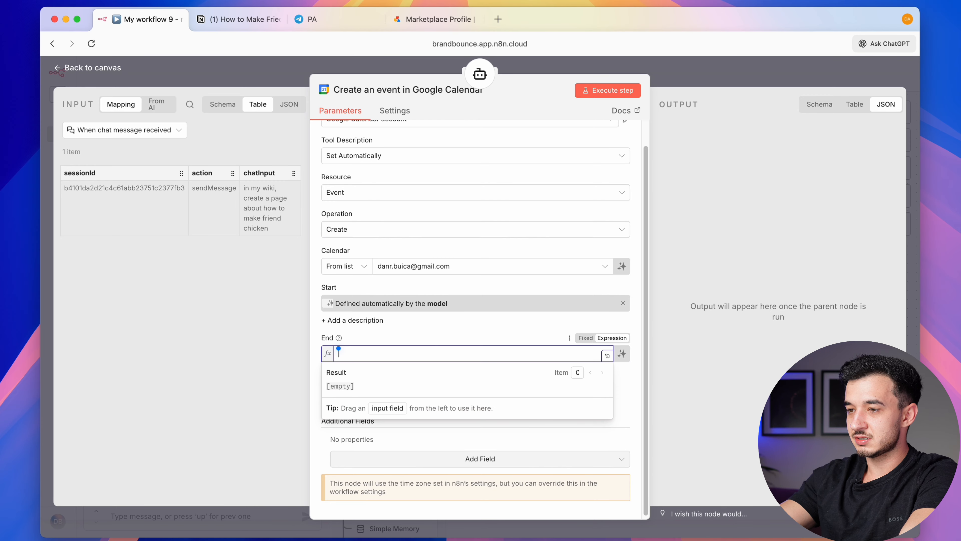
left_click(622, 353)
Browse the optional event fields without adding any and return to the canvas
scroll(548, 406, "down", 1)
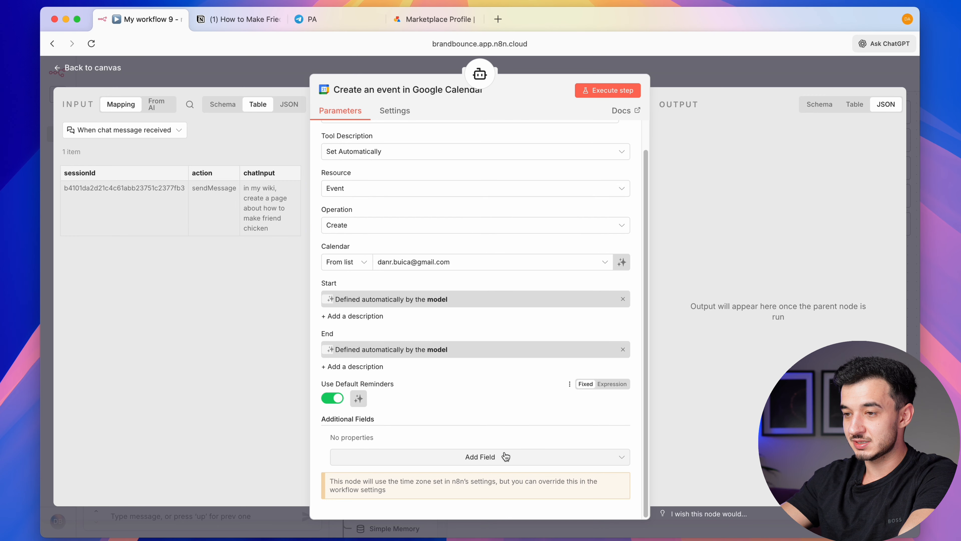
left_click(486, 460)
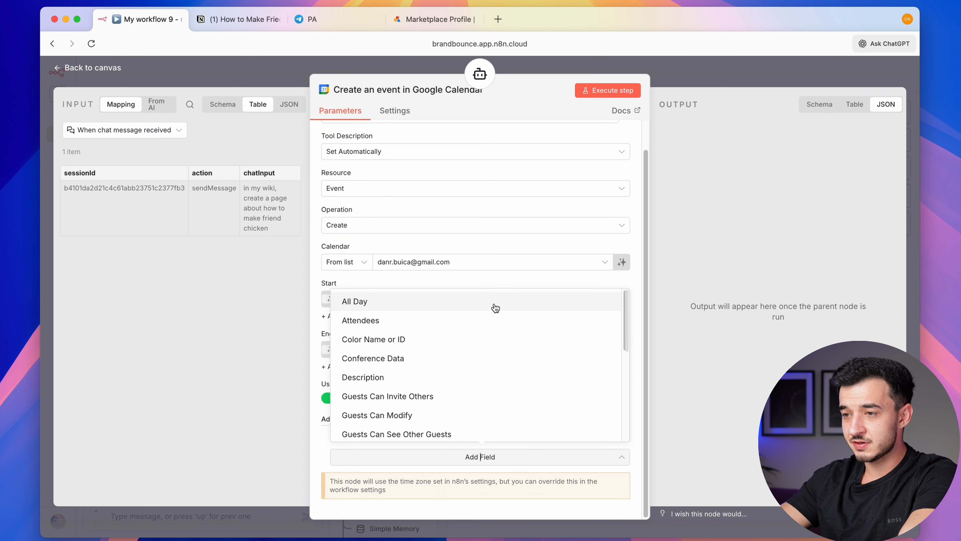
scroll(483, 317, "down", 6)
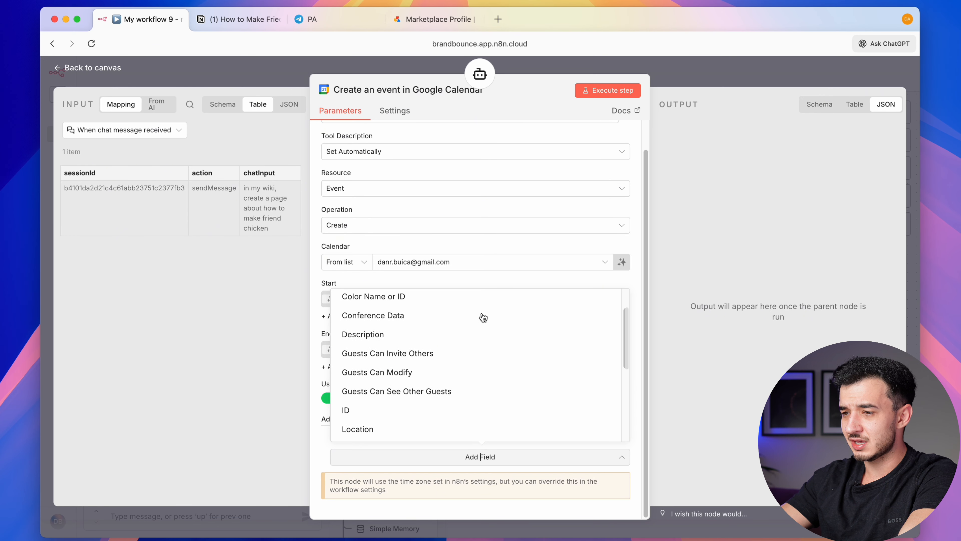
scroll(468, 371, "down", 2)
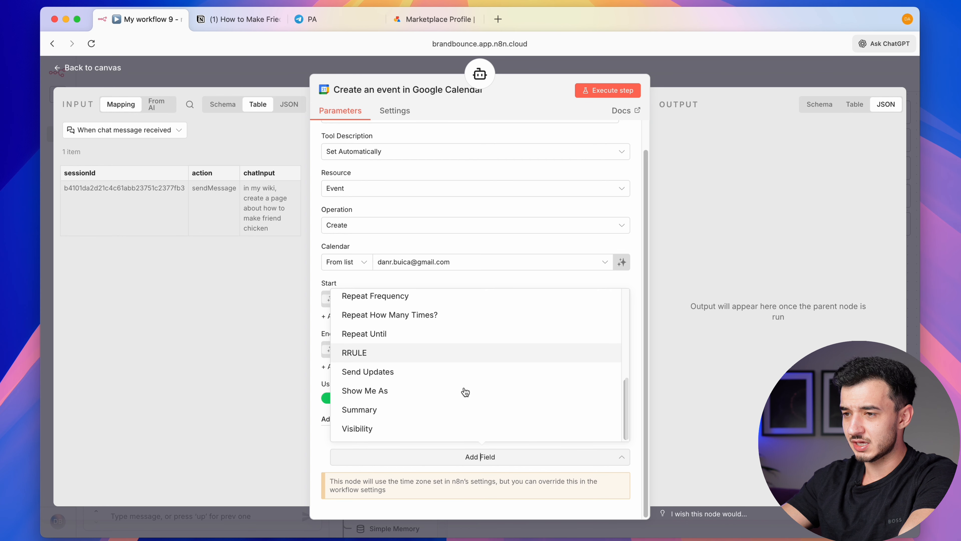
left_click(313, 281)
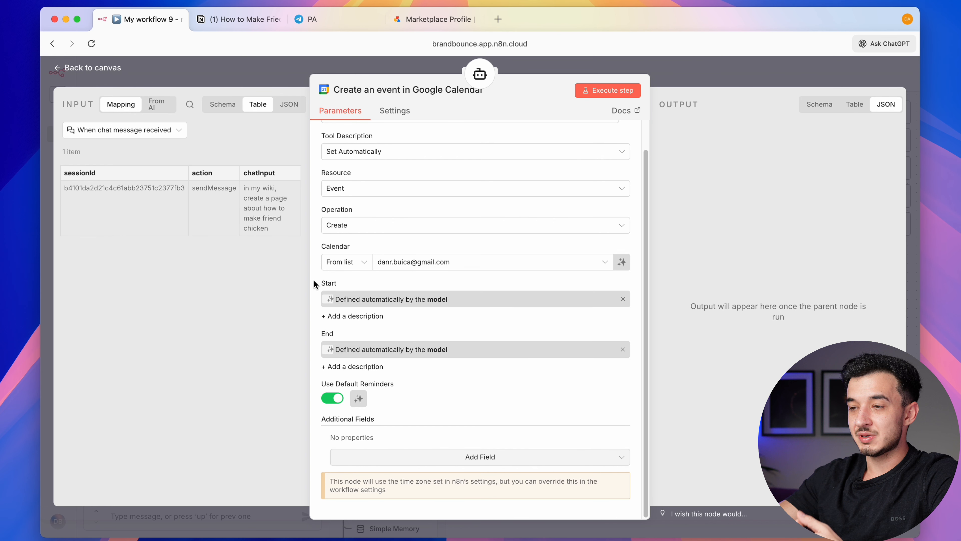
scroll(434, 288, "up", 2)
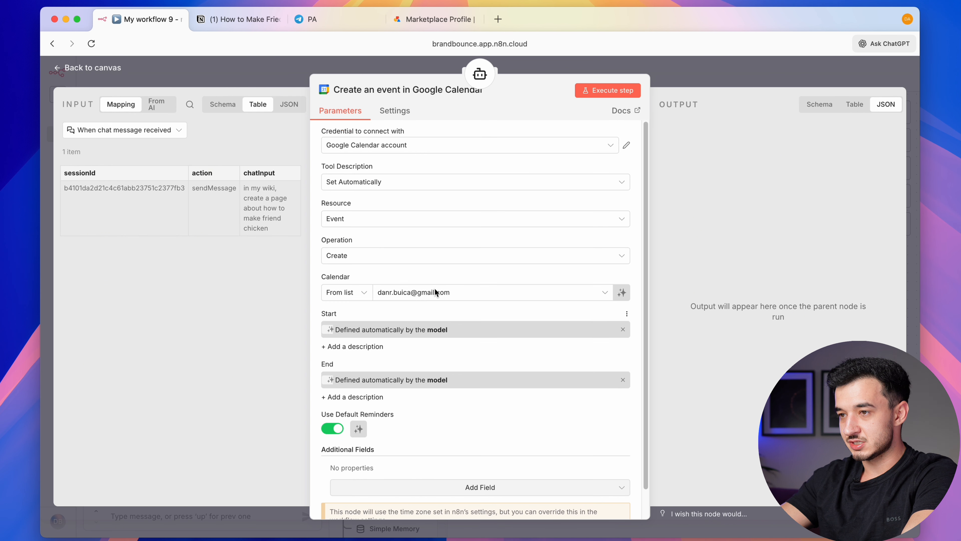
left_click(761, 75)
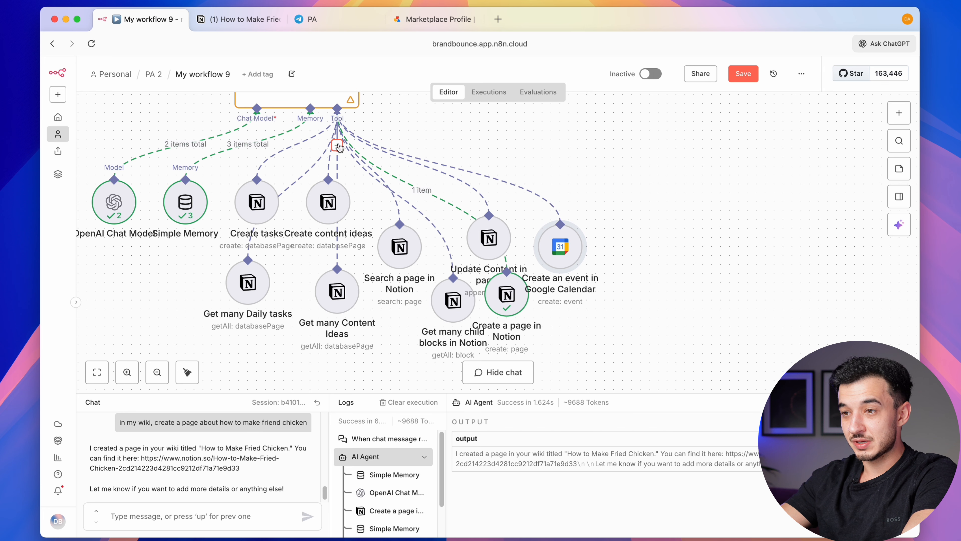
Add a Google Calendar tool set to Get Many events on the personal calendar
left_click(337, 146)
type("cale")
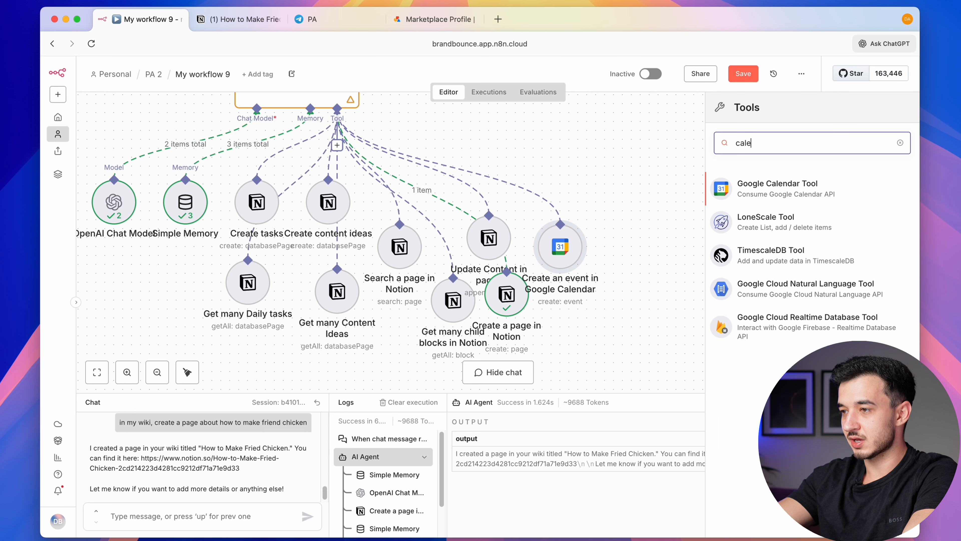
key("Return")
left_click(404, 256)
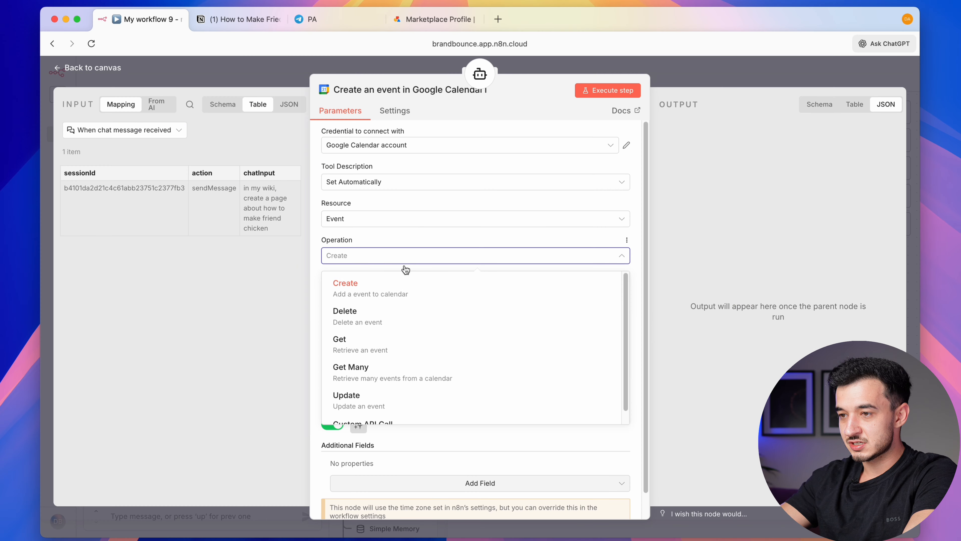
left_click(392, 371)
left_click(381, 290)
left_click(363, 340)
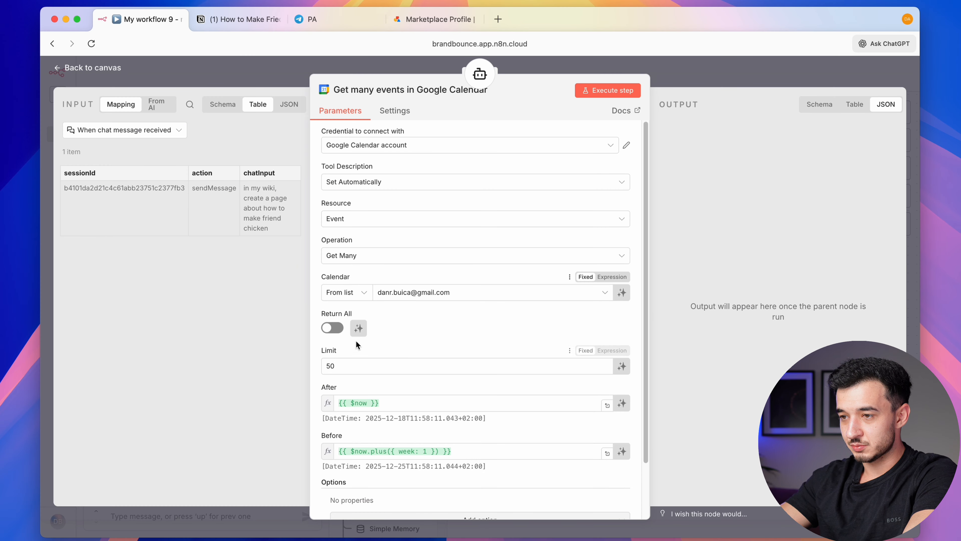
Let the model define the Limit, After and Before parameters
scroll(427, 351, "down", 2)
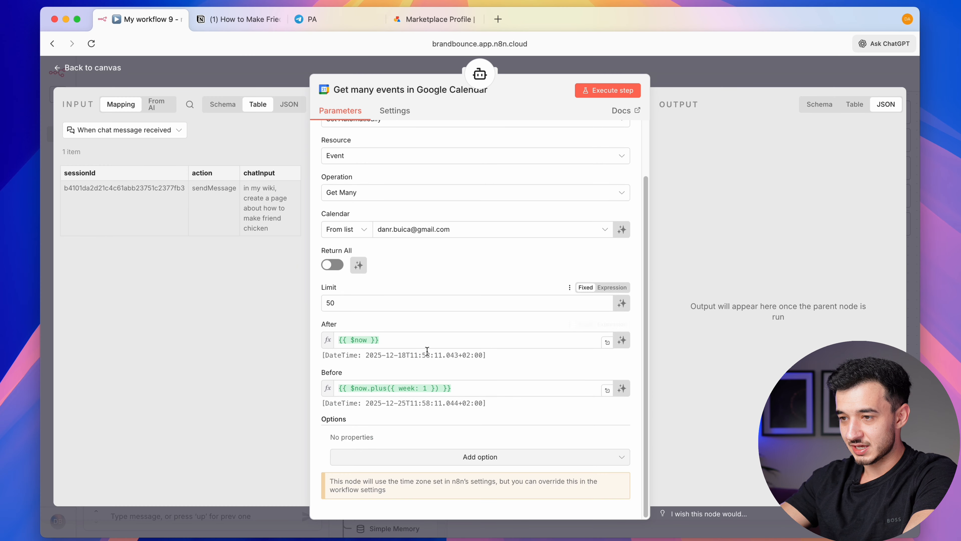
left_click(622, 303)
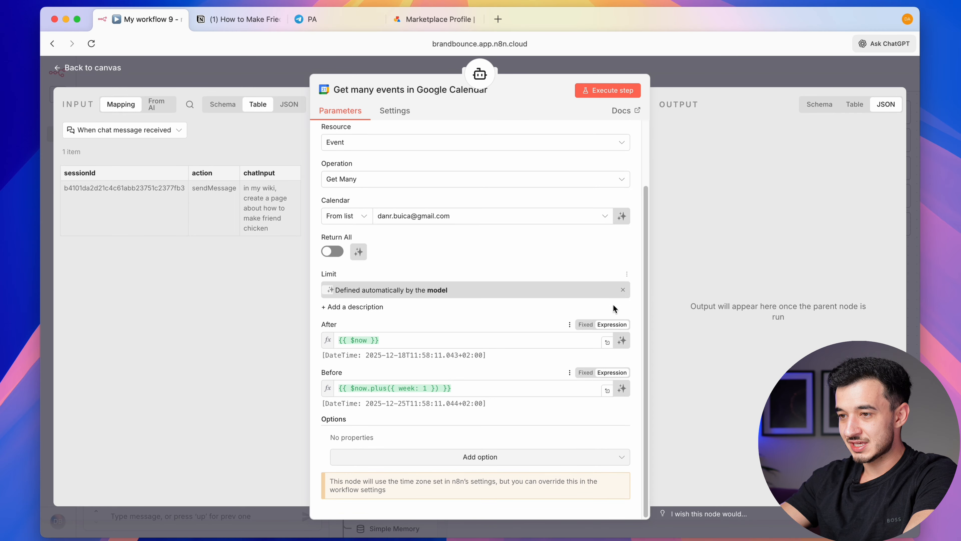
left_click(624, 343)
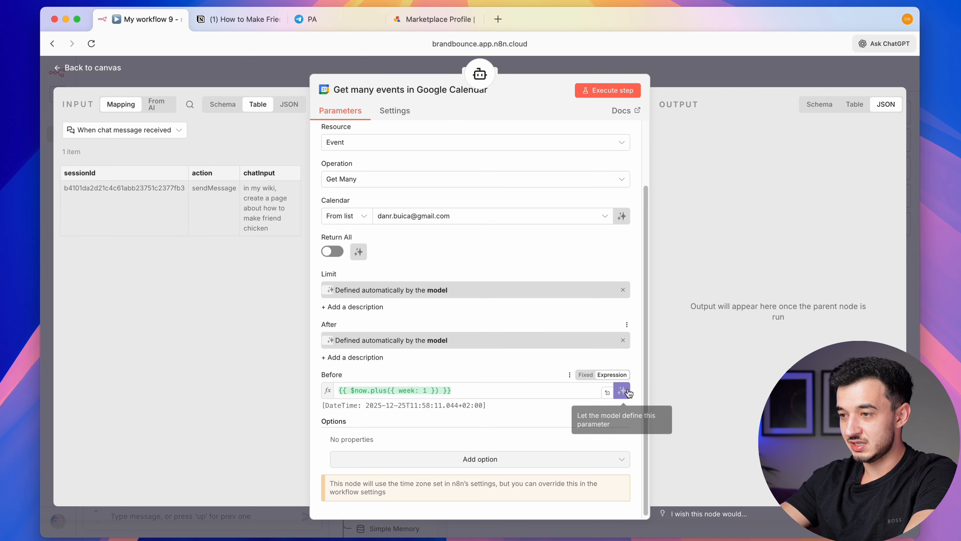
left_click(622, 340)
left_click(621, 342)
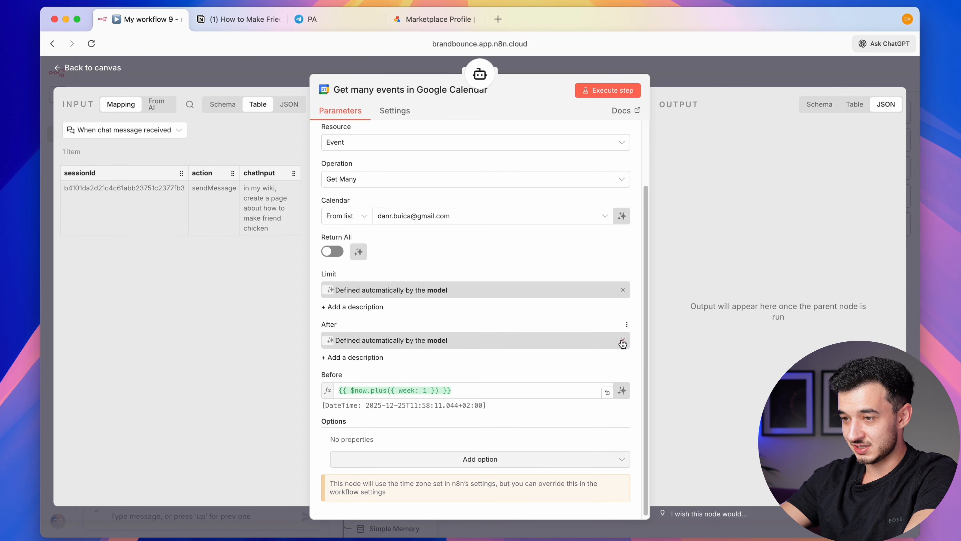
left_click(622, 390)
Check the Create an event node and place Get many events beside it
left_click(748, 86)
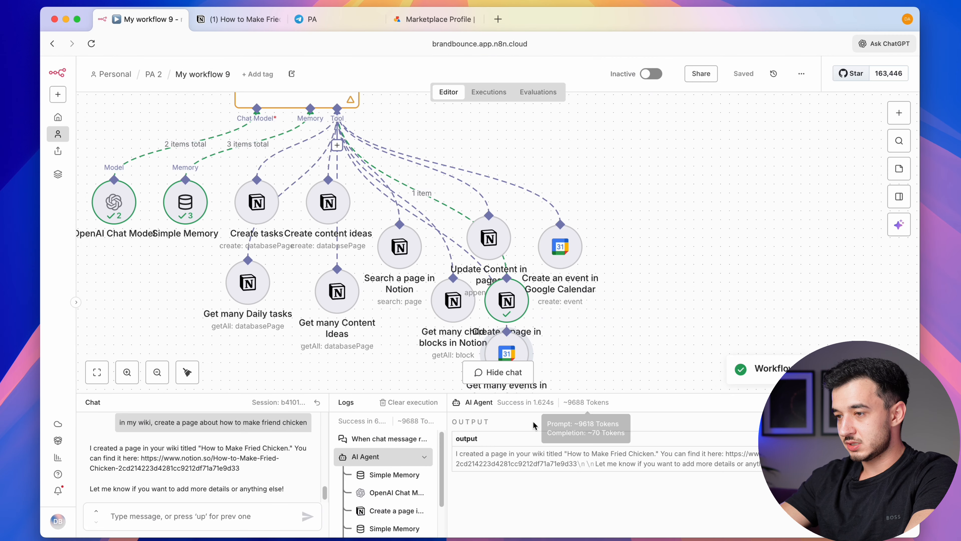
double_click(551, 256)
scroll(434, 400, "down", 1)
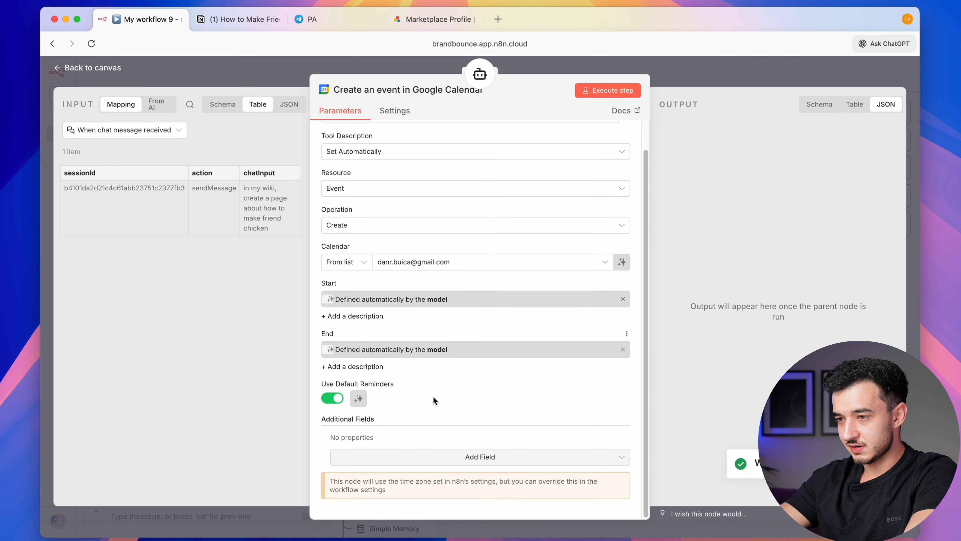
key("Escape")
left_click_drag(566, 304, 646, 223)
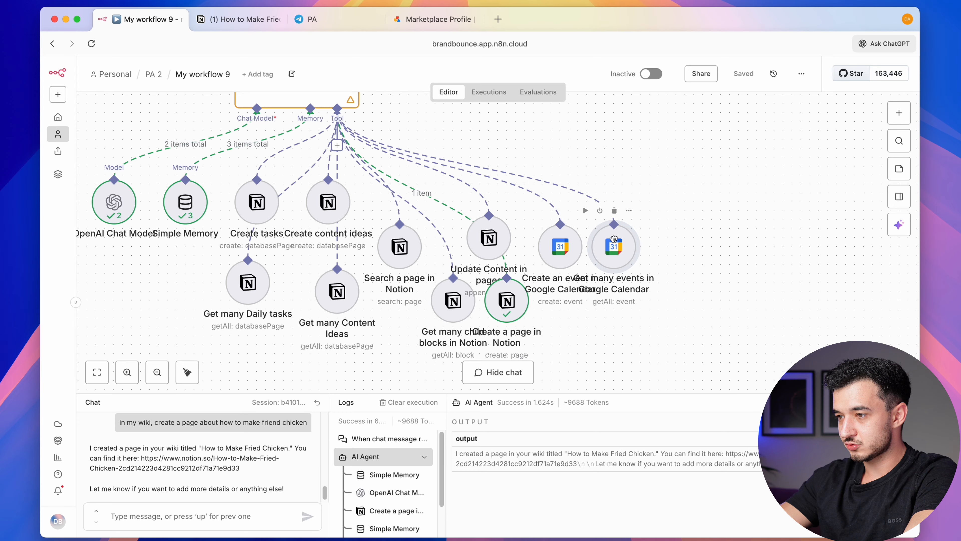
Ask the agent in chat 'what meetings do I have today?'
left_click(189, 515)
type("what meeting")
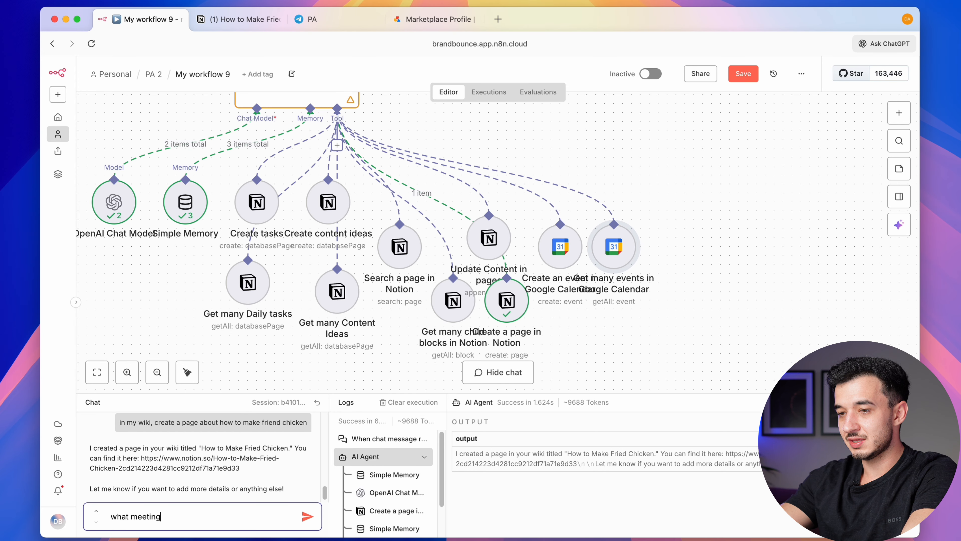
type("s do I have today?")
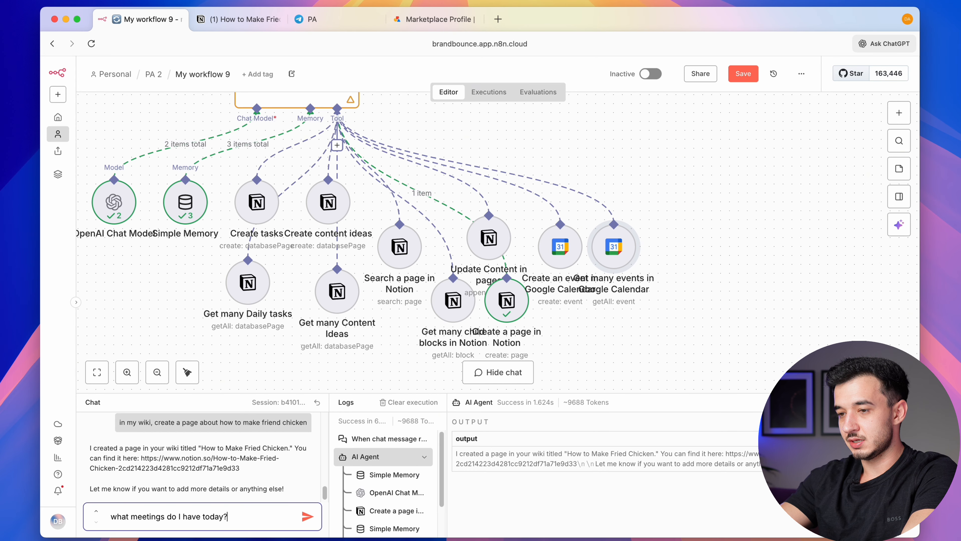
key("Return")
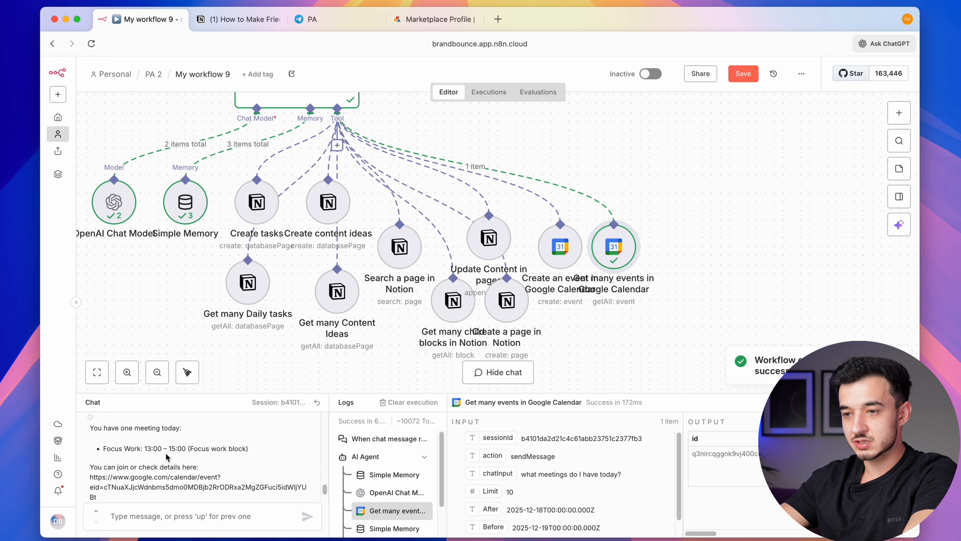
scroll(200, 470, "down", 2)
Request 'add a new meeting for 7pm to 8pm - focusesession 2' and open the returned event link
left_click(165, 511)
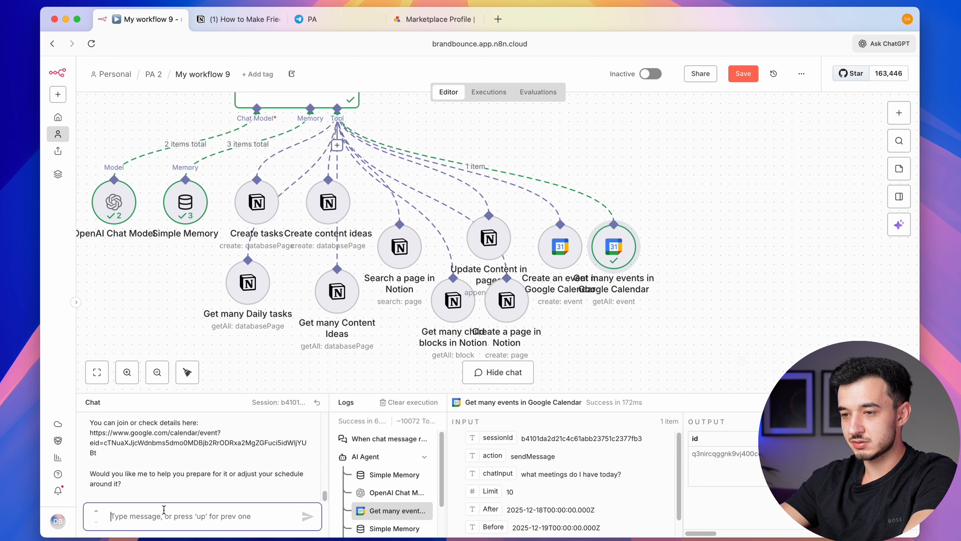
type("add a new meeting")
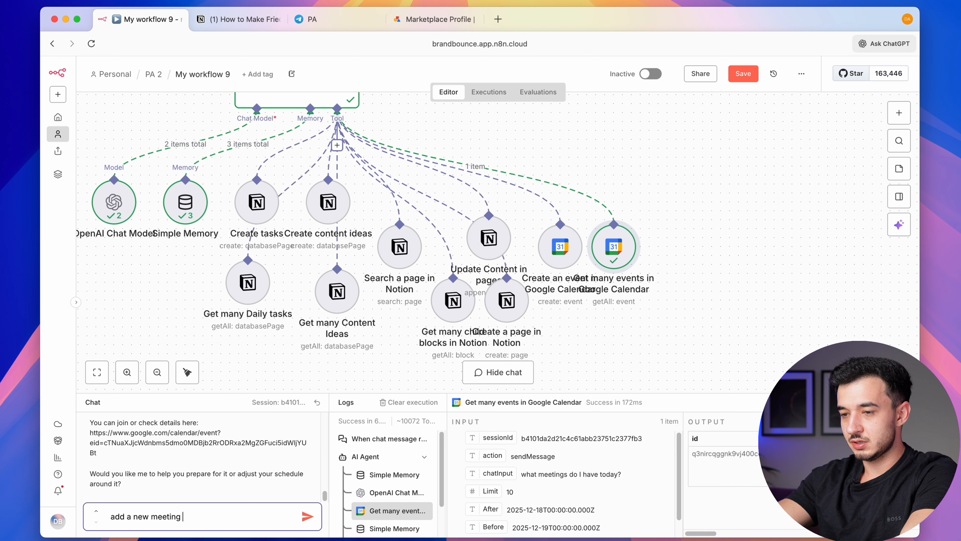
type(" for 7pm")
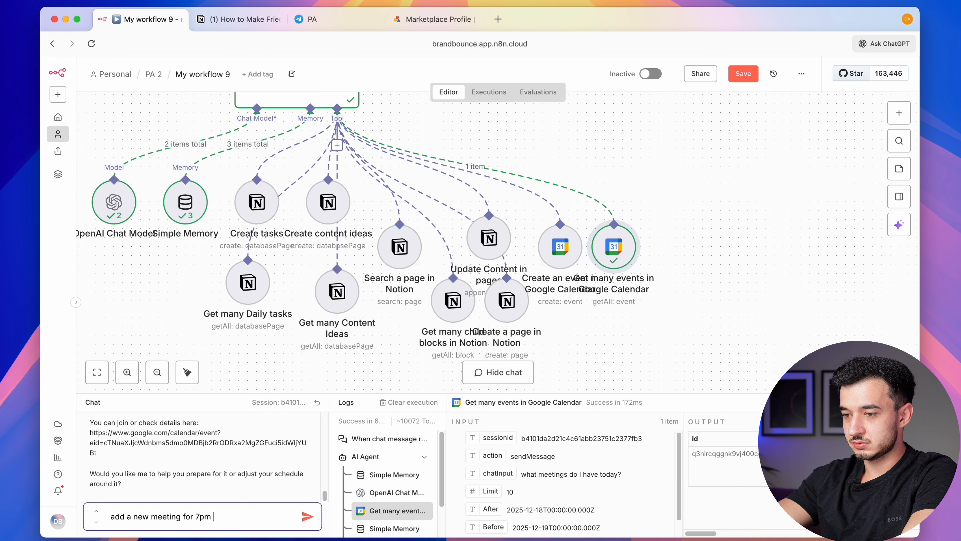
type(" to 8pm - focusesessio")
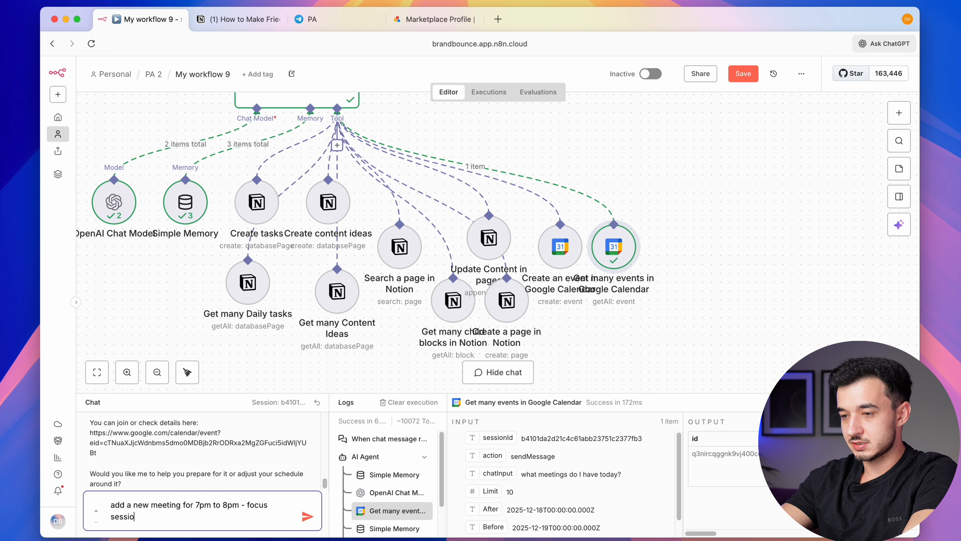
type("n 2")
key("Return")
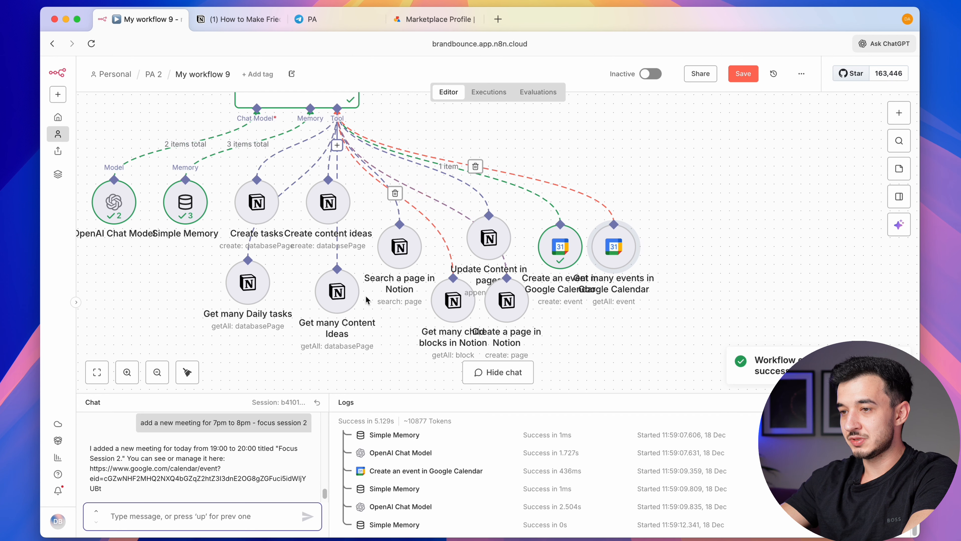
triple_click(154, 473)
left_click(149, 494)
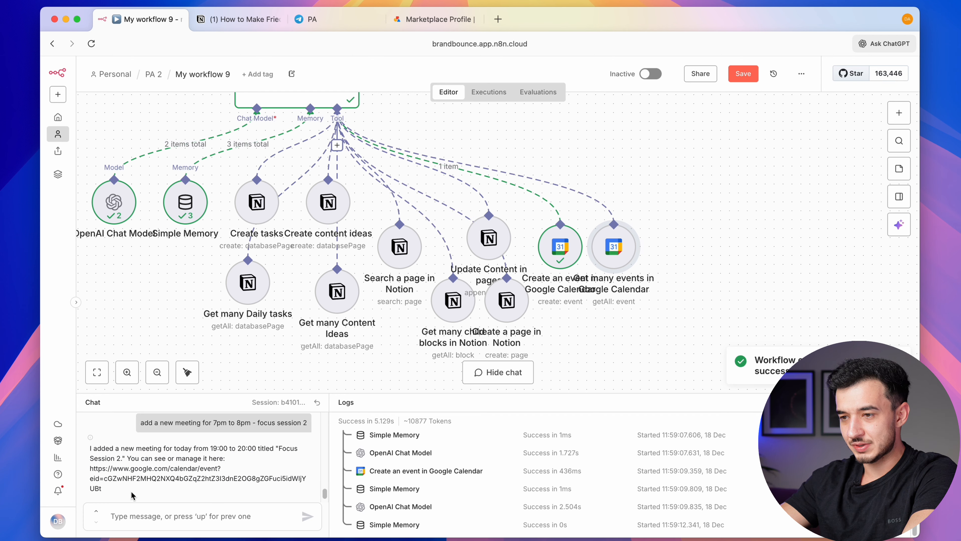
triple_click(90, 473)
left_click(91, 471)
left_click_drag(89, 468, 106, 486)
left_click(105, 486)
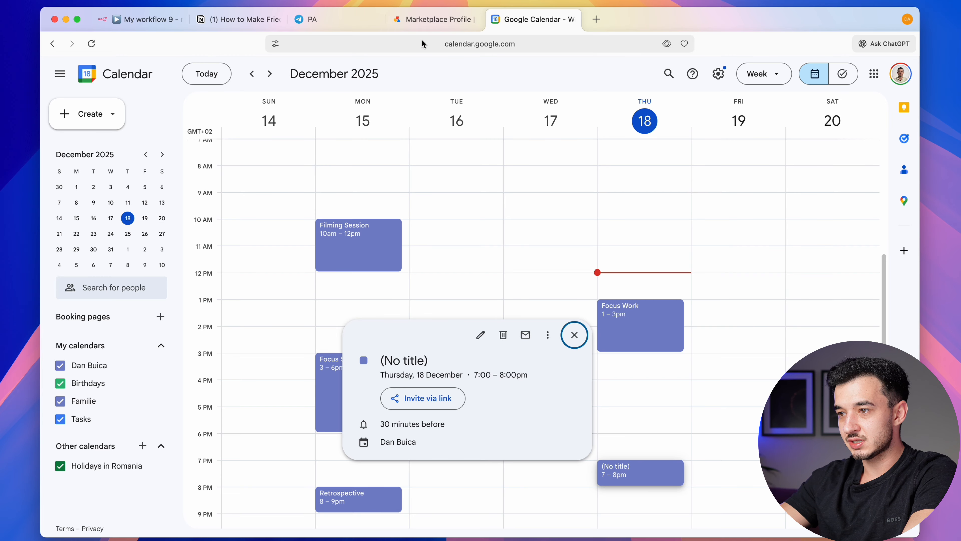
Return to n8n and move the Get many events node further right
left_click(425, 23)
left_click(335, 22)
left_click(163, 20)
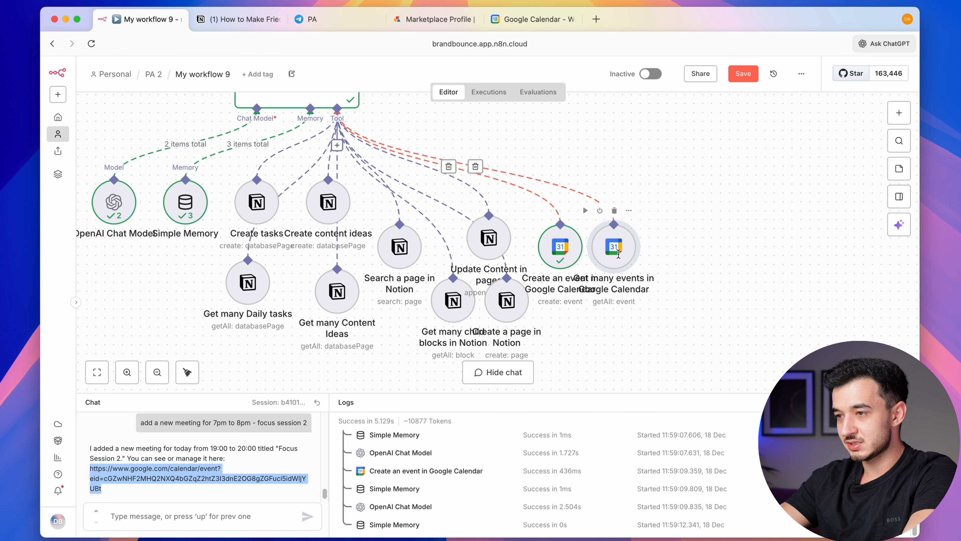
left_click_drag(613, 248, 696, 260)
Add a model-defined Description field and a Summary field to the Create an event in Google Calendar tool
double_click(575, 270)
scroll(478, 192, "down", 2)
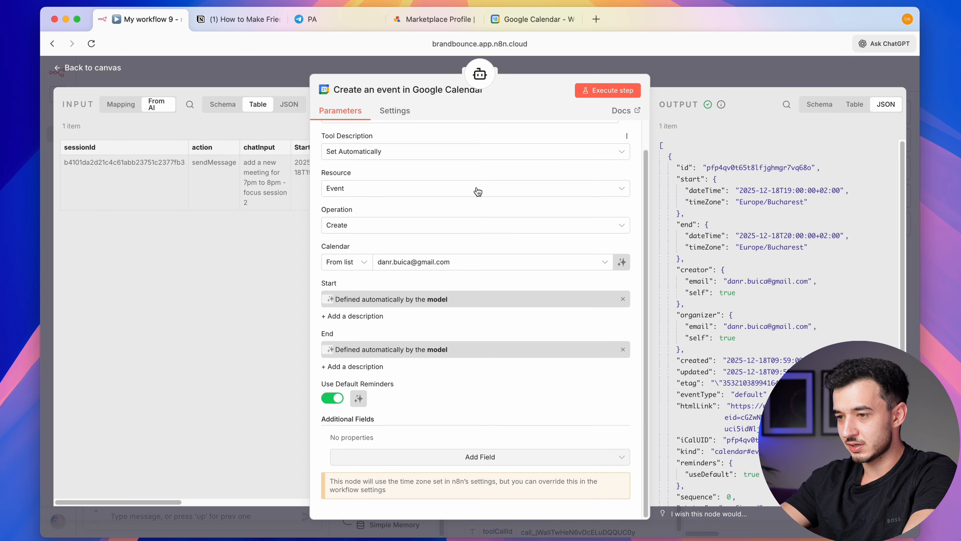
left_click(445, 458)
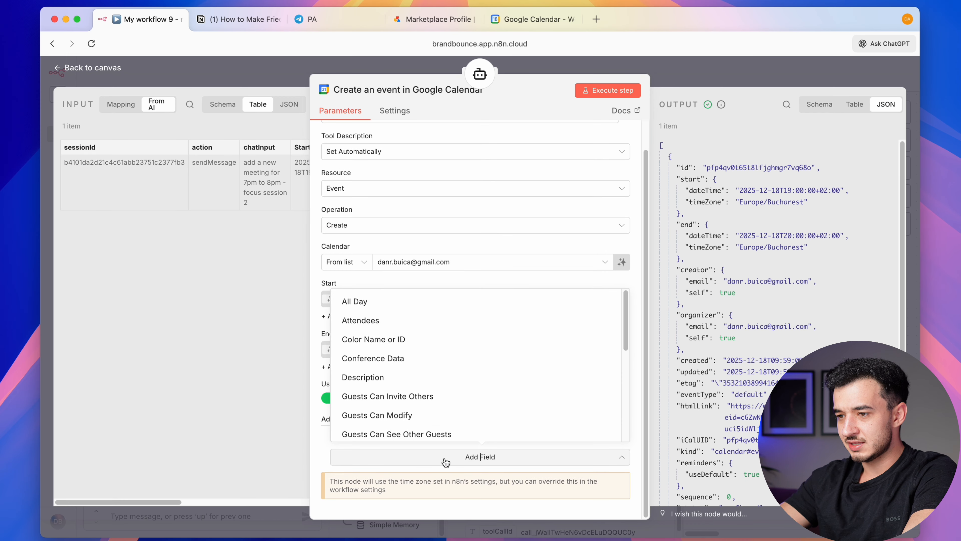
scroll(422, 340, "down", 5)
left_click(424, 344)
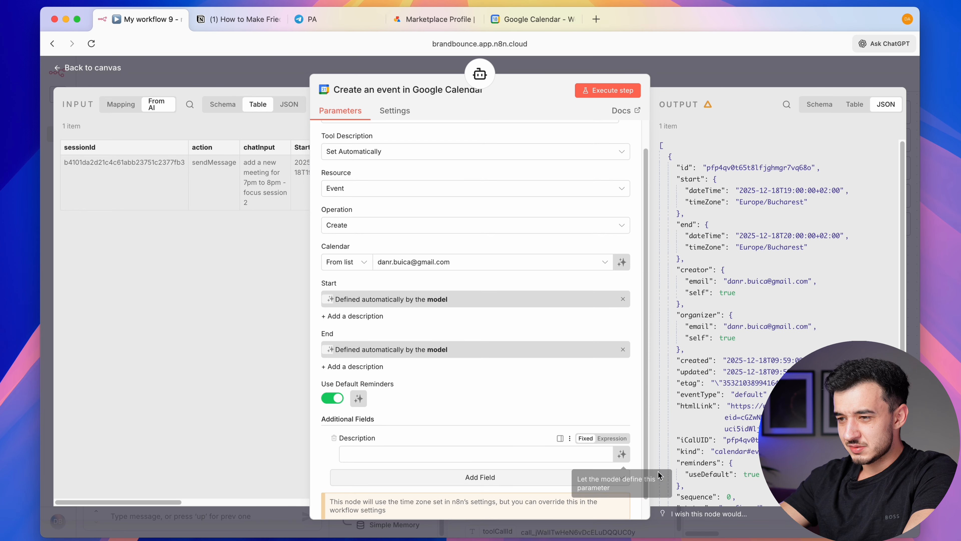
left_click(622, 453)
scroll(530, 444, "down", 2)
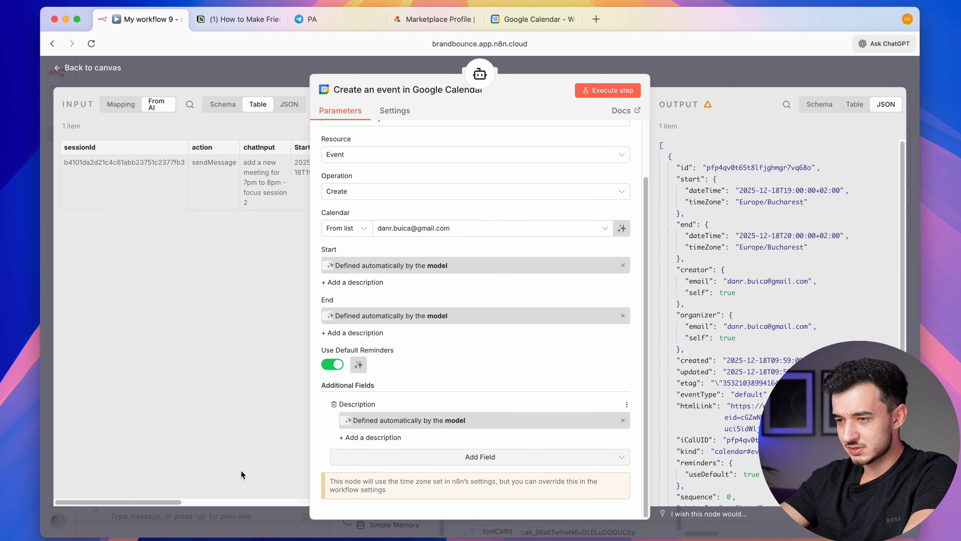
left_click(479, 456)
scroll(431, 427, "down", 5)
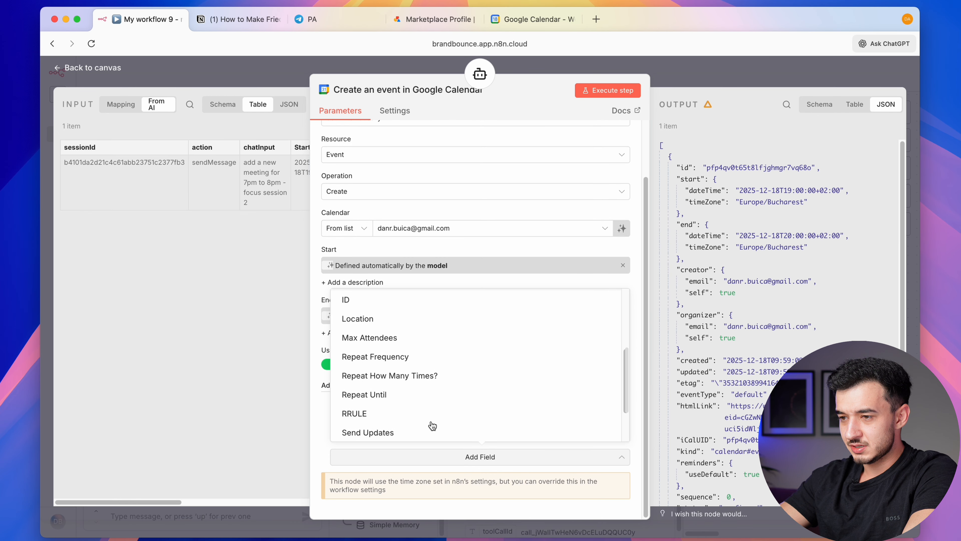
left_click(431, 439)
left_click(702, 71)
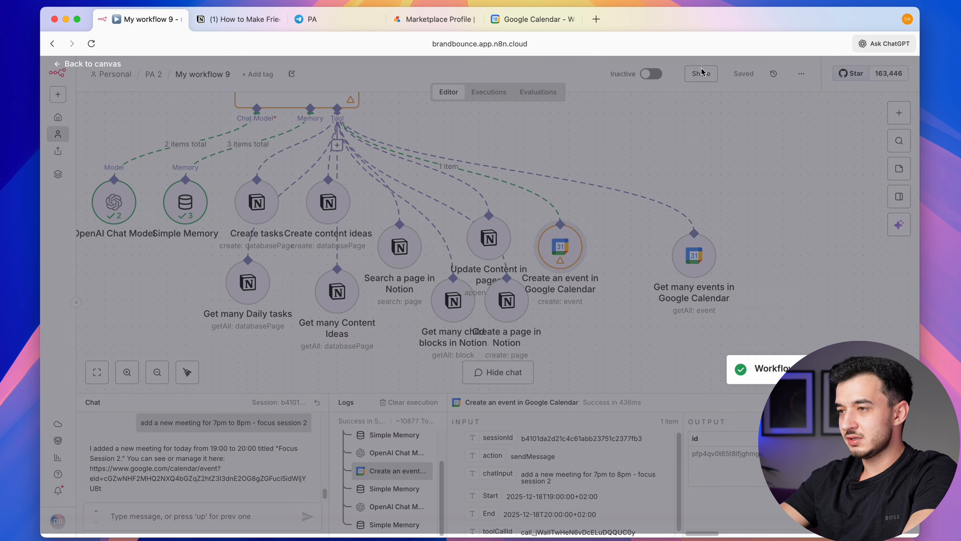
Tidy the agent's tool nodes into one row and save the workflow
scroll(664, 301, "right", 1)
scroll(665, 301, "left", 1)
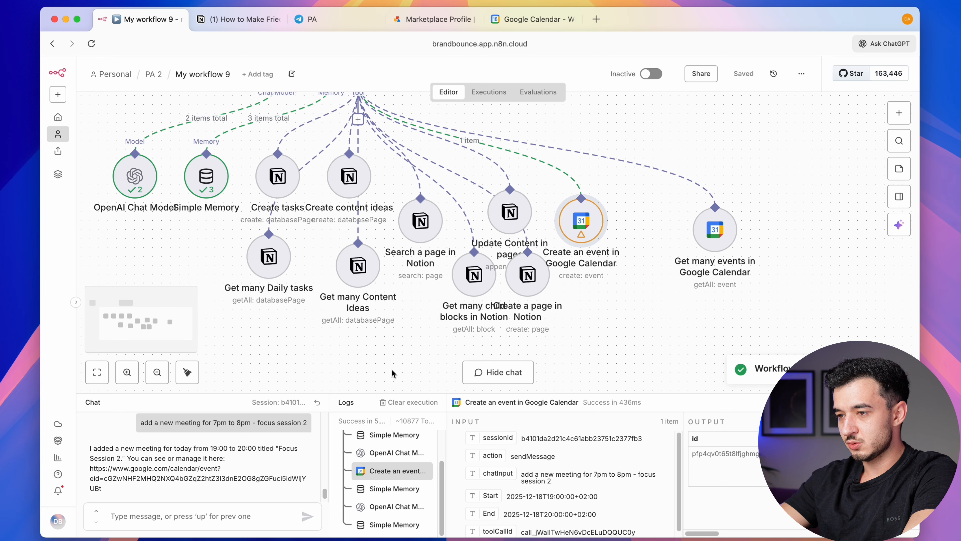
left_click(188, 372)
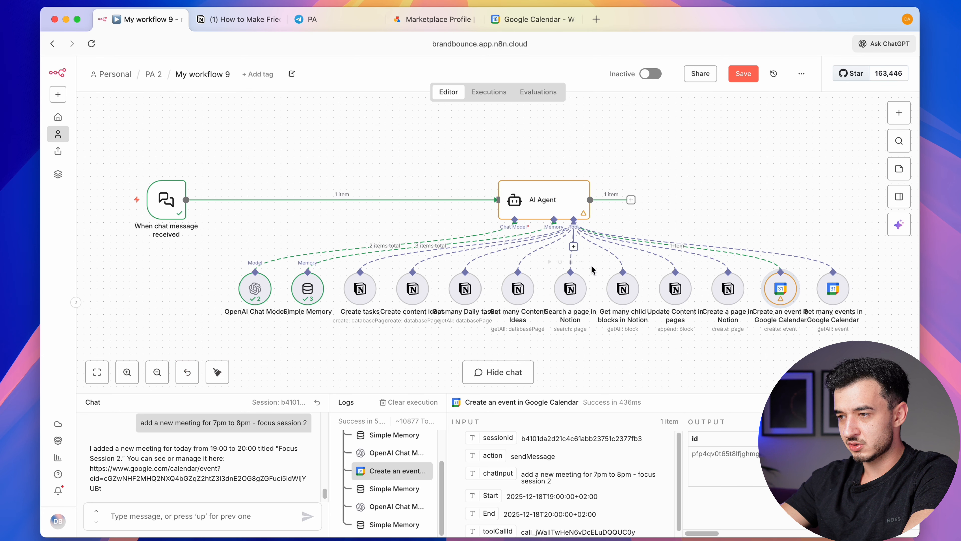
key("super+s")
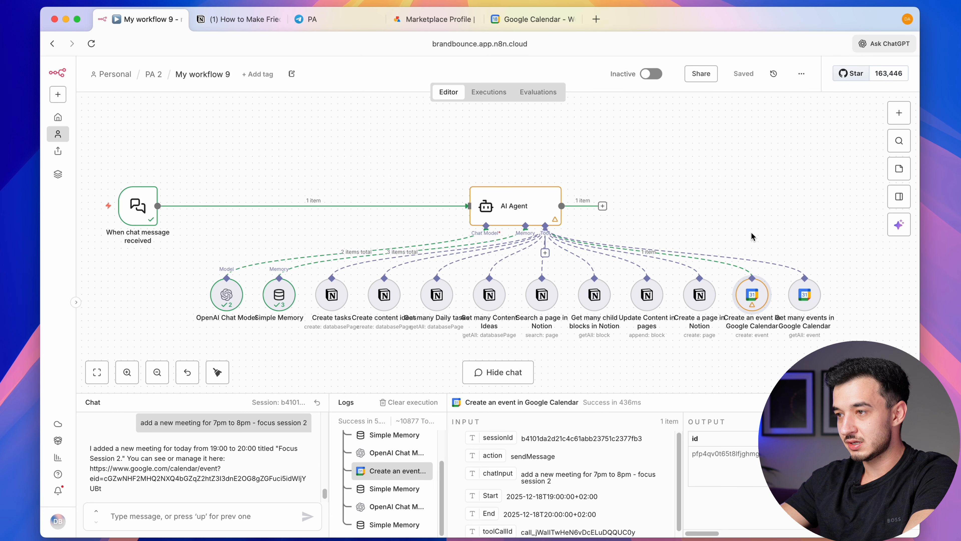
Rename the workflow from My workflow 9 to 'PA 2'
left_click(212, 74)
type("PA 2")
key("Return")
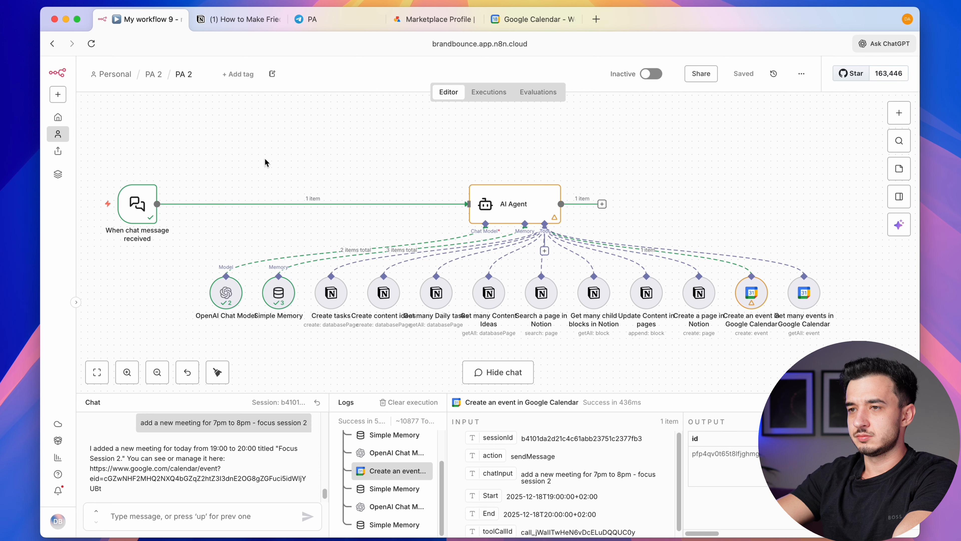
scroll(416, 170, "down", 1)
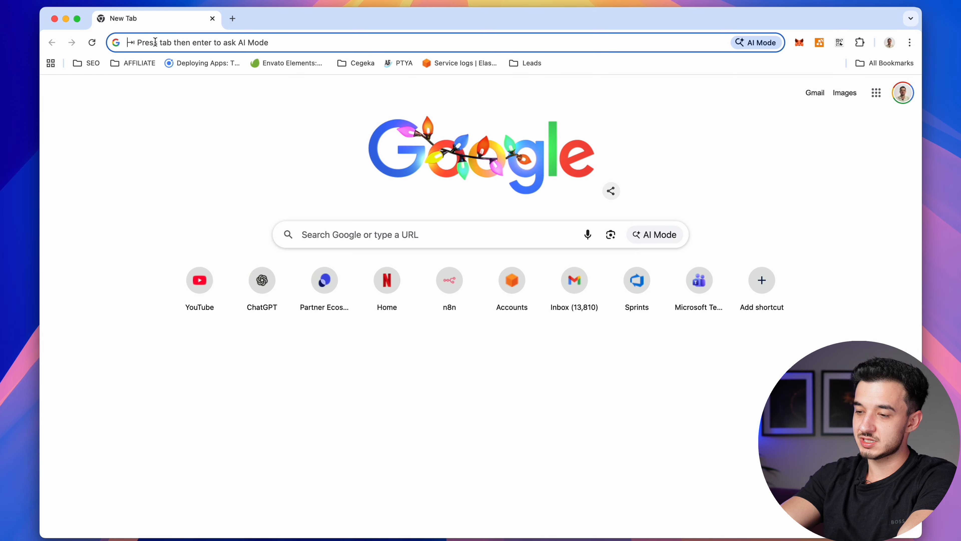
Open Telegram Web and go to the BotFather chat
type("web.tele")
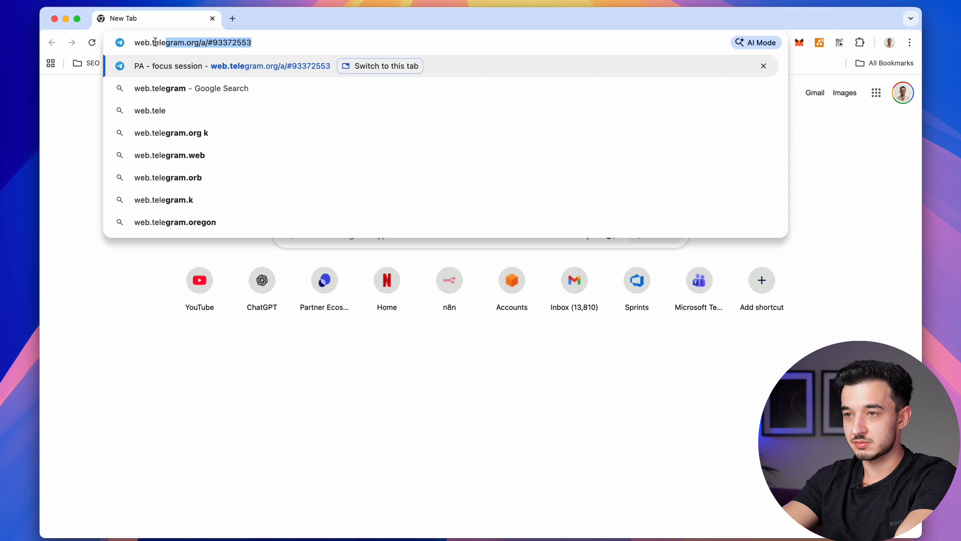
key("Return")
left_click(119, 72)
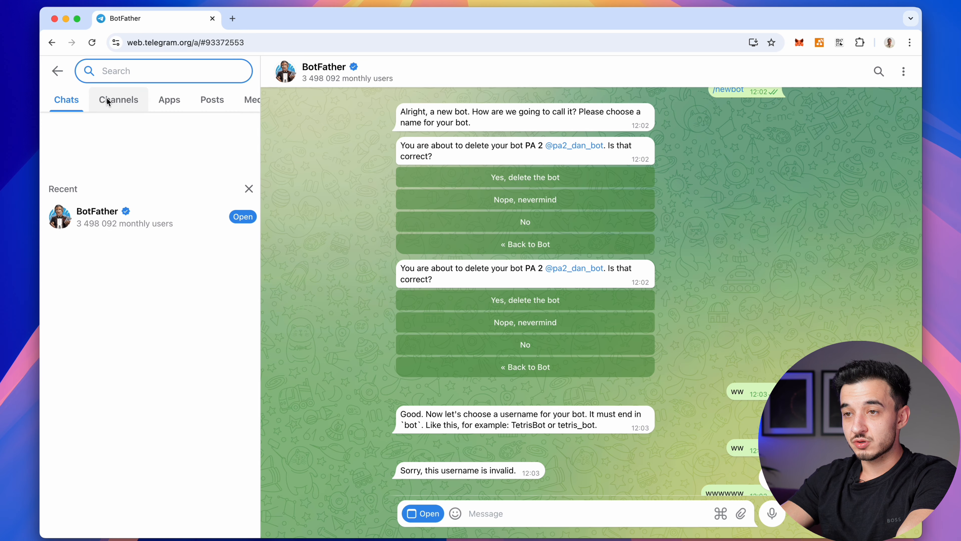
left_click(102, 216)
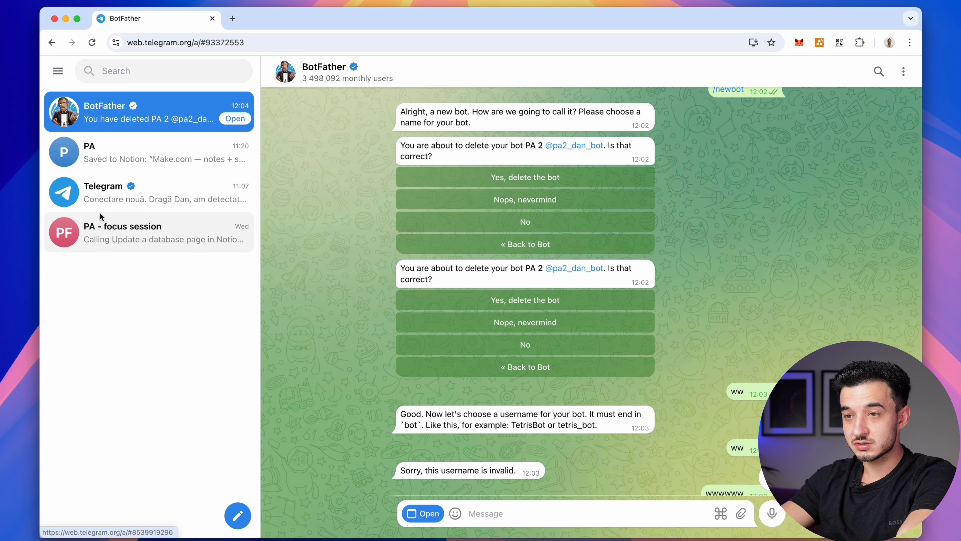
scroll(573, 400, "down", 5)
scroll(572, 400, "up", 5)
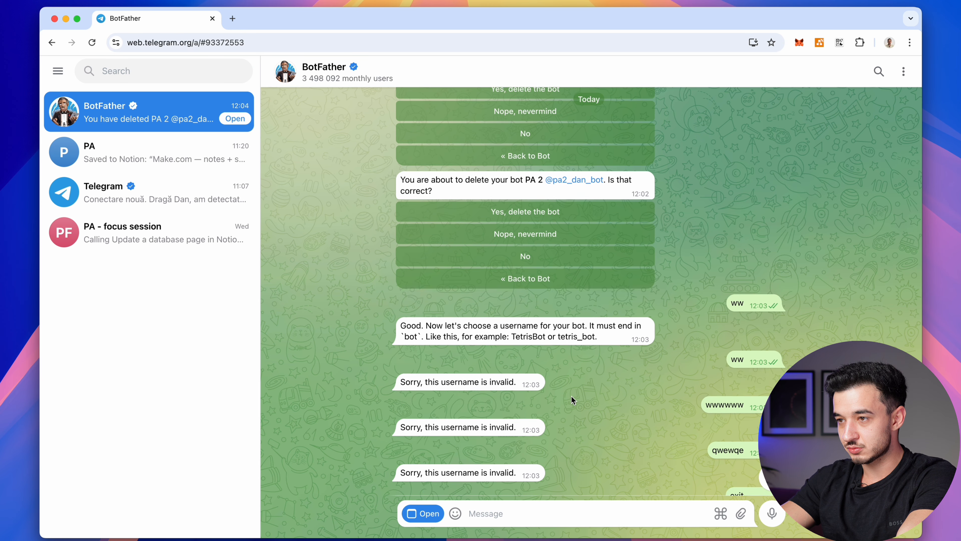
scroll(572, 401, "down", 5)
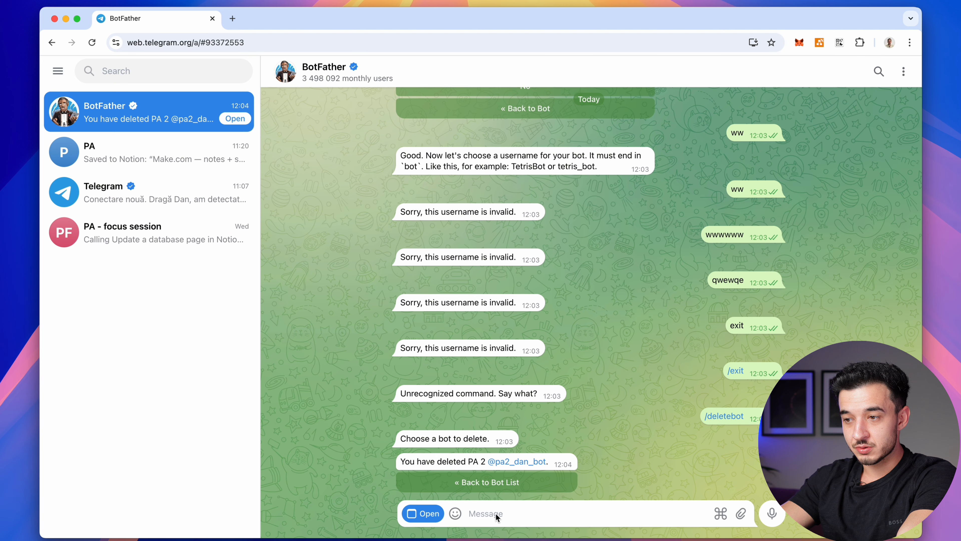
Create a new bot named 'PA 2' with a pa_ username via /newbot and copy its access token
type("/newbo")
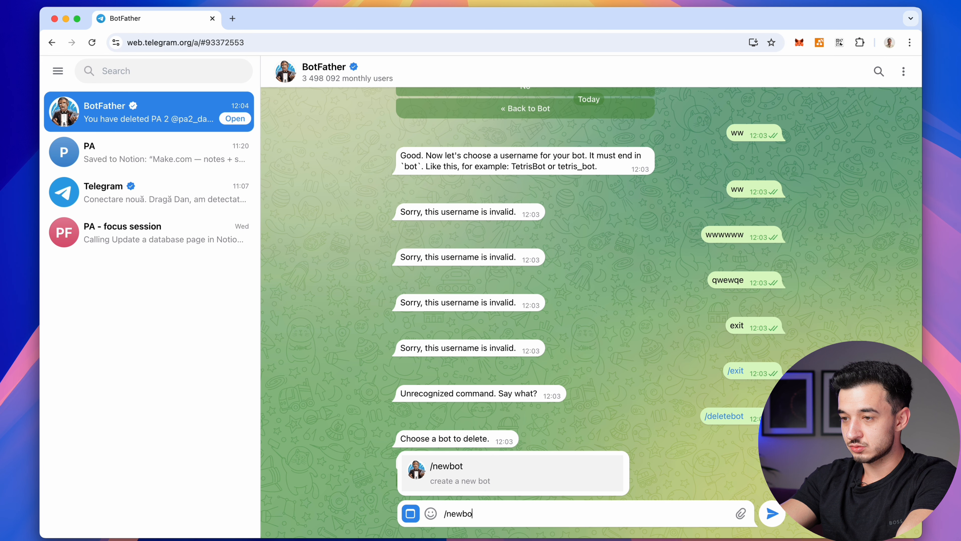
type("t")
key("Return")
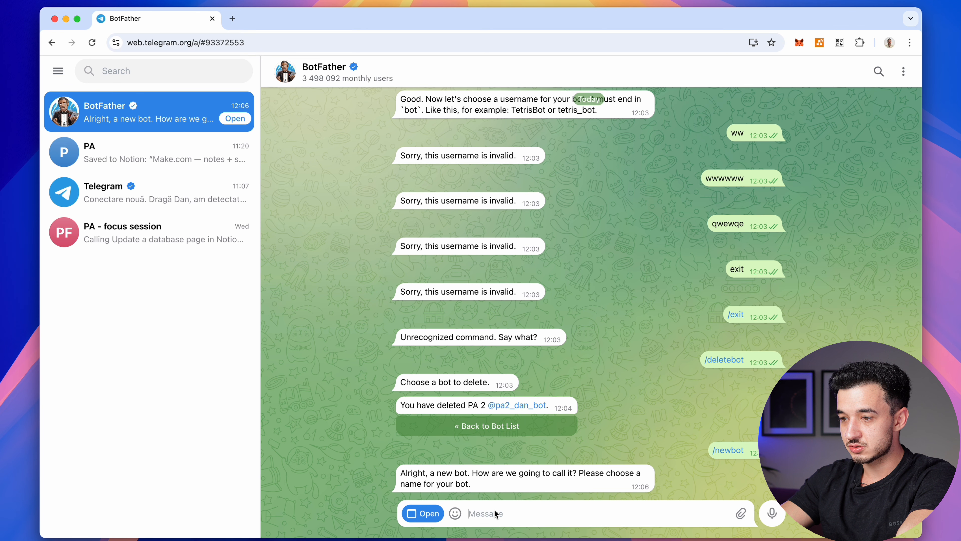
type("PA 2")
key("Return")
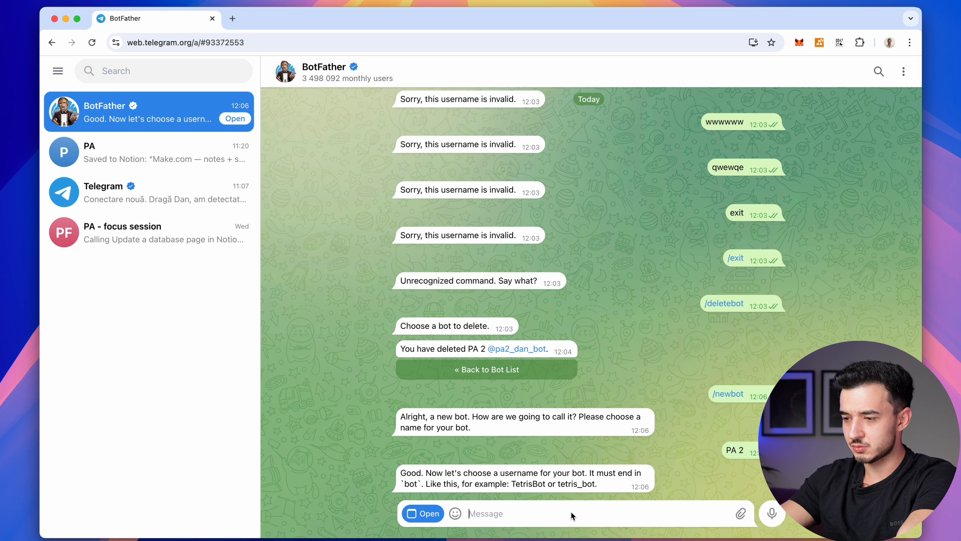
type("pa_2_dan_bot")
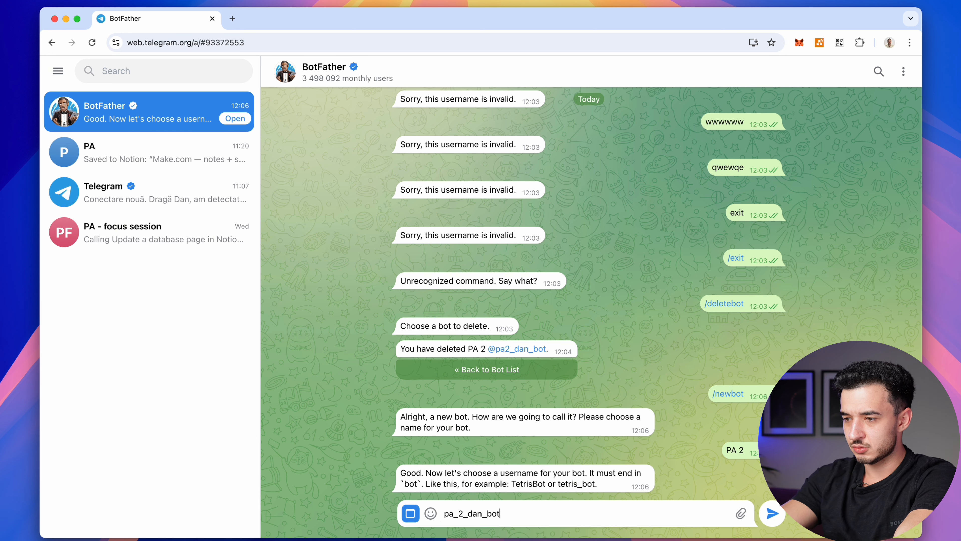
key("Return")
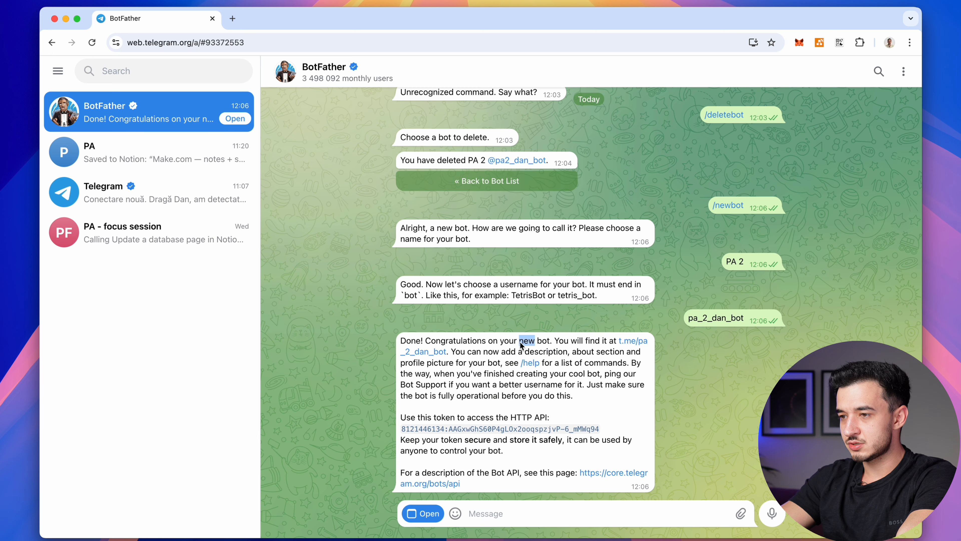
triple_click(520, 344)
triple_click(427, 429)
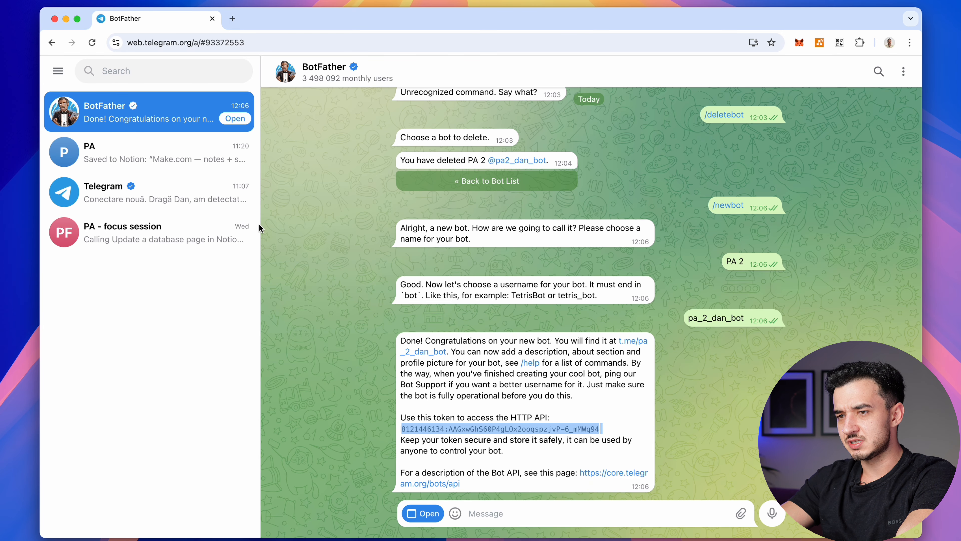
left_click(570, 349)
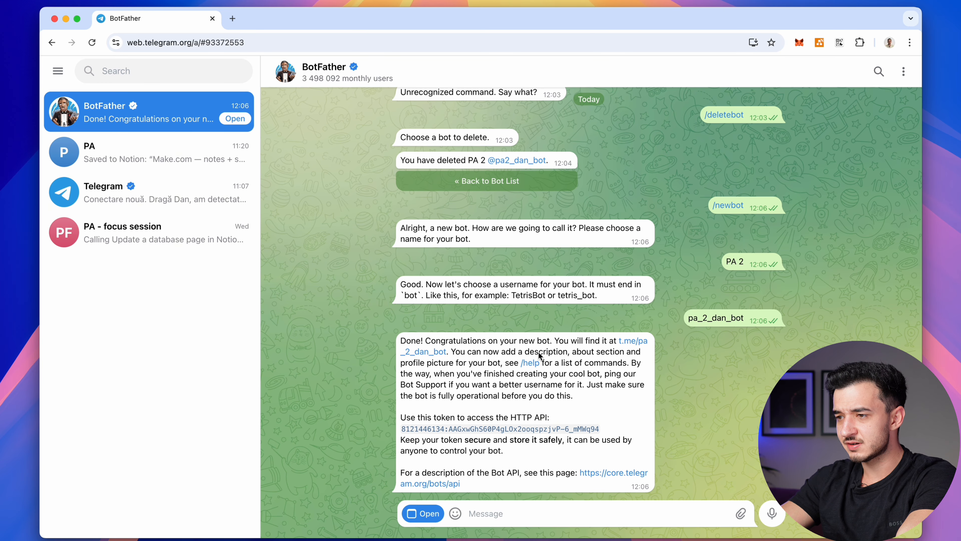
Start a chat with the PA 2 bot, then return to the n8n workflow
left_click(434, 352)
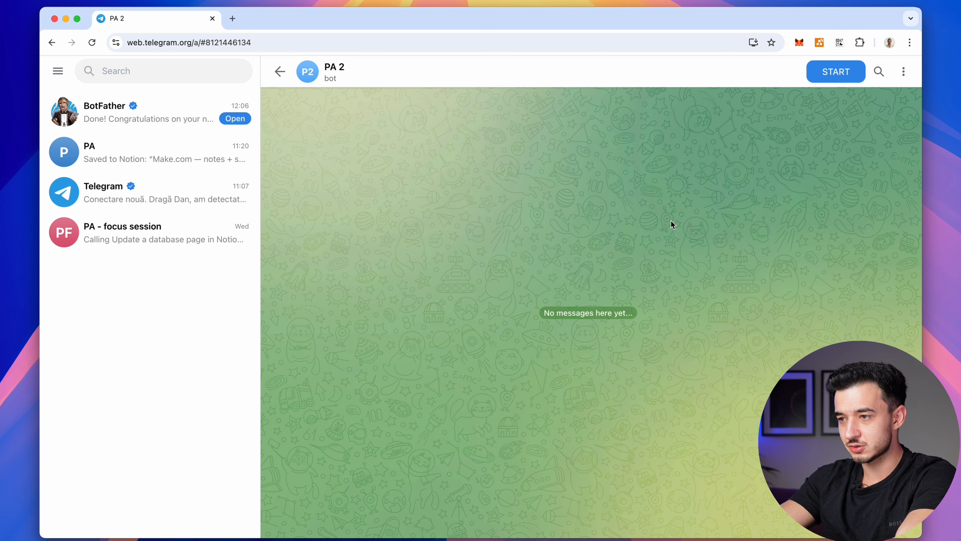
left_click(837, 73)
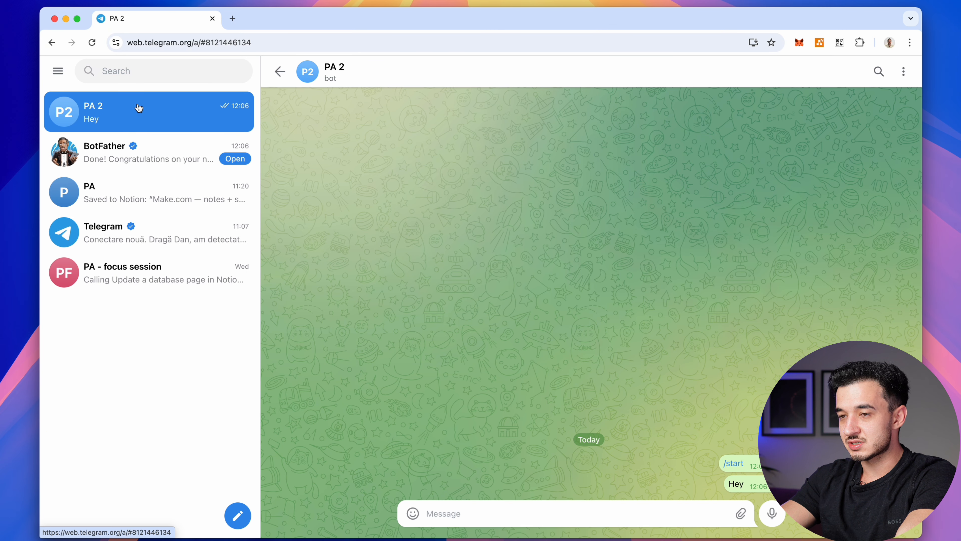
key("ctrl+Up")
left_click(234, 374)
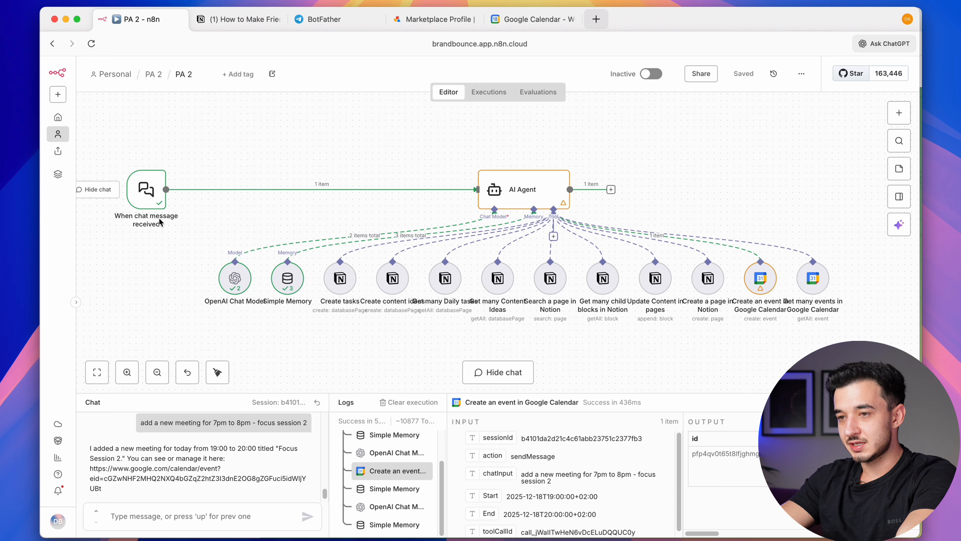
Replace the chat message trigger with a Telegram Trigger that fires on messages
key("Delete")
key("Tab")
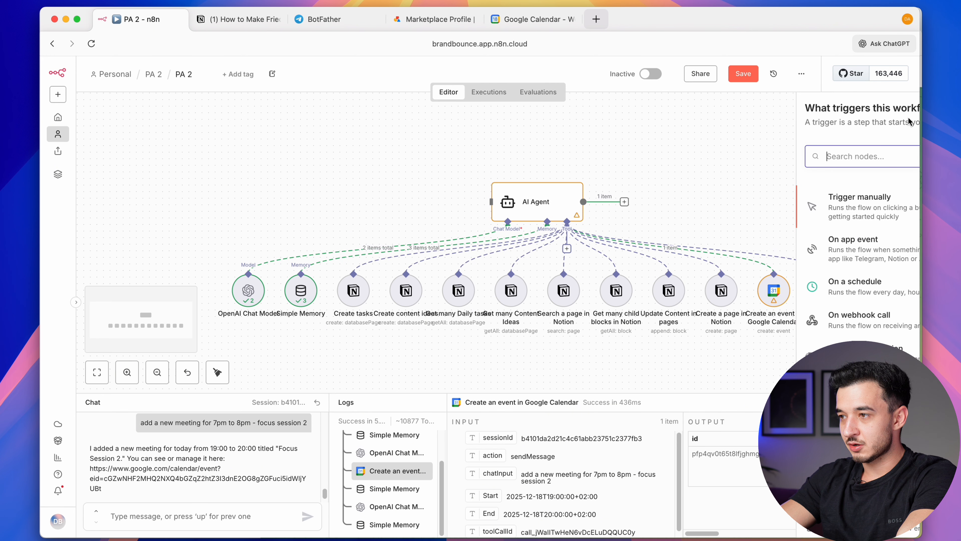
type("telegram")
key("Return")
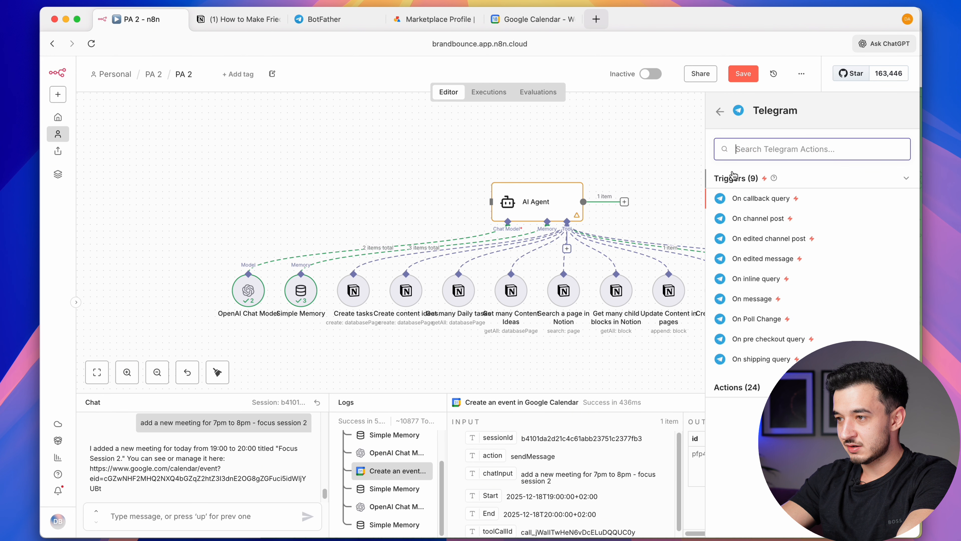
left_click(752, 302)
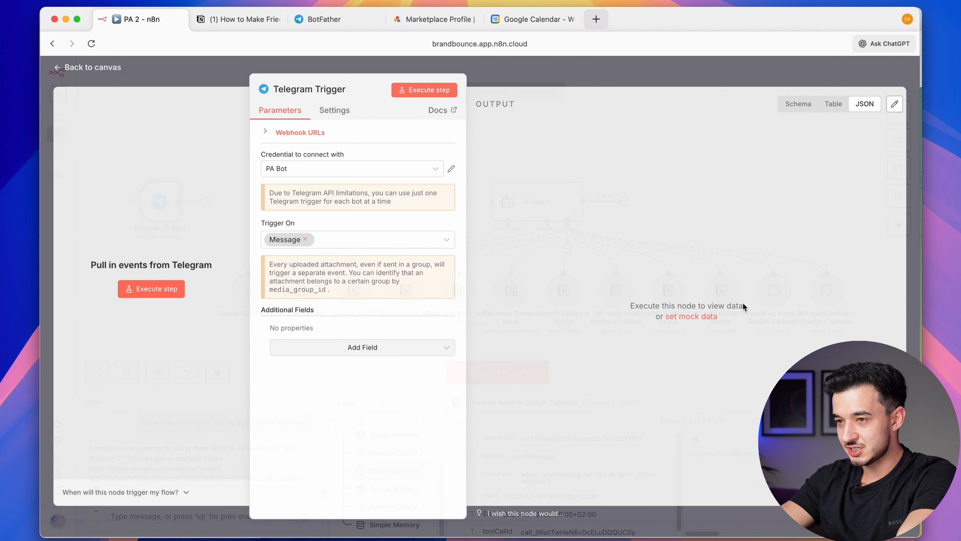
Paste the new bot token into the PA 2 credential, save it, and confirm the connection succeeds
left_click(451, 154)
left_click(452, 172)
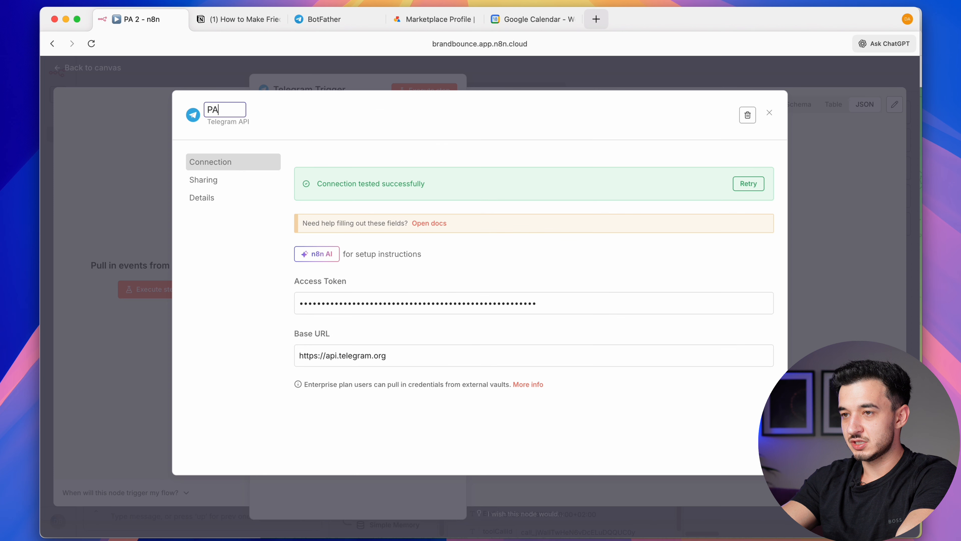
left_click(350, 304)
key("super+v")
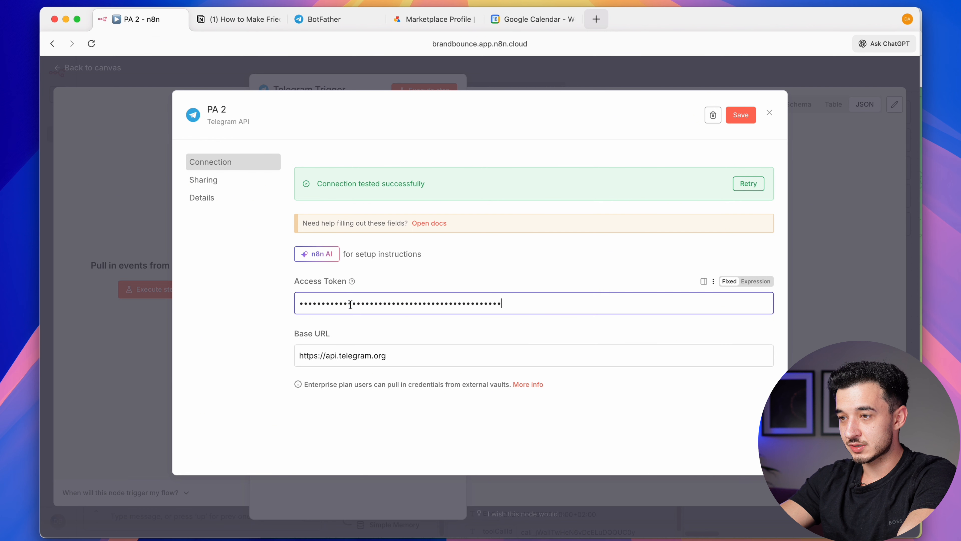
left_click(741, 114)
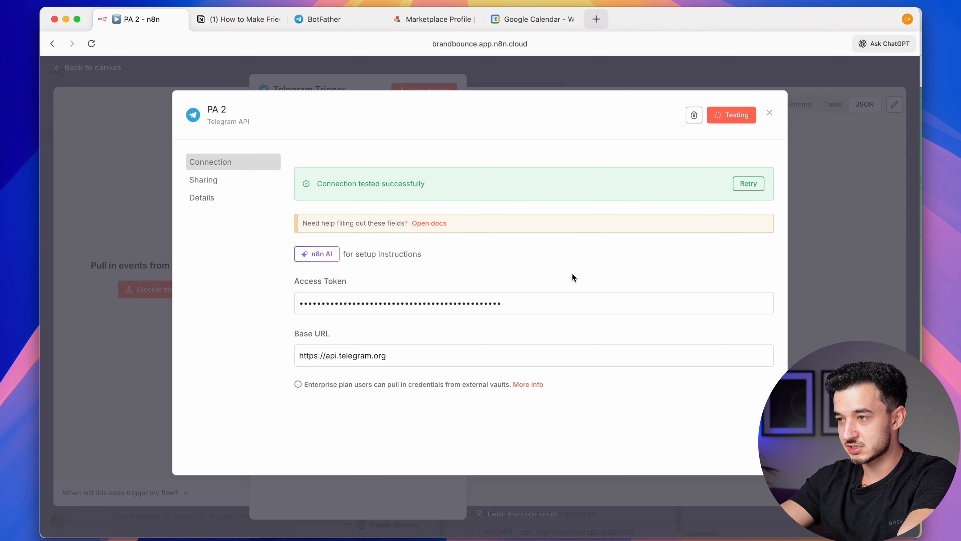
triple_click(418, 186)
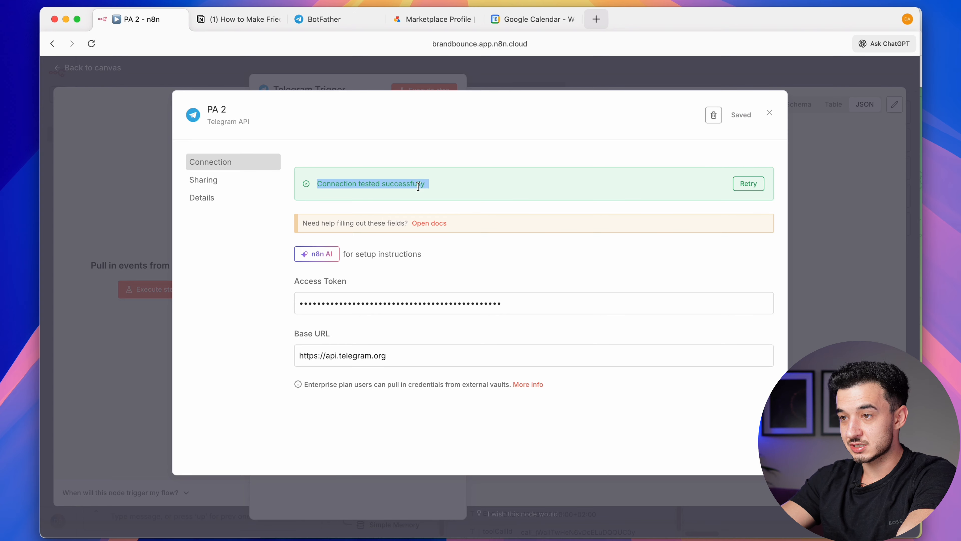
left_click(465, 441)
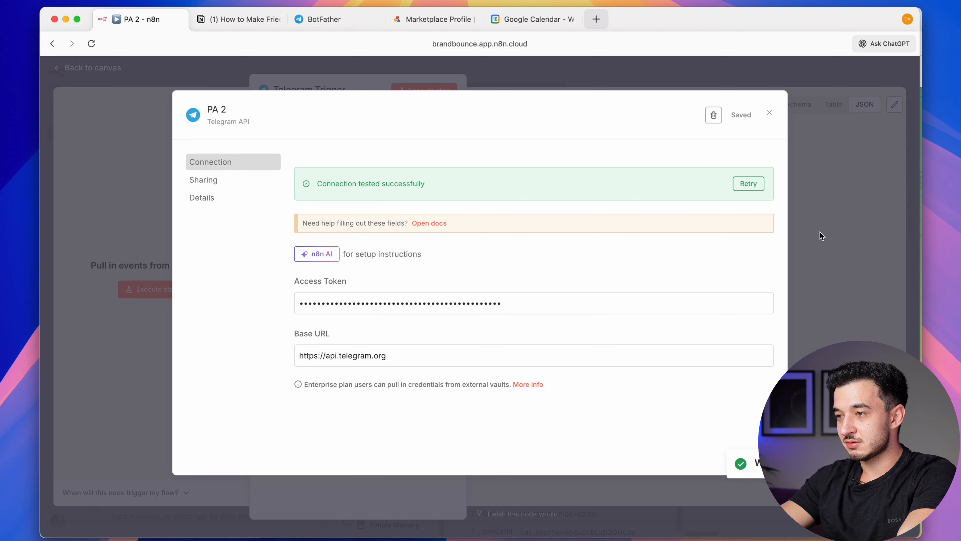
left_click(820, 232)
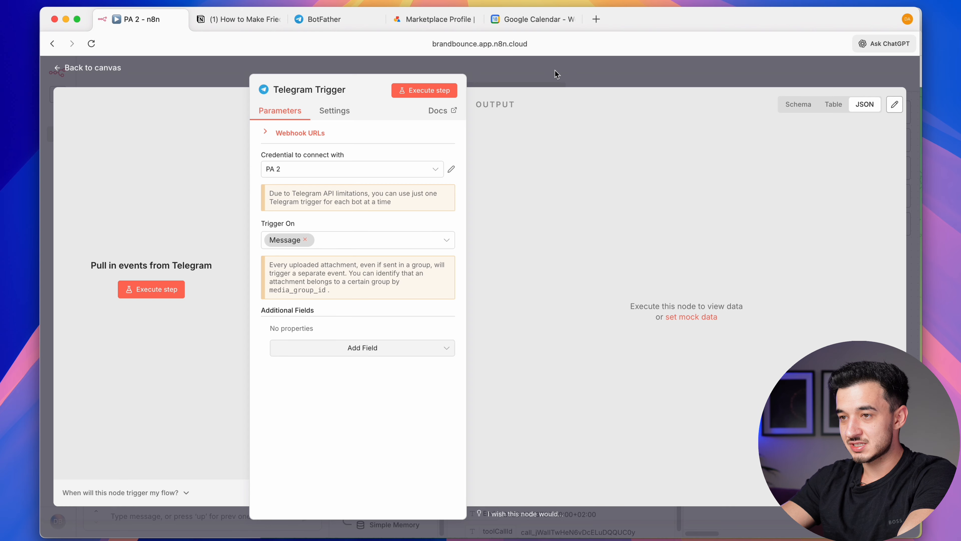
left_click(538, 81)
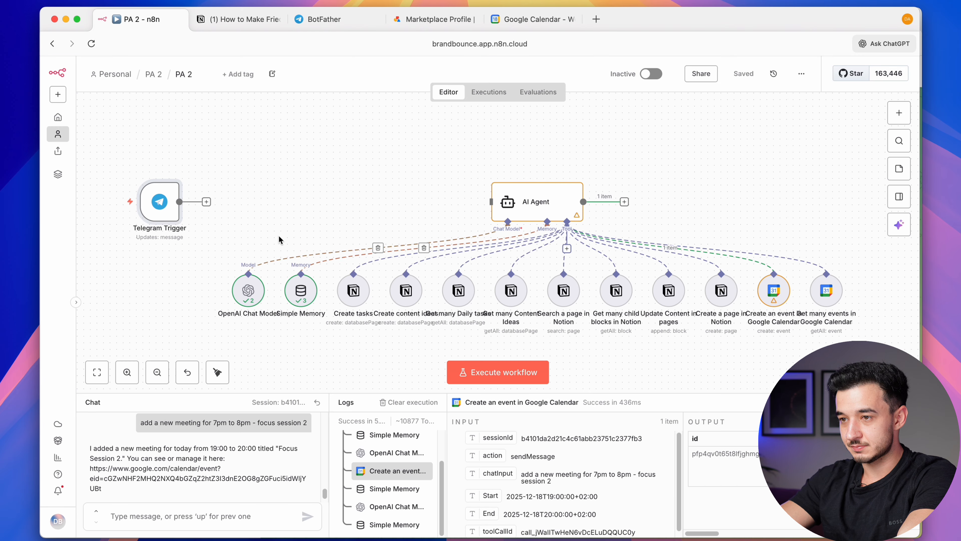
Add an If node after the Telegram Trigger
key("Tab")
type("if")
left_click(726, 189)
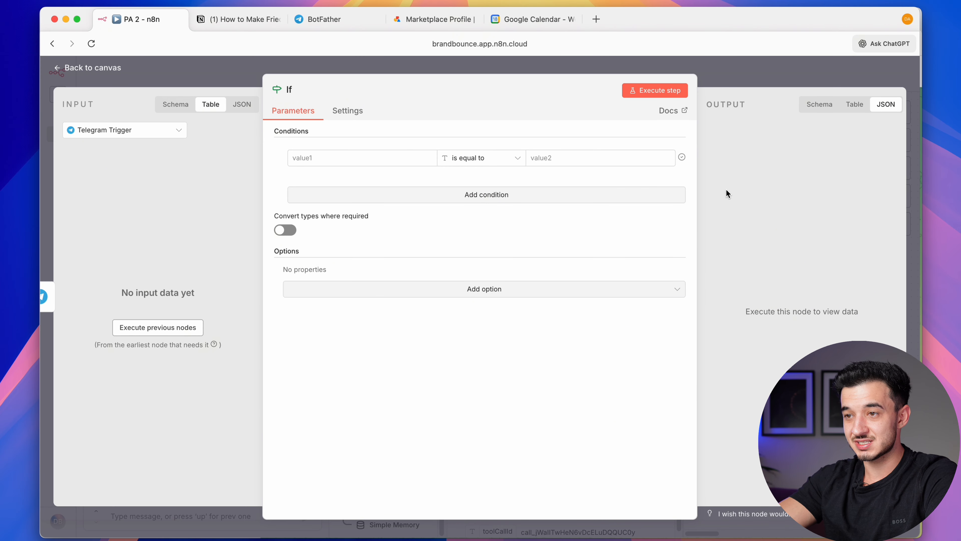
left_click(184, 138)
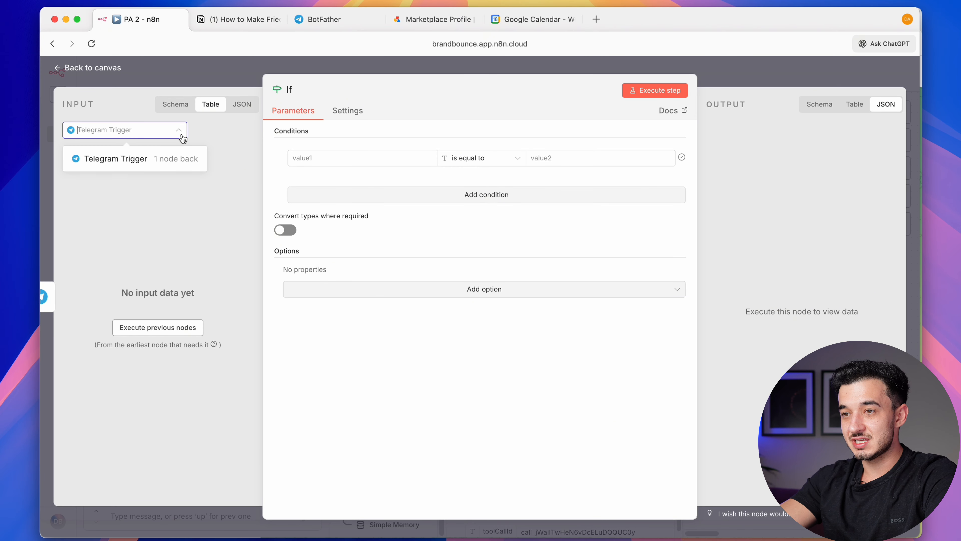
left_click(430, 63)
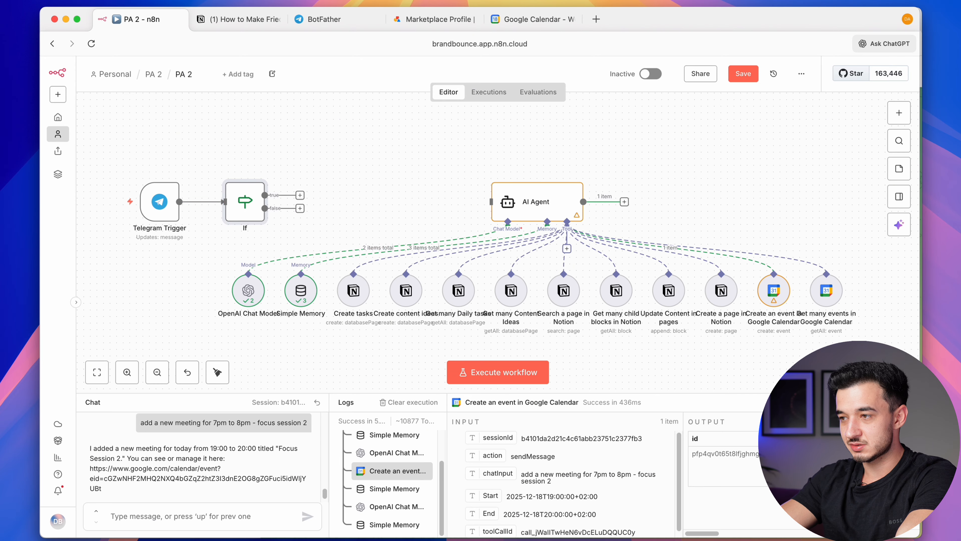
Run the workflow with a Telegram test message and move the trigger and If nodes closer to the AI Agent
left_click(908, 402)
left_click(524, 501)
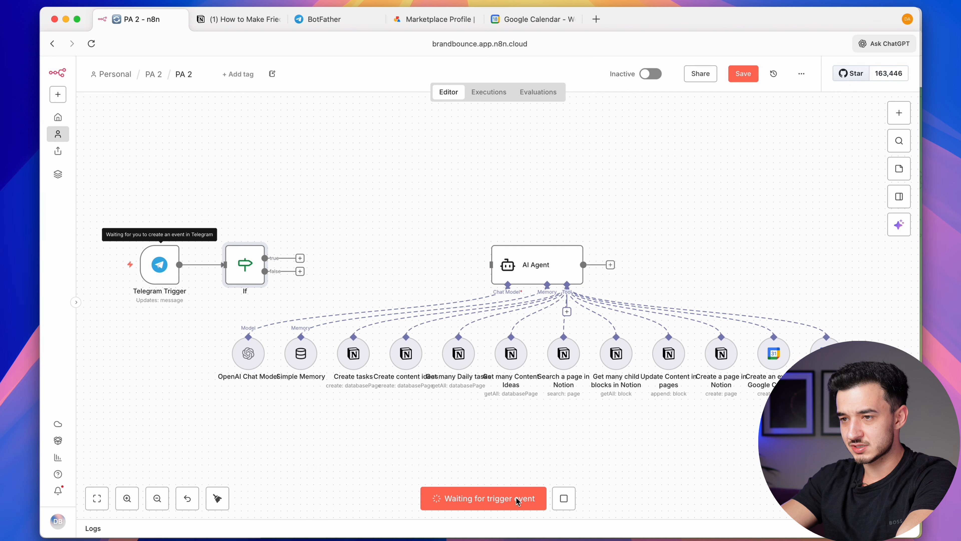
key("ctrl+Up")
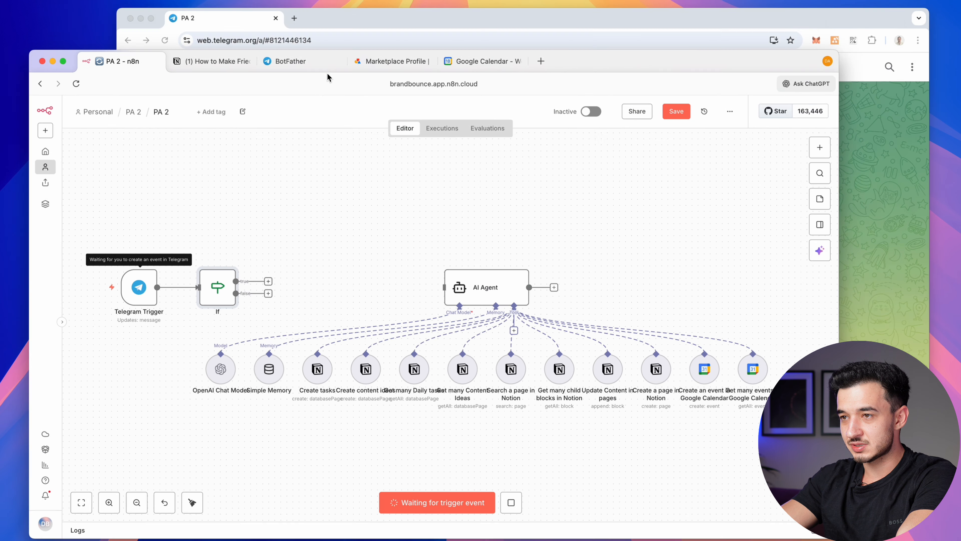
left_click(608, 181)
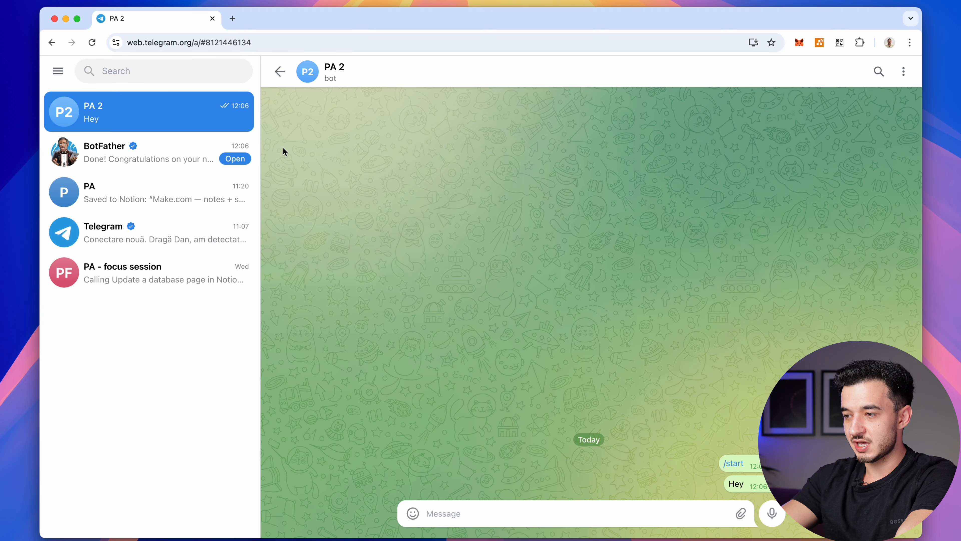
key("super+Tab")
left_click_drag(139, 219, 301, 343)
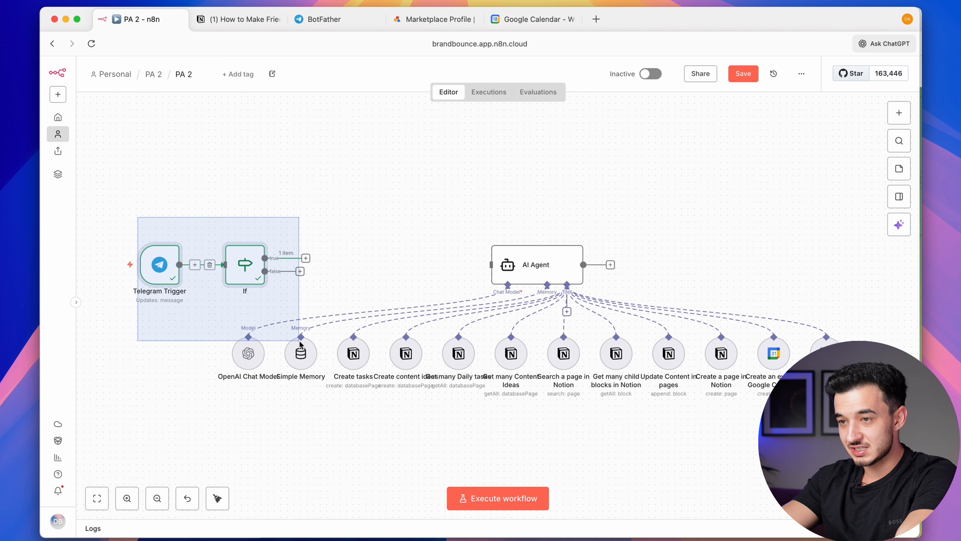
left_click_drag(178, 263, 303, 249)
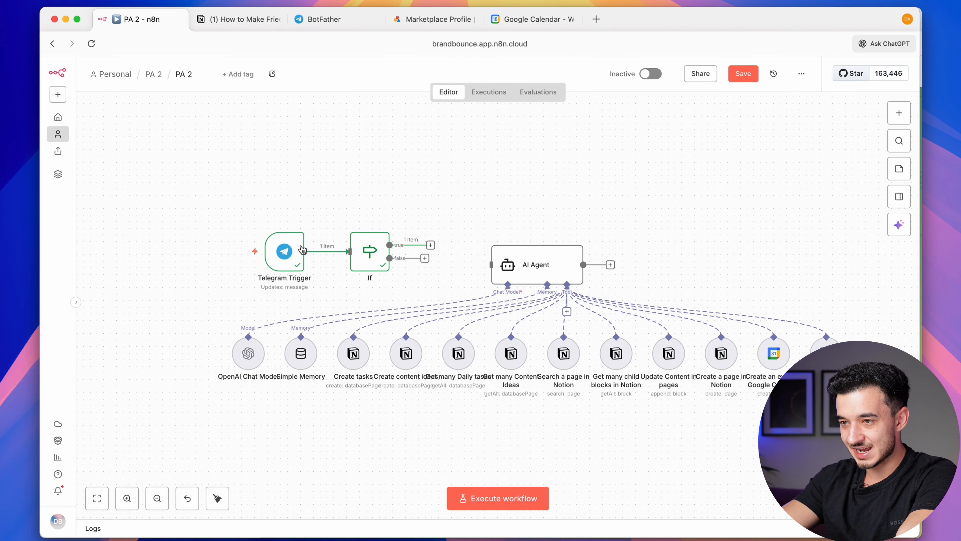
double_click(369, 251)
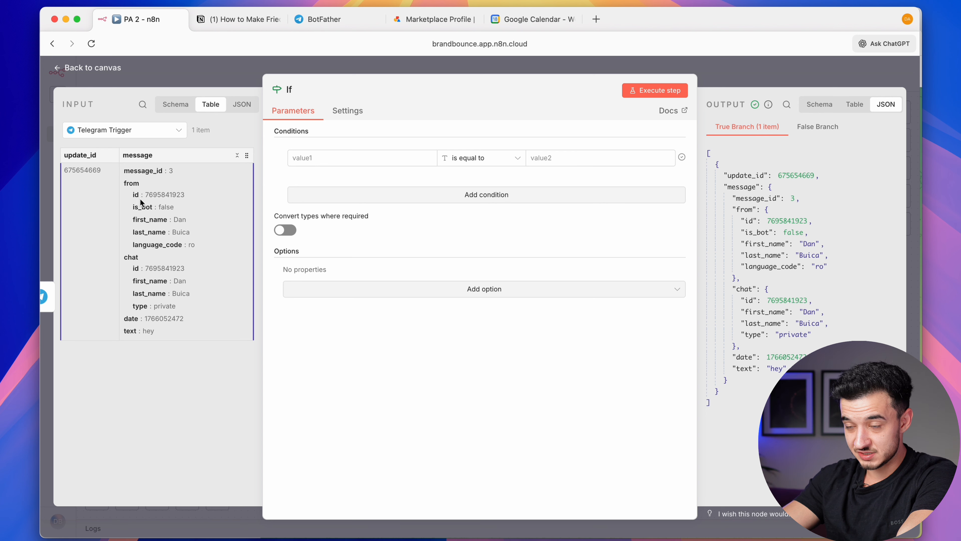
Set the If condition to message.from.id equals the owner's Telegram user id, then save
left_click(175, 104)
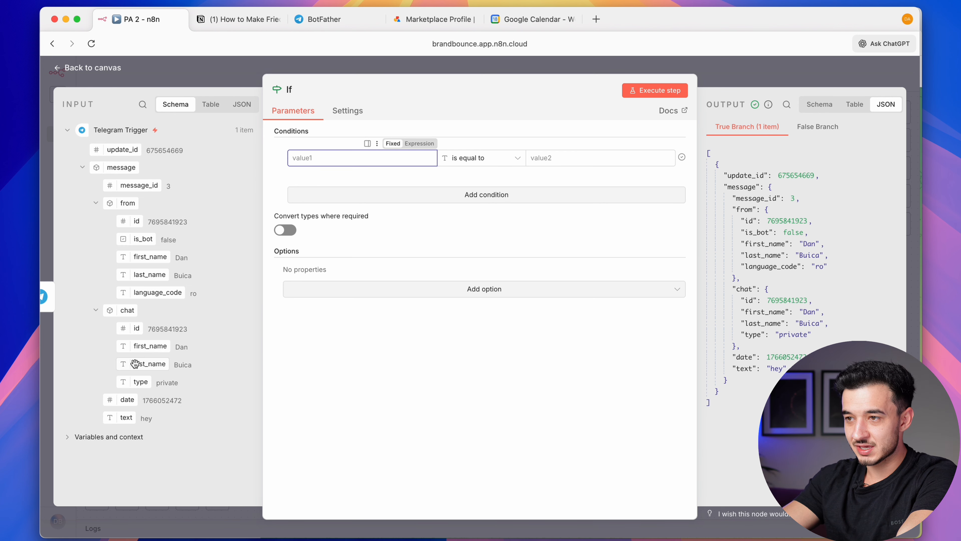
left_click_drag(136, 221, 341, 157)
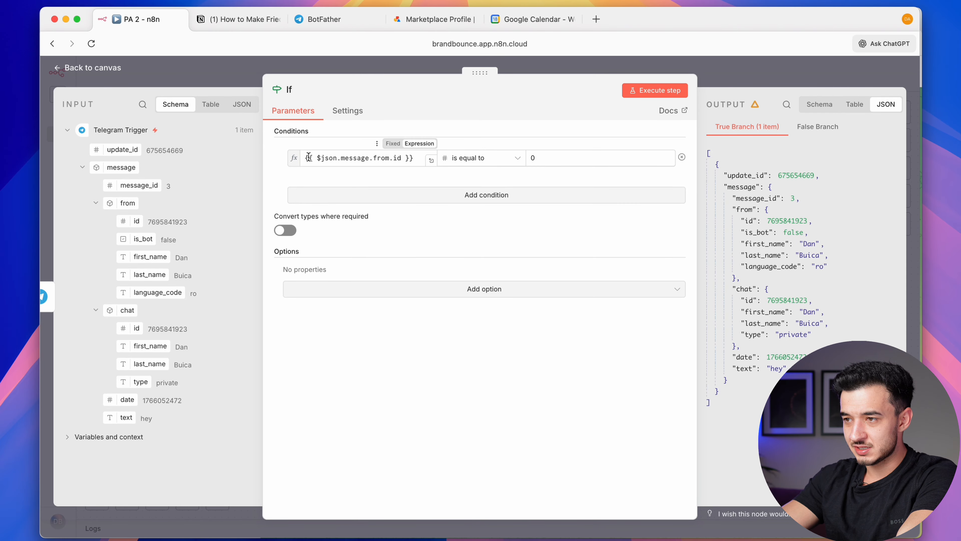
double_click(169, 220)
key("super+c")
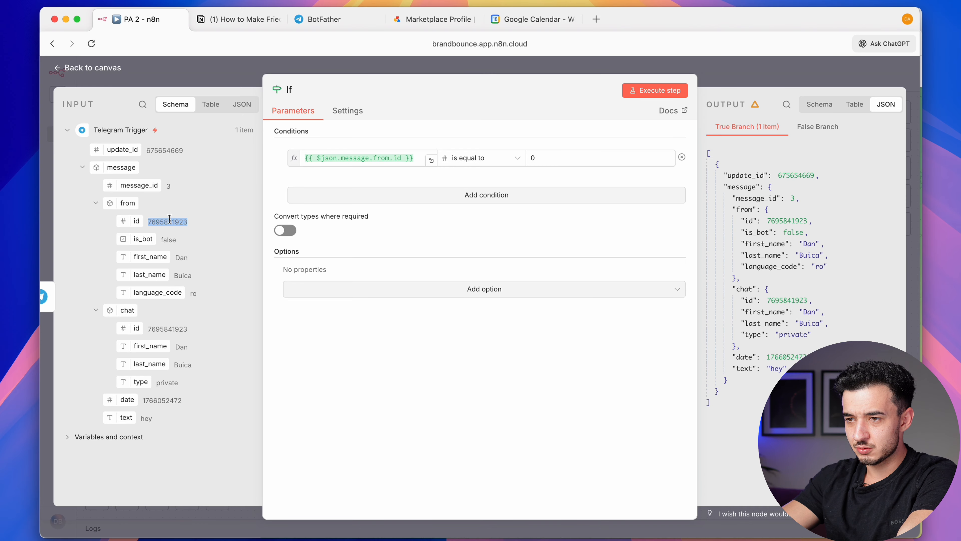
left_click(569, 155)
key("BackSpace")
key("super+v")
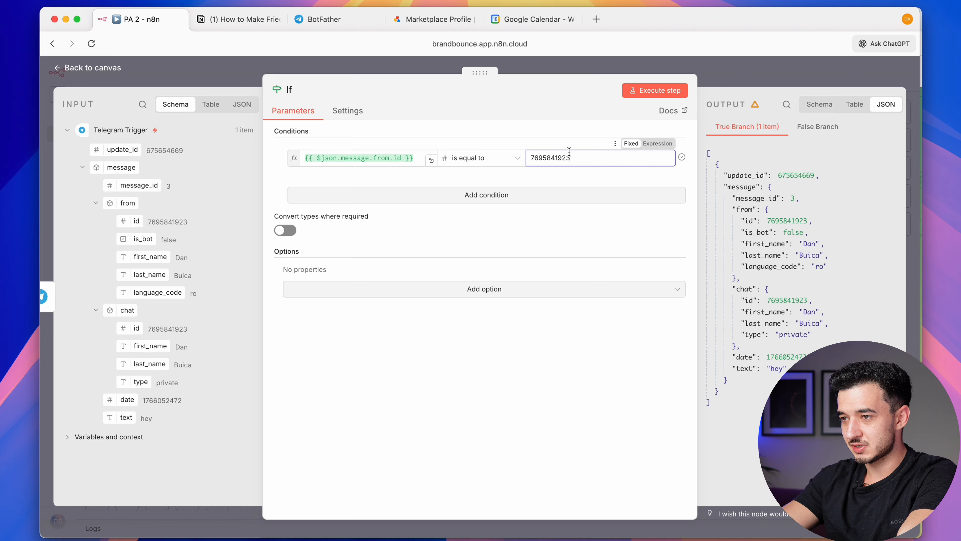
left_click(513, 99)
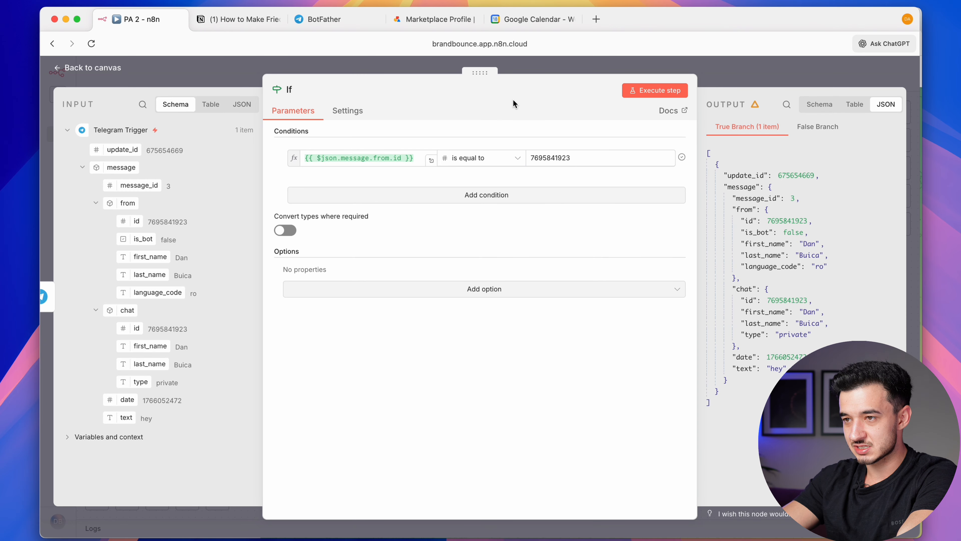
key("super+s")
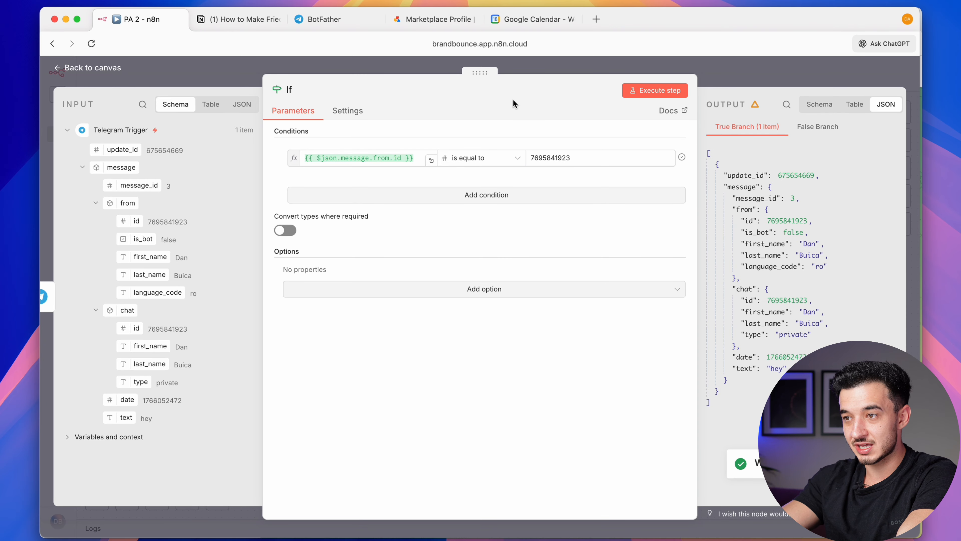
key("Escape")
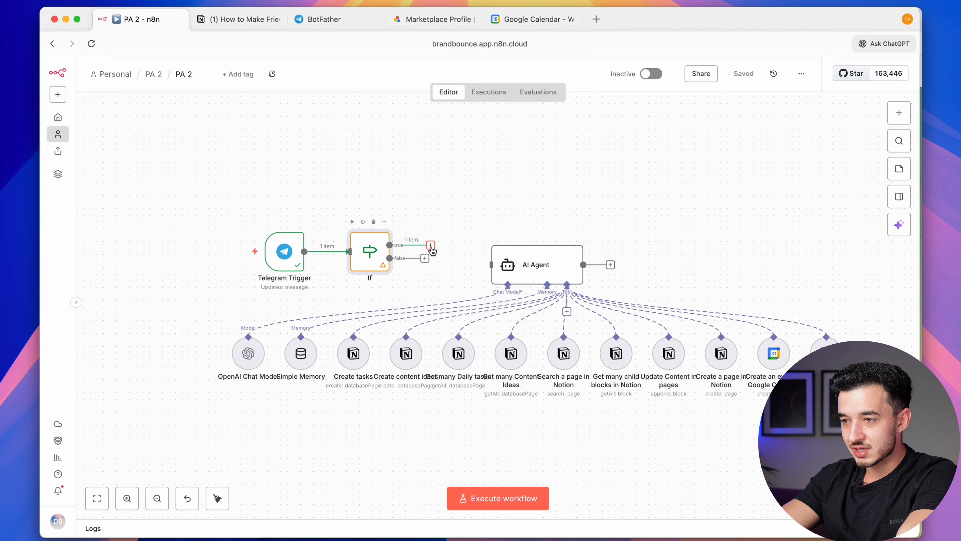
Connect the If true branch to the AI Agent and set its prompt to the incoming message text
left_click_drag(431, 246, 485, 267)
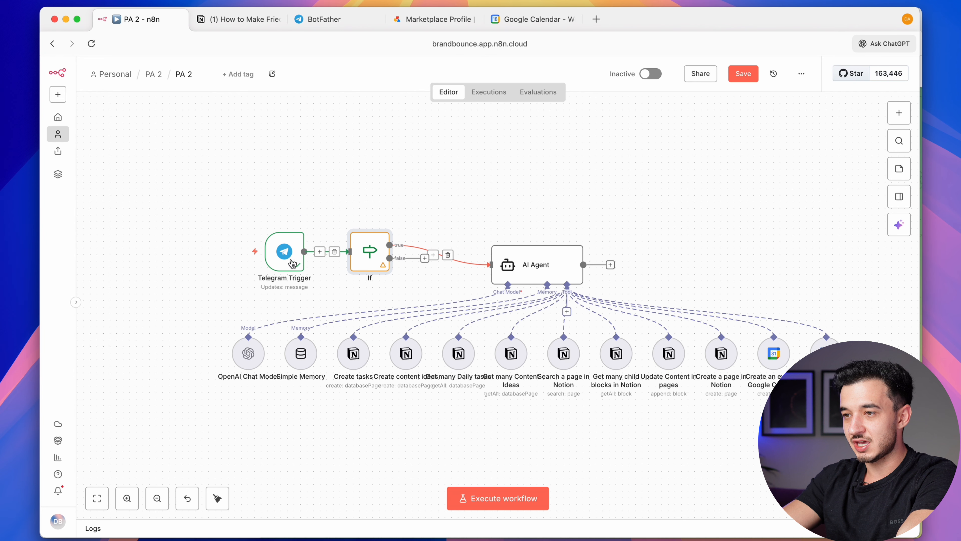
left_click_drag(247, 214, 441, 293)
double_click(551, 269)
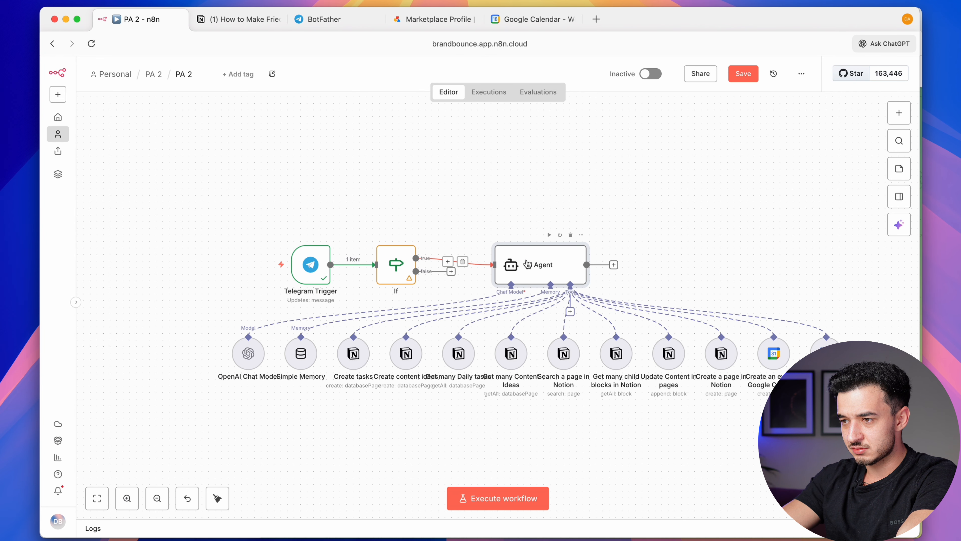
left_click(423, 199)
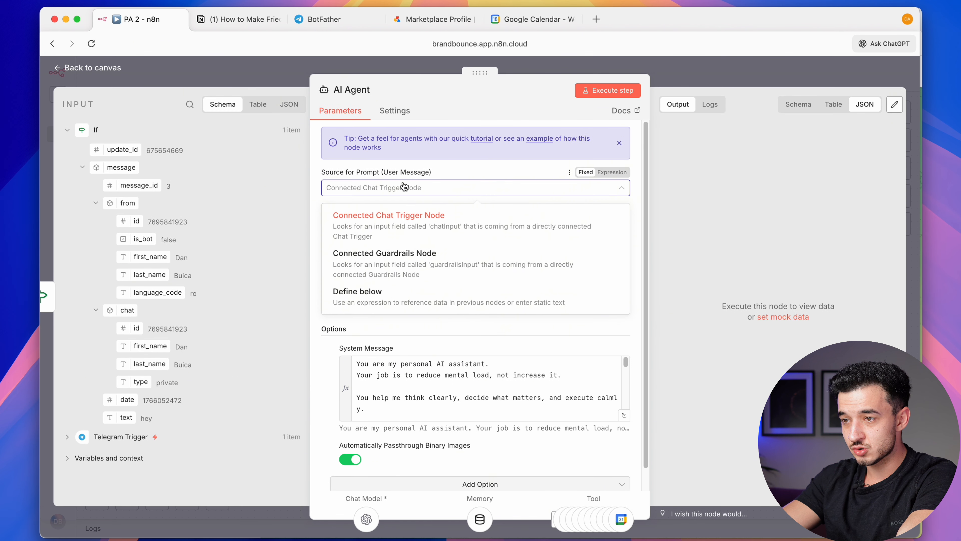
left_click(397, 297)
left_click(395, 237)
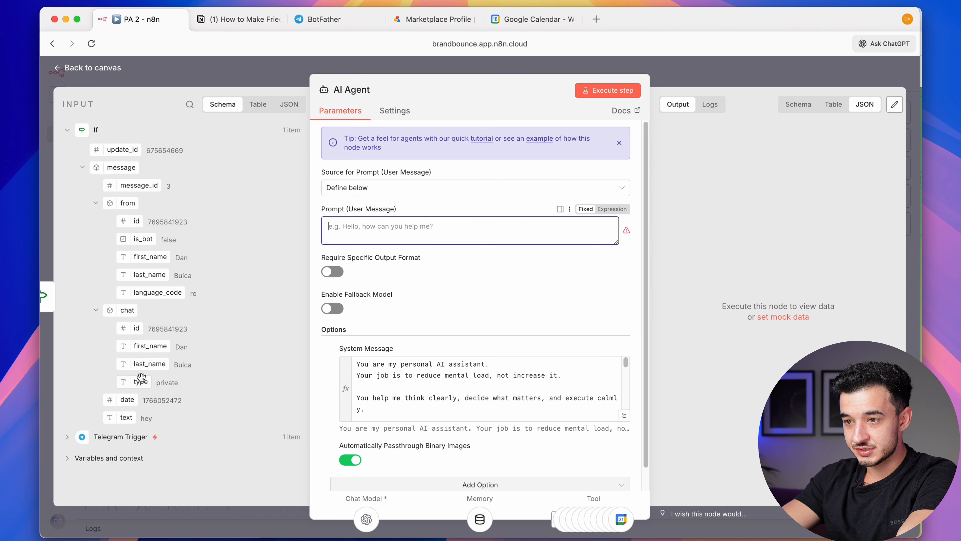
left_click_drag(125, 420, 412, 231)
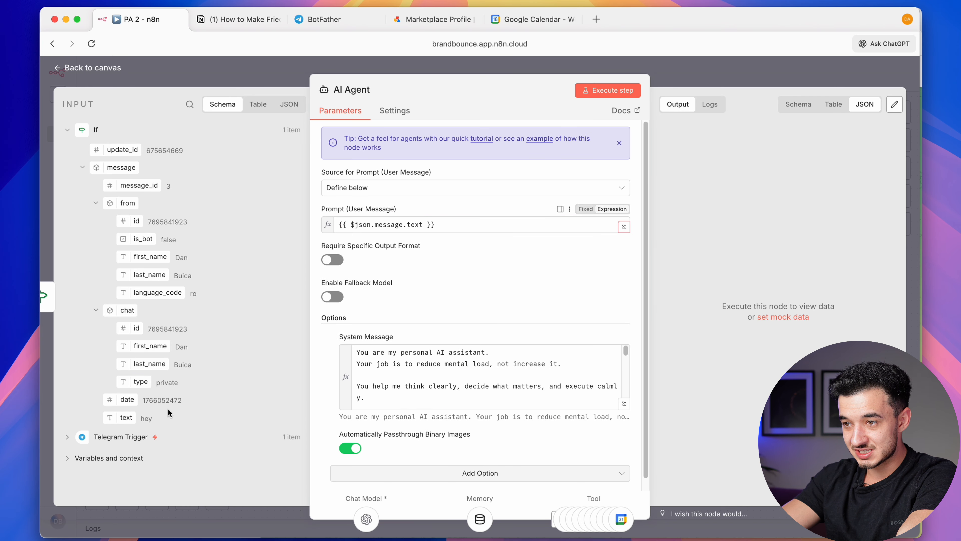
key("Escape")
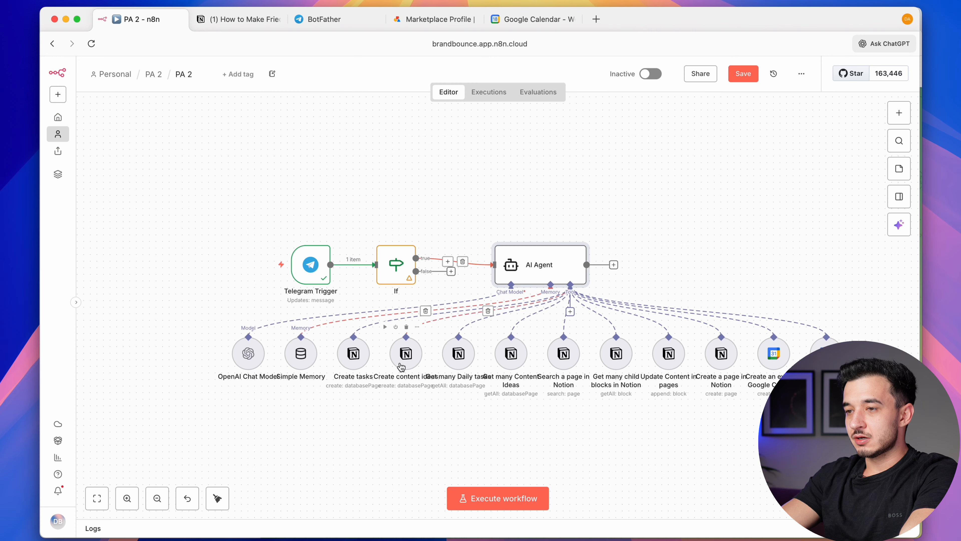
Set the Simple Memory session key manually to the sender's message.from.id
double_click(299, 362)
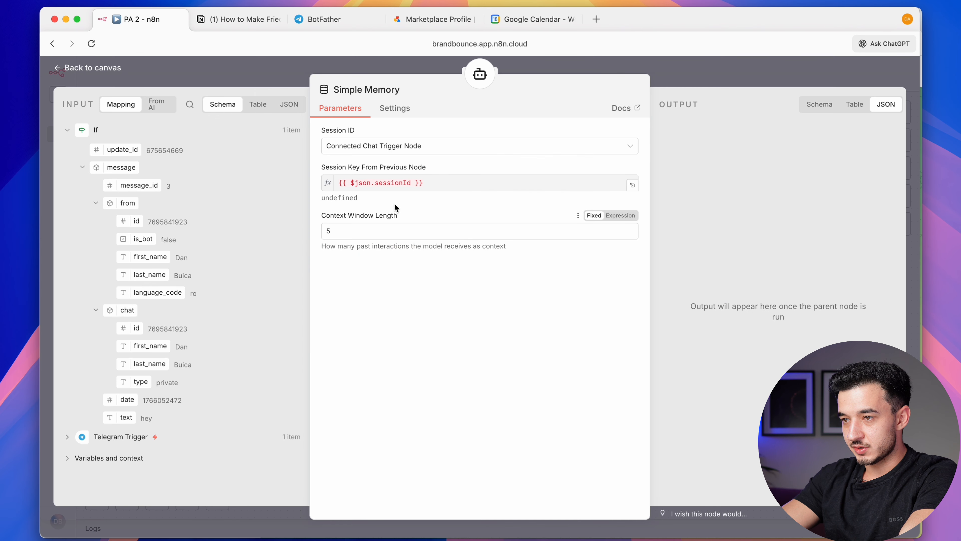
left_click(379, 146)
left_click(394, 209)
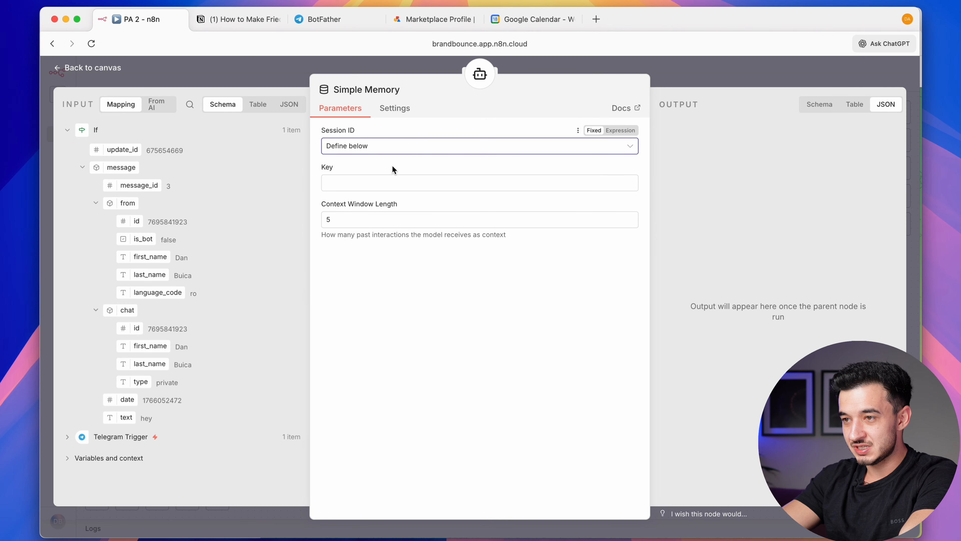
left_click(373, 179)
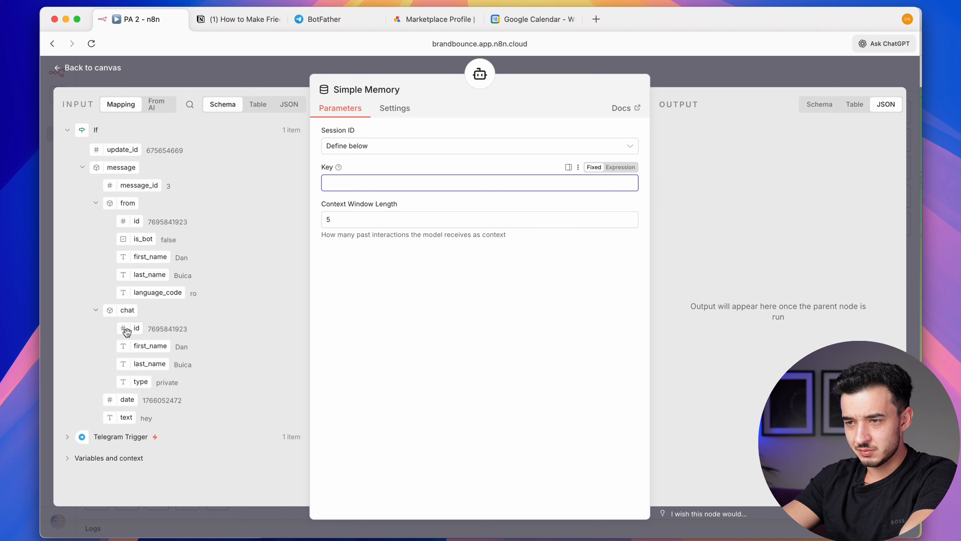
left_click_drag(136, 220, 378, 183)
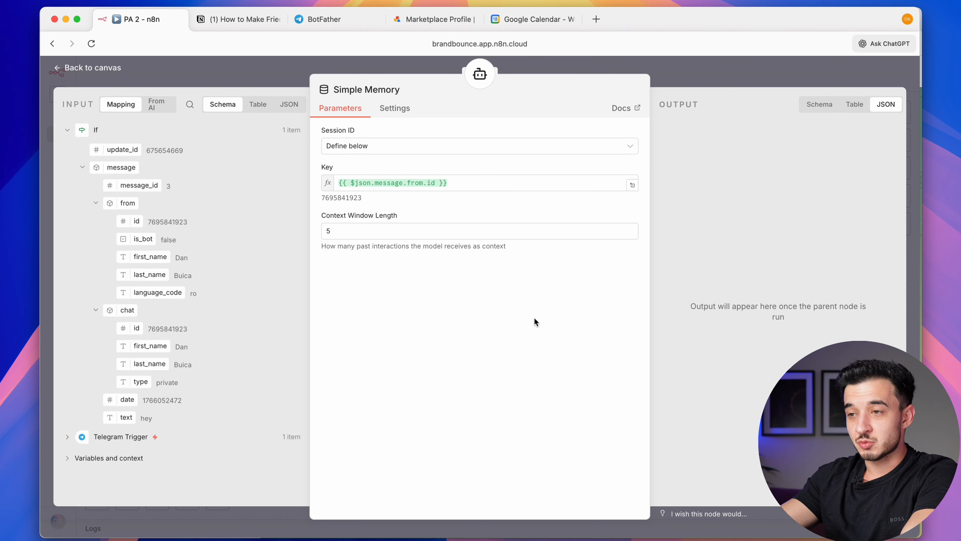
left_click(818, 63)
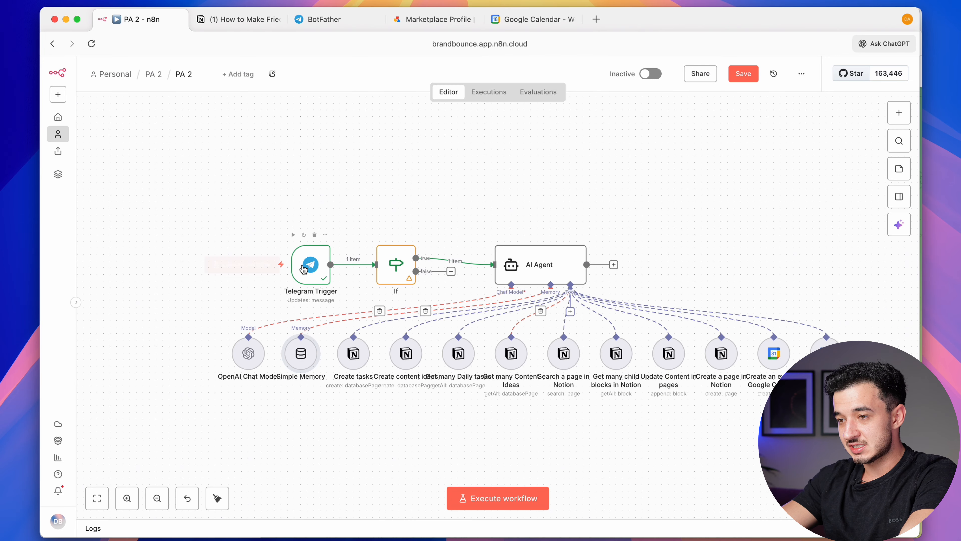
left_click_drag(249, 231, 442, 291)
Save the workflow and add a Telegram 'Send a text message' node after the AI Agent
left_click(443, 291)
key("cmd+s")
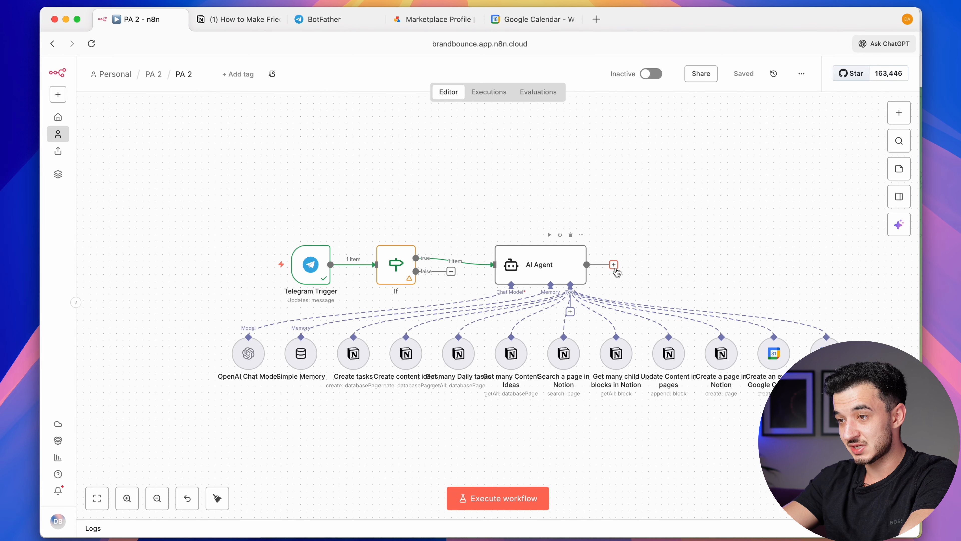
left_click(613, 265)
left_click(613, 267)
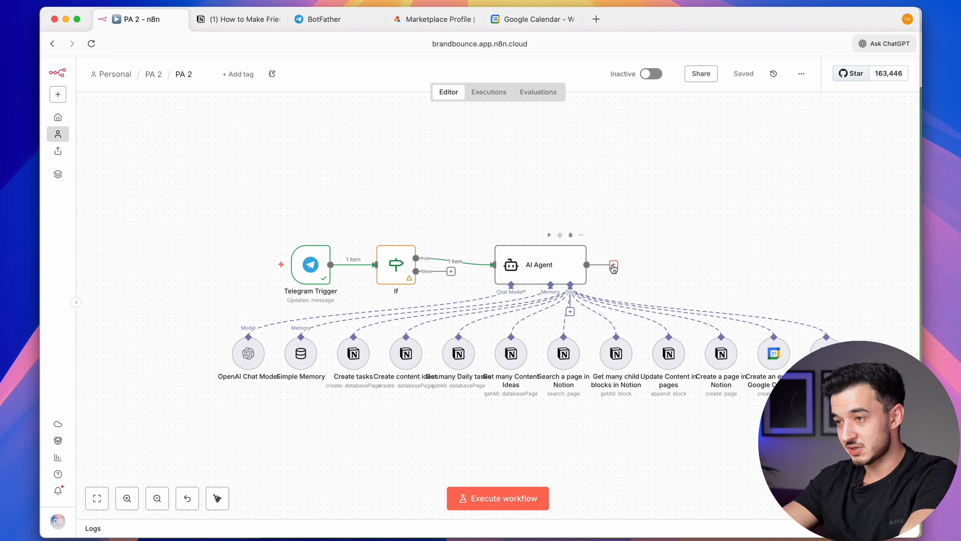
left_click(613, 268)
type("teleg")
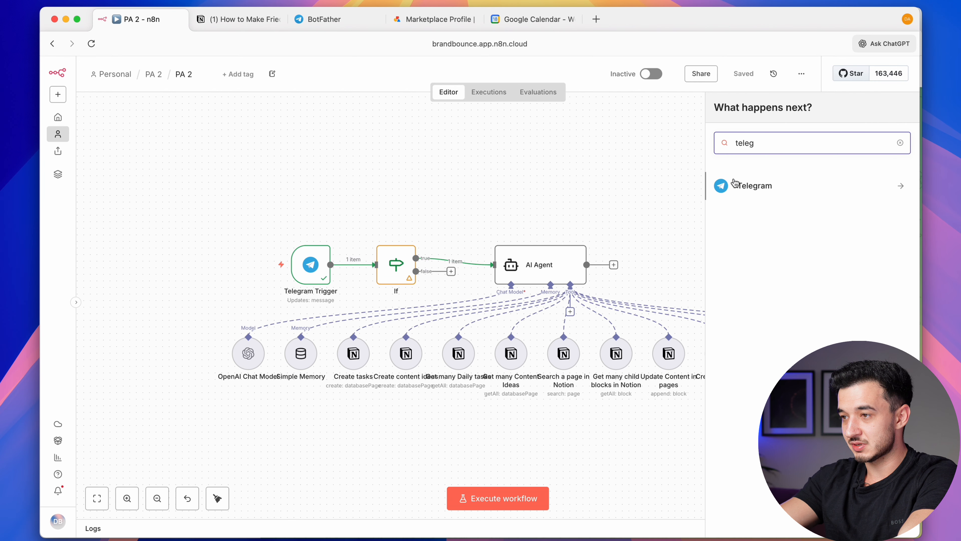
left_click(735, 184)
scroll(736, 185, "down", 5)
left_click(758, 467)
Fill the Chat ID with the trigger's message.chat.id
left_click(106, 213)
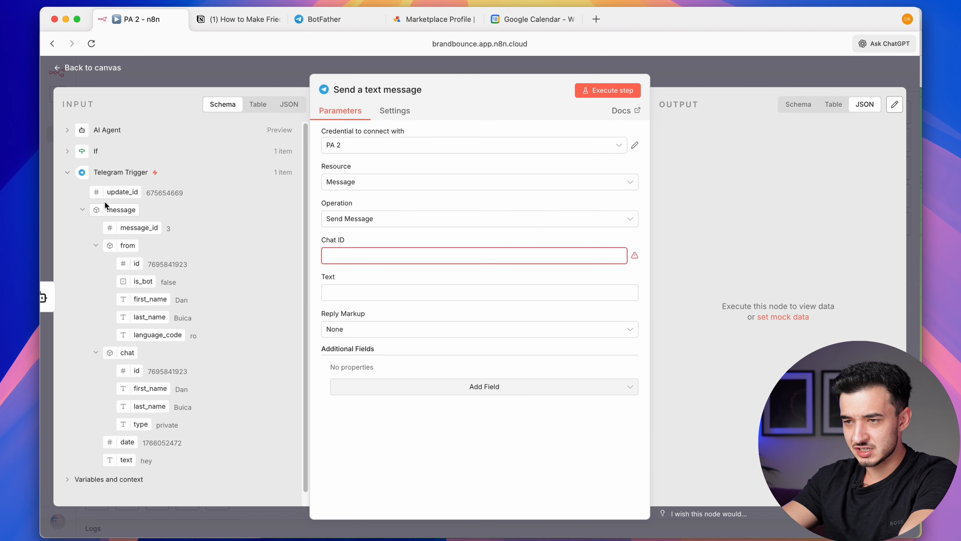
left_click_drag(131, 374, 354, 257)
left_click(335, 294)
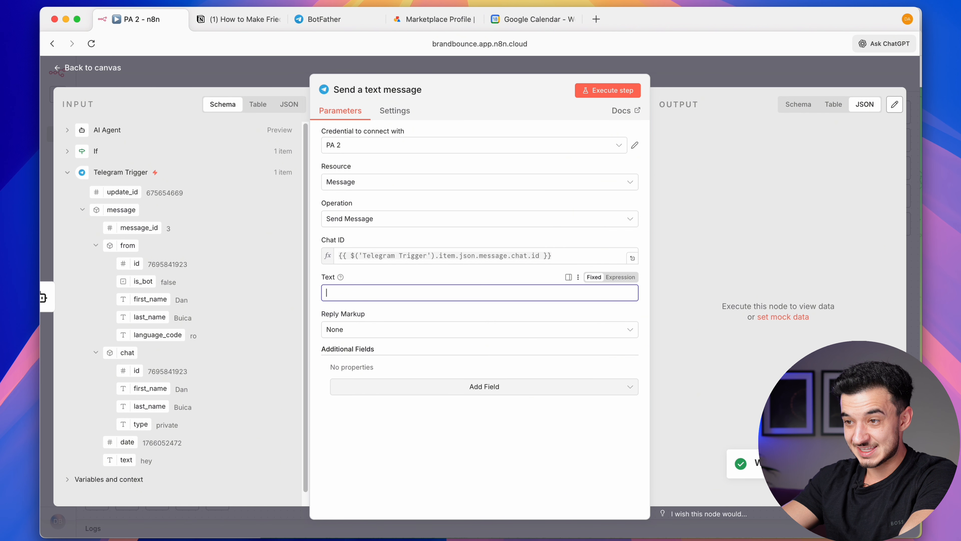
left_click(295, 84)
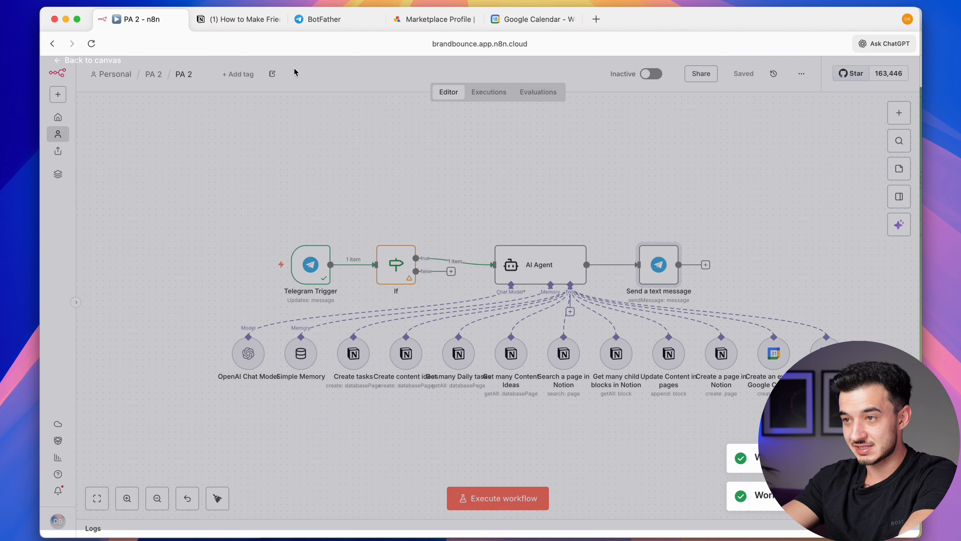
Run the workflow and send 'hey' to the bot in Telegram as a test
left_click(492, 498)
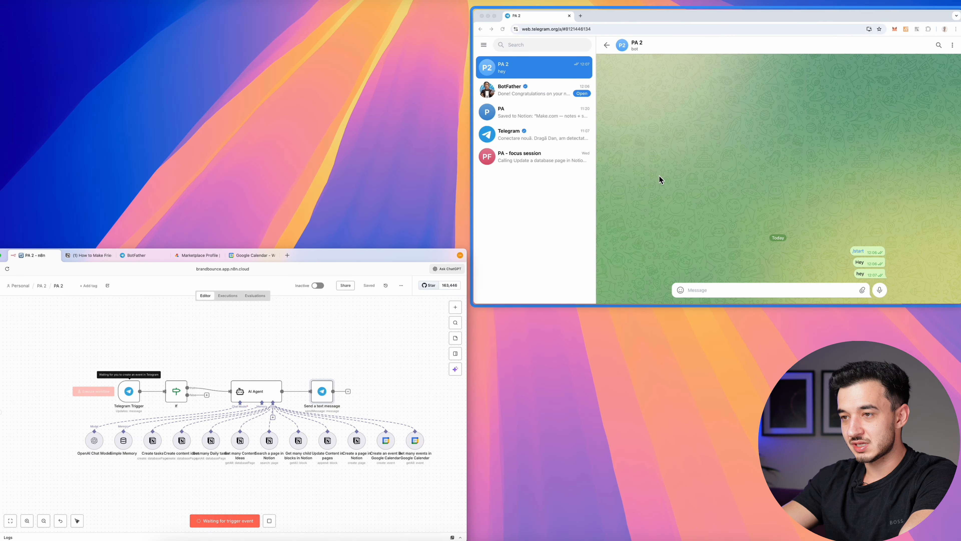
left_click(658, 179)
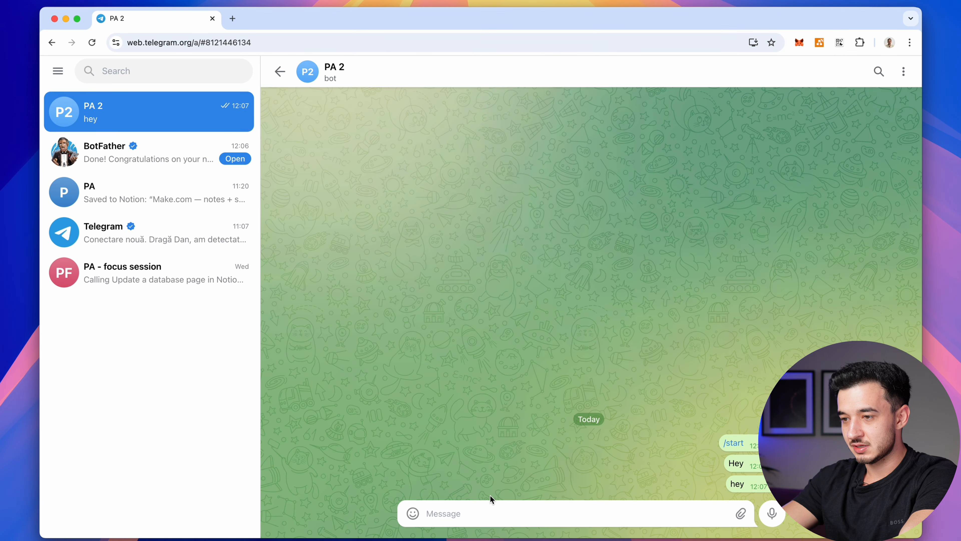
type("hey")
key("Return")
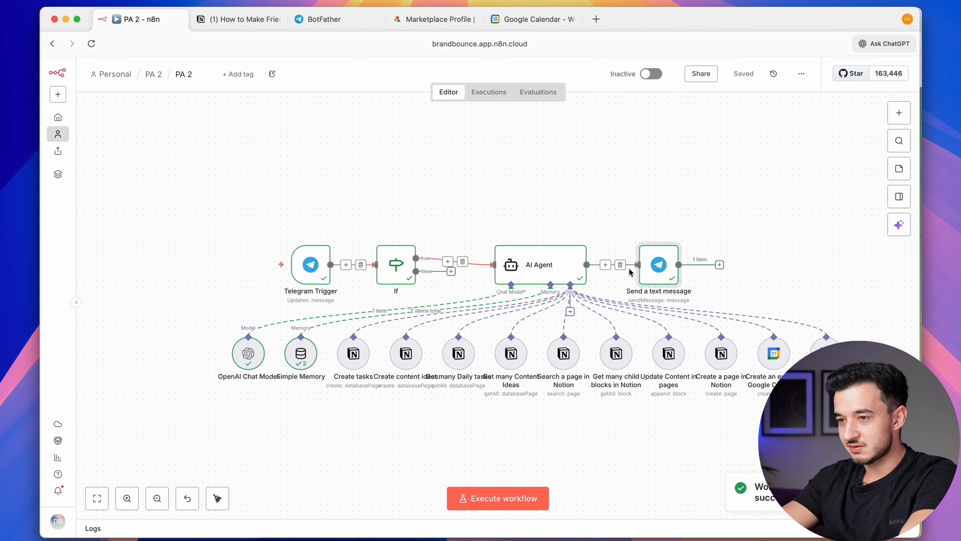
Replace the reply's placeholder text with the AI Agent's output
double_click(666, 276)
scroll(795, 261, "down", 2)
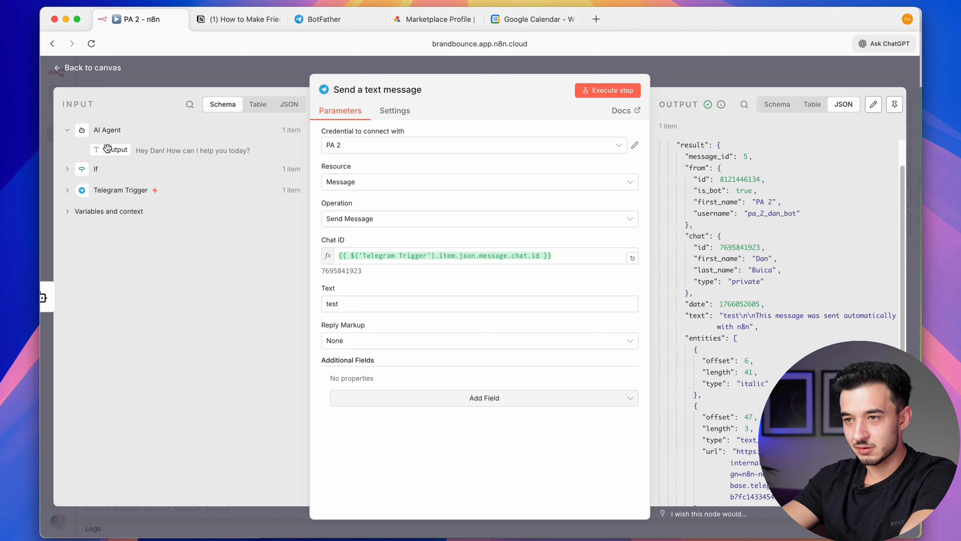
triple_click(360, 256)
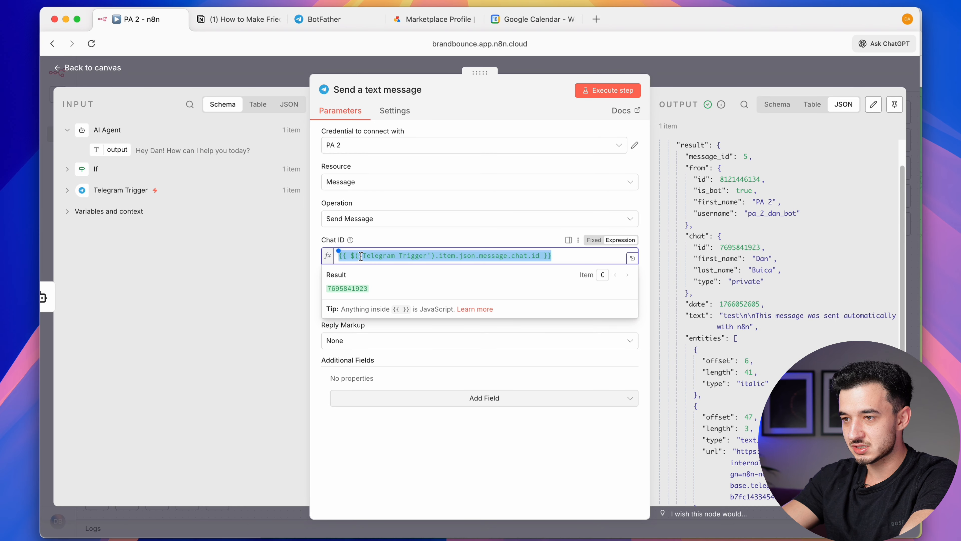
triple_click(344, 298)
key("BackSpace")
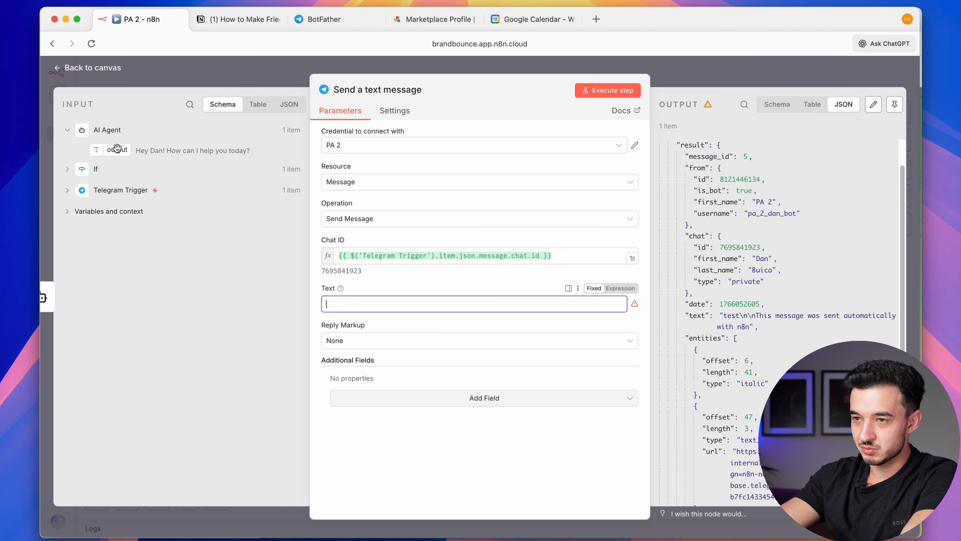
left_click_drag(115, 150, 350, 304)
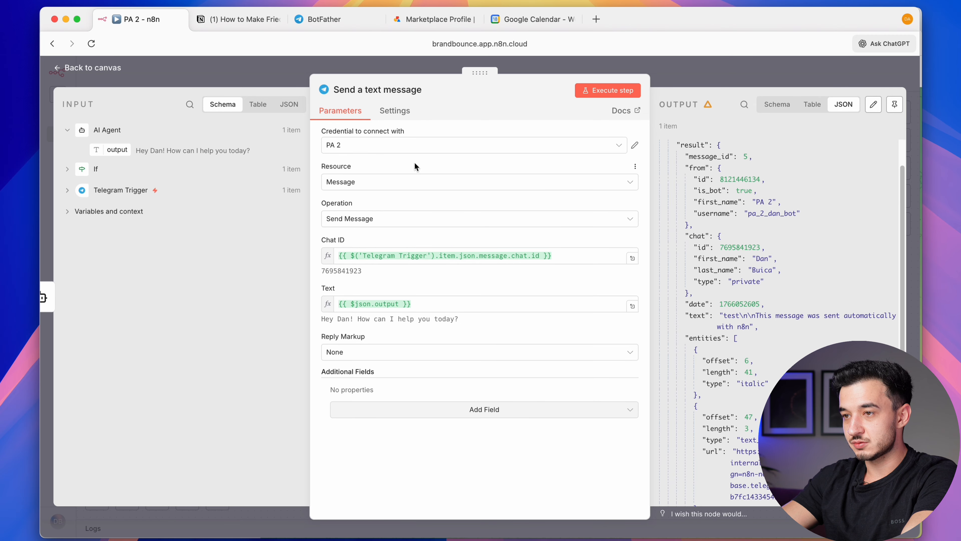
left_click(722, 81)
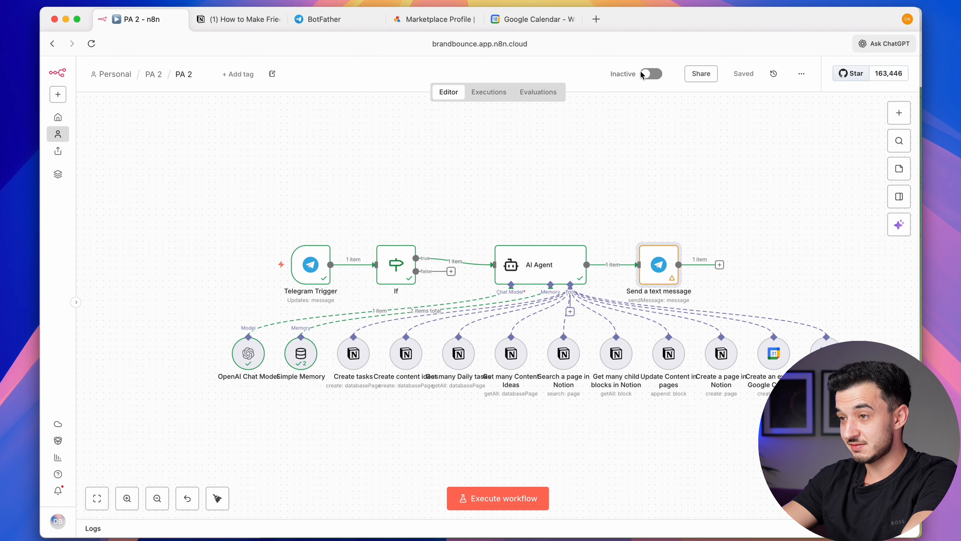
Activate the workflow and switch to the Telegram window
left_click(651, 74)
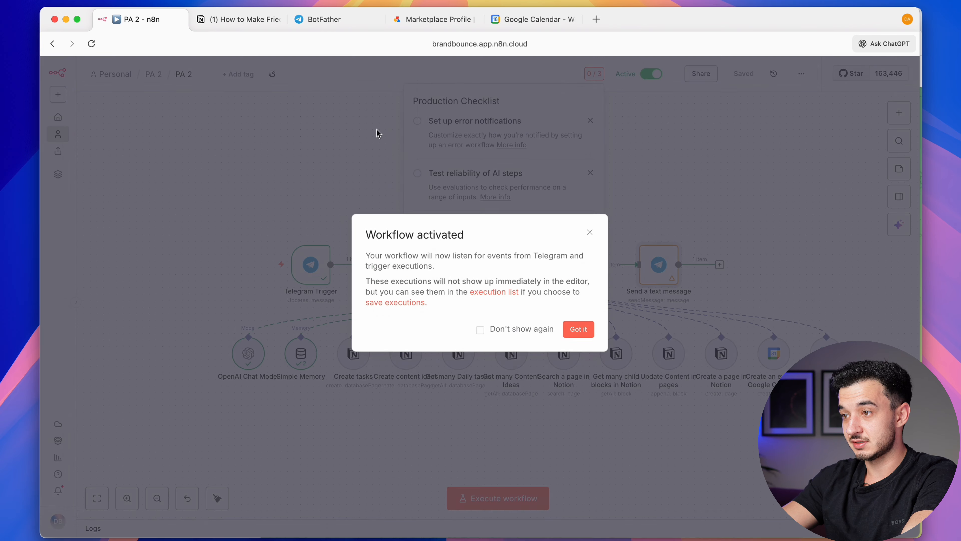
left_click(378, 133)
key("ctrl+Up")
left_click(547, 187)
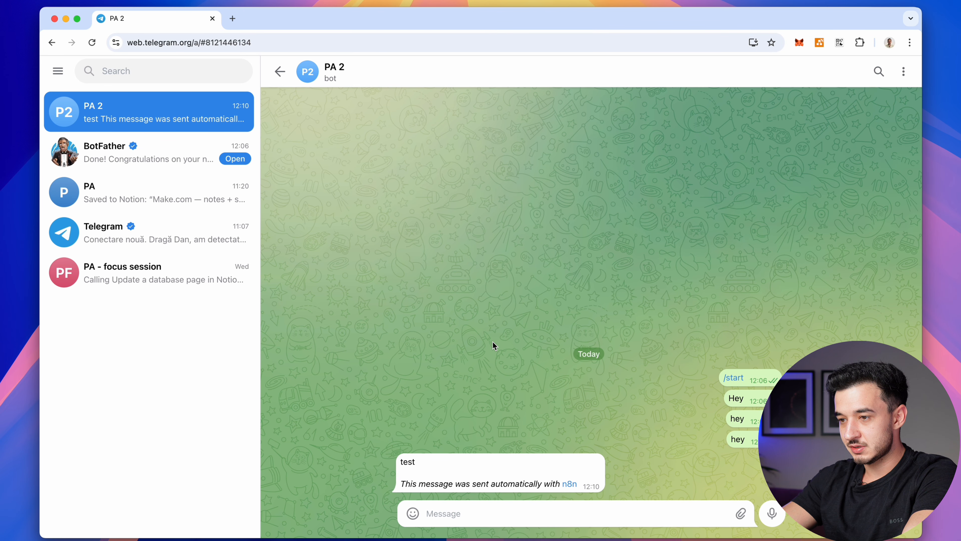
Dismiss the Service Worker error and ask the bot 'what am I working on today?'
double_click(410, 465)
left_click(454, 434)
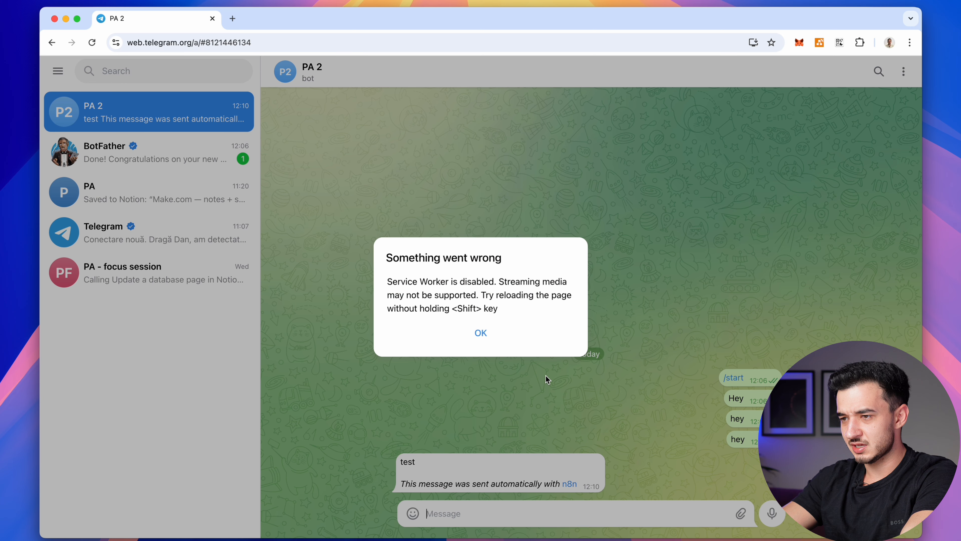
left_click(480, 333)
type("what am I work")
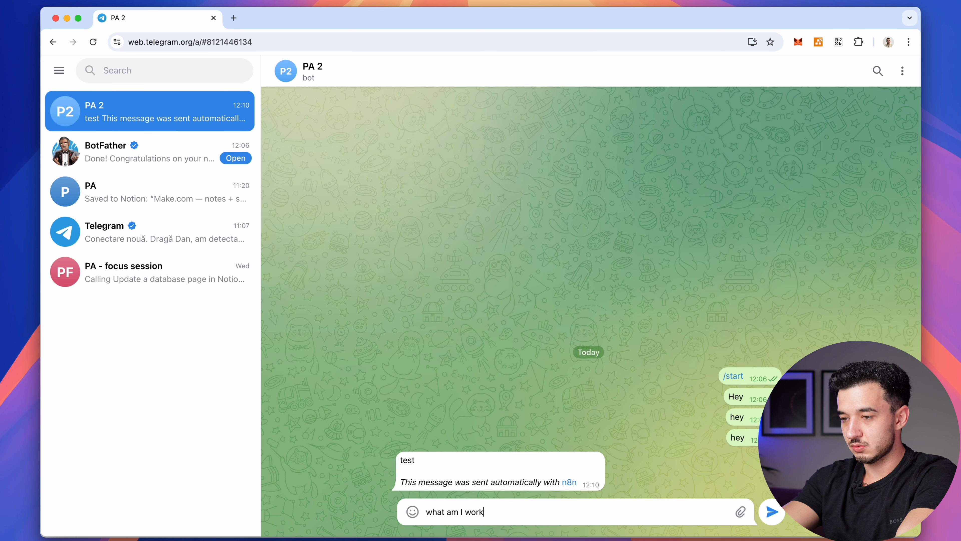
type("ing on today?")
key("Return")
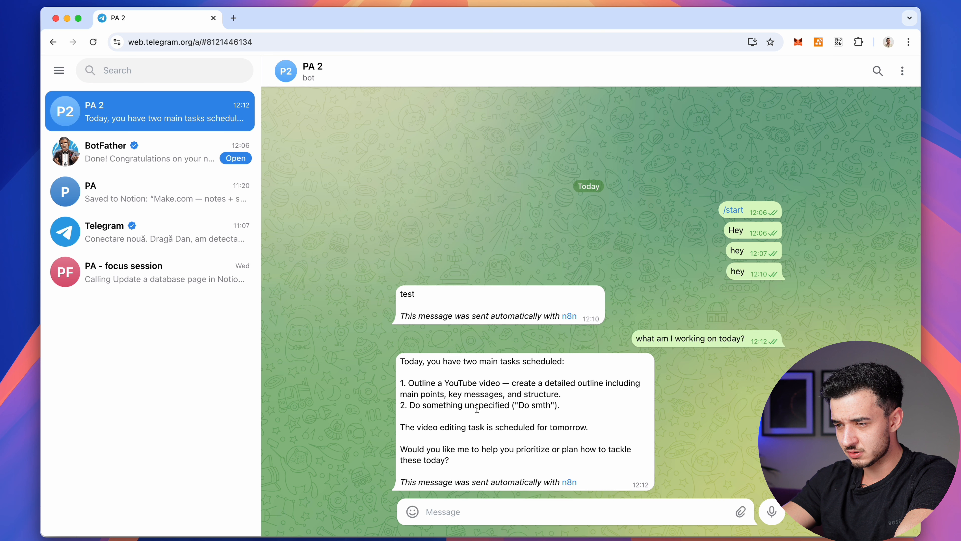
Ask the bot to create a task for tomorrow to go for a walk
double_click(534, 405)
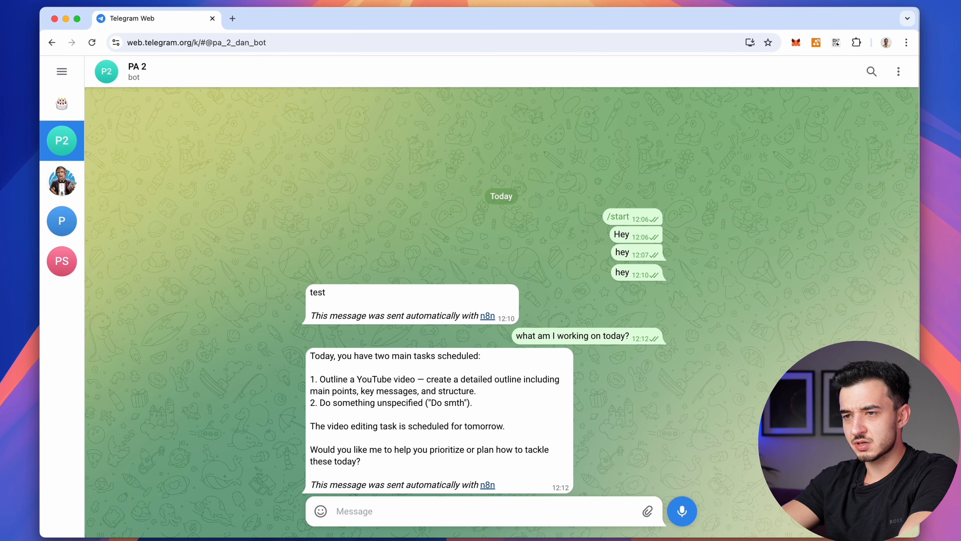
left_click(396, 508)
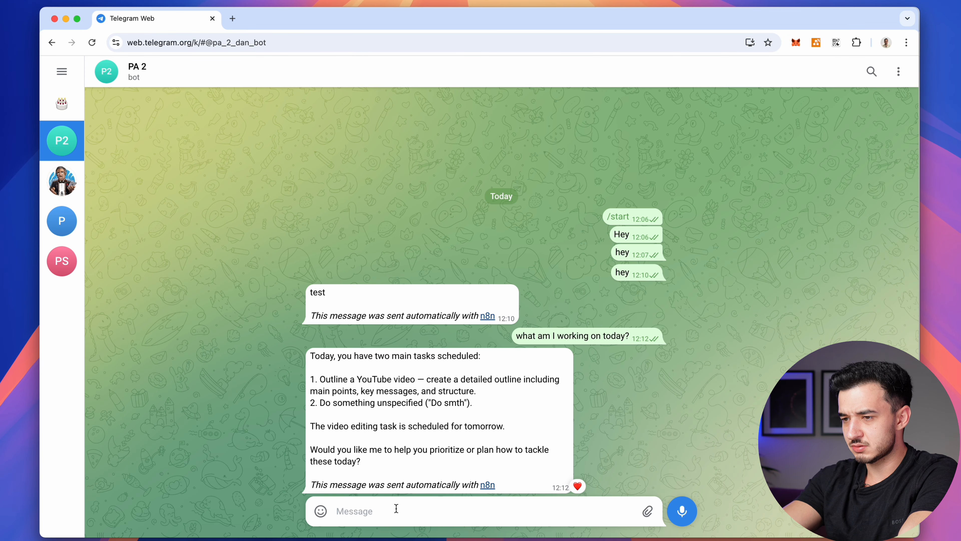
type("create a task")
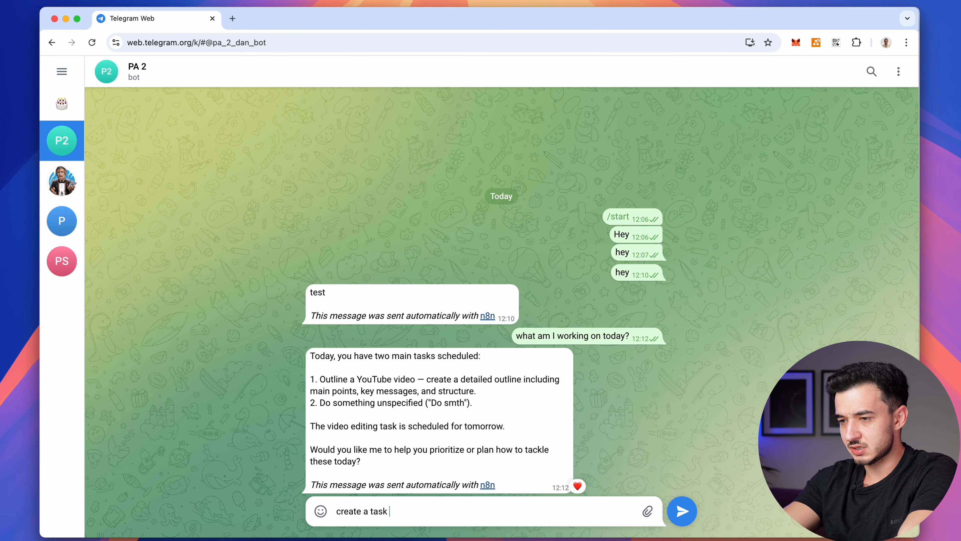
type(" for me for tomorrow")
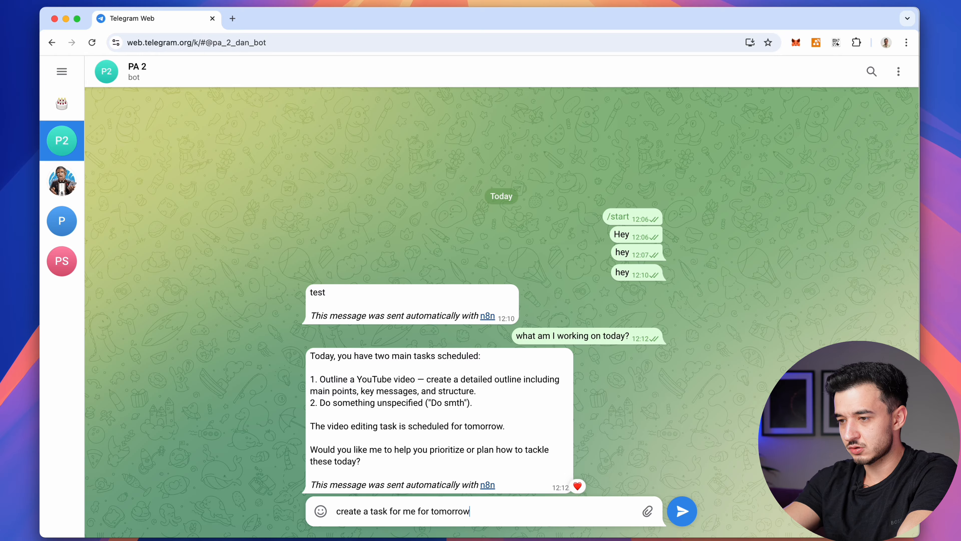
type(" - go for a walk")
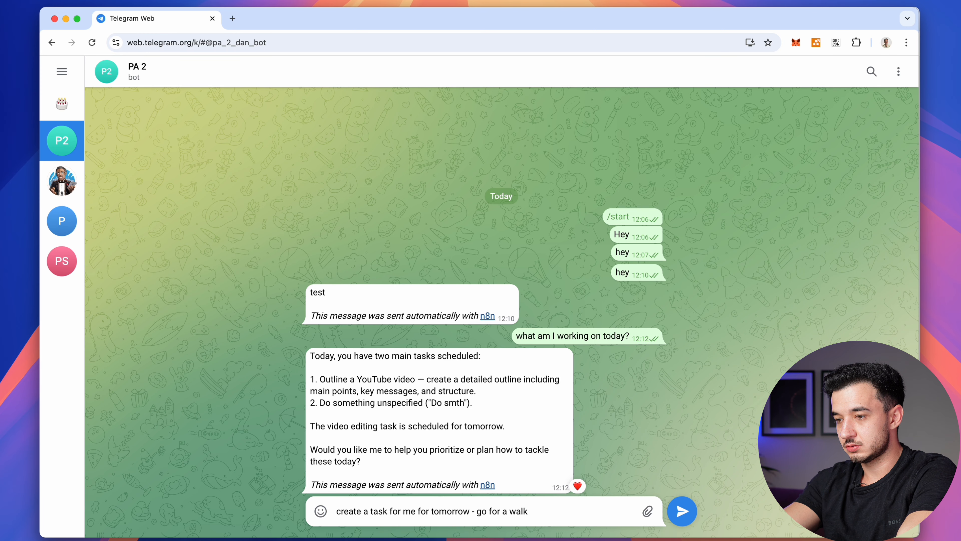
key("Return")
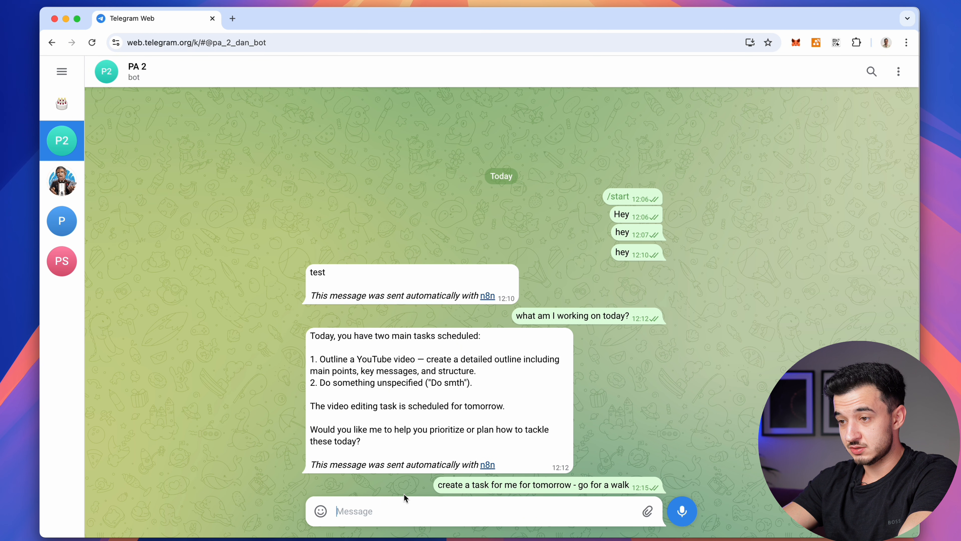
key("ctrl+Up")
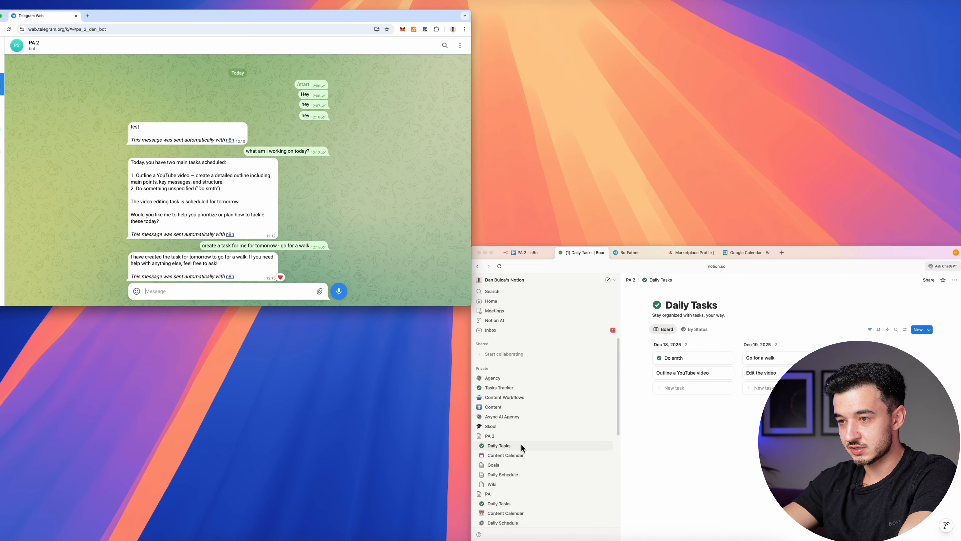
Open Notion's Content Calendar and start typing the PA 2 bot a question beginning 'what co'
left_click(610, 439)
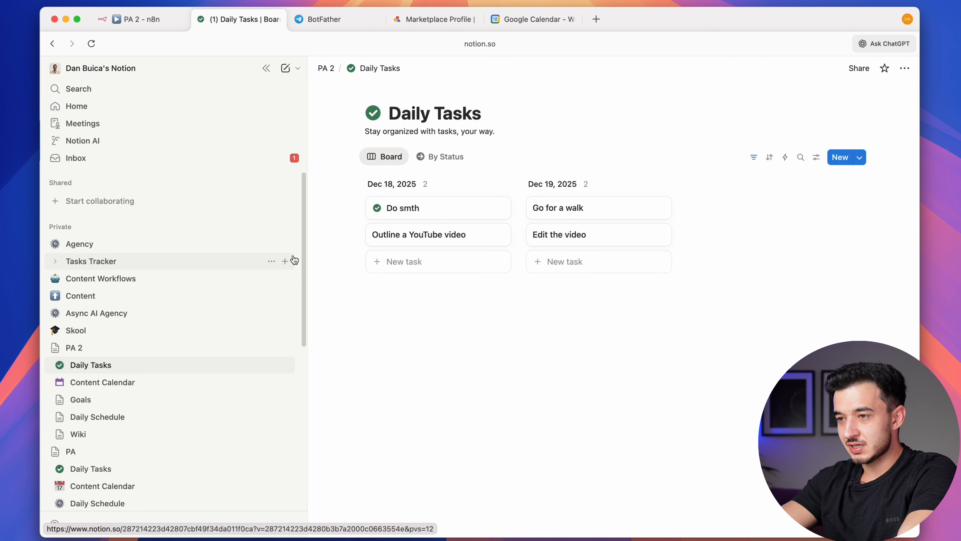
left_click(130, 383)
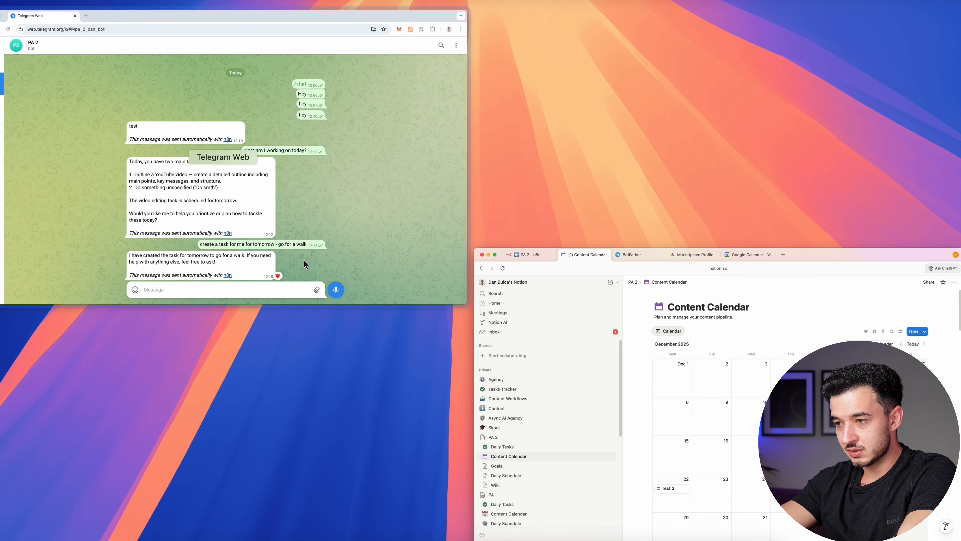
type("what content pieces do I have to post in the near future?")
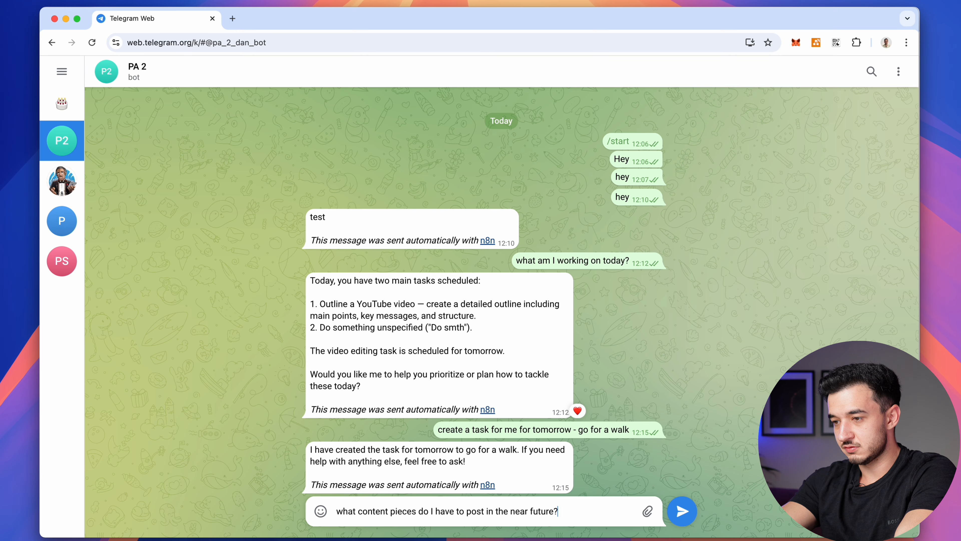
Send the content question, then ask the bot to 'give me some other ideas based on these'
key("Return")
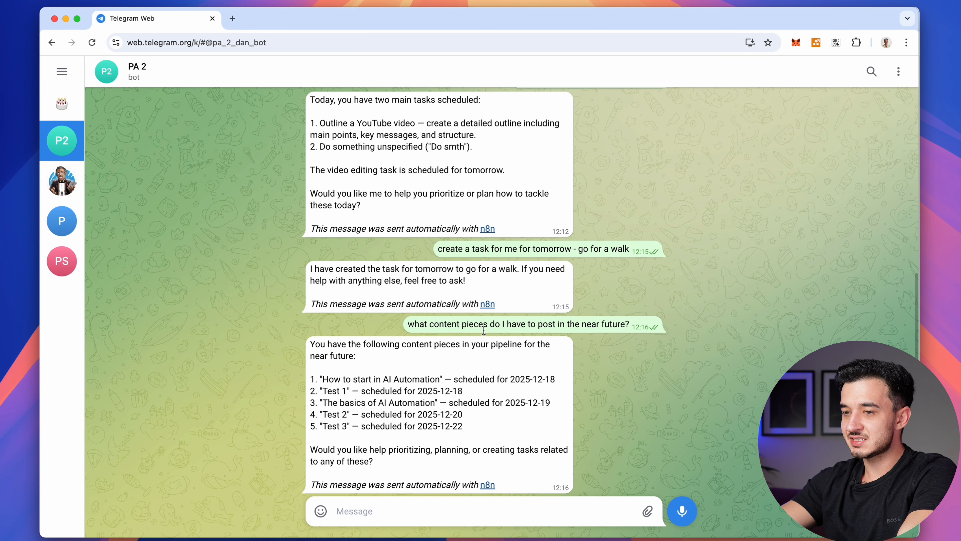
triple_click(363, 379)
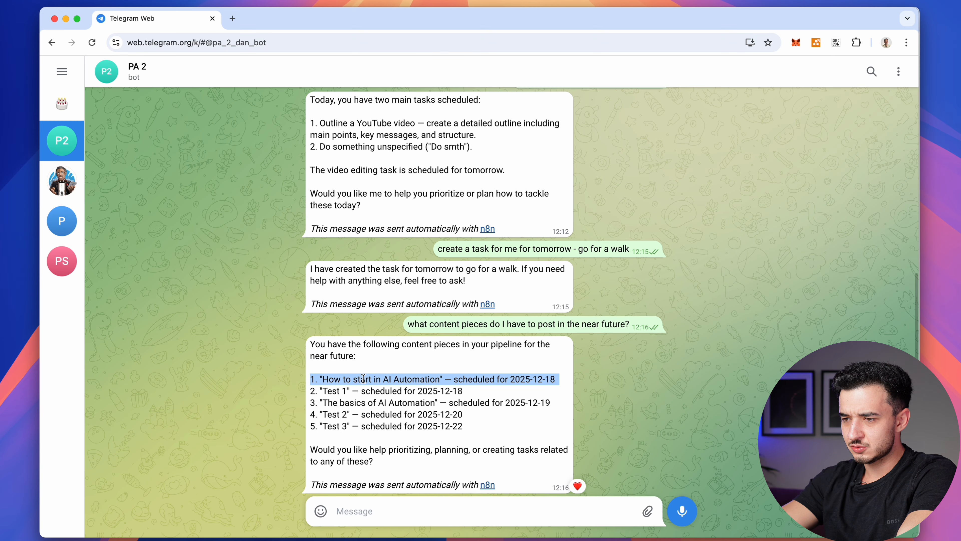
triple_click(364, 413)
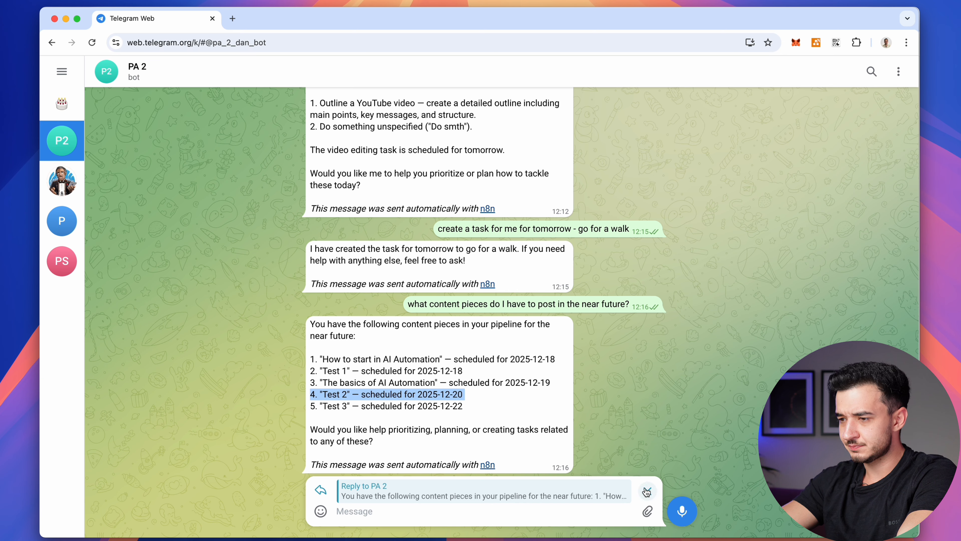
key("Escape")
left_click(507, 457)
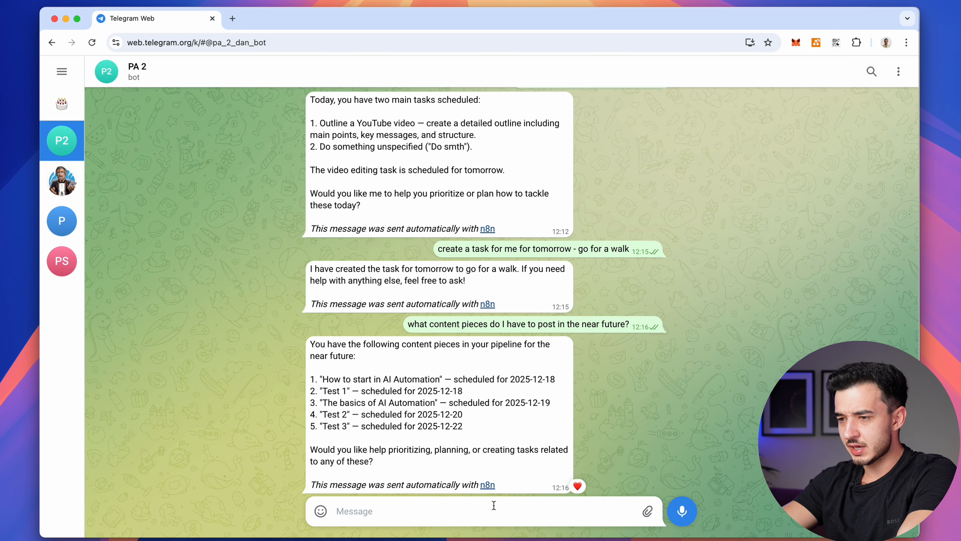
type("give me some other id")
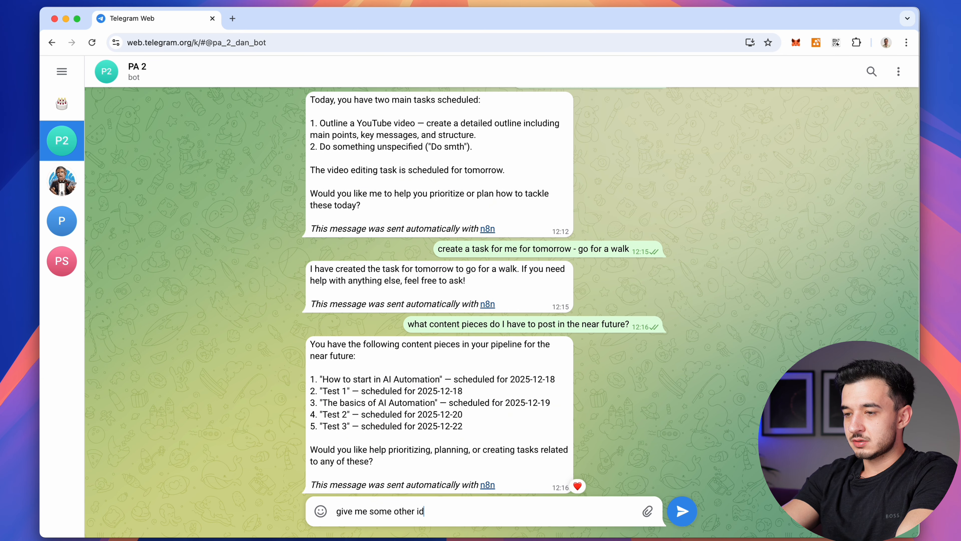
type("eas based on the")
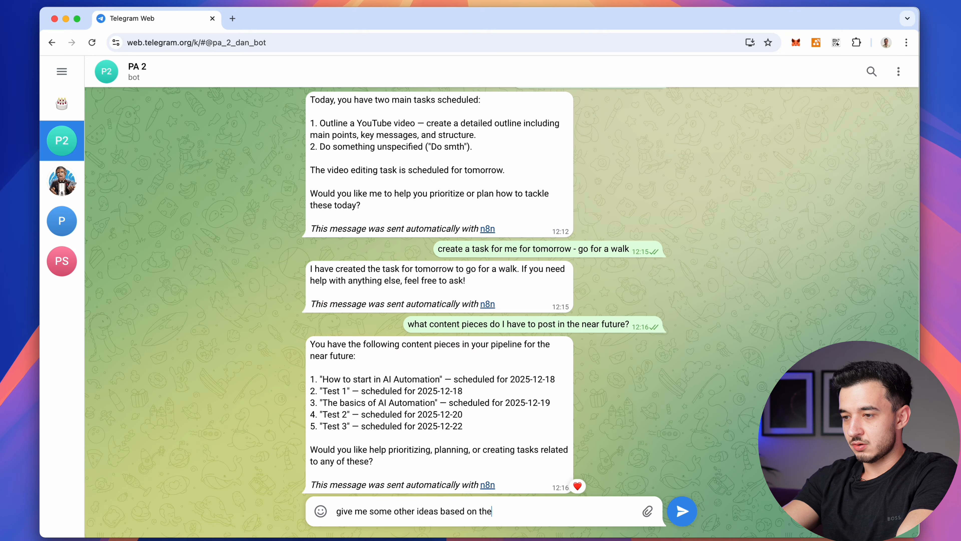
type("se")
key("Return")
Ask the bot to save the second idea 'for 22 of december'
type("save")
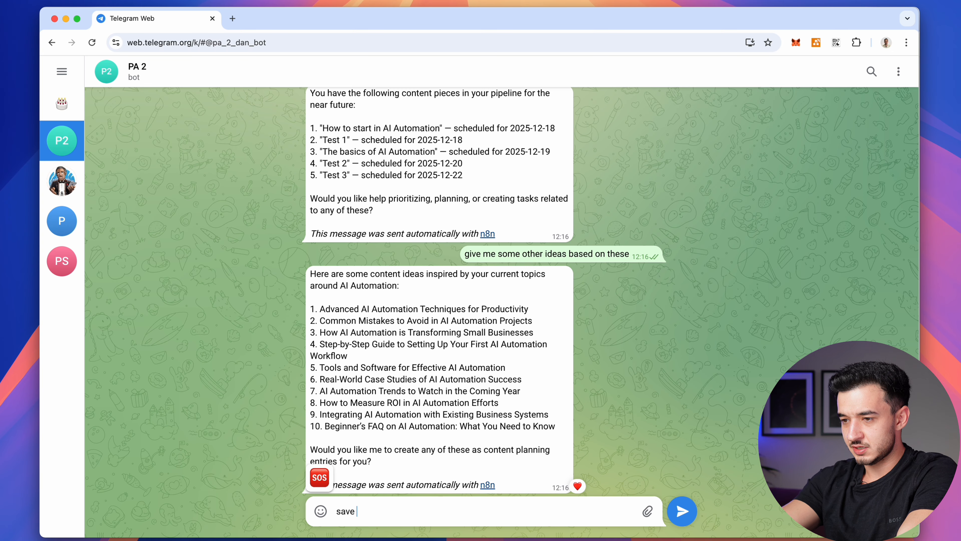
type("2. Common Mistakes to Avoid in AI Automation Projects")
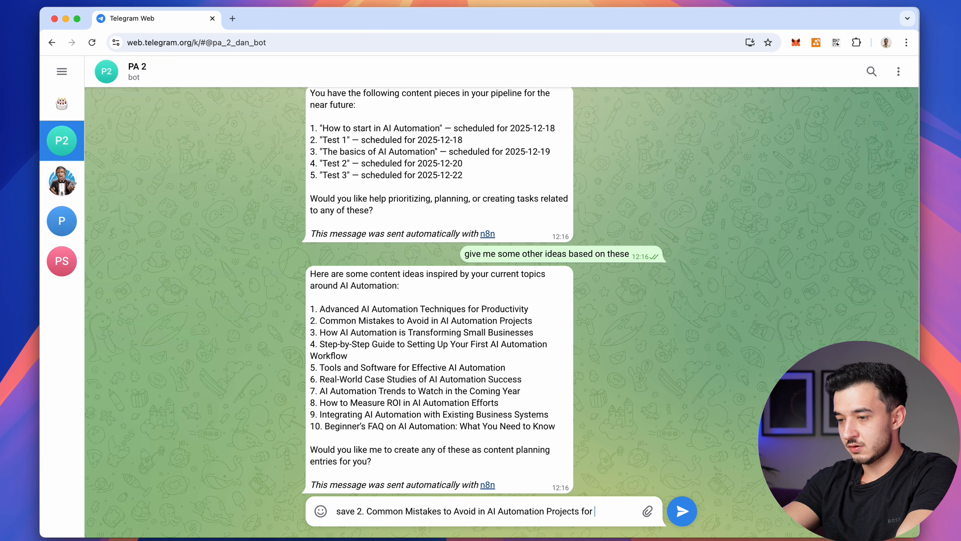
type("for 22 of december")
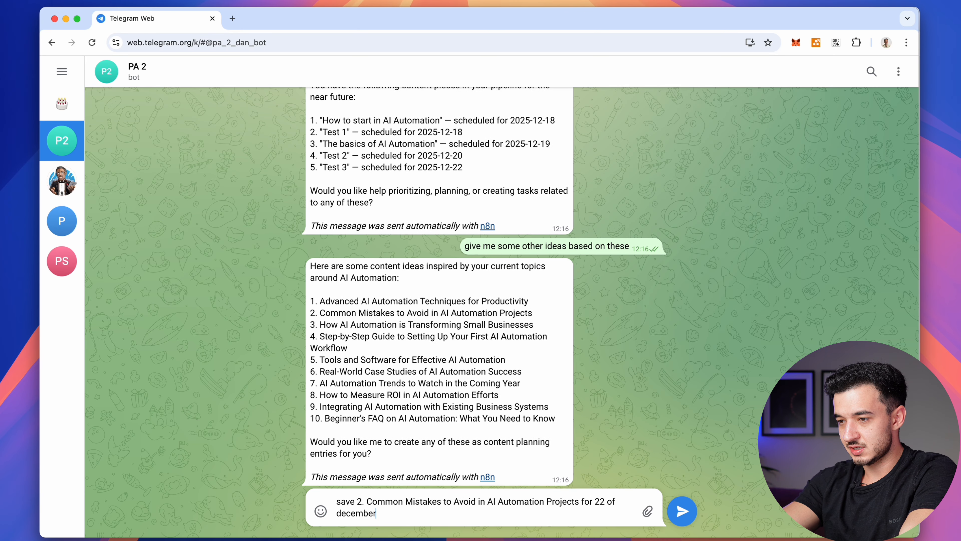
key("Return")
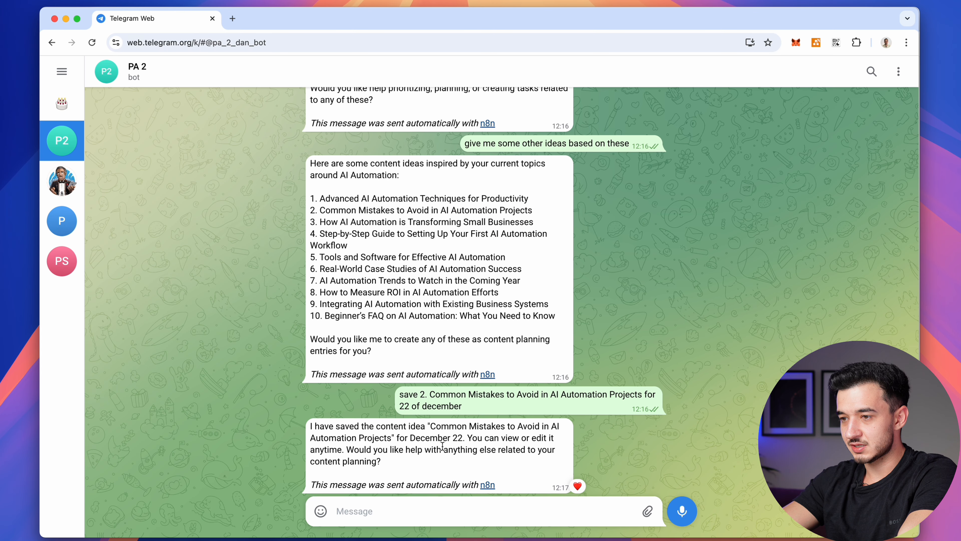
key("ctrl+Up")
Verify the December 22 'Common Mistakes to Avoid in AI Automation Projects' entry in Notion, then return to n8n
left_click(587, 392)
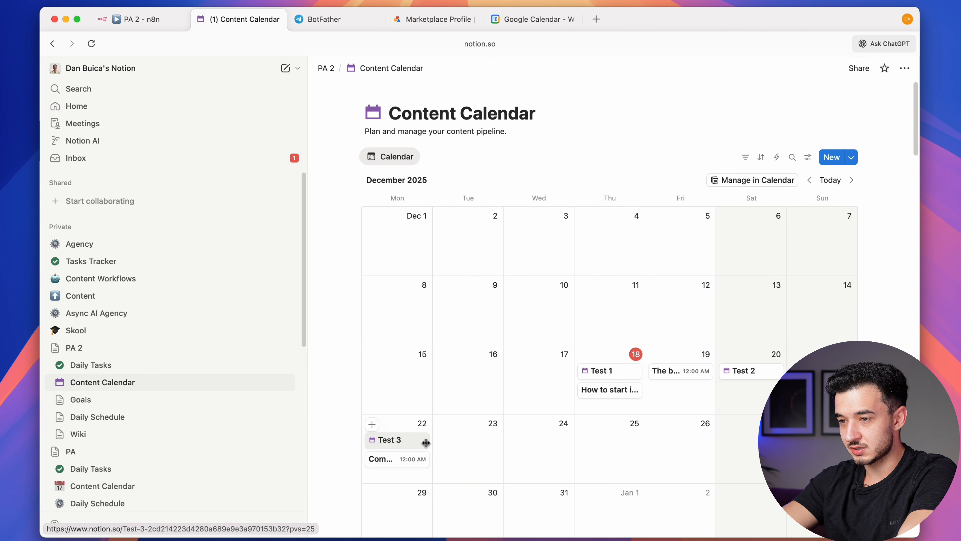
scroll(507, 460, "down", 2)
left_click(393, 417)
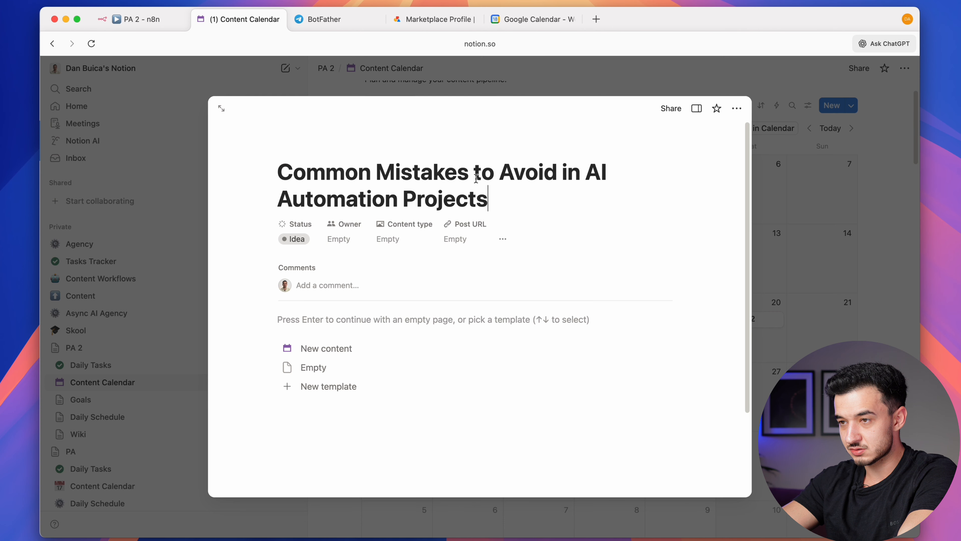
triple_click(491, 167)
left_click(779, 231)
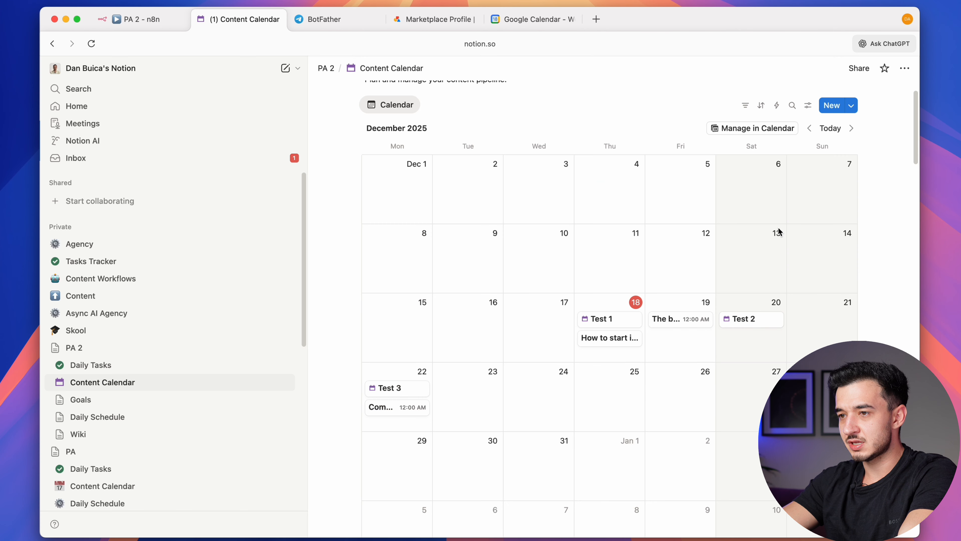
left_click(533, 25)
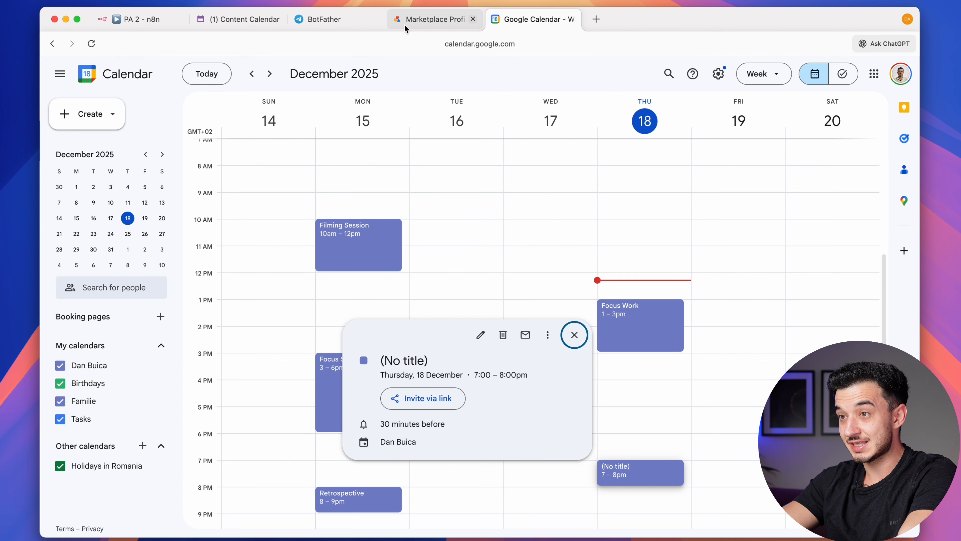
left_click(148, 27)
scroll(452, 321, "down", 5)
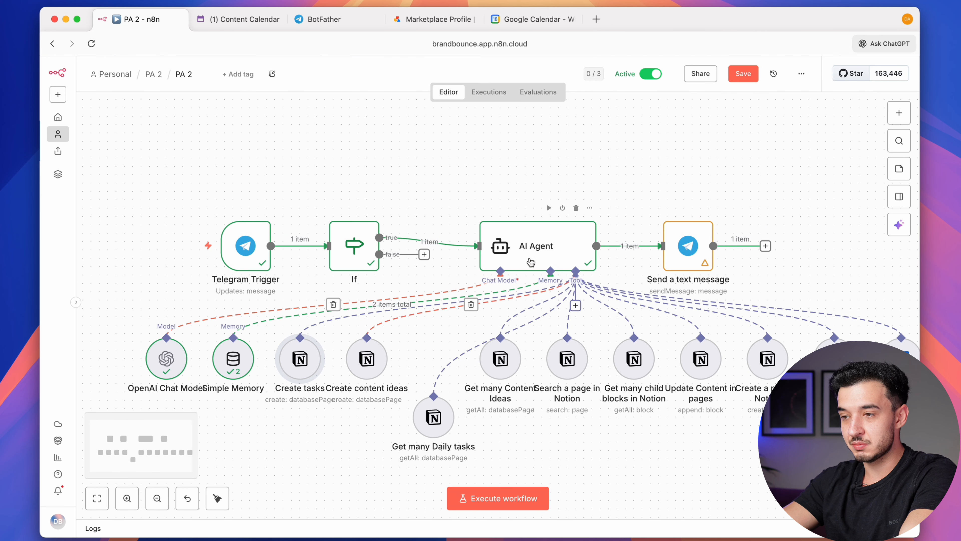
Change the OpenAI Chat Model node's model from gpt-4.1-mini to gpt-5.2
double_click(167, 357)
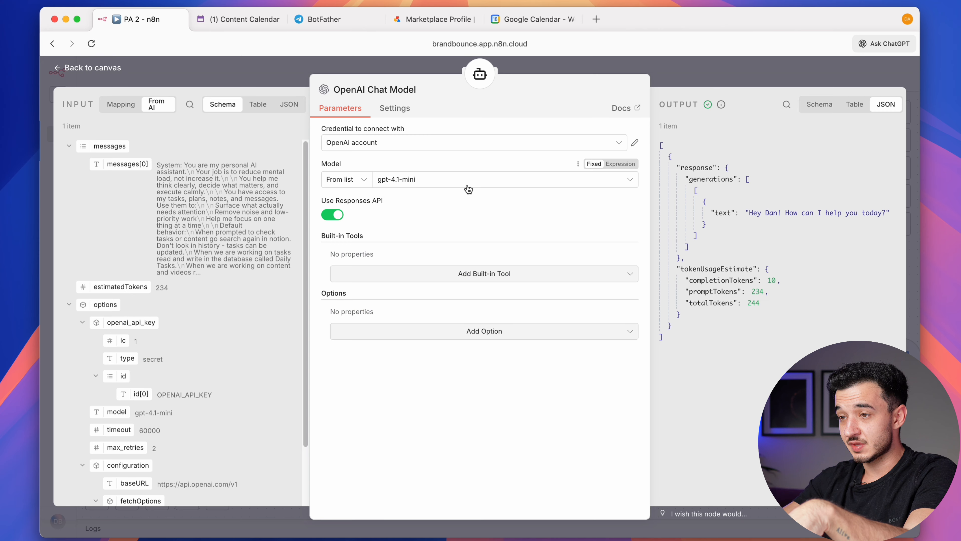
left_click(412, 184)
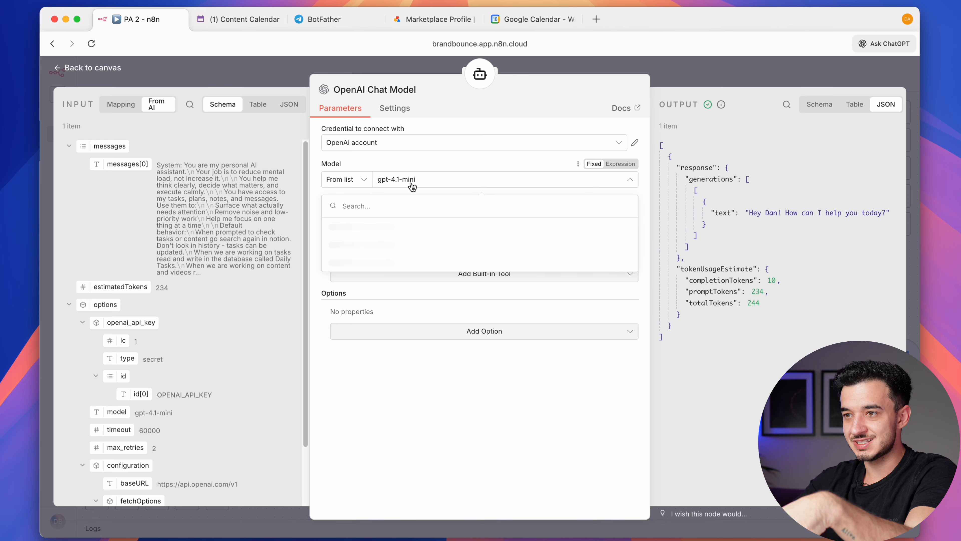
type("5.2")
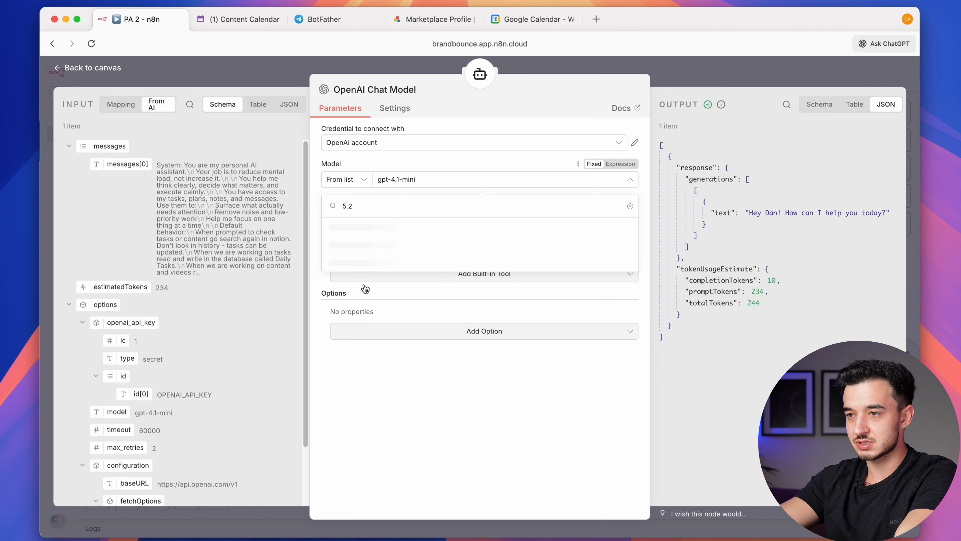
left_click(370, 229)
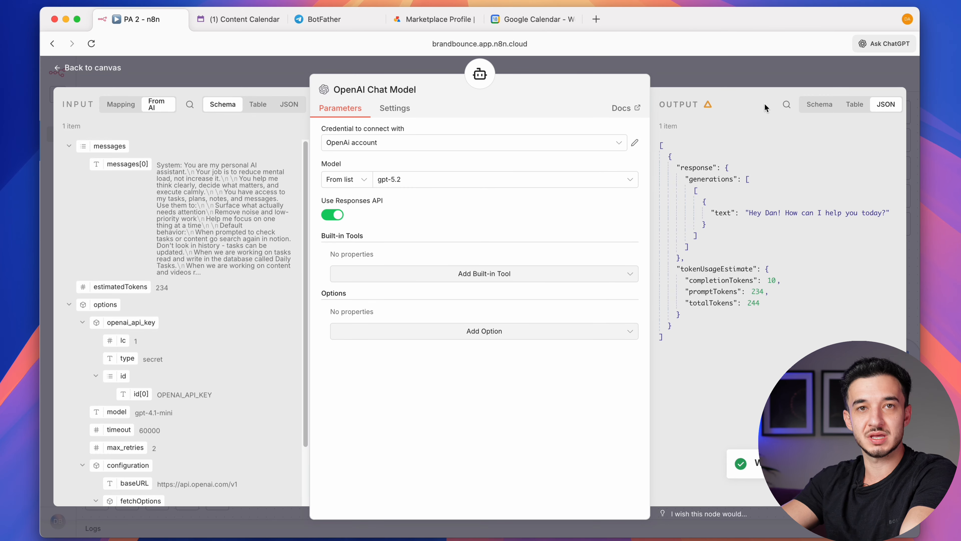
left_click(814, 79)
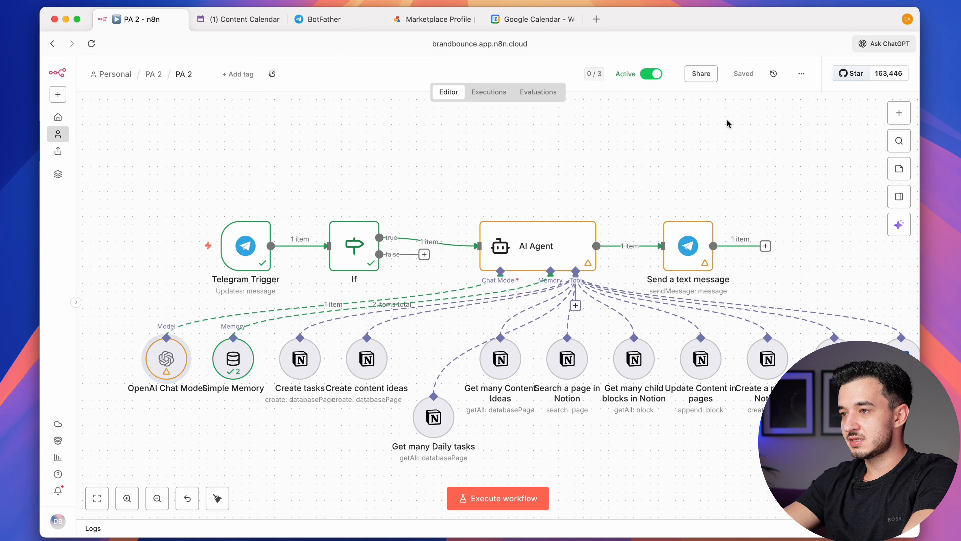
Tidy up the PA 2 workflow layout, review the If node's conditions, and go to the PA 2 folder
scroll(728, 124, "down", 5)
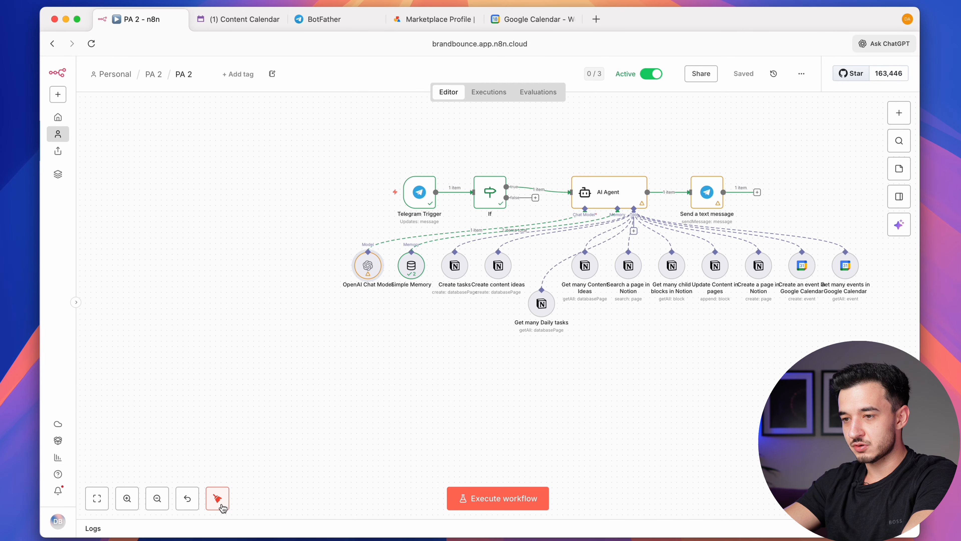
left_click(221, 505)
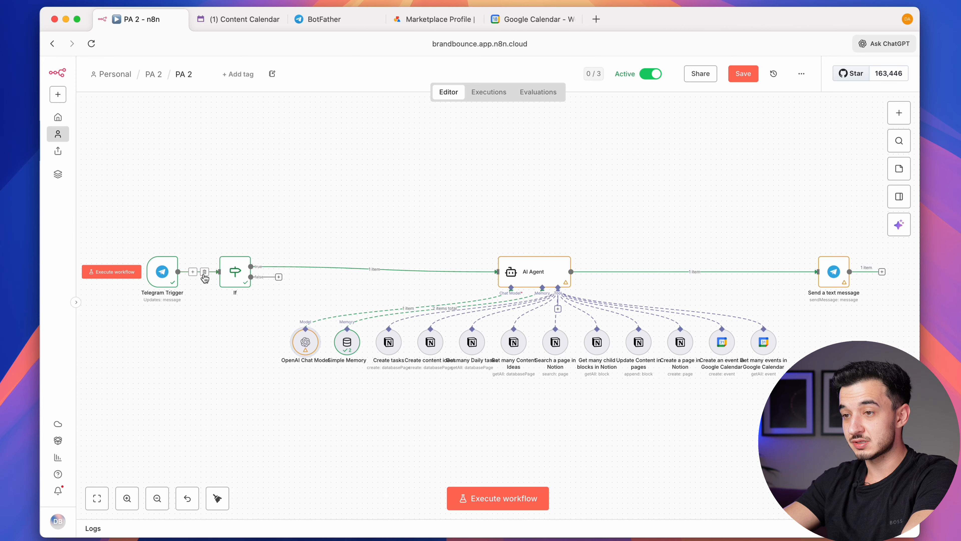
double_click(235, 272)
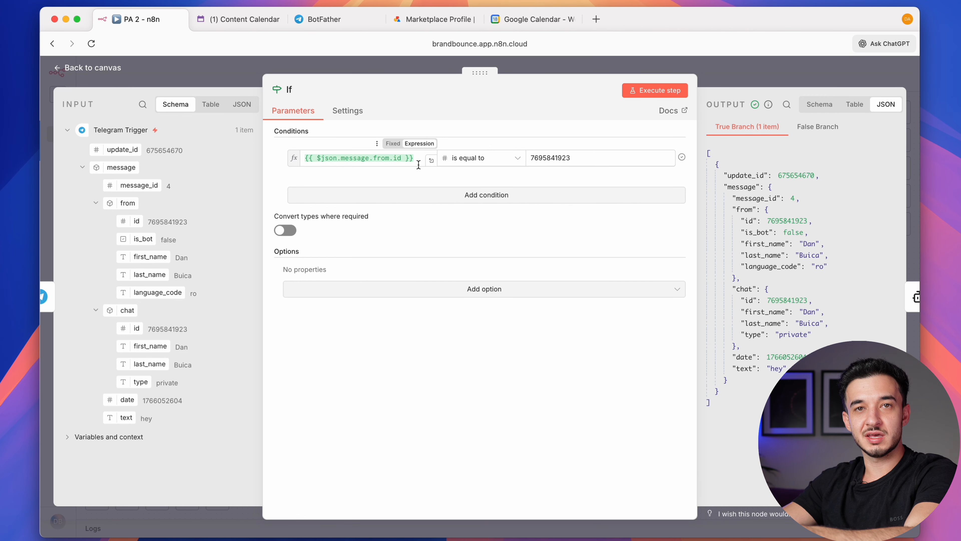
left_click(779, 77)
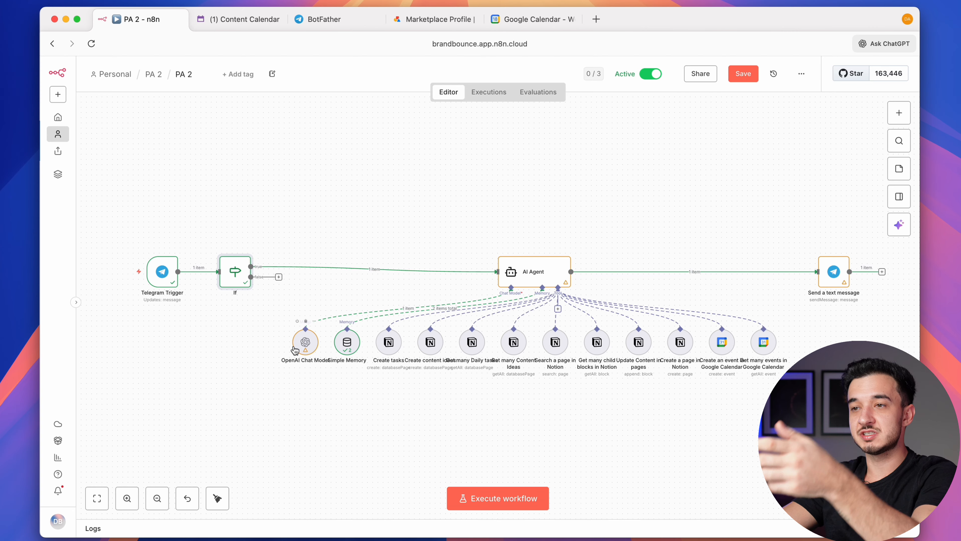
left_click(153, 74)
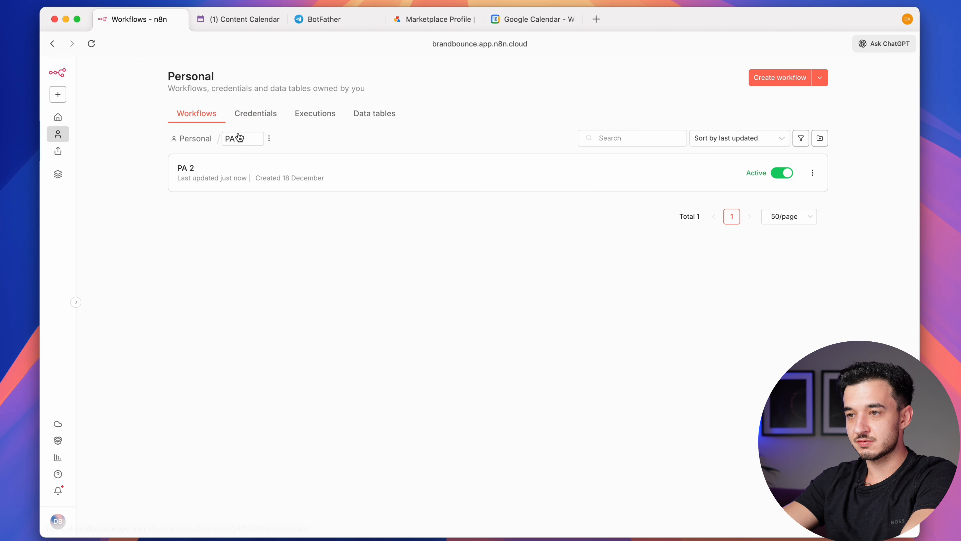
Create a new workflow in the PA 2 folder and name it 'PA 2 - email'
left_click(778, 78)
left_click(192, 74)
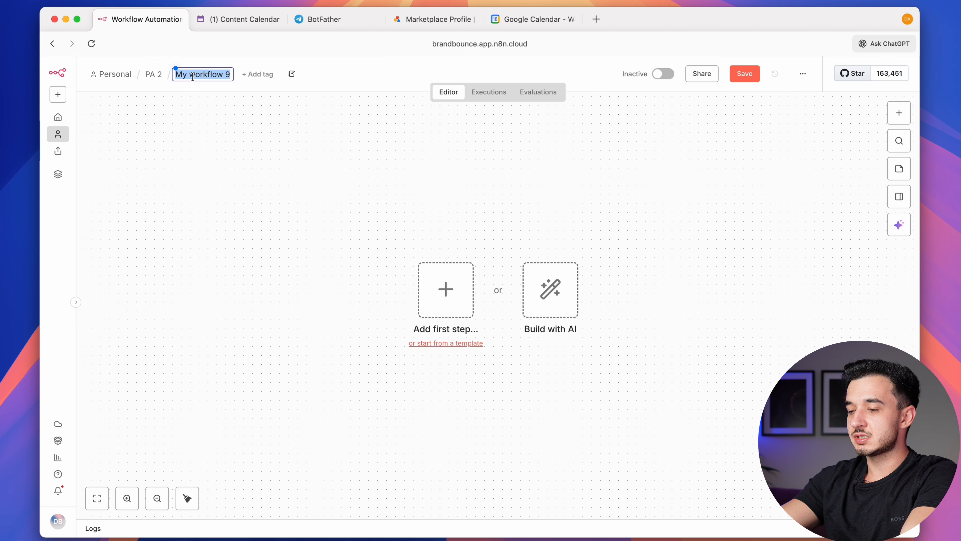
type("PA 2 - email")
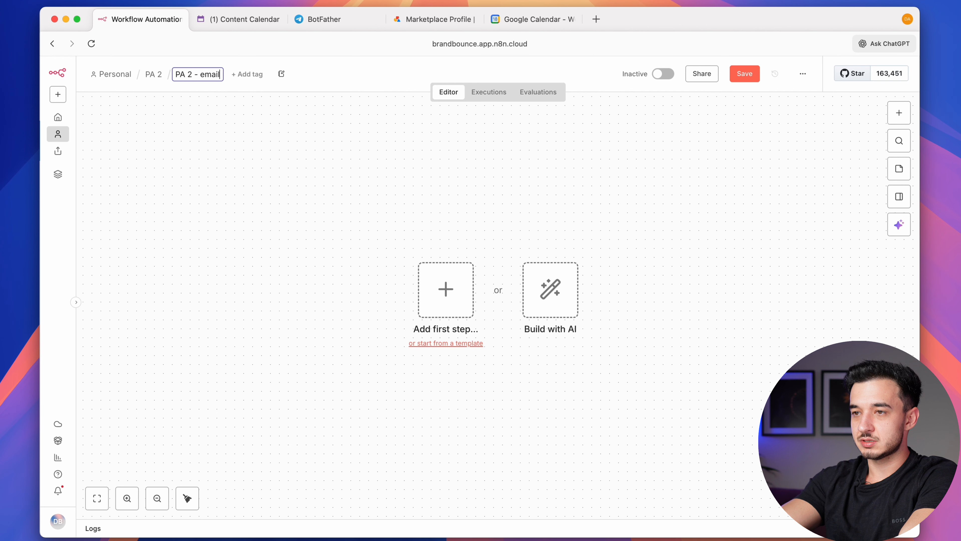
key("Return")
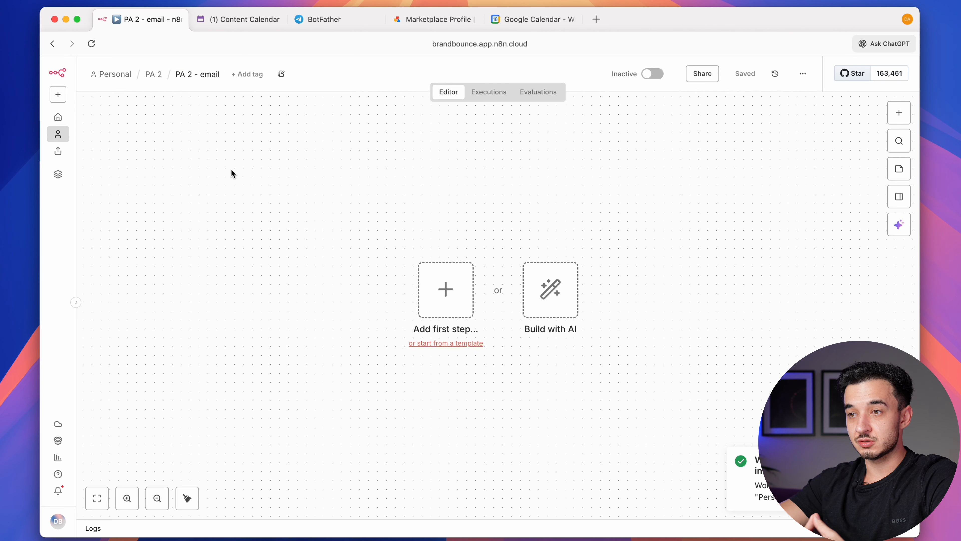
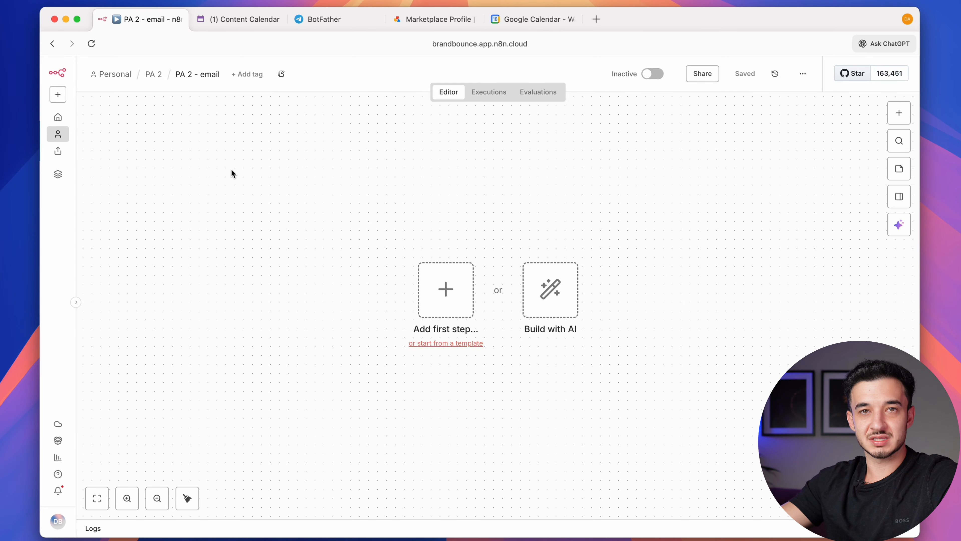
Add a Schedule Trigger firing daily at 6am as the first step and save the workflow
left_click(427, 296)
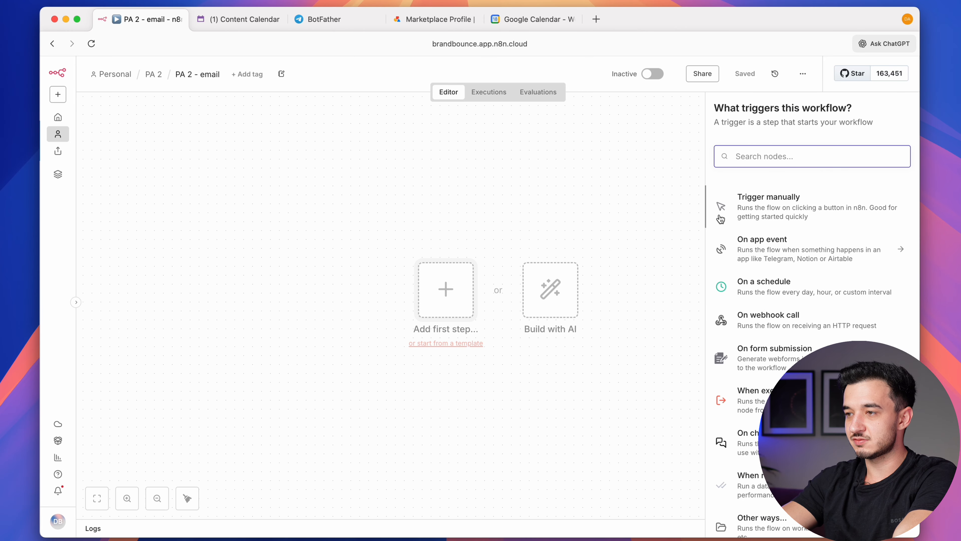
type("sche")
left_click(798, 199)
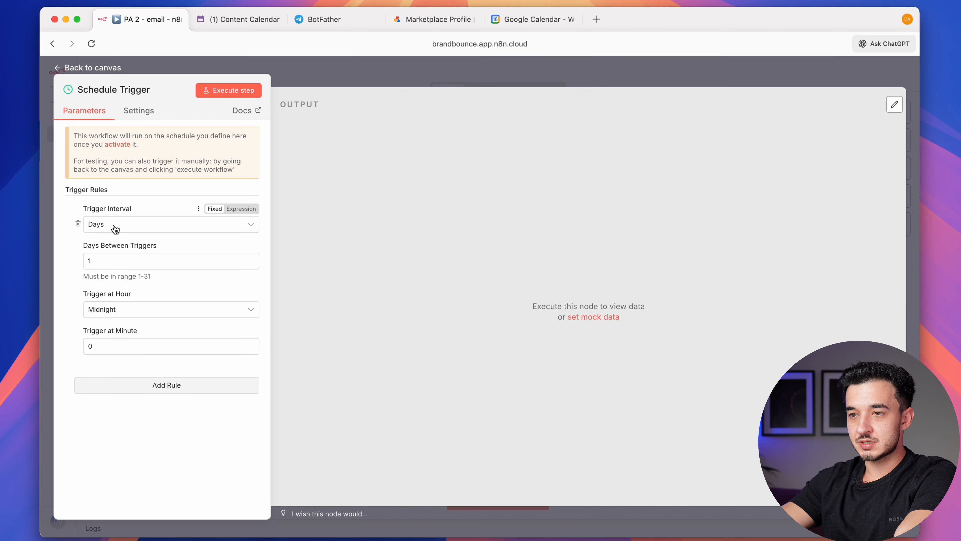
left_click(151, 309)
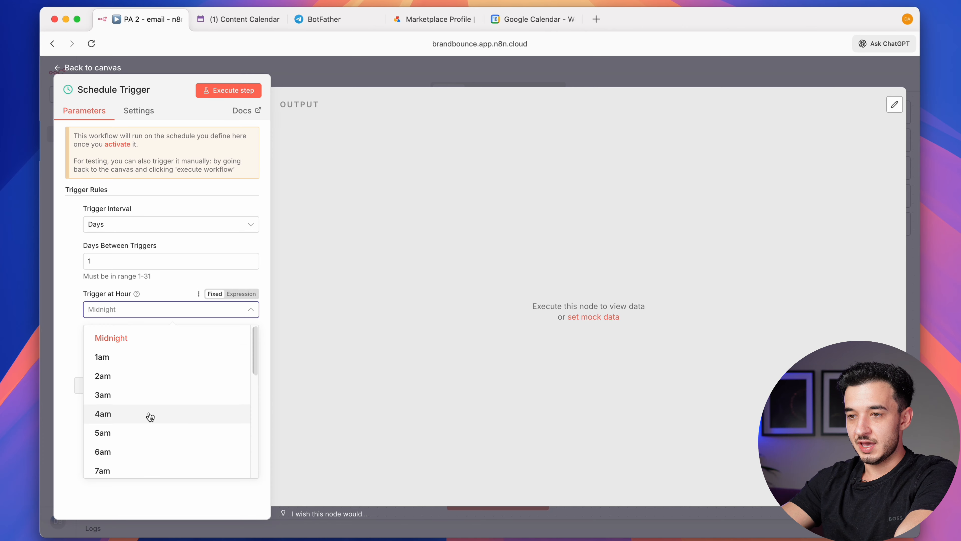
left_click(138, 454)
key("super+s")
Back on the canvas, move the Schedule Trigger node up and to the left
left_click(456, 79)
scroll(385, 291, "right", 1)
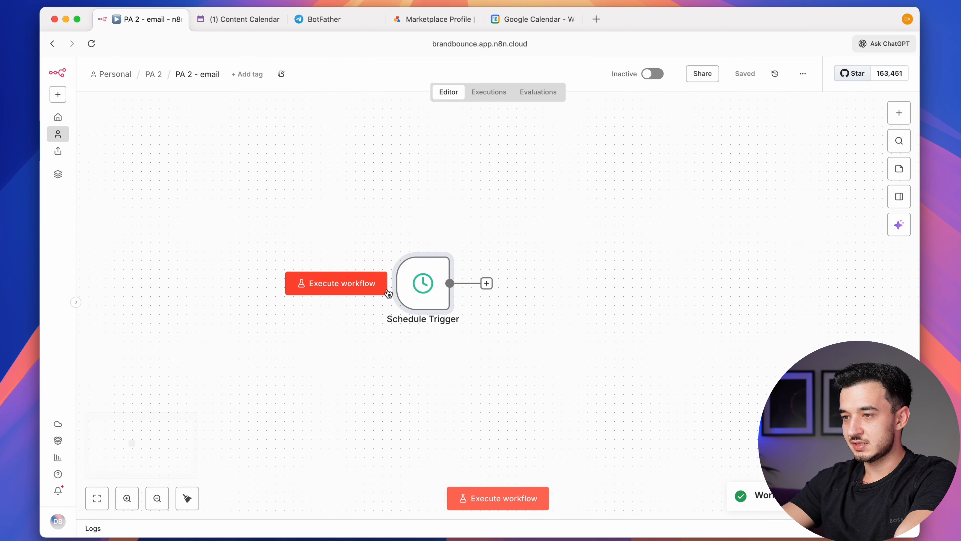
left_click_drag(415, 286, 290, 268)
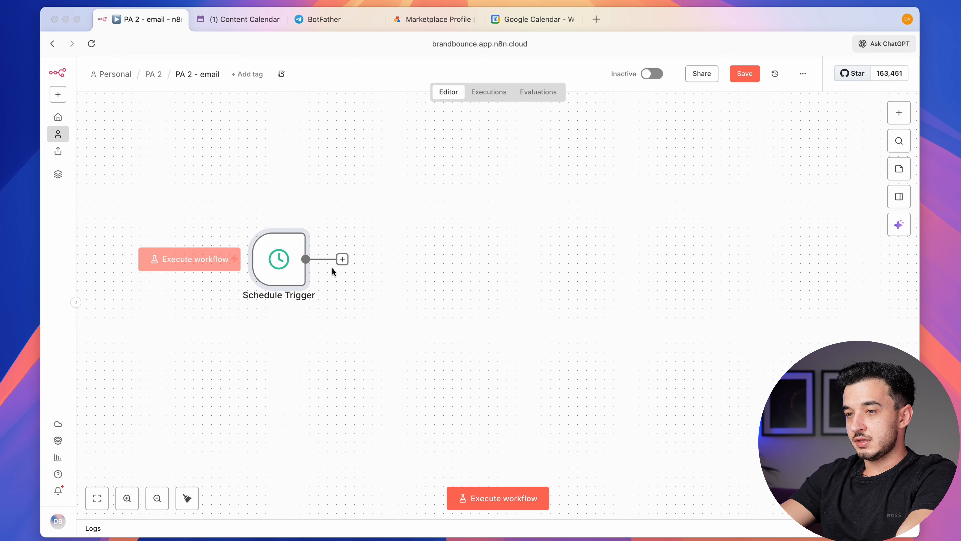
Add a Gmail 'Get many messages' node after the Schedule Trigger
left_click(342, 260)
type("gmail")
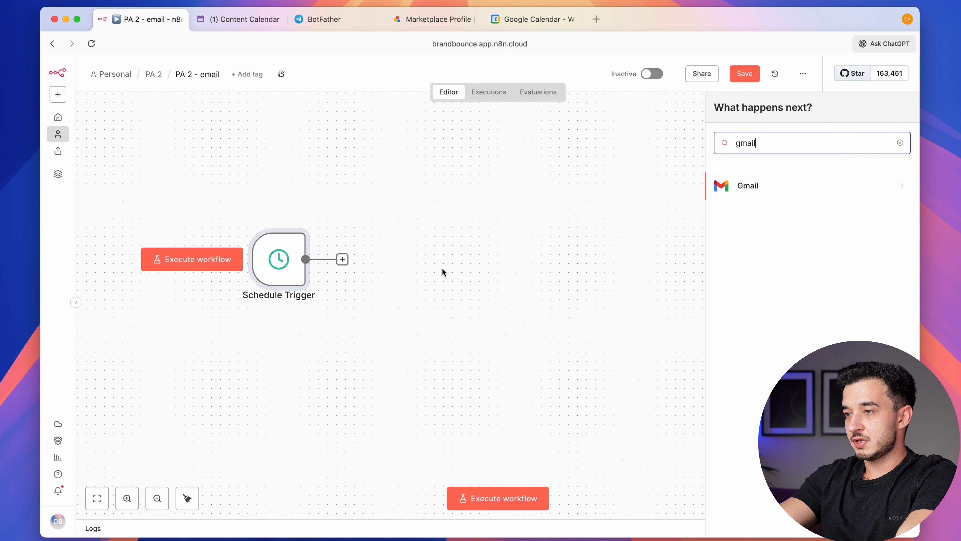
left_click(715, 199)
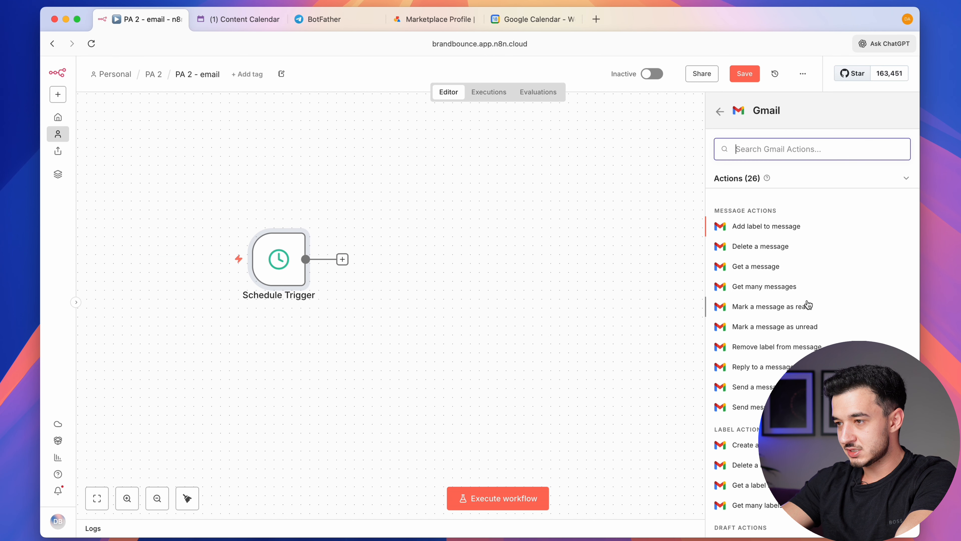
left_click(795, 288)
Select the Gmail account credential and reconnect it through Google sign-in
left_click(452, 174)
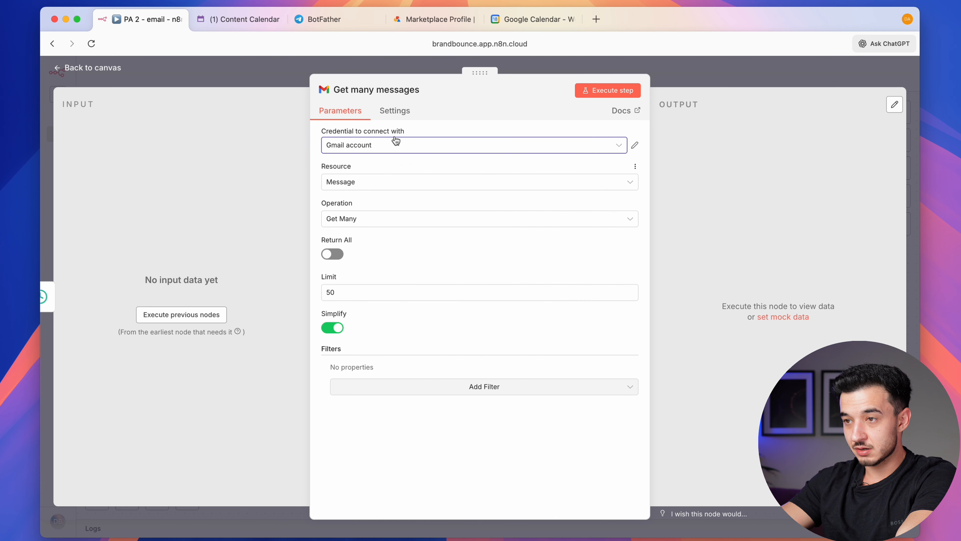
left_click(634, 145)
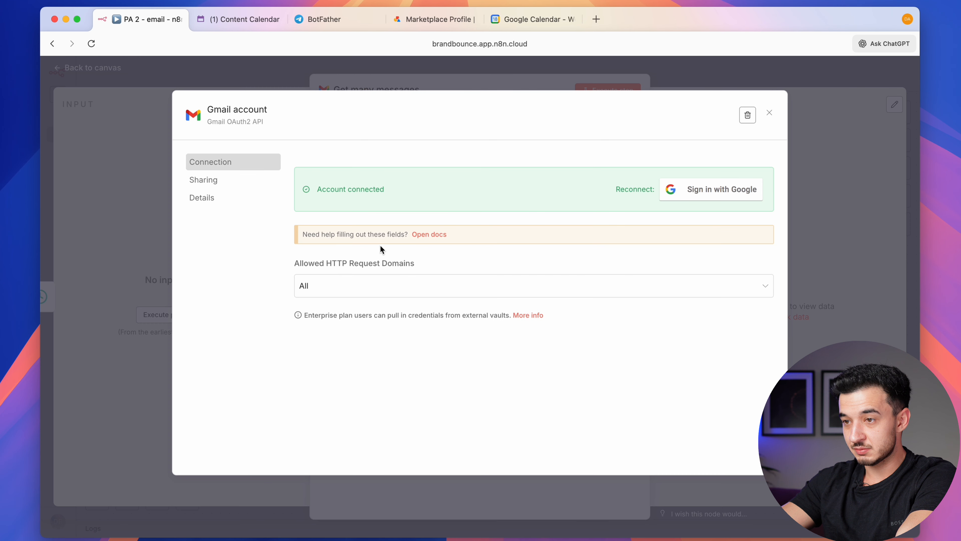
left_click(734, 189)
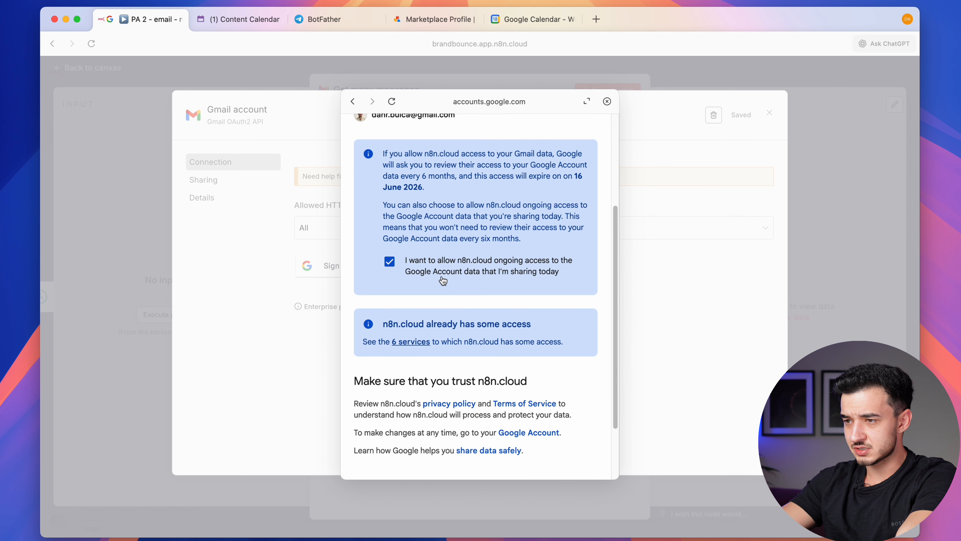
scroll(492, 280, "up", 2)
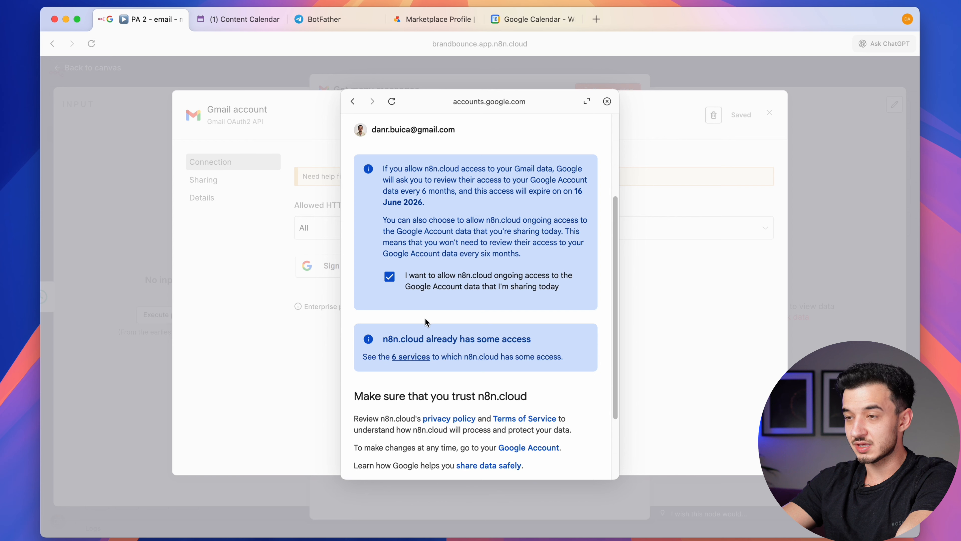
scroll(445, 293, "down", 3)
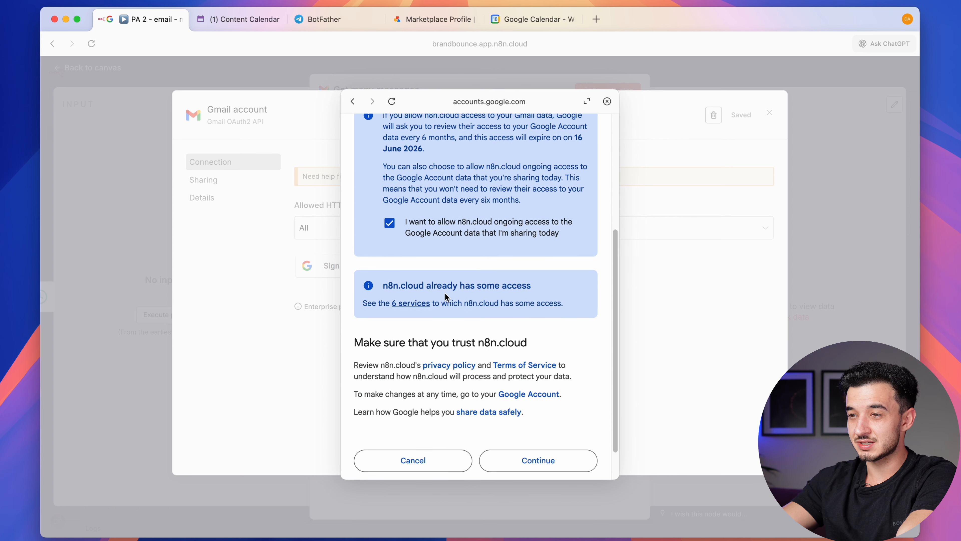
left_click(550, 457)
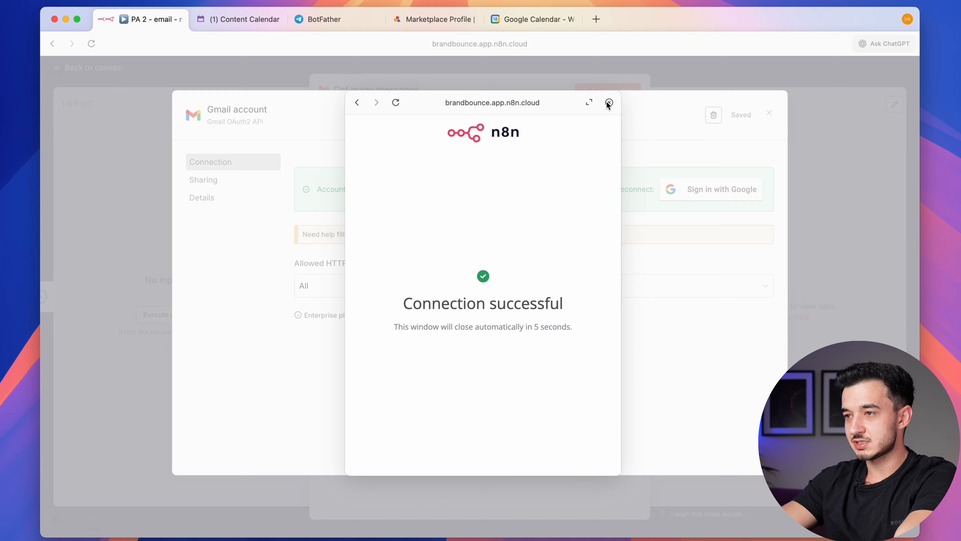
left_click(606, 101)
left_click(686, 73)
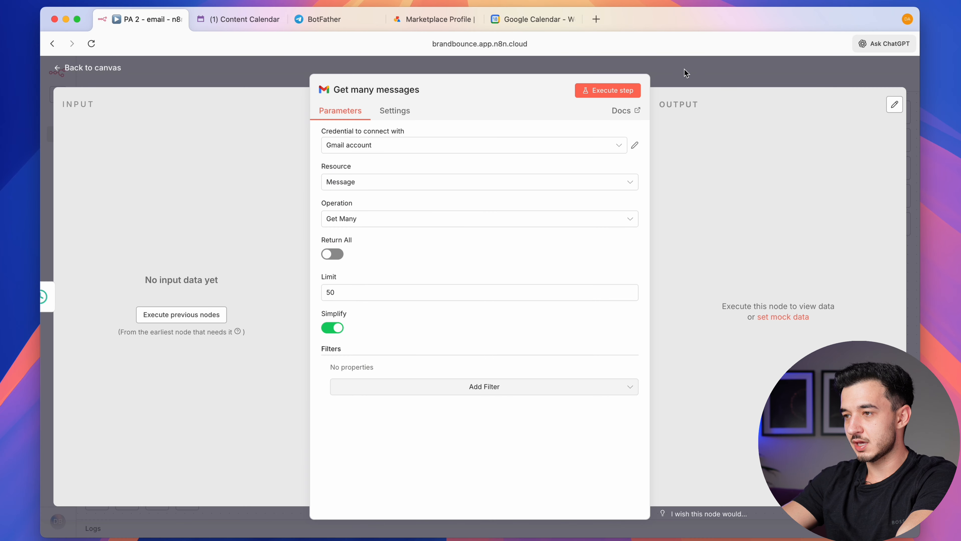
Add Received After and Received Before filters, both set to take expressions
left_click(449, 393)
left_click(495, 321)
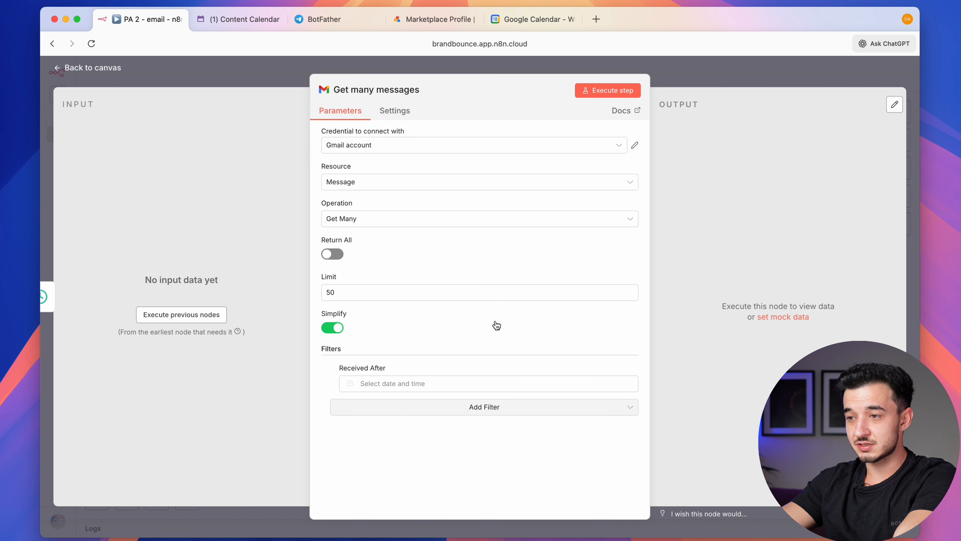
left_click(447, 400)
left_click(413, 363)
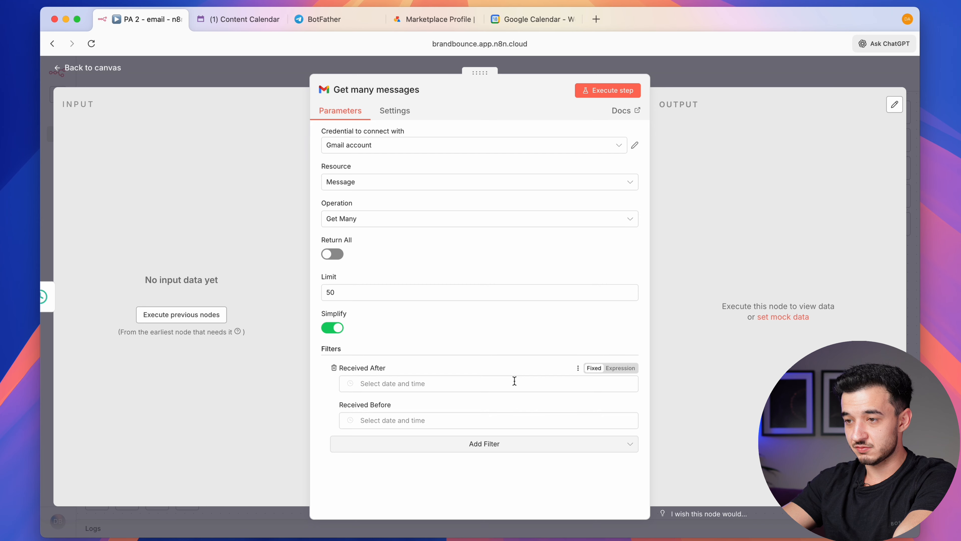
left_click(621, 368)
left_click(620, 415)
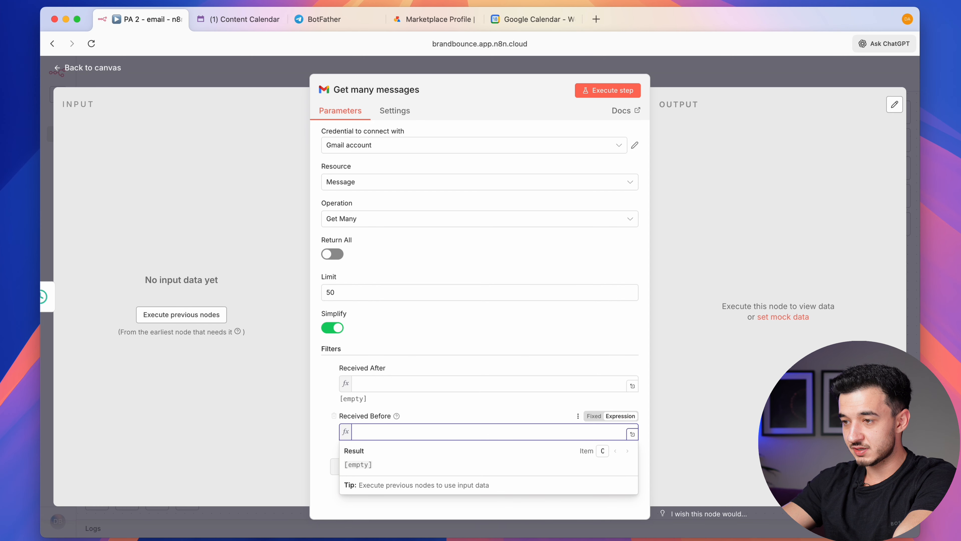
Paste the start-of-yesterday $now expression into Received After, giving a midnight timestamp
left_click(368, 384)
type("{{ $now.minus({ days: 1 }).startOf('day').toISO() }}")
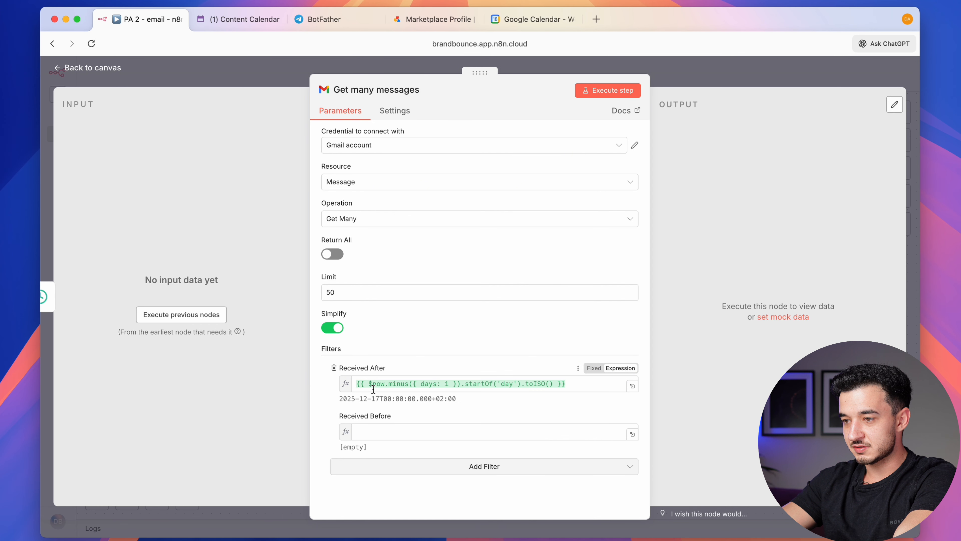
left_click_drag(368, 384, 386, 385)
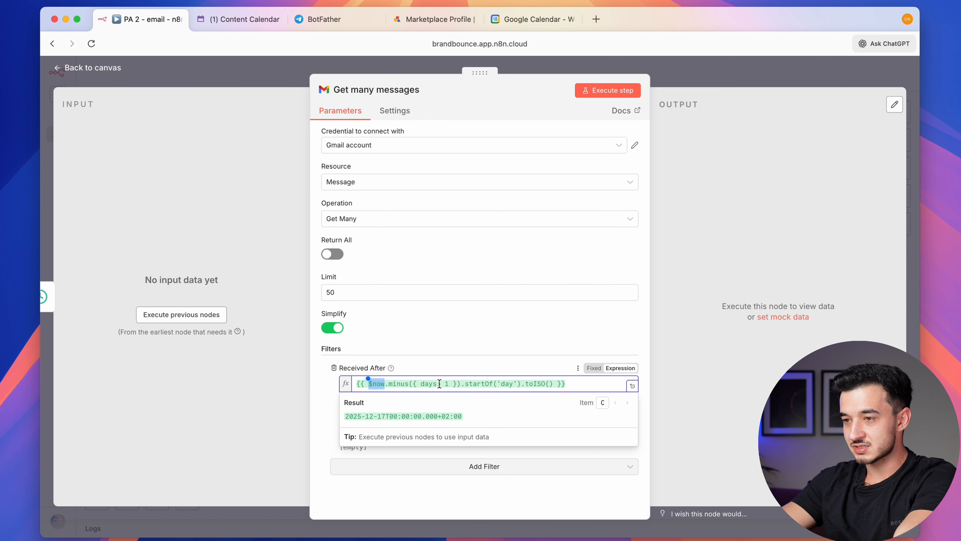
left_click(488, 382)
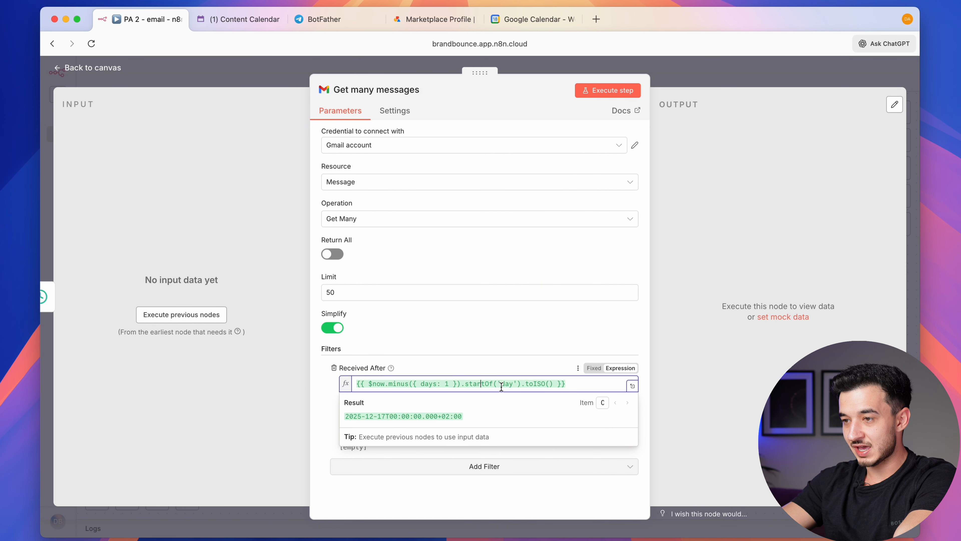
left_click(561, 384)
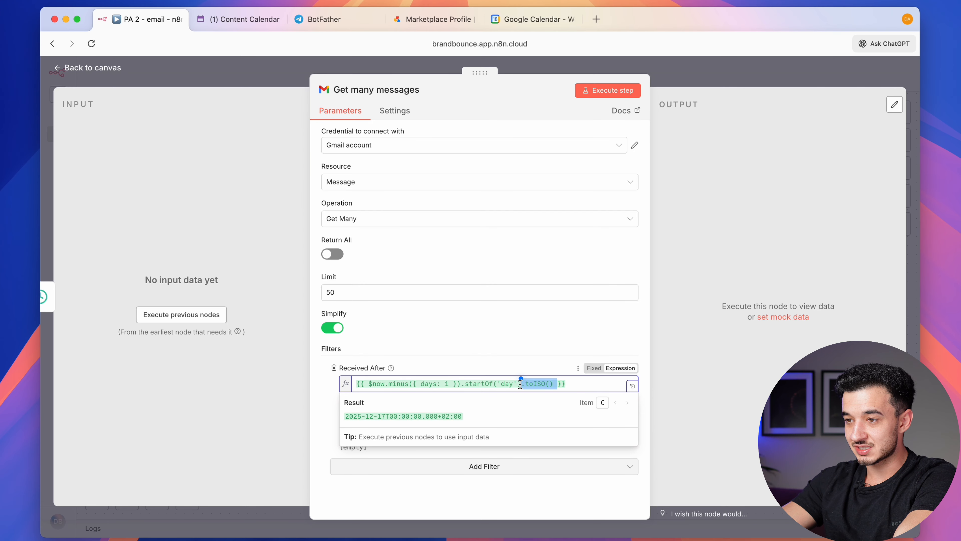
left_click(483, 322)
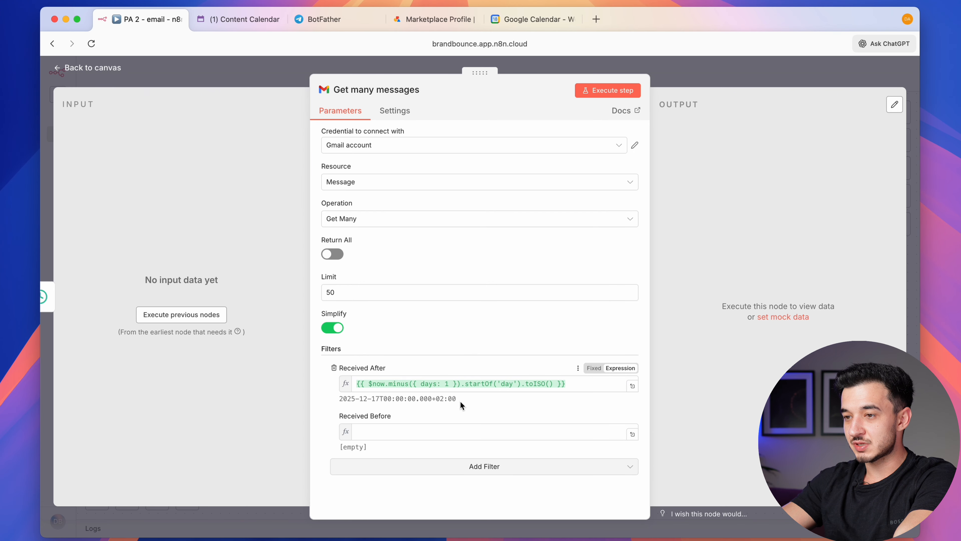
left_click_drag(354, 398, 440, 398)
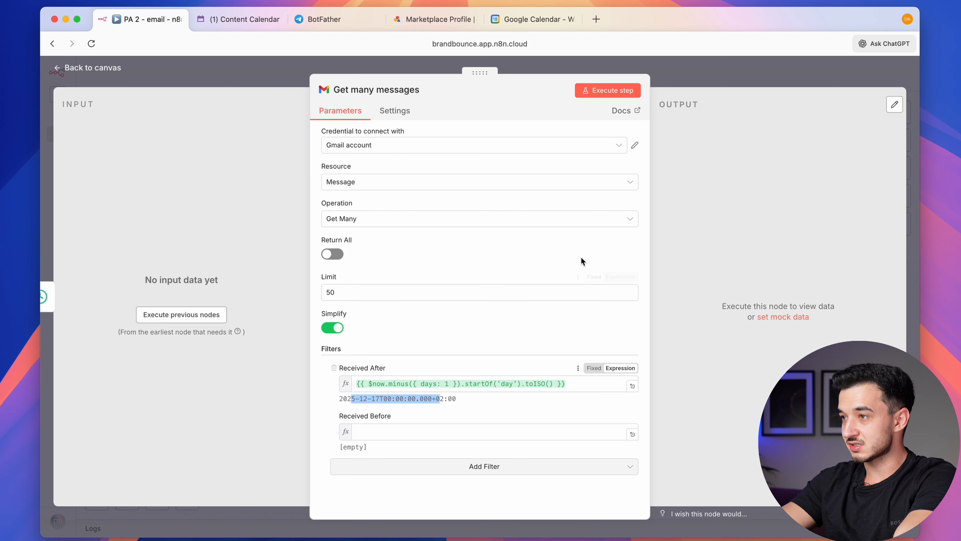
left_click(361, 400)
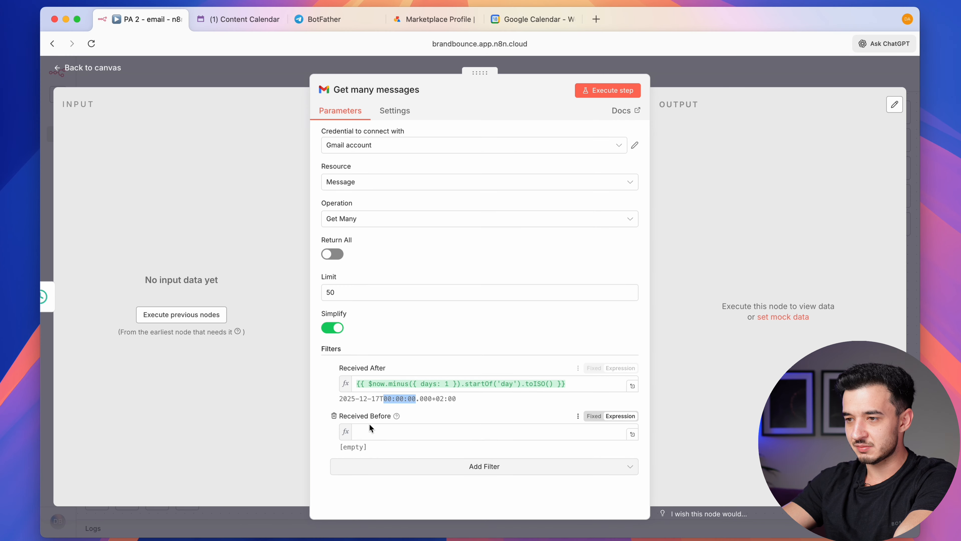
Copy that expression into Received Before, replacing startOf with endOf for 23:59:59.999
left_click(370, 436)
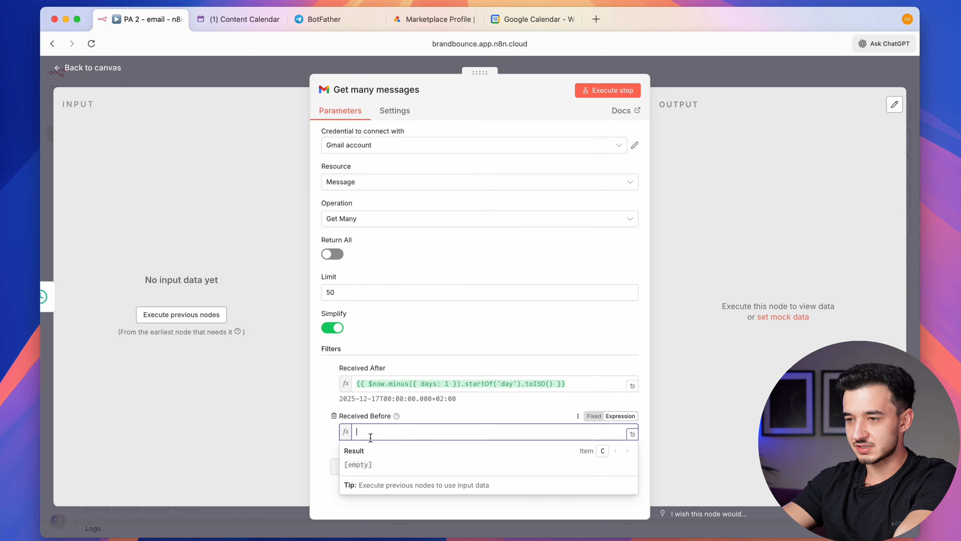
triple_click(424, 384)
key("super+c")
left_click(318, 433)
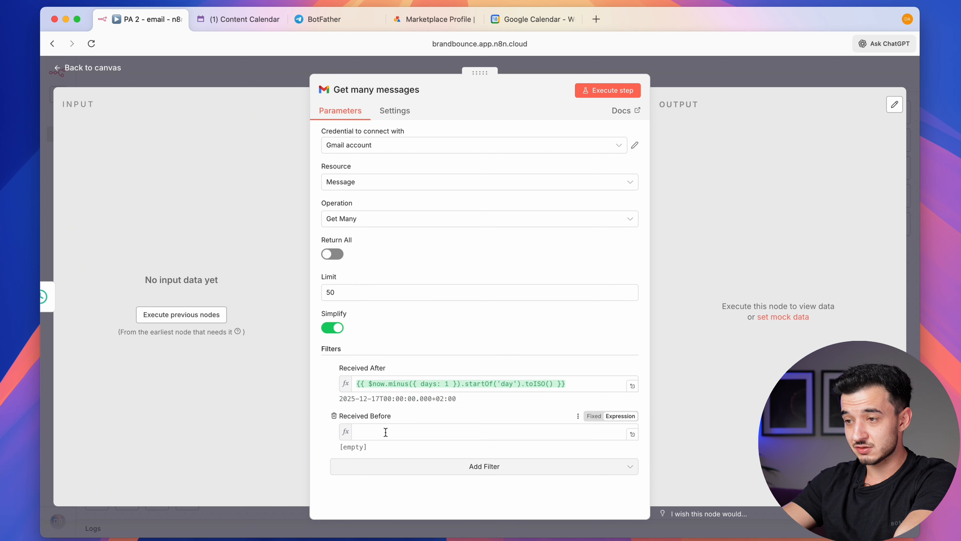
left_click(385, 433)
key("super+v")
double_click(485, 432)
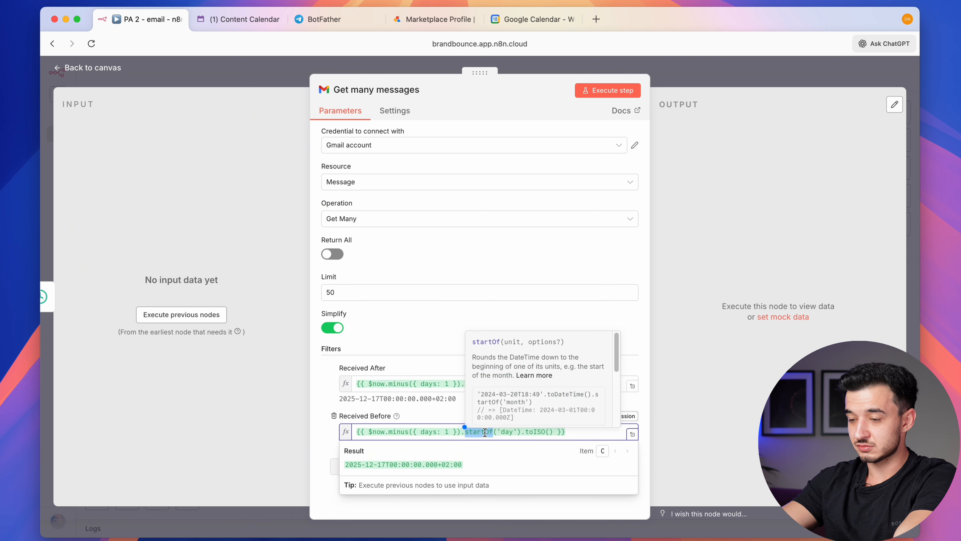
type("endOf")
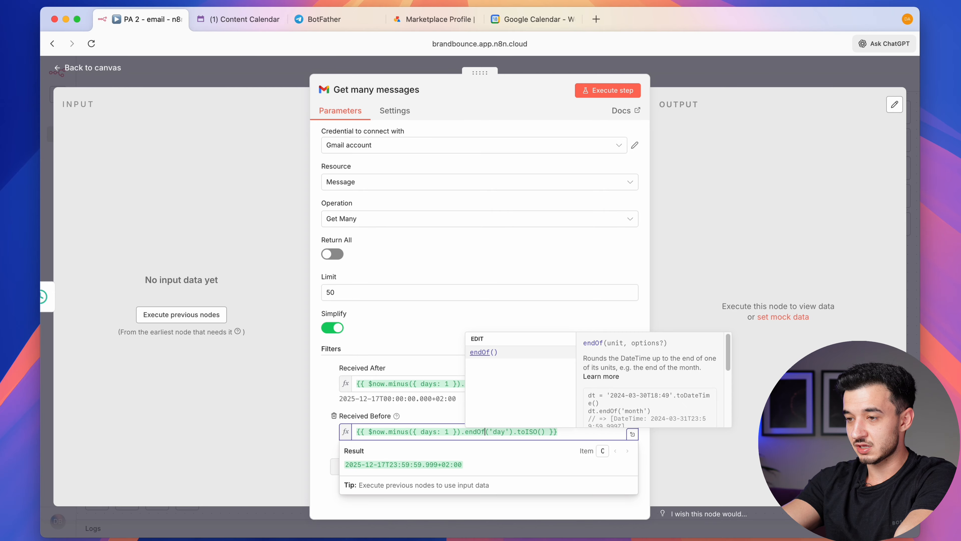
left_click(324, 394)
left_click_drag(382, 443, 412, 448)
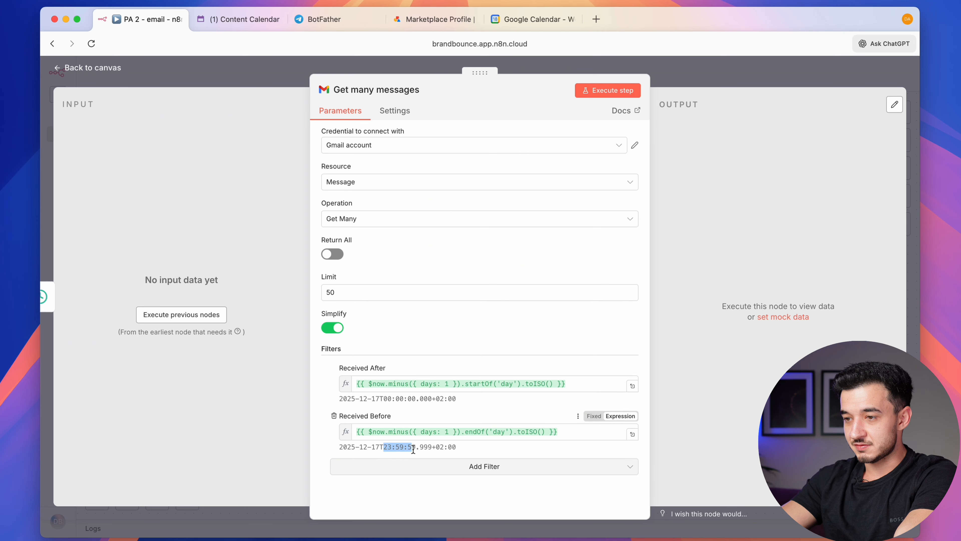
Run the Gmail step, review the 34 returned messages, and start adding a node after it
left_click(606, 93)
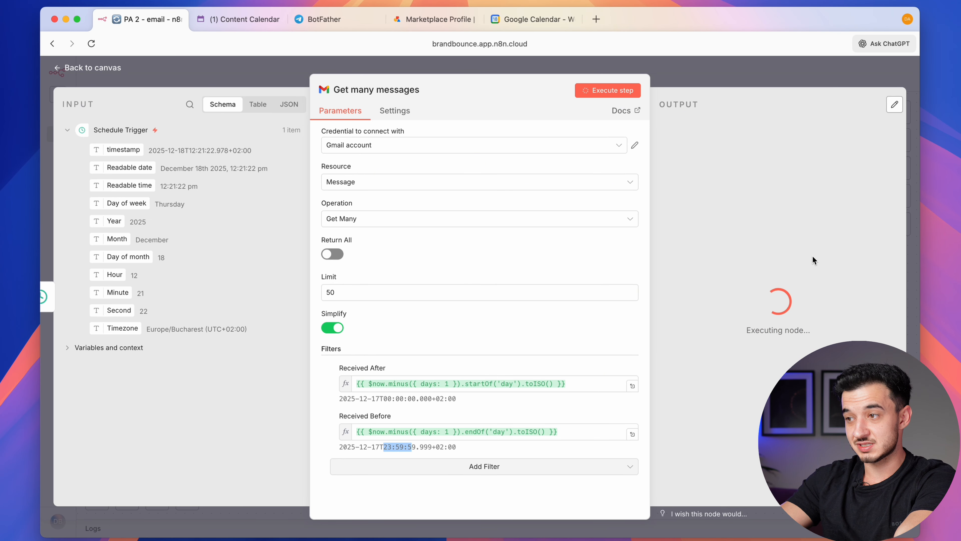
scroll(813, 256, "down", 10)
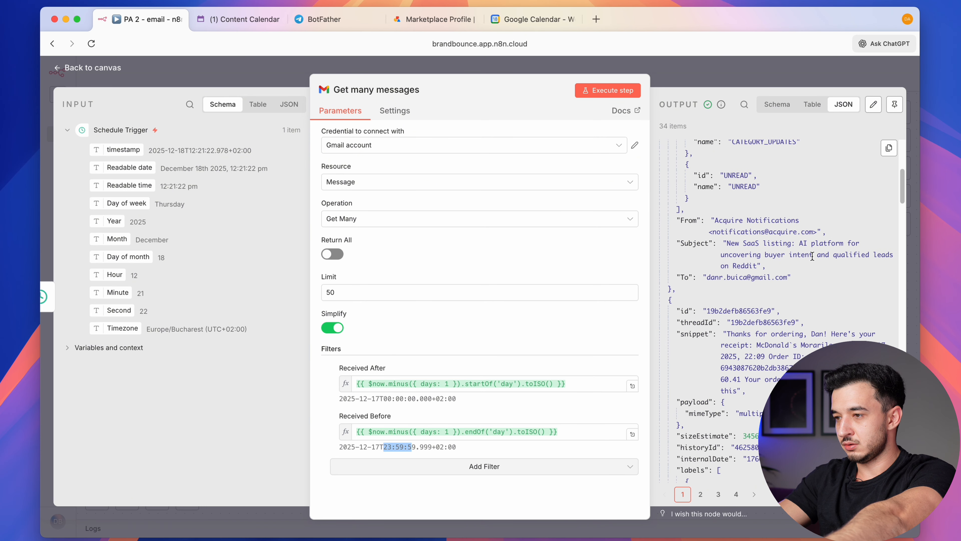
scroll(812, 256, "down", 5)
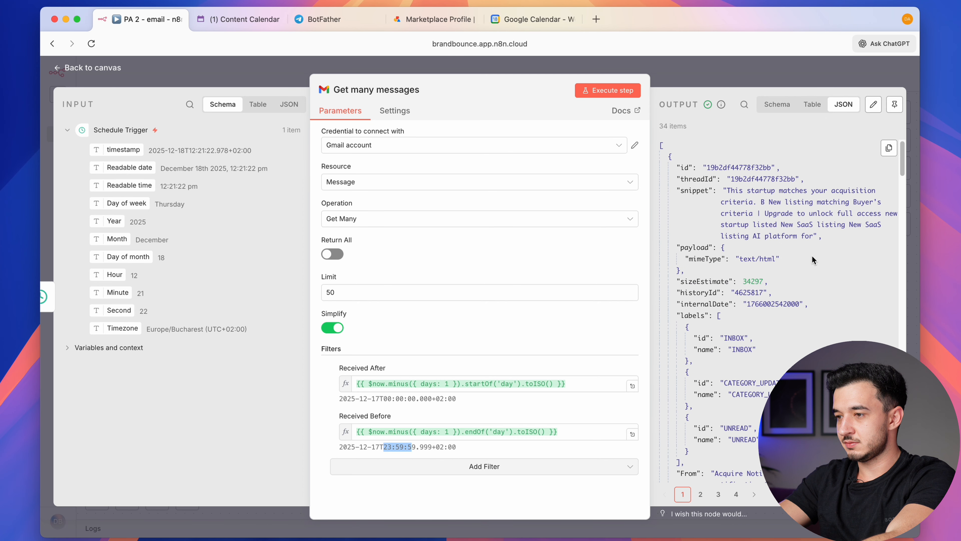
key("Escape")
left_click(477, 260)
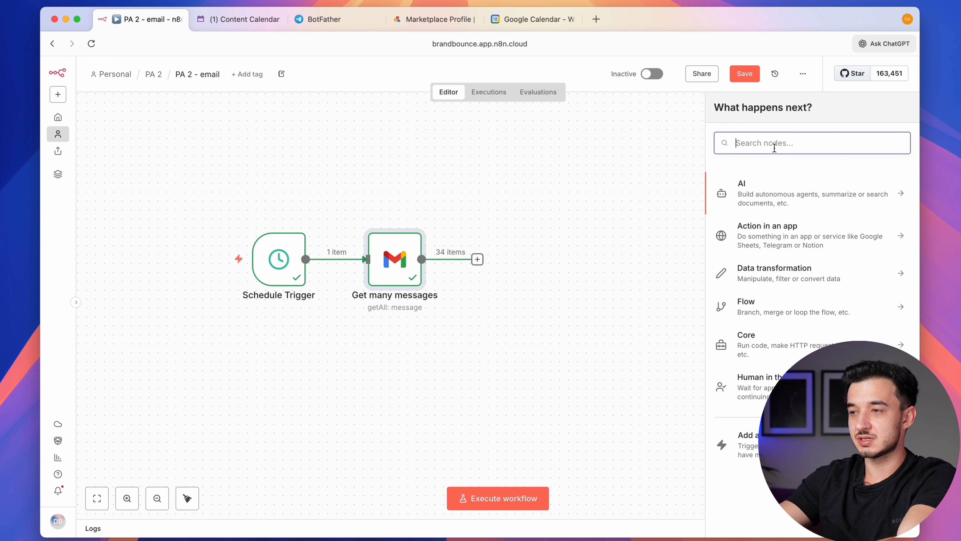
Add an Aggregate node set to All Item Data (Into a Single List) and run it, producing 1 item
type("aggre")
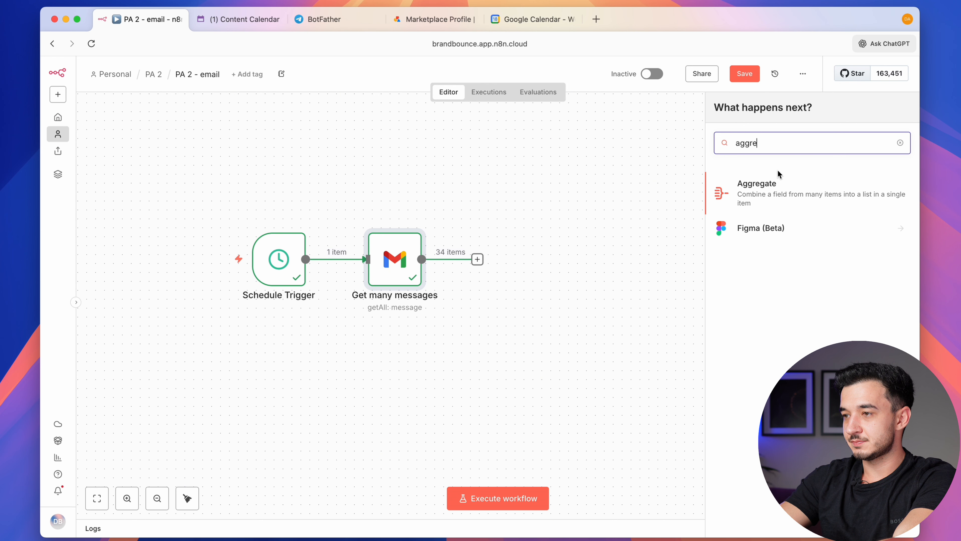
key("Return")
left_click(363, 152)
left_click(371, 195)
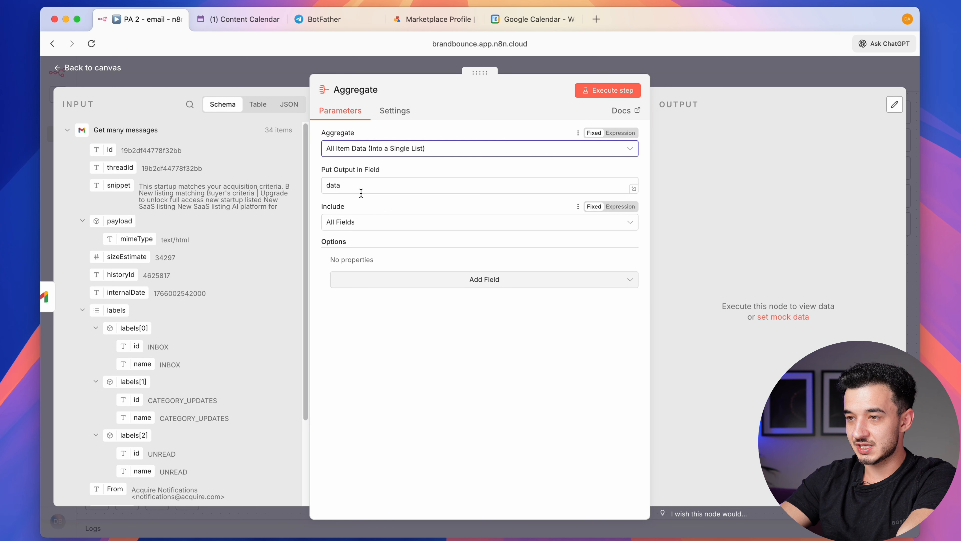
left_click(627, 92)
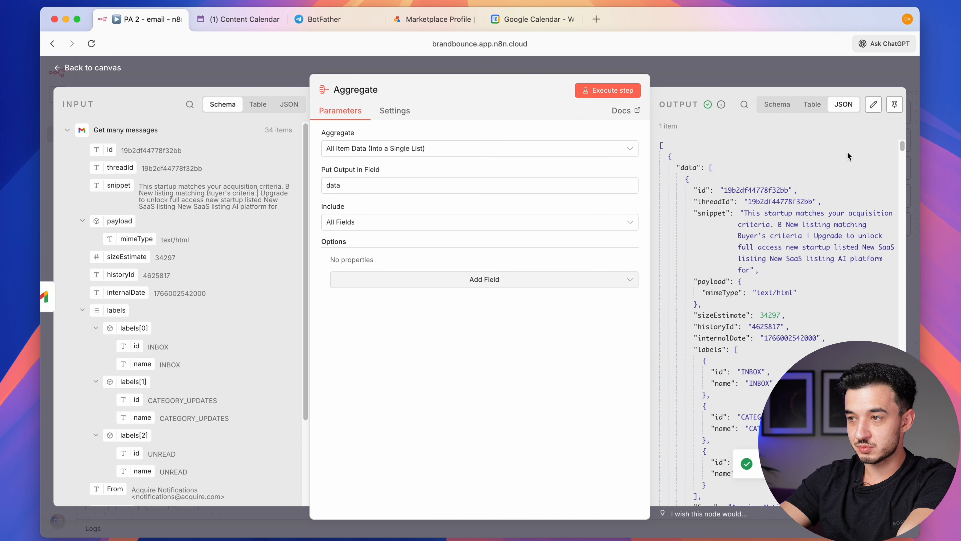
scroll(763, 252, "up", 1)
triple_click(668, 126)
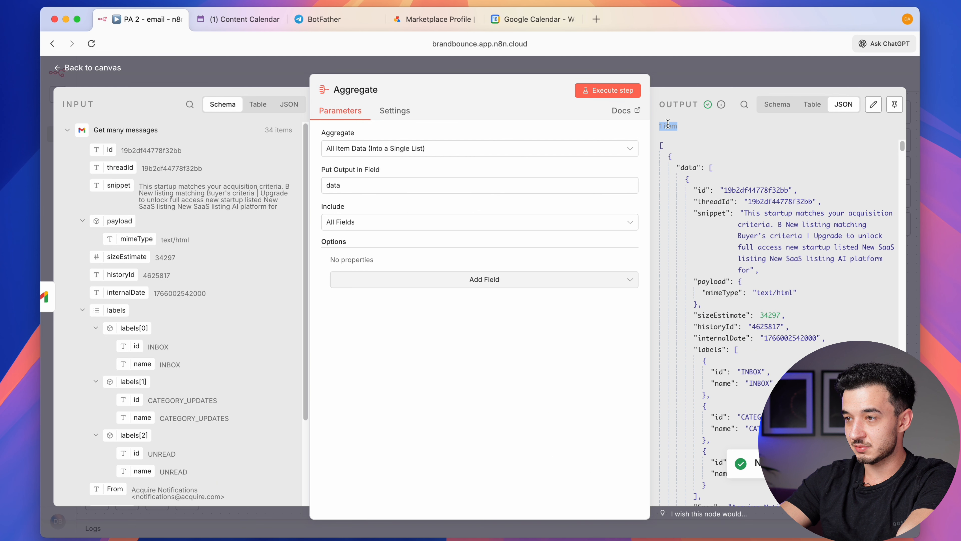
Back on the canvas, show the AI node options for the step after Aggregate
left_click(677, 53)
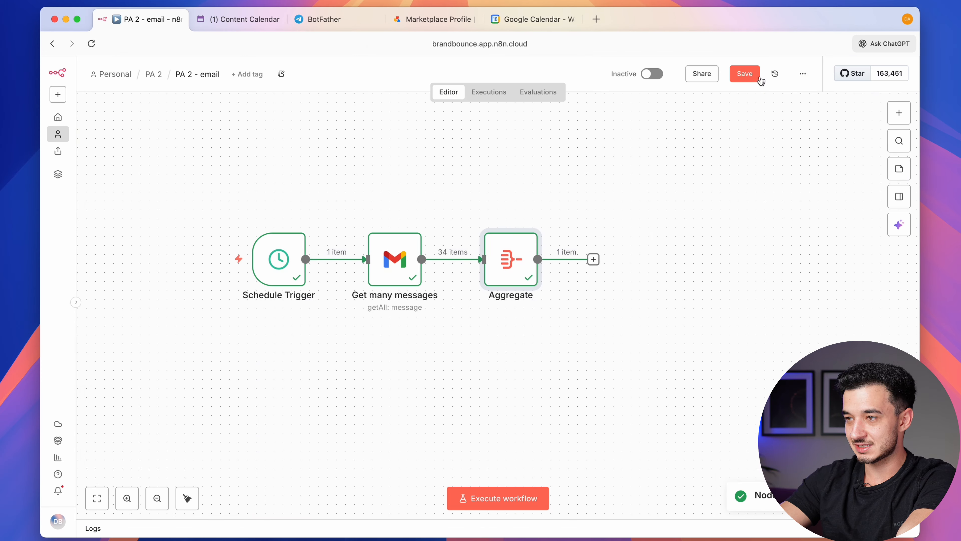
left_click(513, 265)
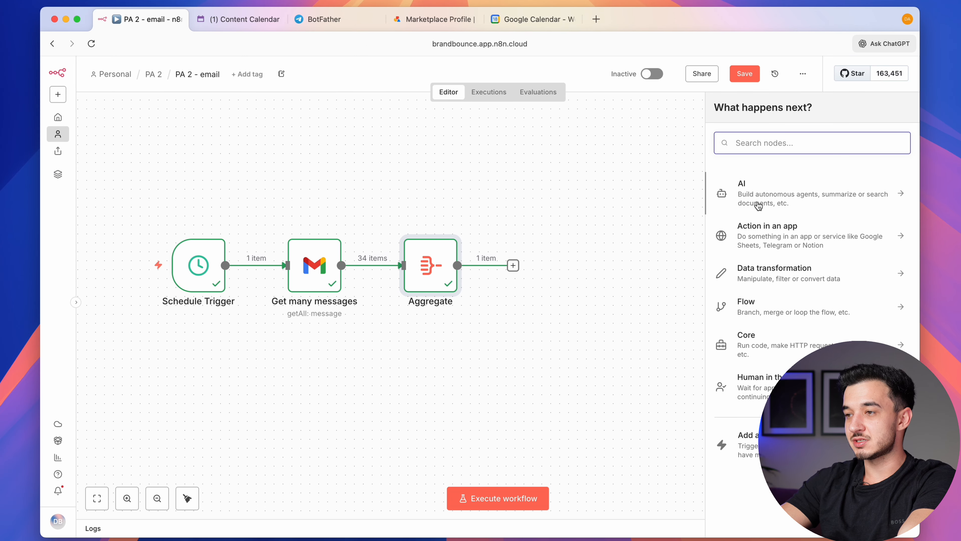
left_click(764, 194)
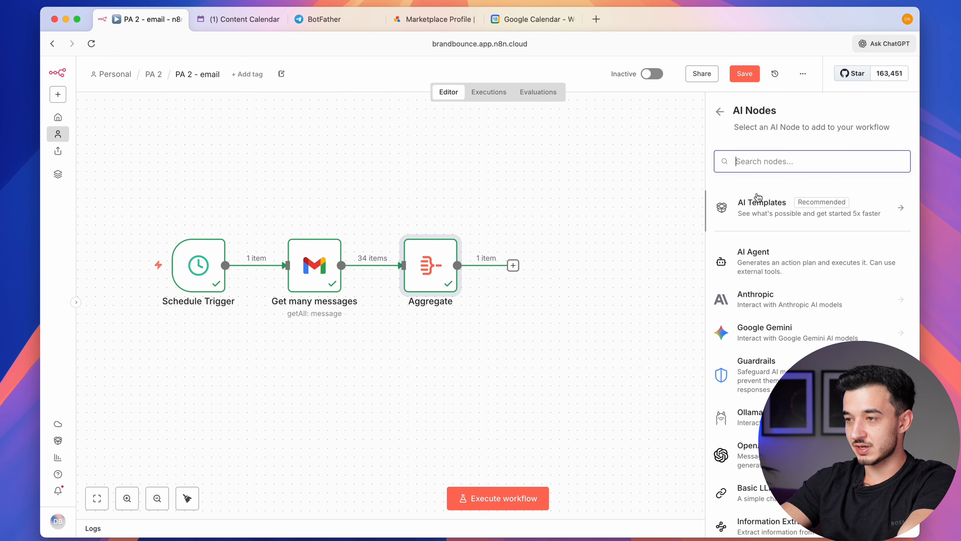
Add an AI Agent with prompt source 'Define below' and paste in the task-extraction prompt
left_click(756, 269)
left_click(400, 188)
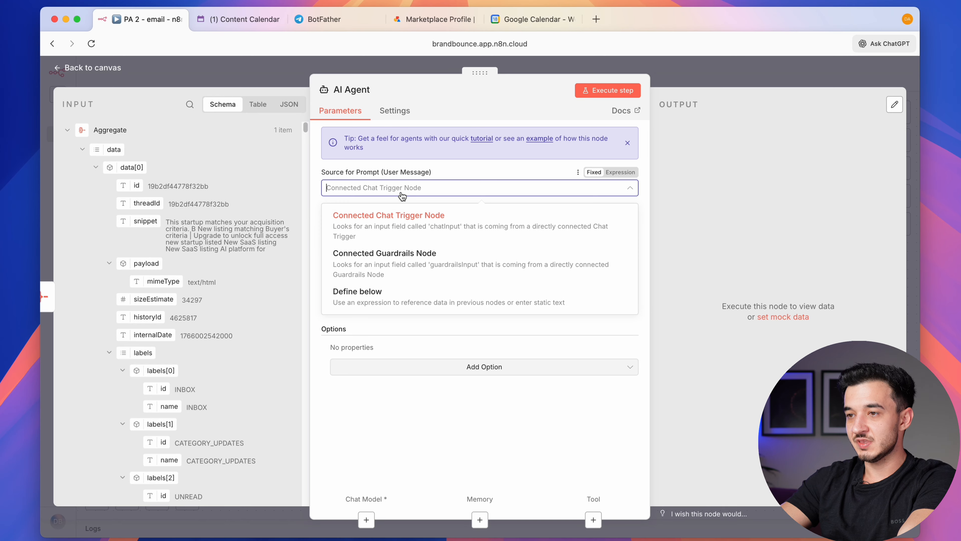
left_click(409, 294)
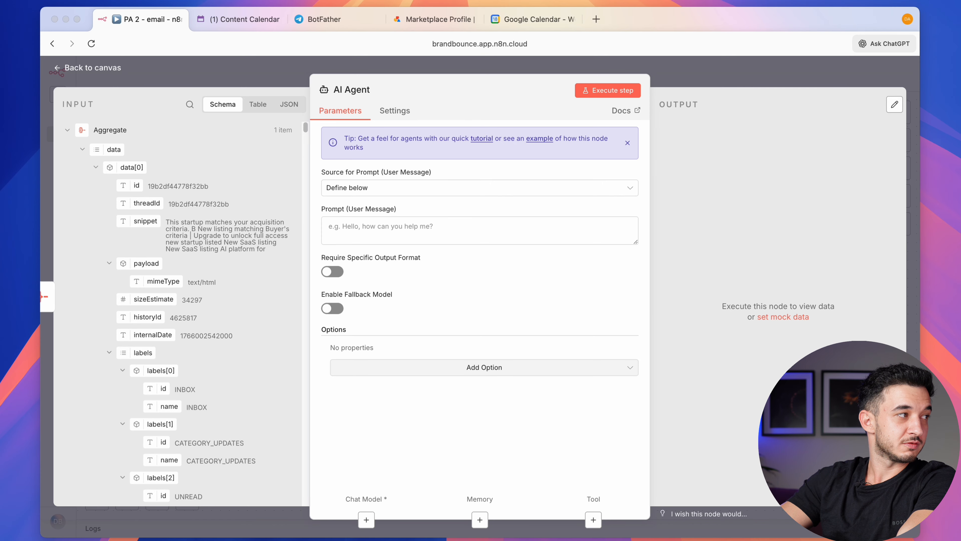
left_click(441, 222)
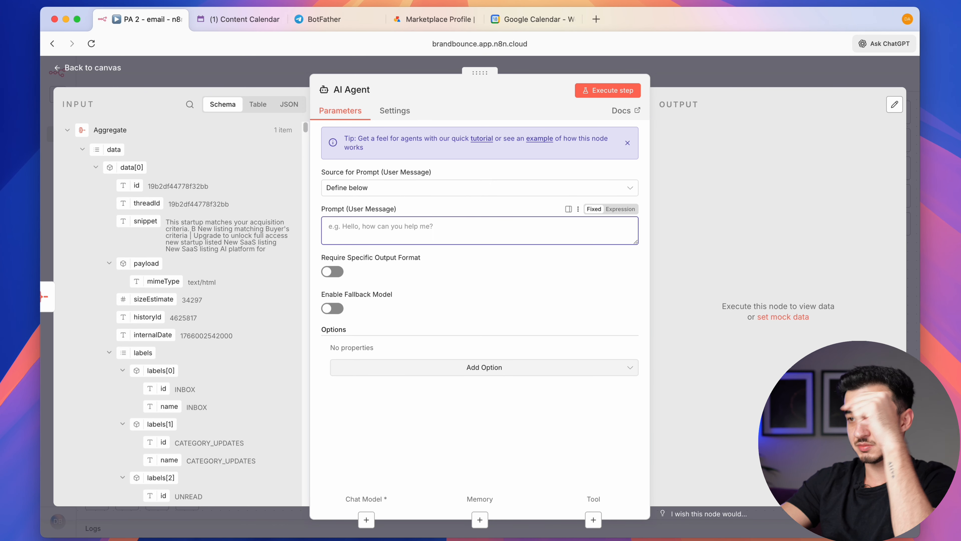
type("Here are the emails for yesterday as a JSON:   {{ JSON.stringify($json.data) }}  You are an assistant that extracts actionable tasks from emails and creates tasks in my notion database based on them.  RULES: - Combine threads logically if needed. - If an email contains no task, ignore it. - Summaries must be short. - Prioritize tasks that require action from the user. - Completely ignore promotional, marketing, newsletter, or informational emails. These must NOT become tasks. - Only extract tasks from emails that require an action from the user (e.g., pay, reply, submit info, confirm, update something, work, pay the invoice - only non paid ones).  Today is {{ DateTime.now() }}")
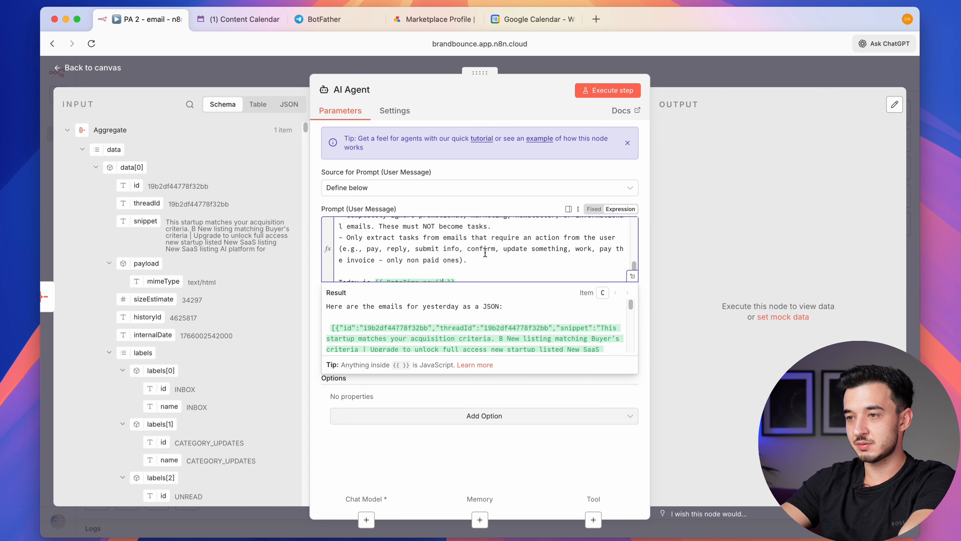
Review the prompt in the expression editor, highlighting its role paragraph and rules about promotional emails
scroll(486, 250, "up", 6)
left_click(635, 277)
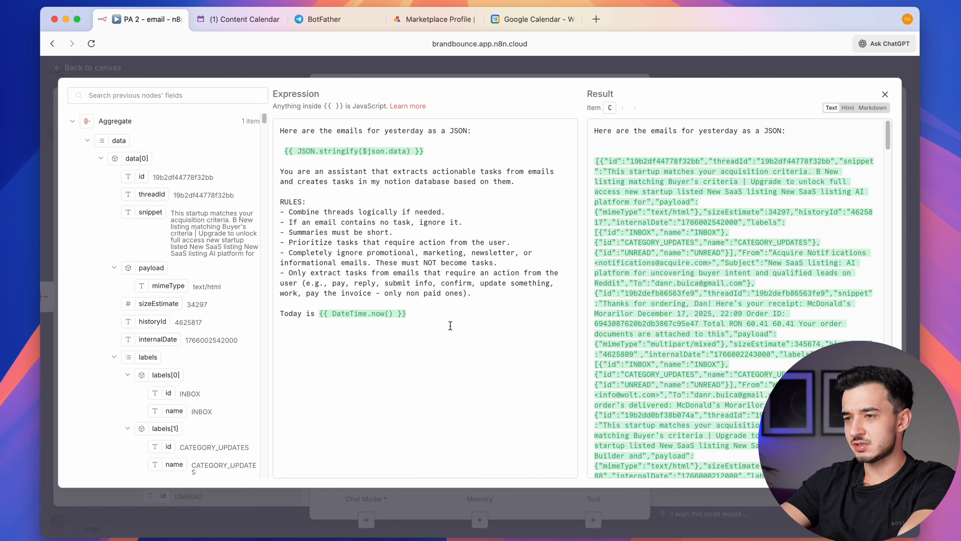
left_click_drag(451, 326, 265, 122)
double_click(296, 131)
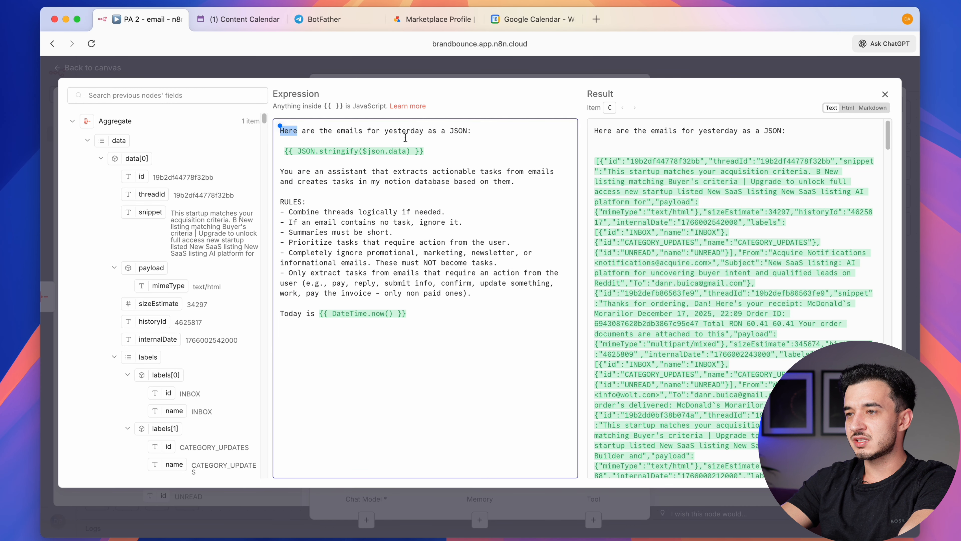
triple_click(310, 179)
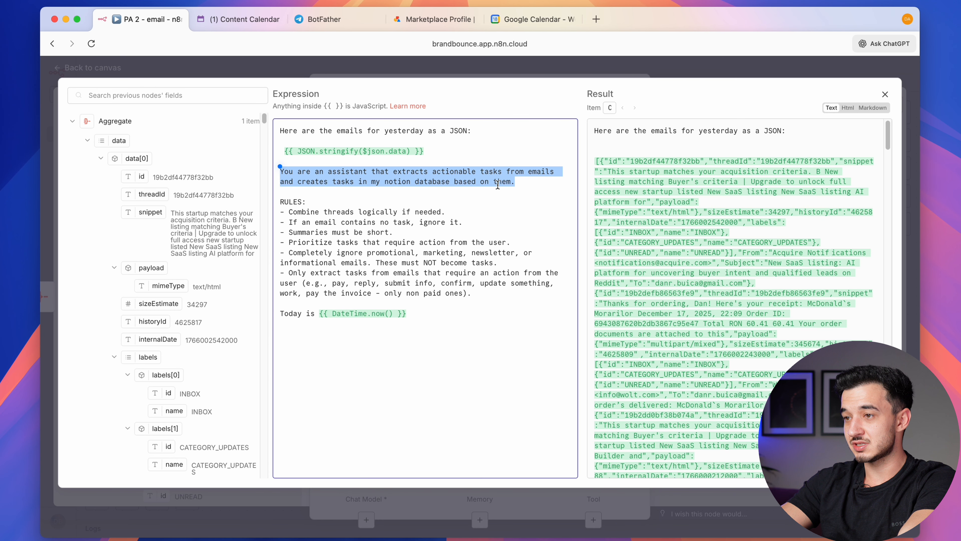
left_click(514, 185)
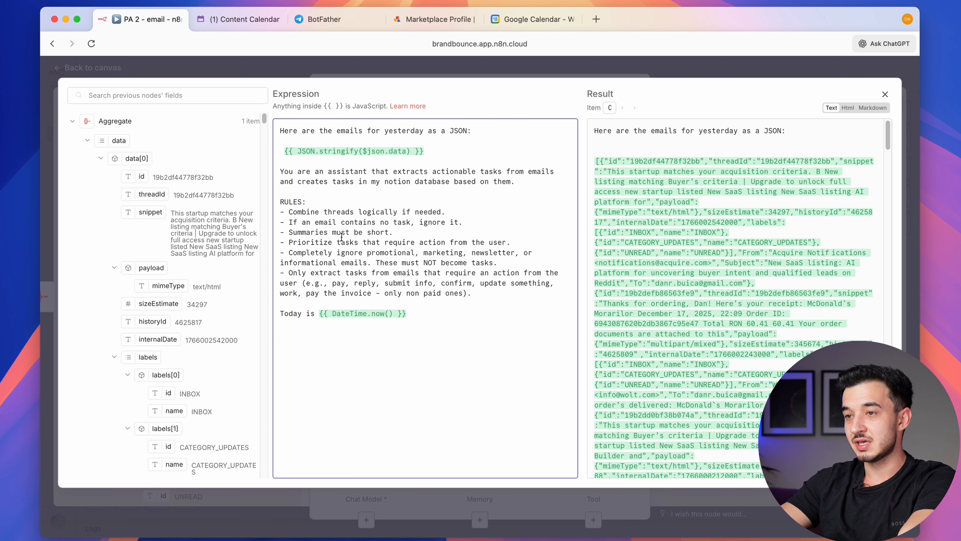
left_click_drag(288, 201, 444, 293)
left_click(397, 279)
double_click(390, 252)
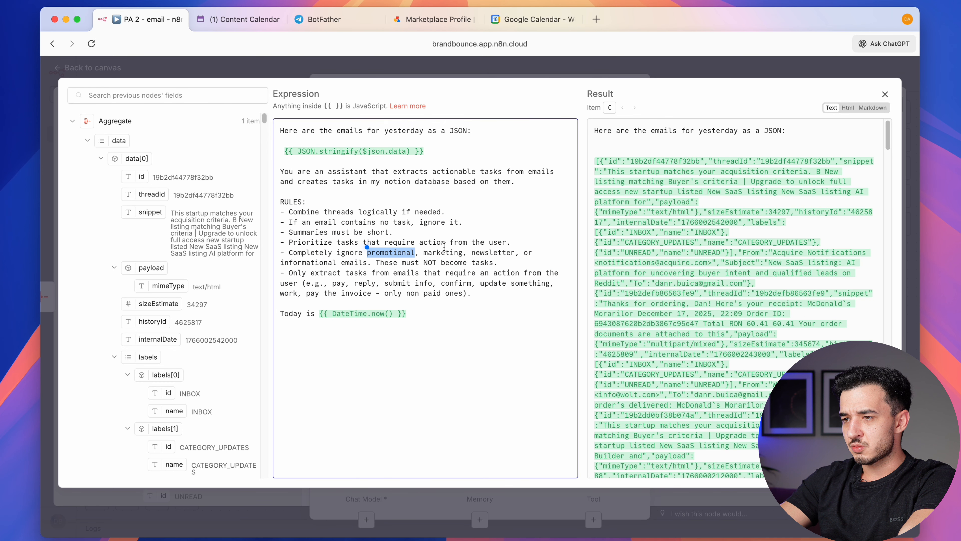
double_click(441, 252)
double_click(498, 251)
double_click(317, 263)
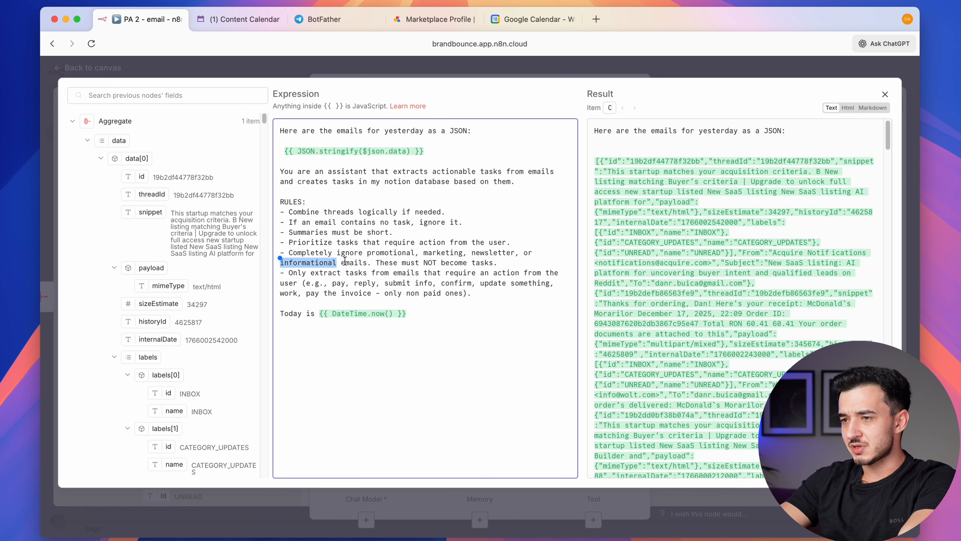
double_click(346, 262)
double_click(323, 273)
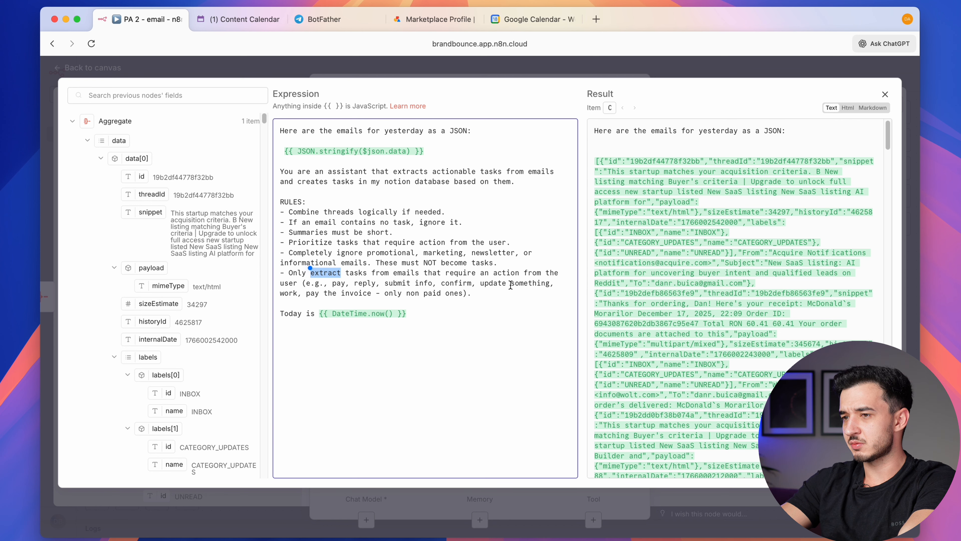
left_click_drag(472, 294, 281, 197)
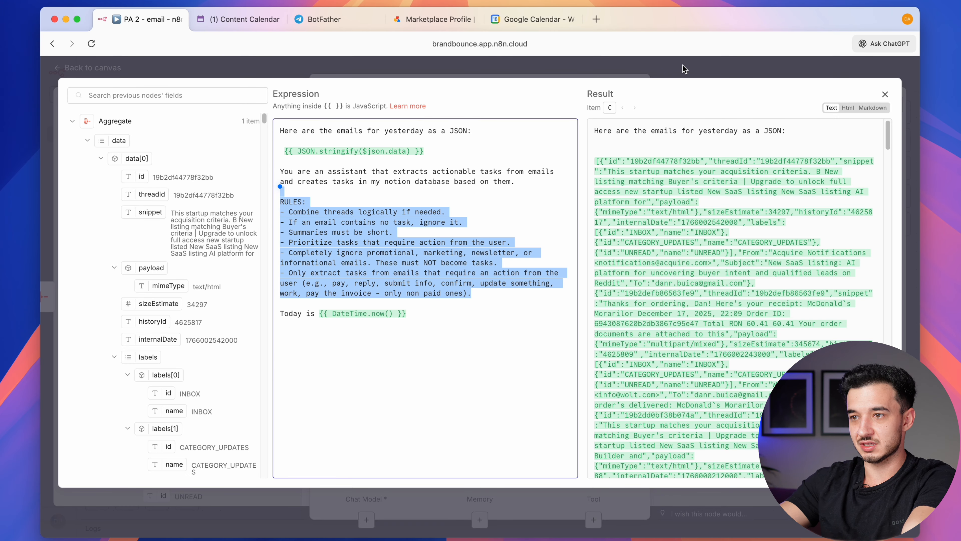
left_click(678, 76)
Attach an OpenAI Chat Model to the AI Agent's Chat Model input
left_click(677, 75)
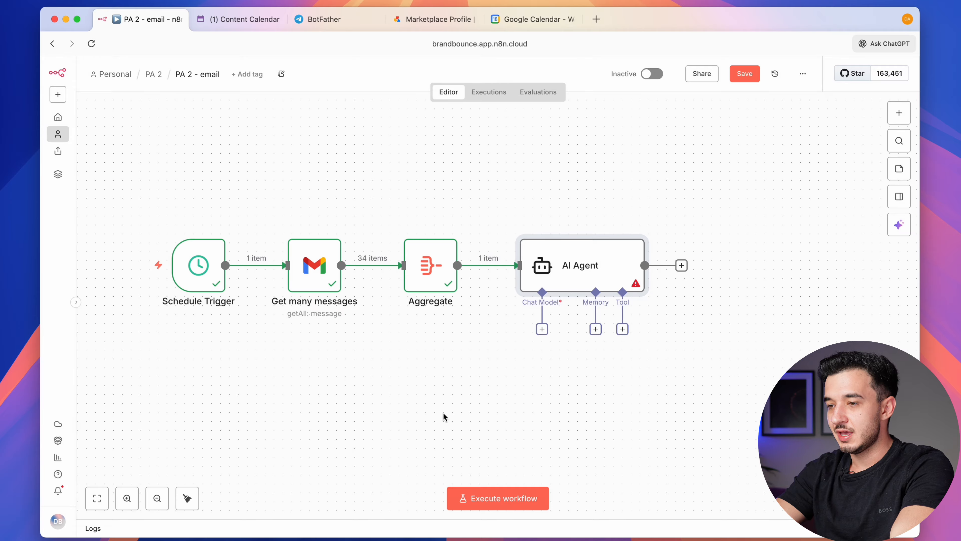
left_click(542, 329)
type("open")
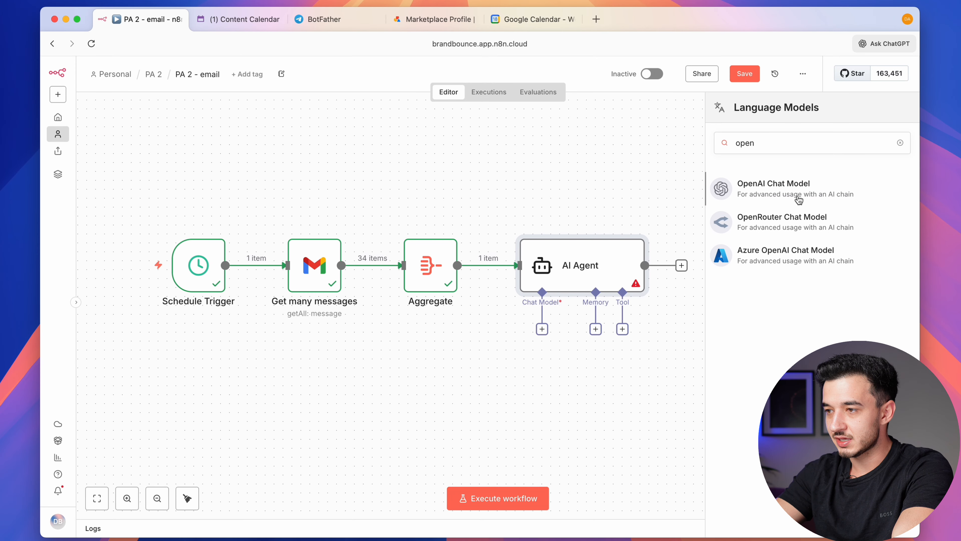
left_click(742, 195)
left_click(378, 144)
left_click(377, 144)
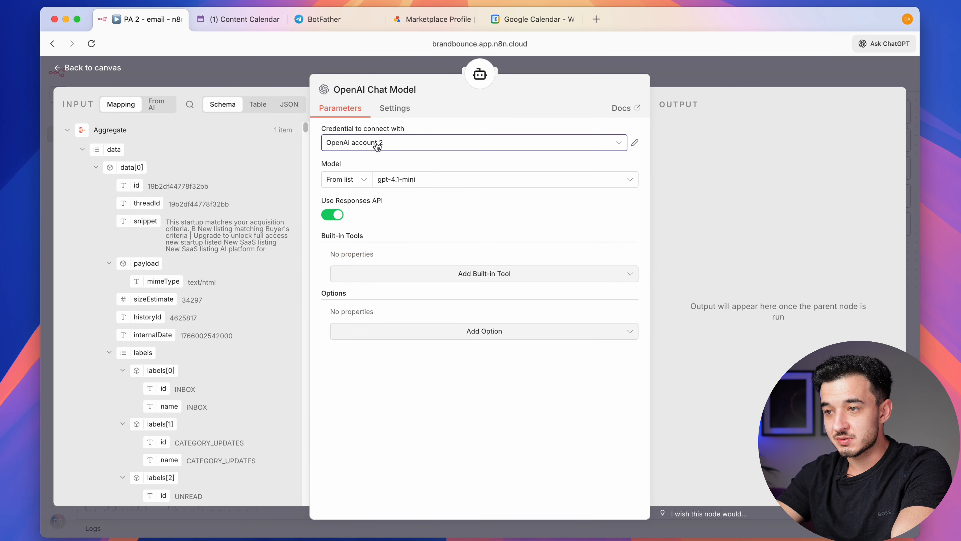
left_click(377, 145)
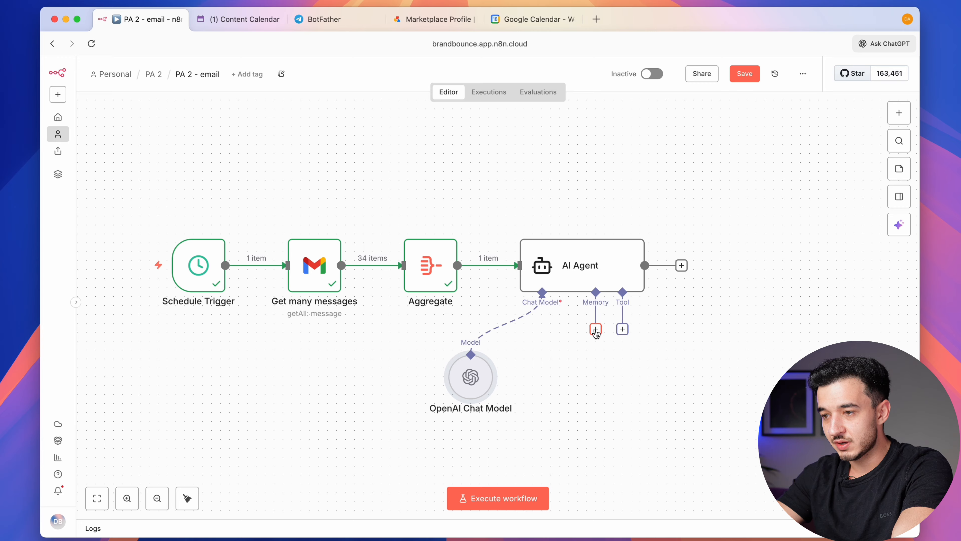
Open the PA 2 workflow in a new browser tab
left_click(623, 332)
left_click(581, 350)
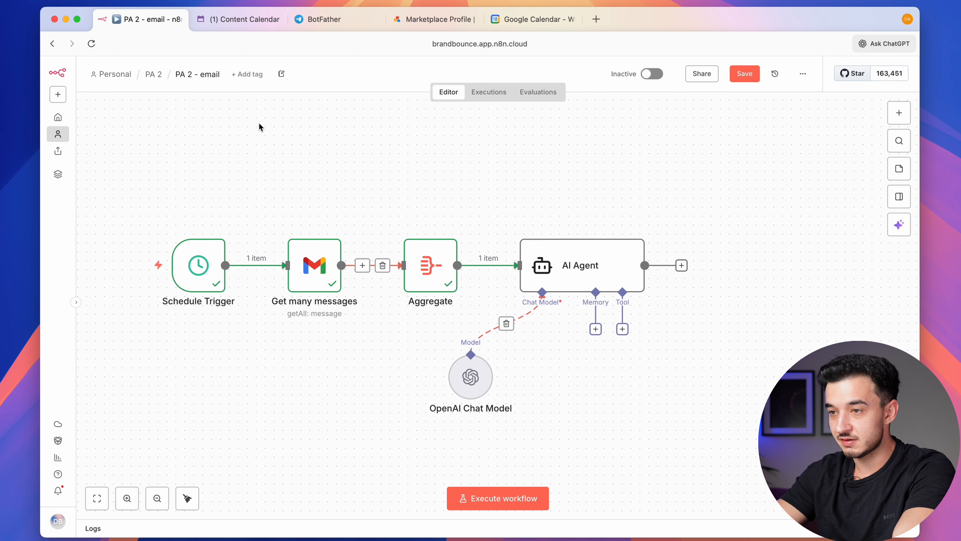
right_click(158, 76)
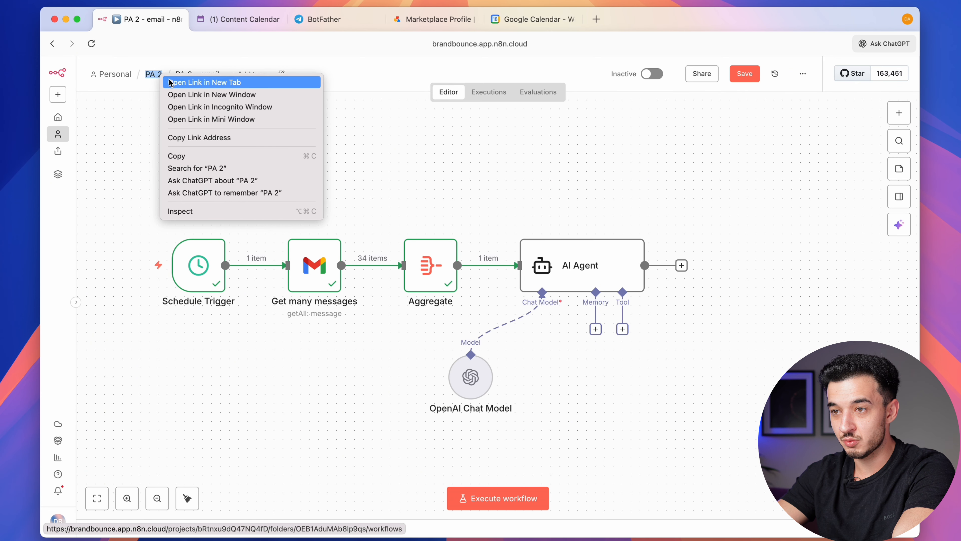
left_click(204, 82)
left_click(233, 20)
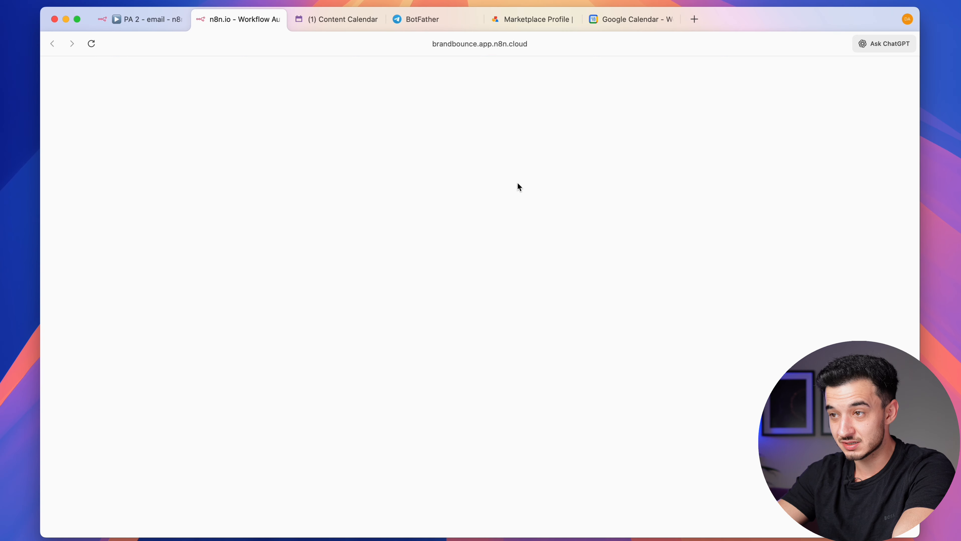
left_click(295, 211)
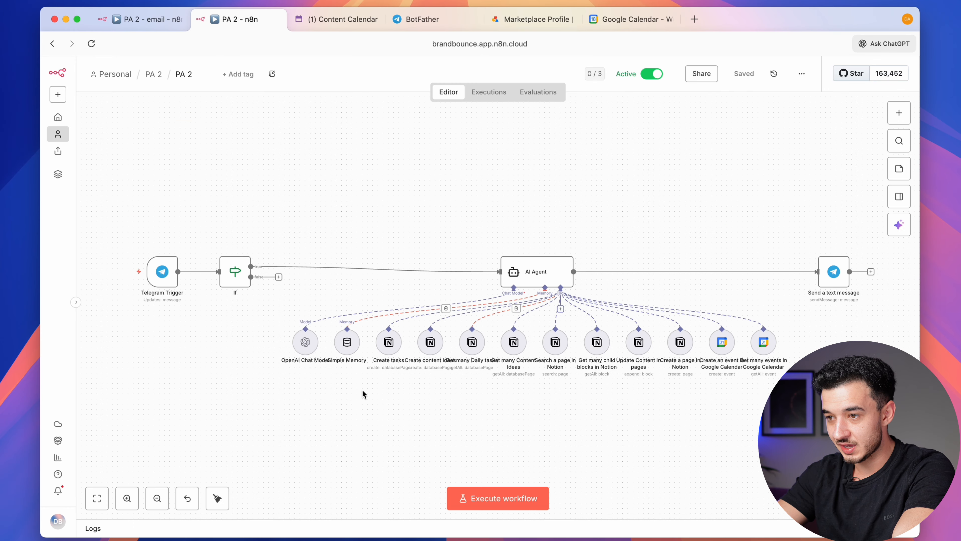
scroll(466, 308, "up", 7)
scroll(465, 308, "down", 7)
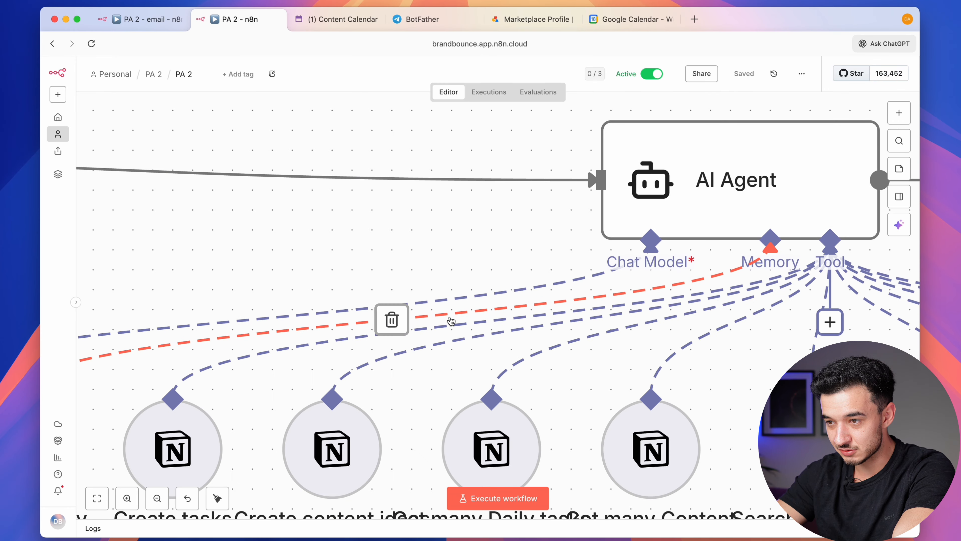
Copy the Create tasks Notion node from PA 2 into this workflow as the agent's tool and save
key("ctrl+shift+Tab")
key("super+v")
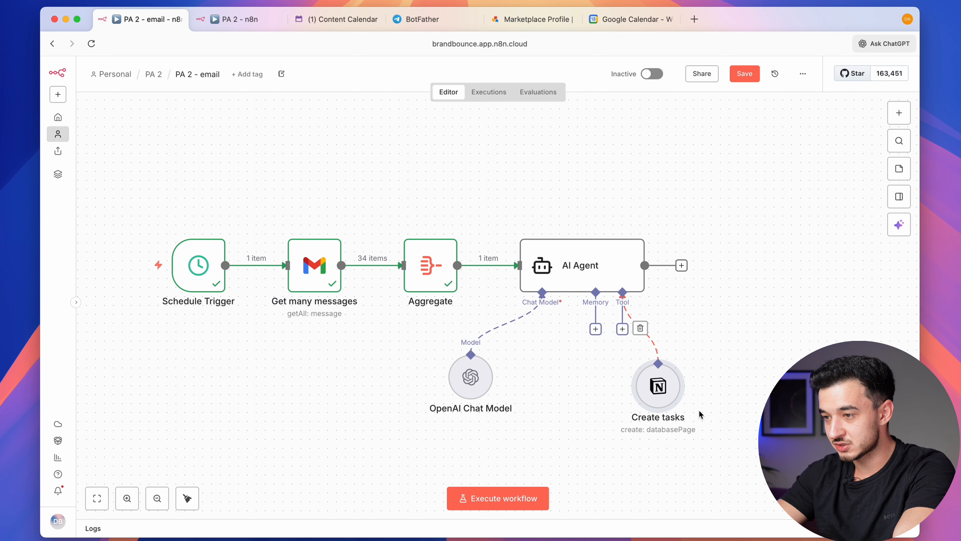
key("super+s")
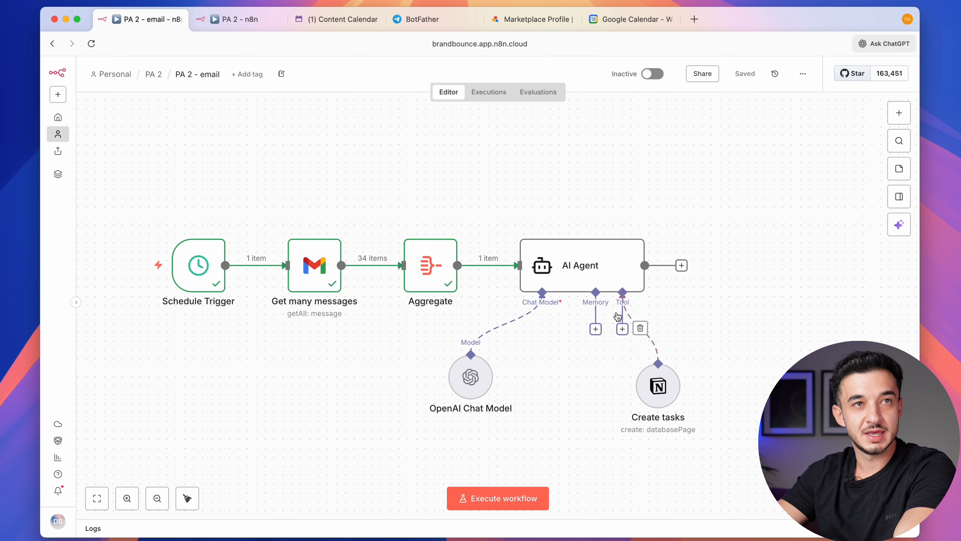
double_click(583, 267)
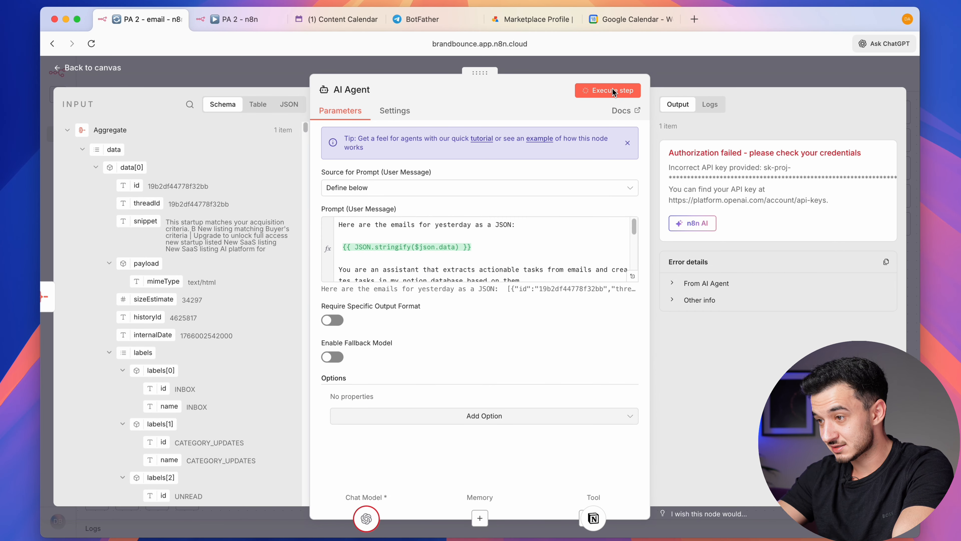
Switch the OpenAI Chat Model credential to 'OpenAi account' and run the whole workflow
left_click(788, 70)
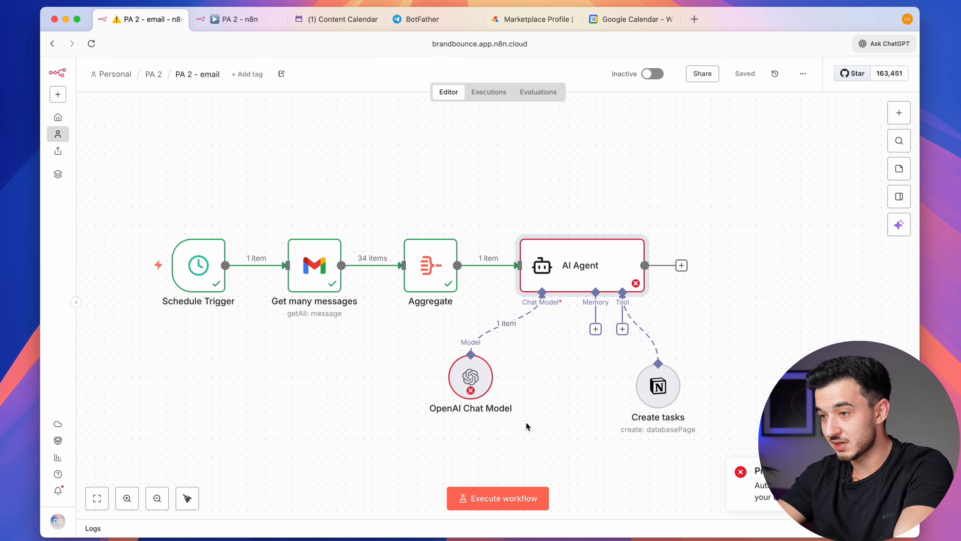
double_click(466, 373)
left_click(515, 142)
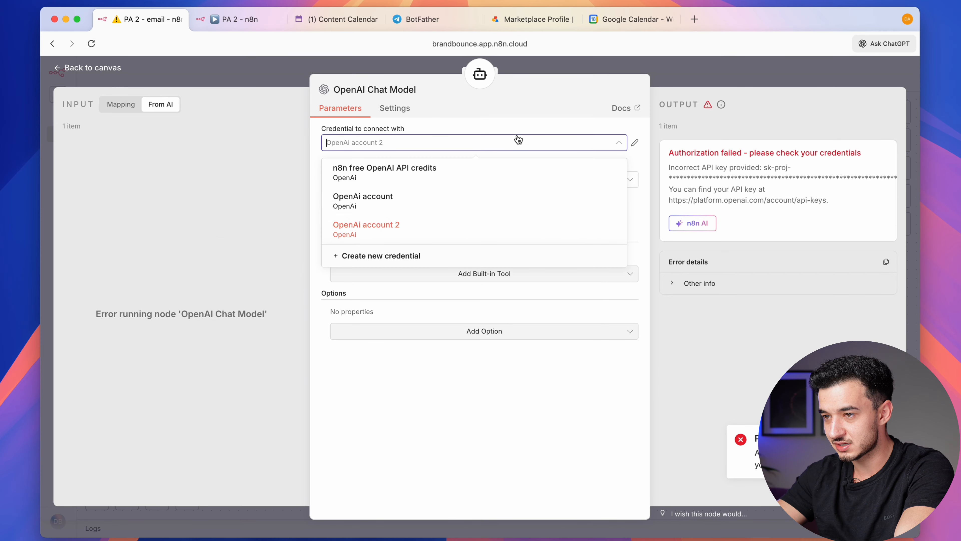
left_click(440, 209)
left_click(705, 85)
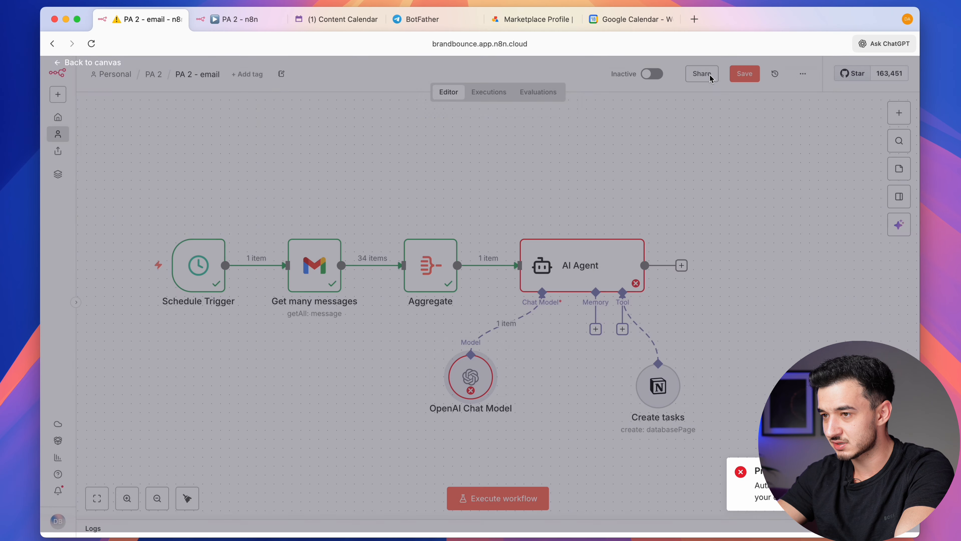
left_click(495, 498)
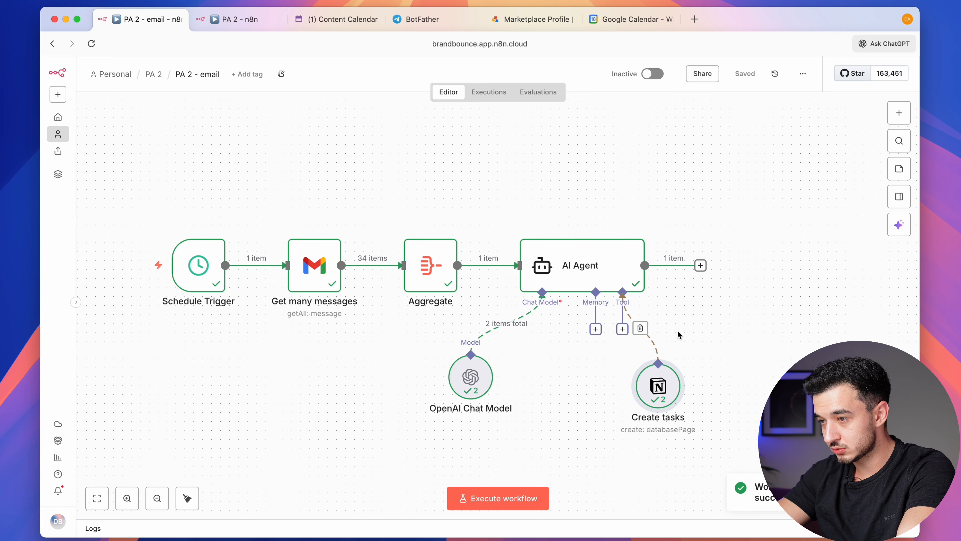
Delete the agent-created 'Review order receipts' task from Notion's Daily Tasks board, then return to n8n
left_click(345, 29)
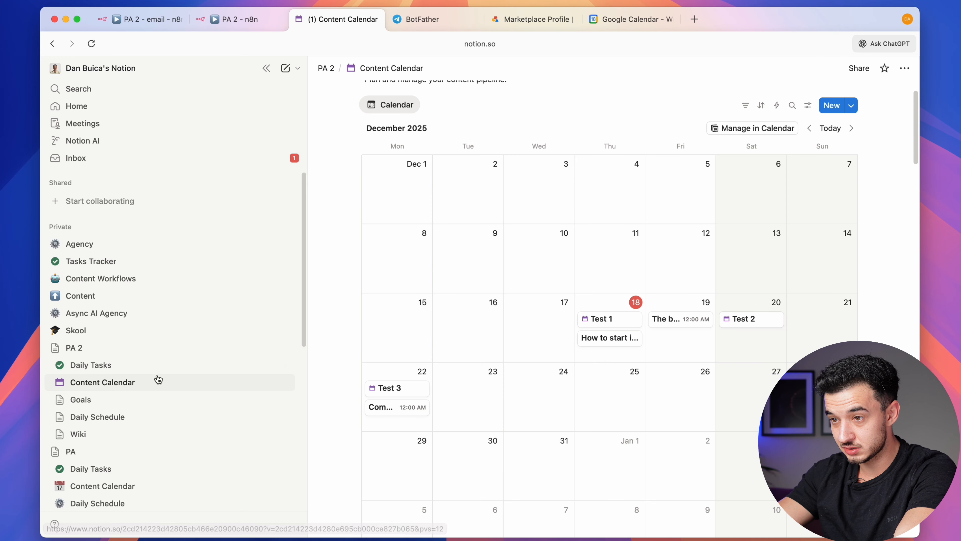
left_click(91, 364)
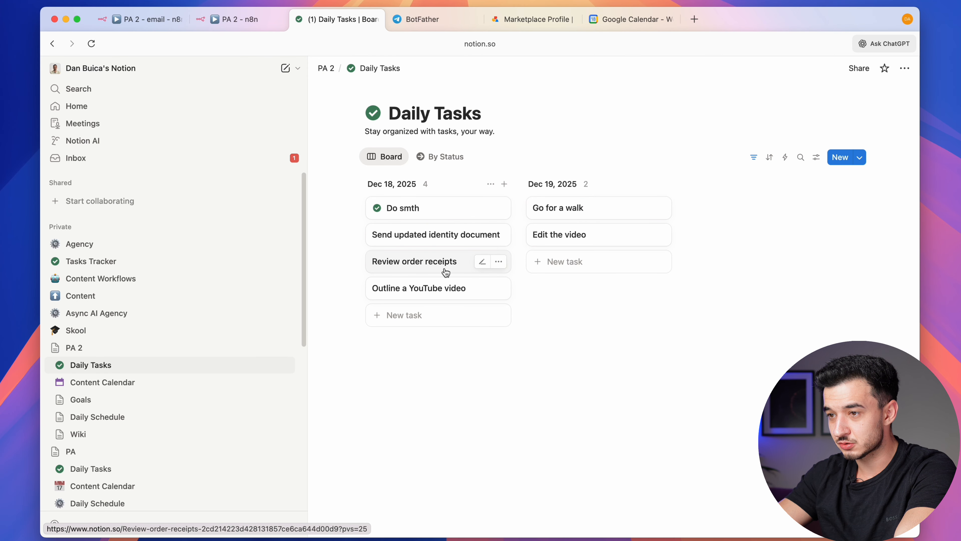
right_click(412, 260)
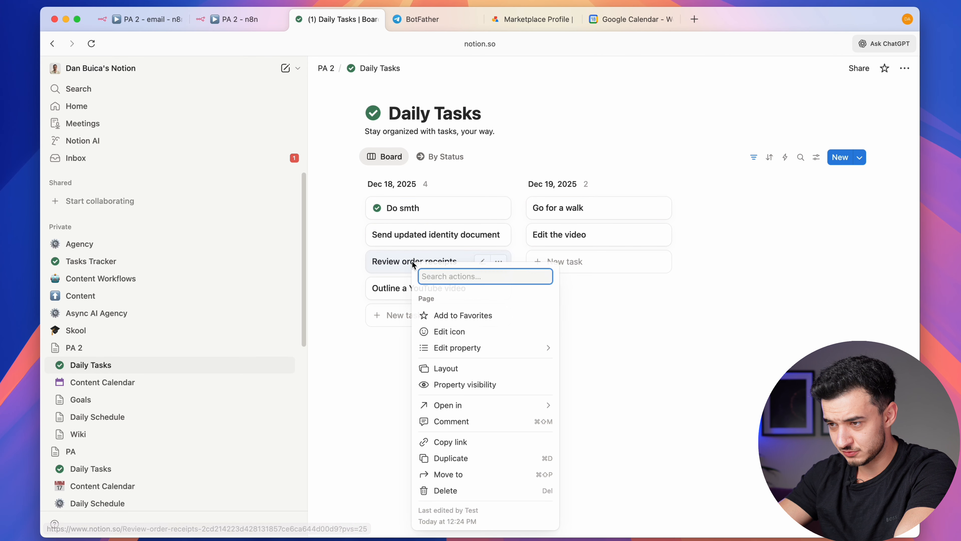
left_click(442, 491)
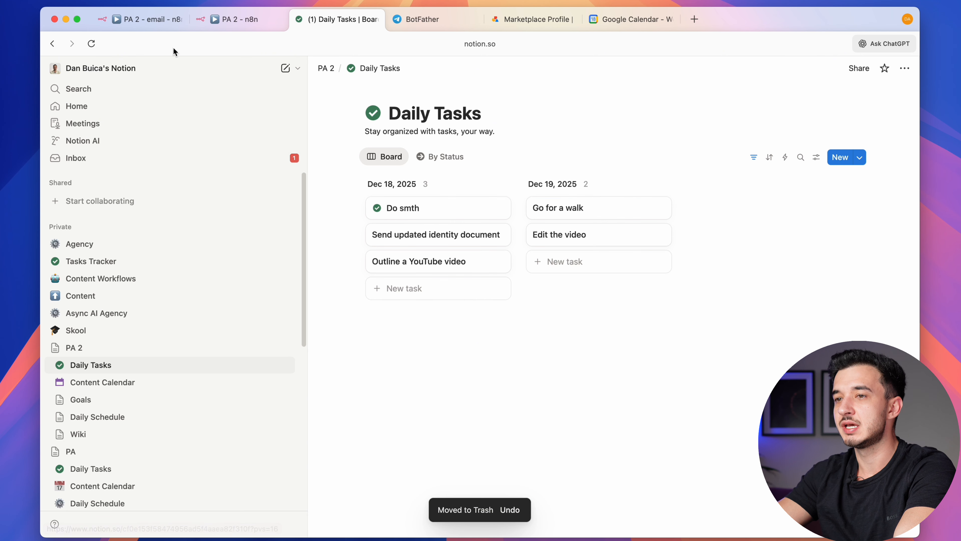
left_click(219, 19)
left_click(120, 20)
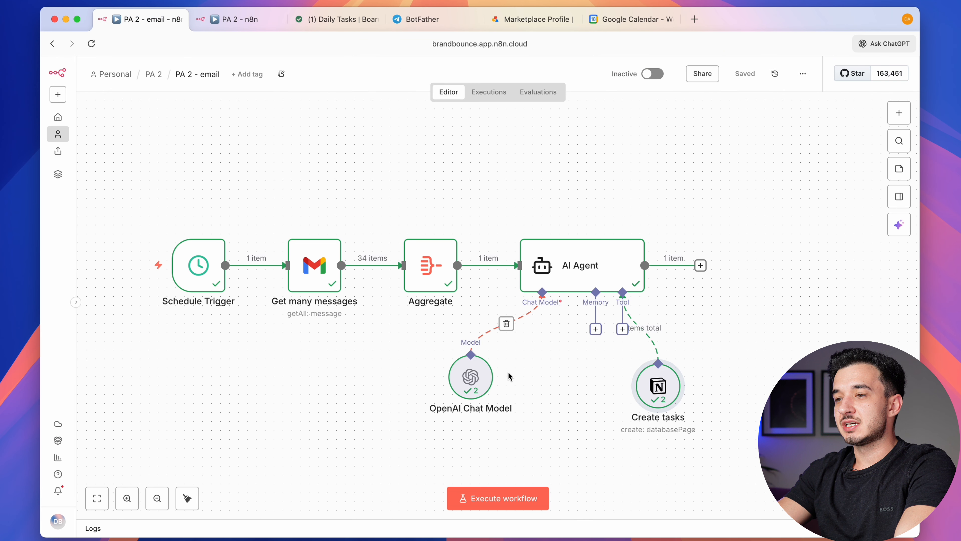
Set the OpenAI Chat Model to gpt-5.2 and save the workflow
double_click(470, 376)
left_click(433, 182)
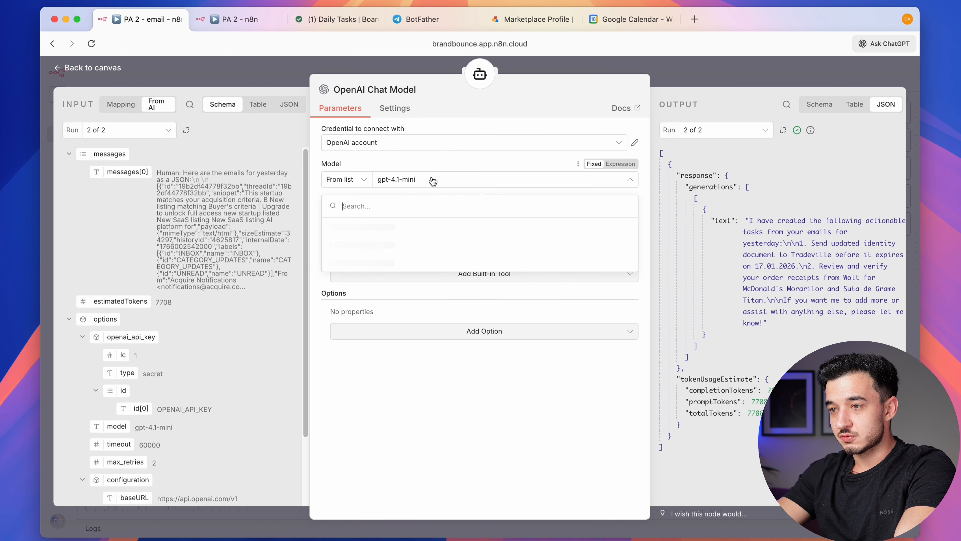
type("5.2")
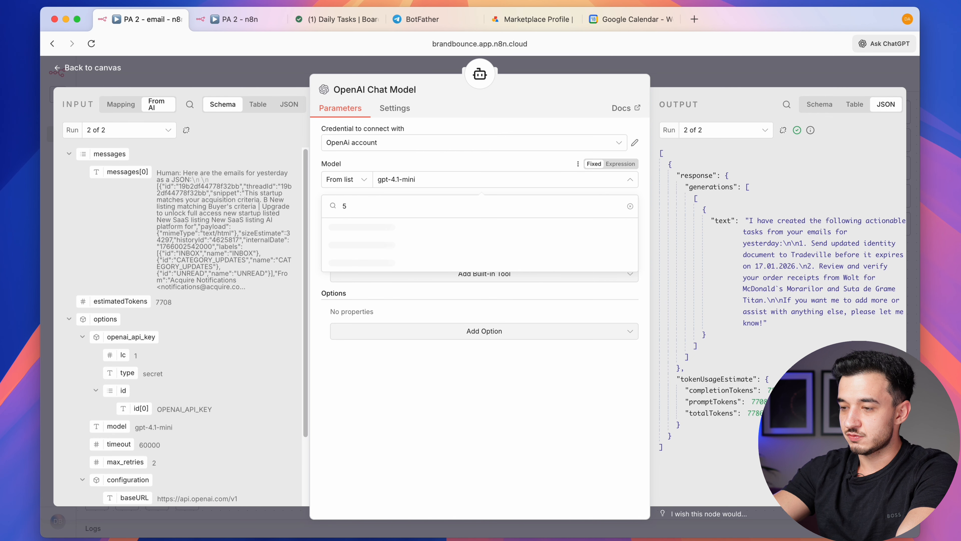
left_click(411, 231)
key("Escape")
key("super+s")
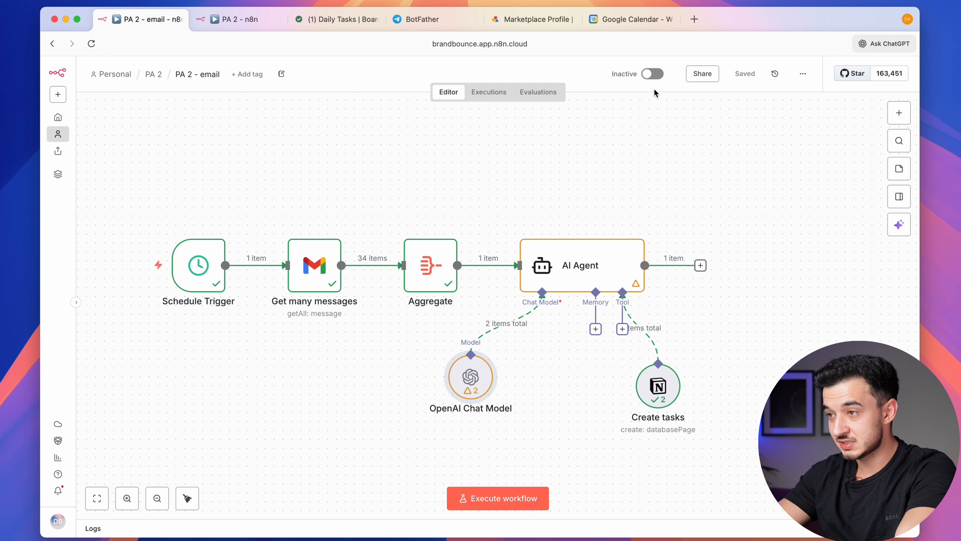
Activate the PA 2 - email workflow and return to the PA 2 folder's workflow list
left_click(653, 74)
left_click(774, 185)
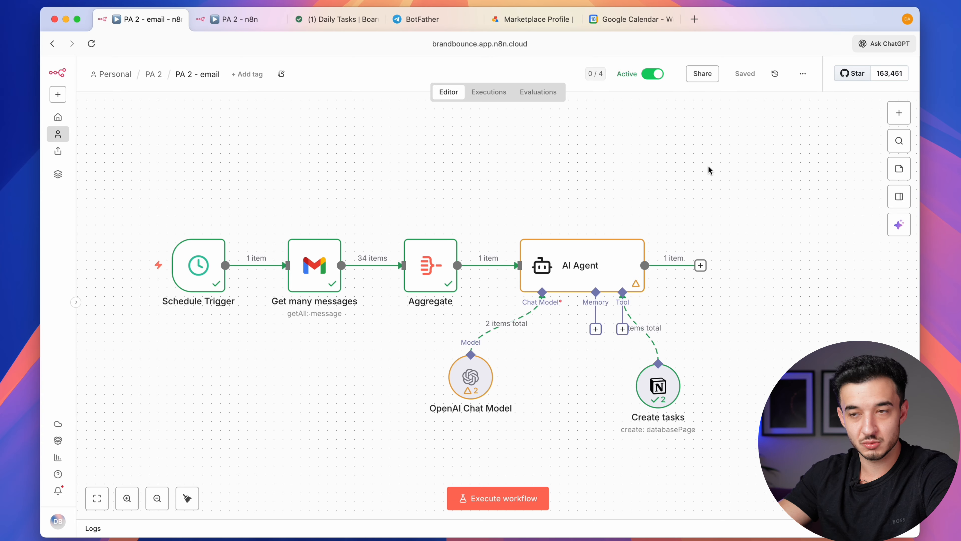
scroll(706, 245, "down", 3)
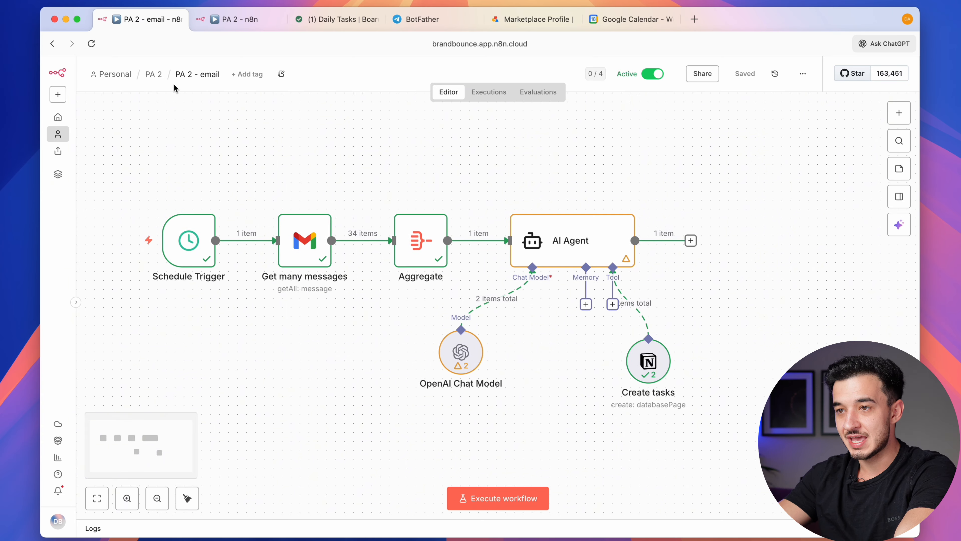
left_click(153, 74)
left_click_drag(214, 237, 192, 169)
left_click(199, 326)
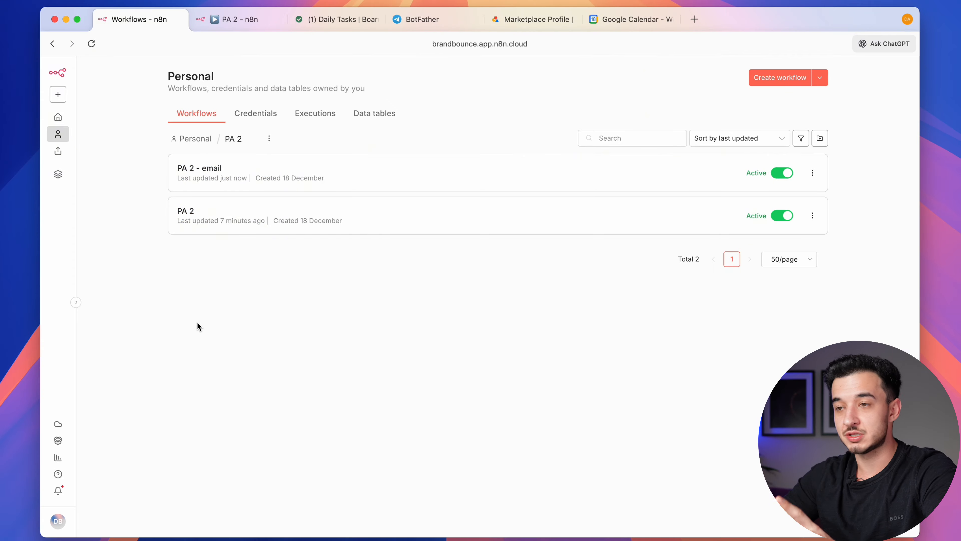